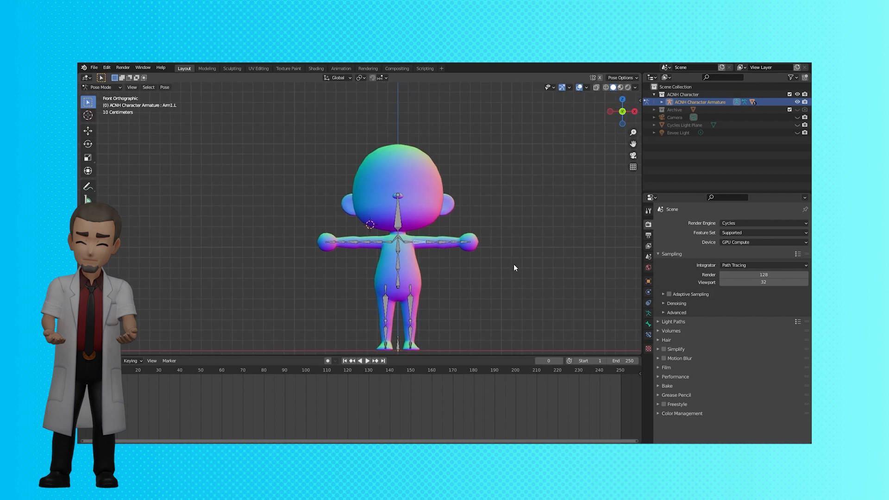
# Step: Rotate both of the character's upper arm bones down so the arms hang beside the body
pyautogui.press('r')
pyautogui.click(437, 319)
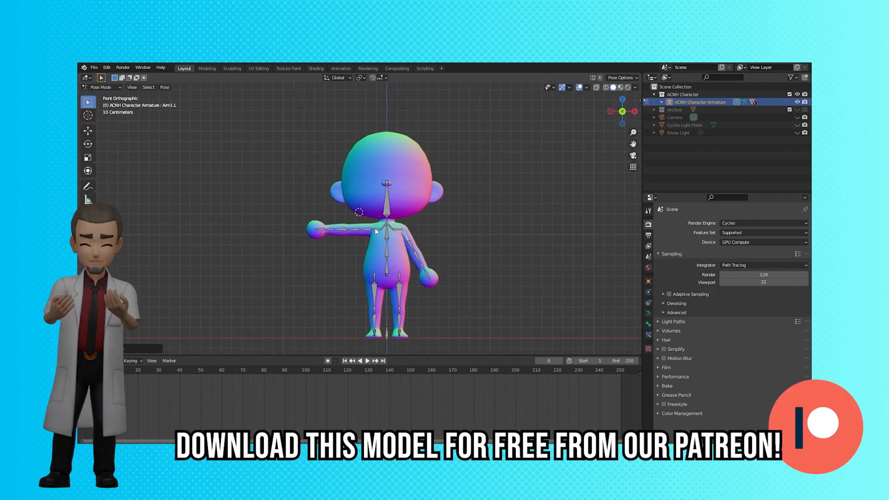
pyautogui.click(372, 231)
pyautogui.press('r')
pyautogui.click(402, 179)
pyautogui.click(412, 207)
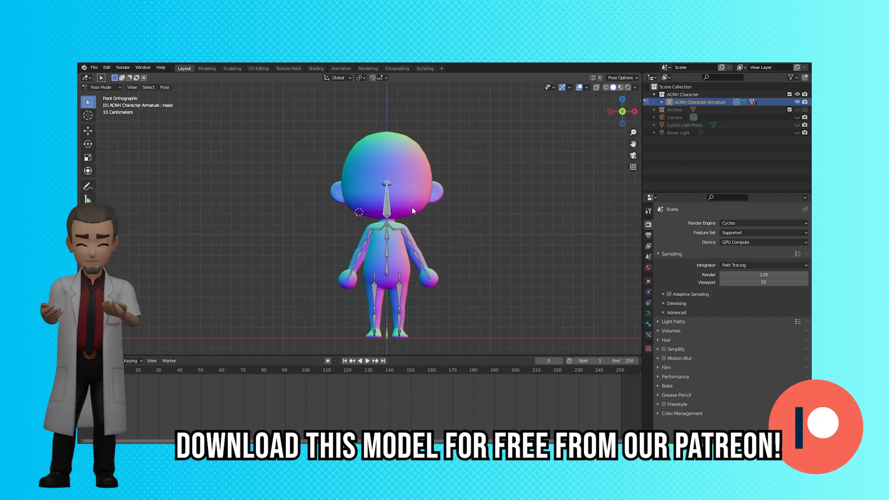
pyautogui.click(458, 174)
# Step: Pose the left leg from the side view, rotating the upper leg bone forward and bending the lower leg bone
pyautogui.moveTo(458, 175); pyautogui.dragTo(458, 213, button='middle')
pyautogui.click(401, 295)
pyautogui.press('KP_3')
pyautogui.press('r')
pyautogui.click(434, 326)
pyautogui.click(384, 317)
pyautogui.click(393, 289)
pyautogui.press('r')
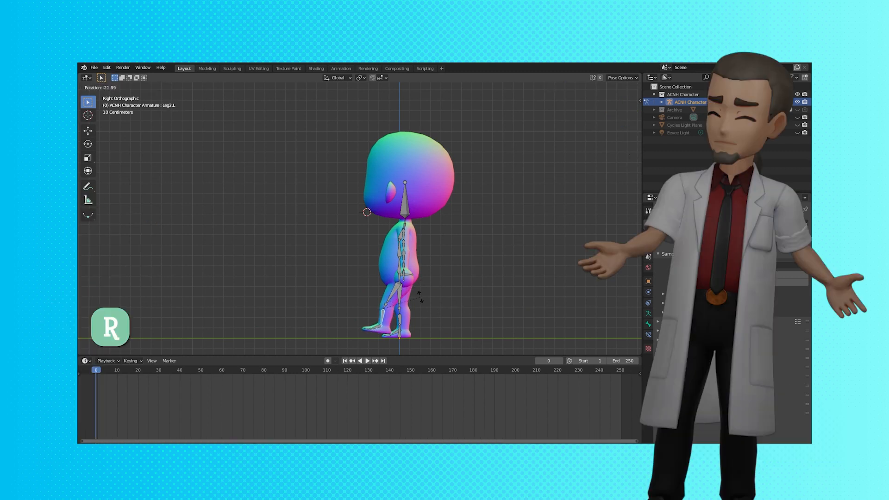
pyautogui.click(412, 299)
pyautogui.moveTo(424, 300); pyautogui.dragTo(464, 301, button='middle')
# Step: Clear the pose rotations to restore the T-pose and hide the ACNH Character Armature
pyautogui.hotkey('ctrl', 'z')
pyautogui.hotkey('alt', 'r')
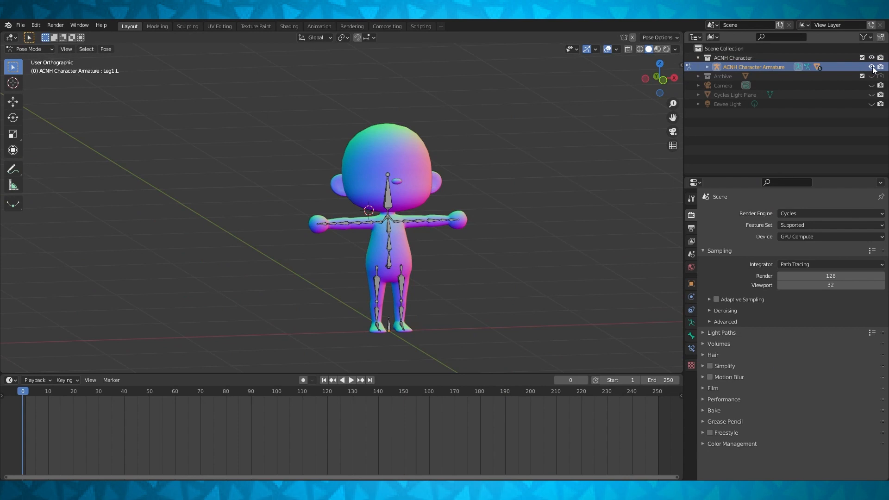
pyautogui.click(873, 68)
pyautogui.moveTo(582, 194); pyautogui.dragTo(526, 215, button='middle')
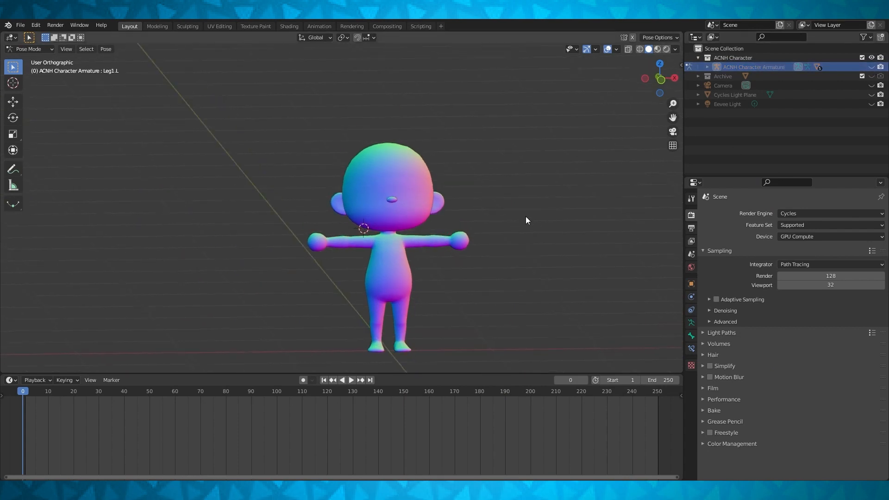
# Step: Change the viewport shading from the colourful MatCap to Studio lighting
pyautogui.click(675, 48)
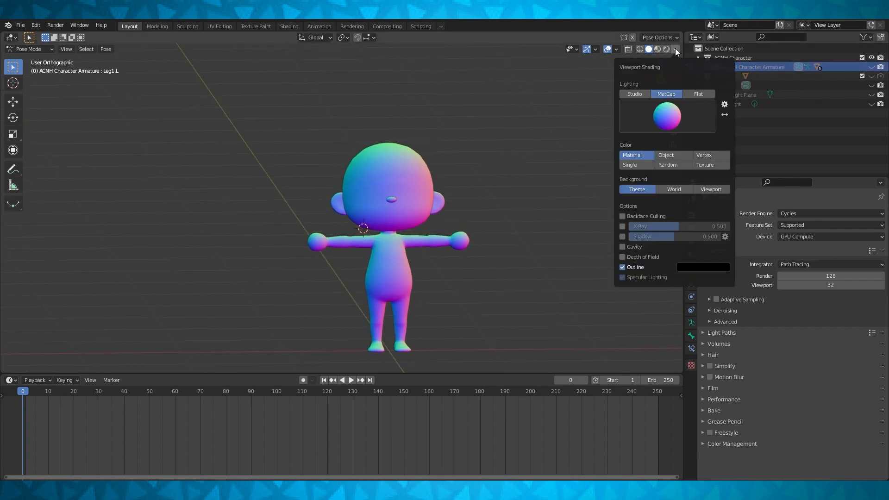
pyautogui.click(666, 114)
pyautogui.click(505, 149)
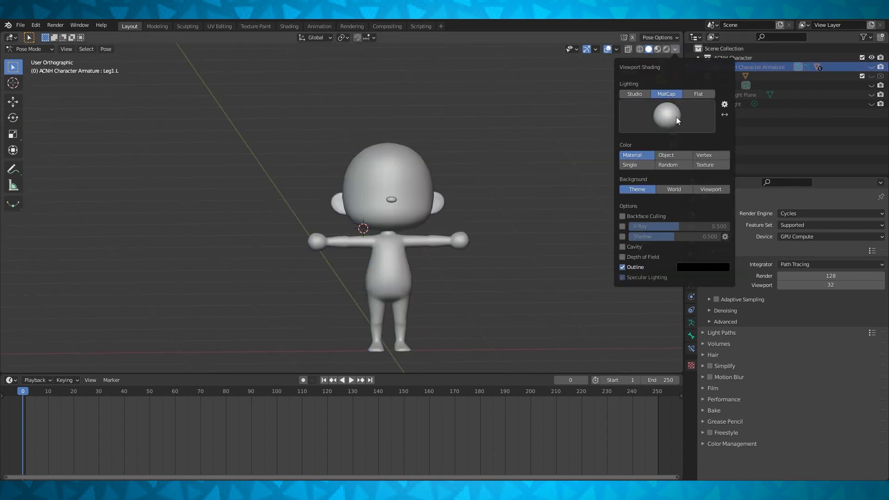
pyautogui.click(635, 95)
# Step: Snap the 3D cursor to the world origin
pyautogui.press('KP_1')
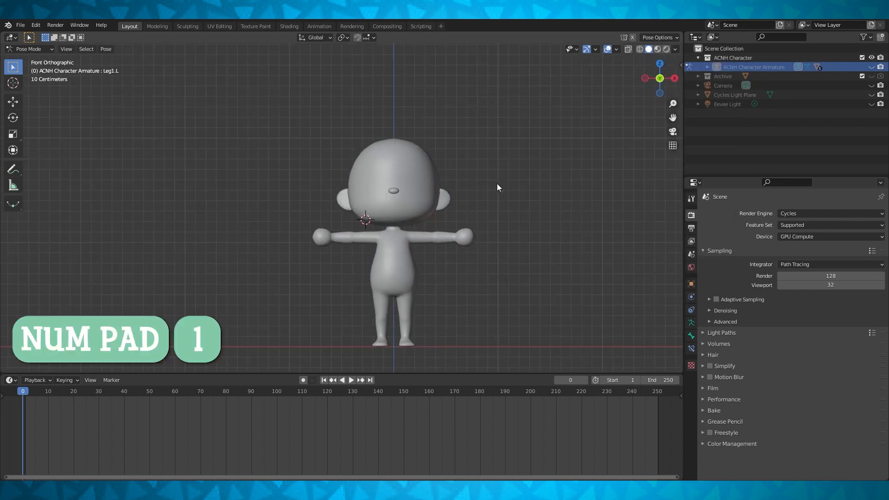
pyautogui.hotkey('shift', 's')
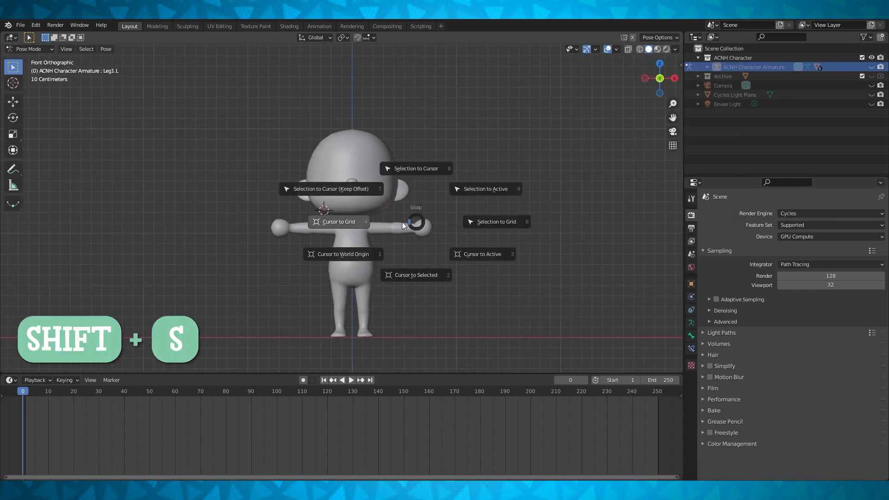
pyautogui.click(361, 258)
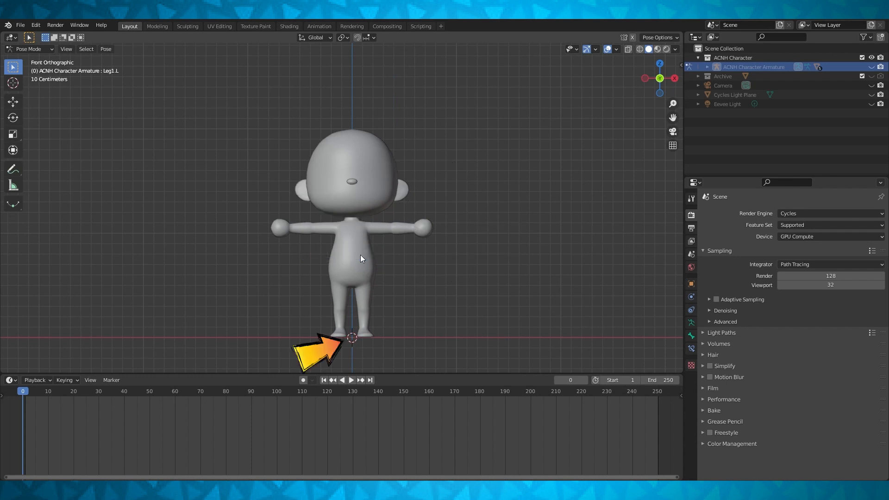
pyautogui.moveTo(384, 246); pyautogui.dragTo(422, 246, button='middle')
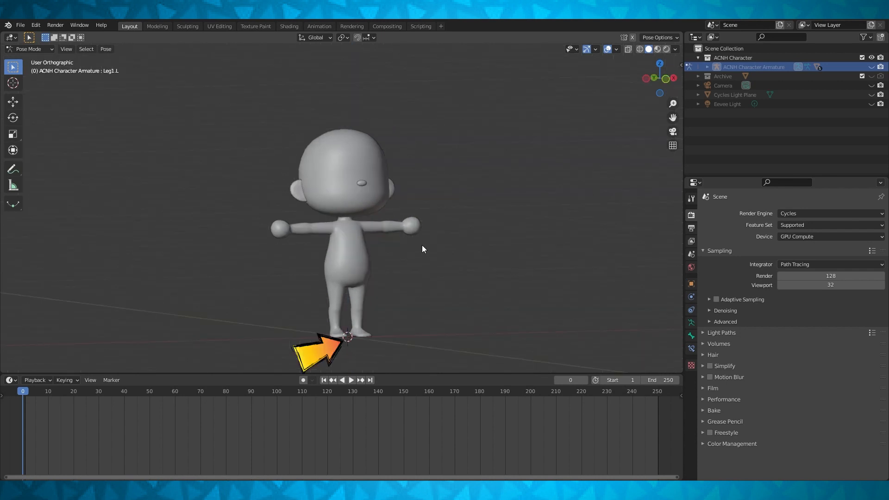
pyautogui.press('KP_1')
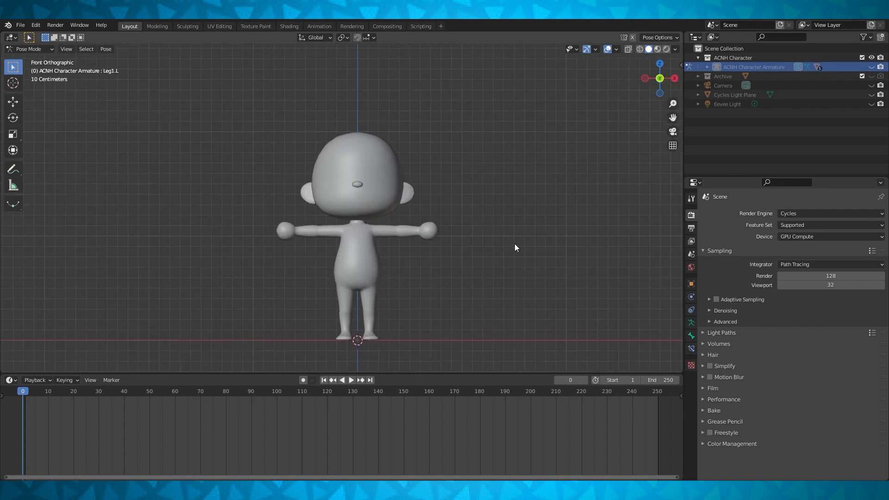
# Step: Create a new collection under the Scene Collection and name it Hair 01
pyautogui.rightClick(722, 46)
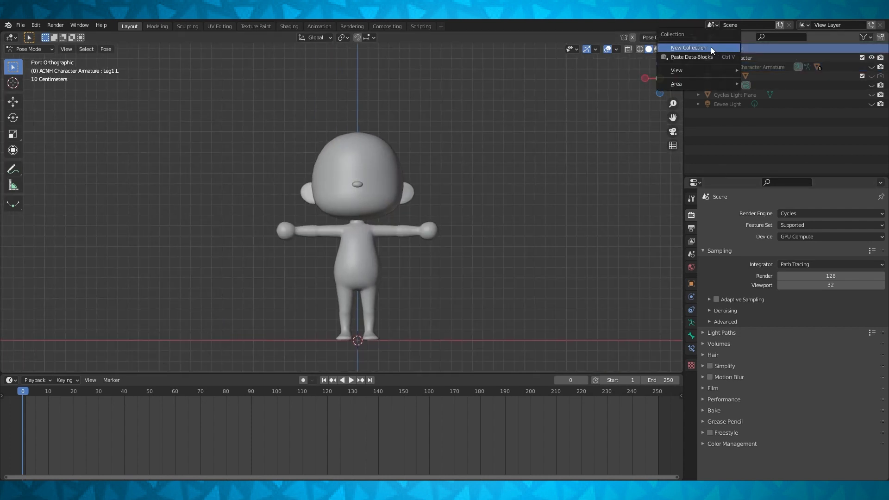
pyautogui.click(725, 65)
pyautogui.doubleClick(729, 85)
pyautogui.write('Hair')
pyautogui.press('Return')
pyautogui.doubleClick(728, 86)
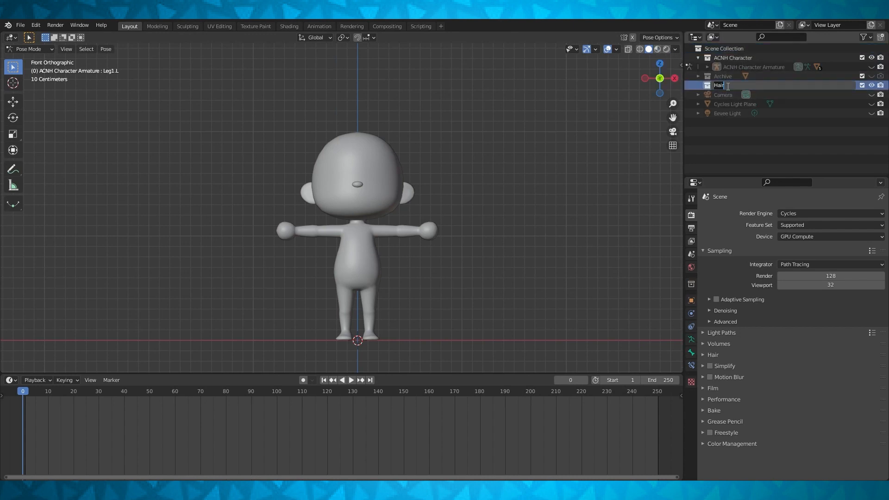
pyautogui.write('01')
pyautogui.press('Return')
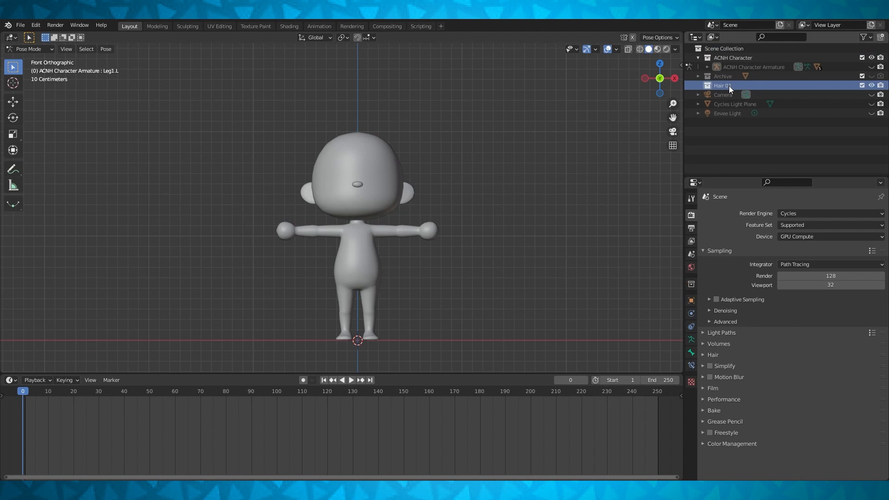
# Step: Switch to Object Mode and add a mesh cube to the Hair 01 collection at the world origin
pyautogui.scroll(-5, 493, 223)
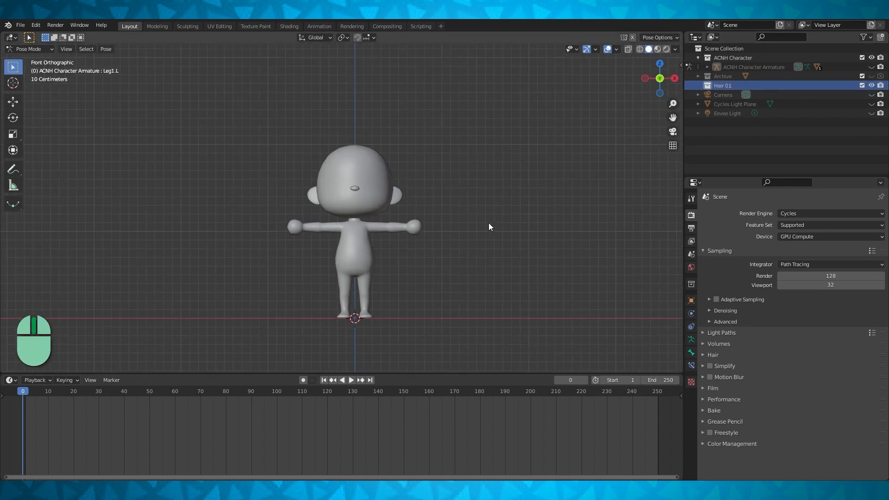
pyautogui.scroll(3, 452, 262)
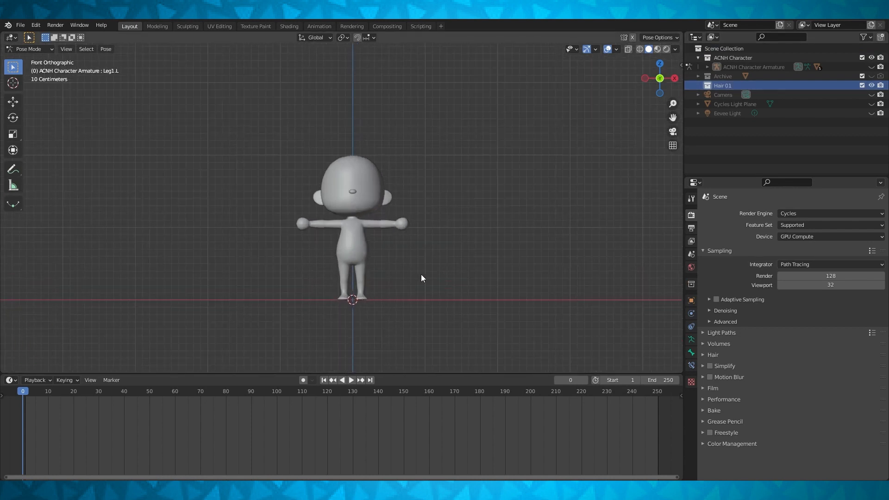
pyautogui.click(35, 50)
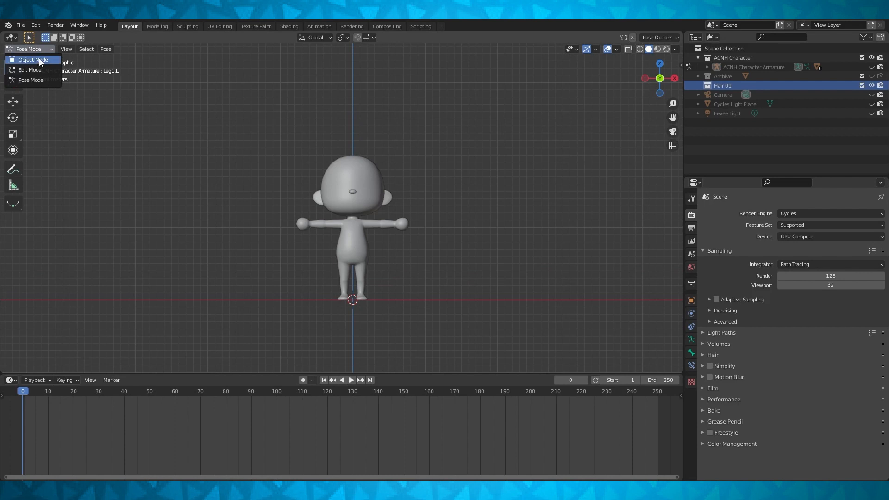
pyautogui.click(39, 60)
pyautogui.hotkey('shift', 'a')
pyautogui.moveTo(461, 282)
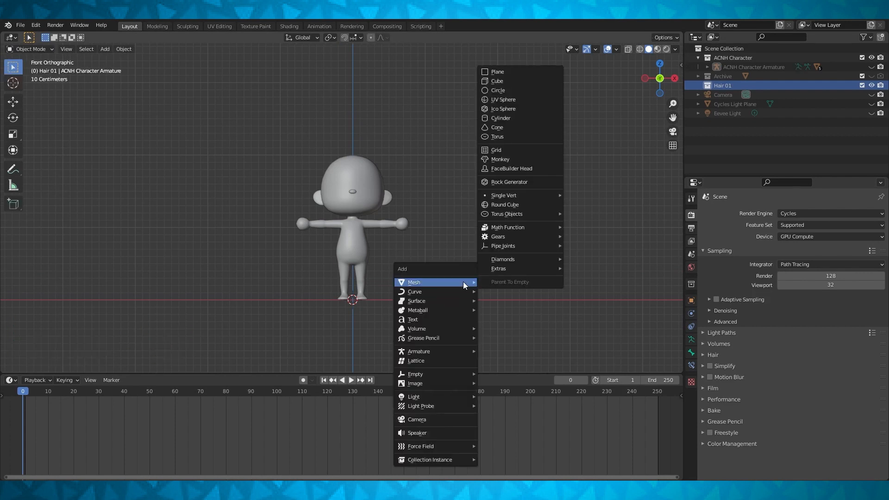
pyautogui.click(506, 80)
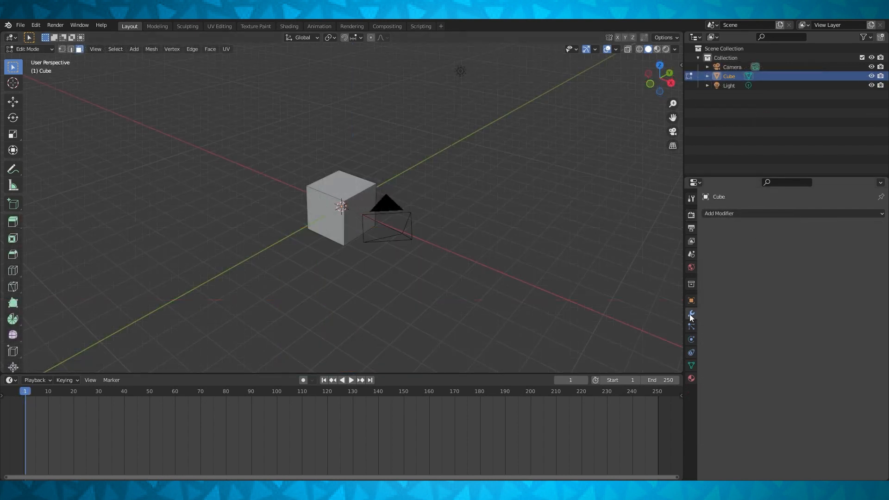
# Step: Add a Subdivision Surface modifier to the demonstration cube with the viewport level set to 3
pyautogui.click(776, 213)
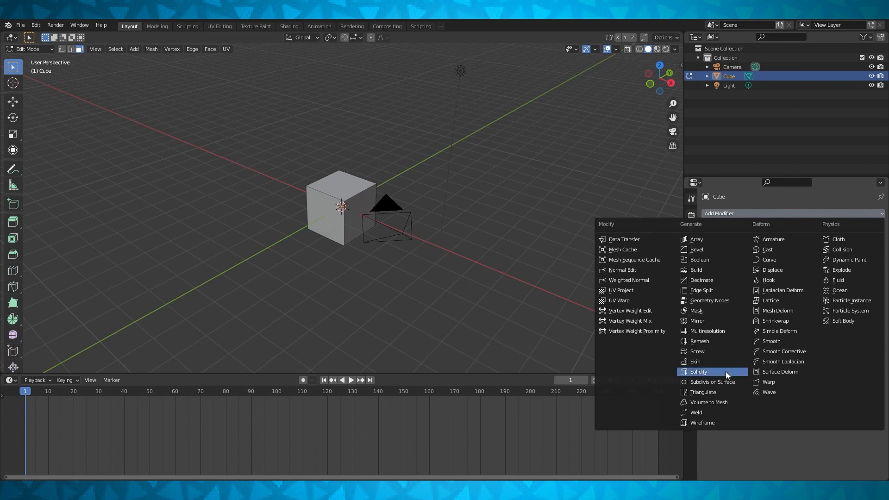
pyautogui.click(722, 382)
pyautogui.click(870, 255)
pyautogui.click(870, 255)
# Step: Add a vertical loop cut to the demonstration cube and slide it close to the +X side in orthographic top view
pyautogui.press('KP_7')
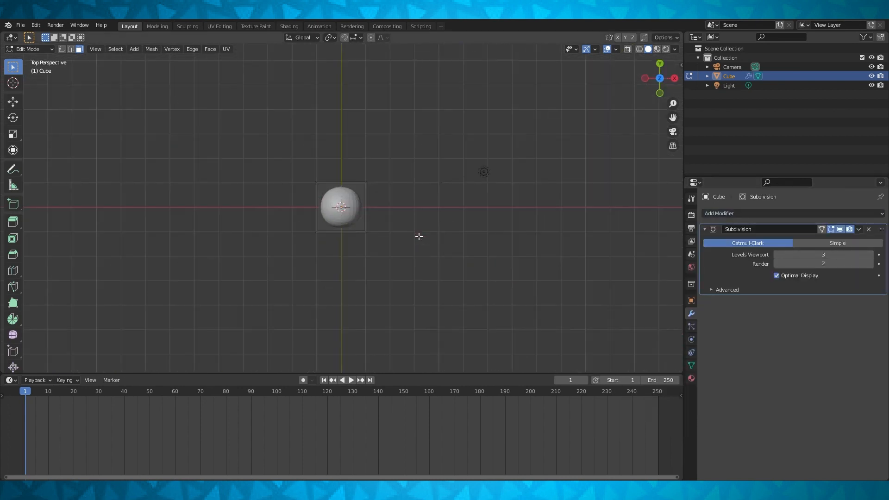
pyautogui.scroll(7, 407, 235)
pyautogui.press('KP_5')
pyautogui.press('a')
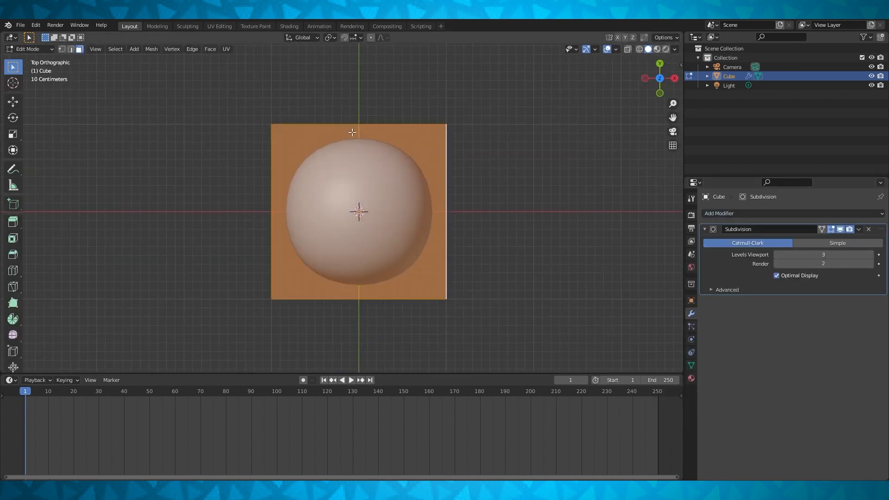
pyautogui.hotkey('ctrl', 'r')
pyautogui.click(347, 123)
pyautogui.click(433, 123)
pyautogui.moveTo(433, 124); pyautogui.dragTo(434, 174, button='middle')
pyautogui.press('Tab')
pyautogui.press('Tab')
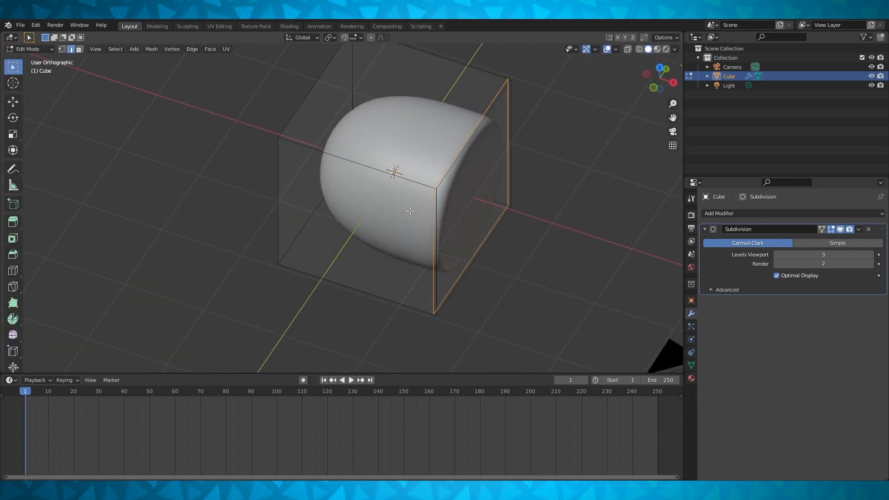
# Step: Slide the loop cut's front vertical edge to the opposite front corner so the cut runs diagonally across the cube
pyautogui.hotkey('alt', 'a')
pyautogui.press('KP_7')
pyautogui.click(435, 214)
pyautogui.press('g')
pyautogui.press('g')
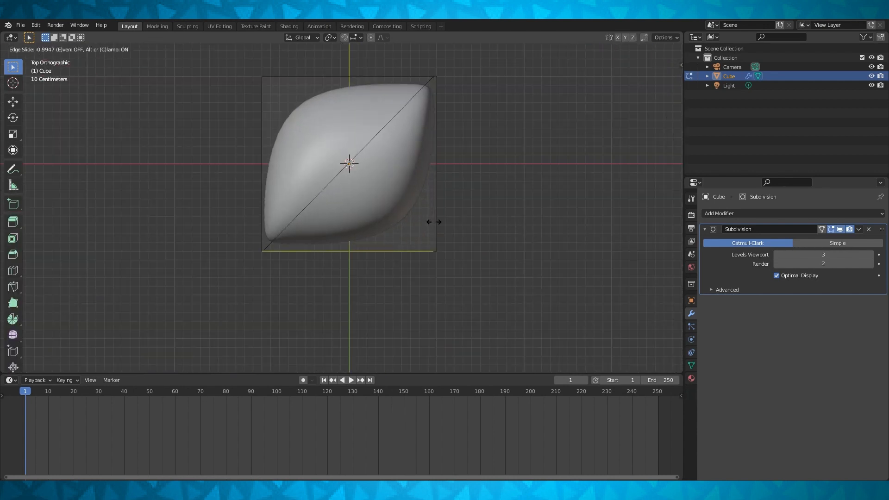
pyautogui.click(437, 221)
# Step: Add a horizontal loop cut near the base of the demonstration cube and start another horizontal cut above it
pyautogui.moveTo(439, 235); pyautogui.dragTo(443, 167, button='middle')
pyautogui.press('Tab')
pyautogui.press('Tab')
pyautogui.hotkey('ctrl', 'r')
pyautogui.click(331, 231)
pyautogui.click(332, 258)
pyautogui.hotkey('ctrl', 'r')
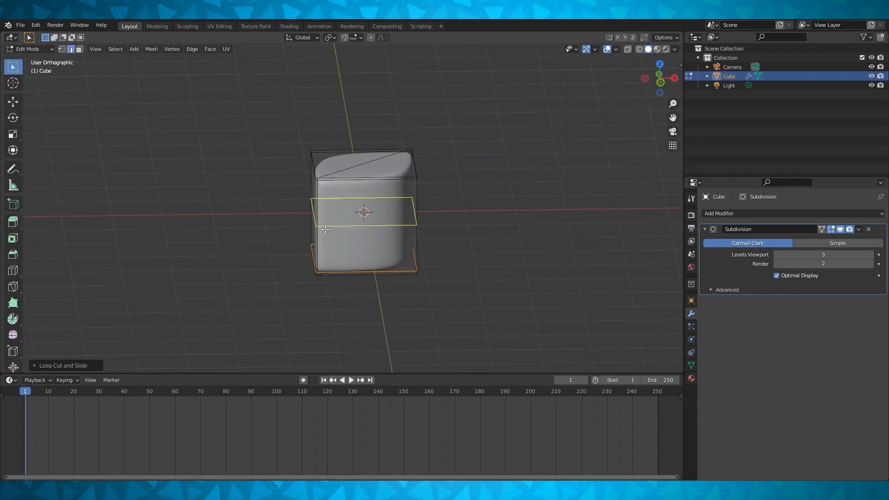
pyautogui.press('s')
pyautogui.press('Tab')
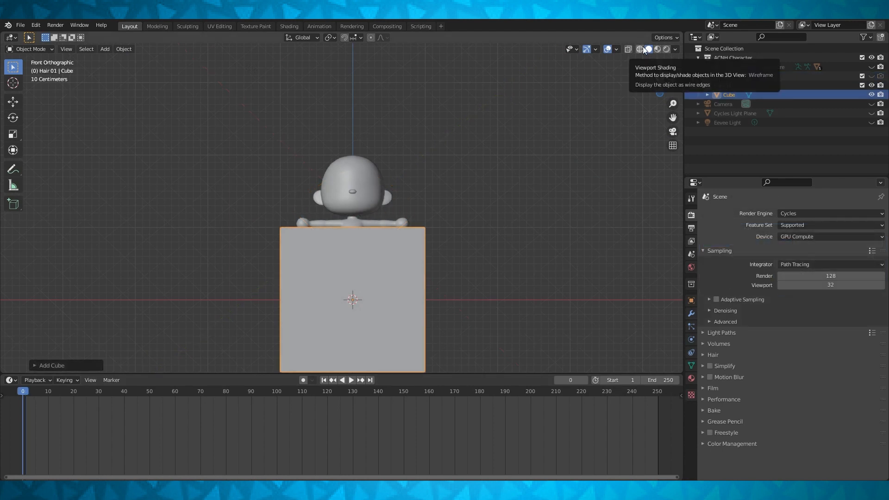
# Step: Give the cube in the Hair 01 collection a Subdivision Surface modifier with viewport level 2
pyautogui.click(691, 314)
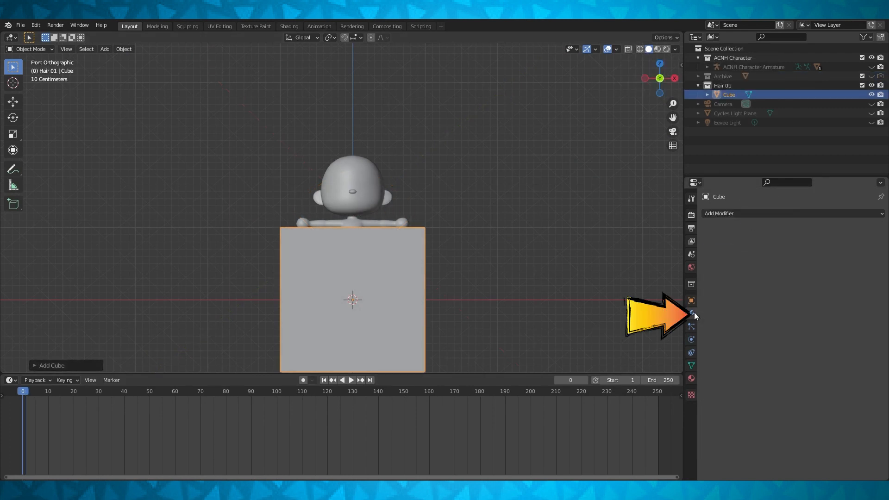
pyautogui.click(760, 214)
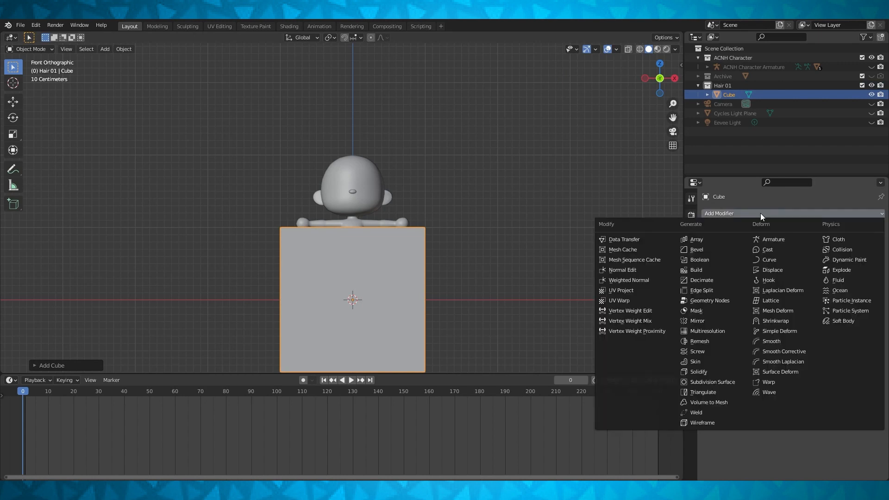
pyautogui.click(718, 380)
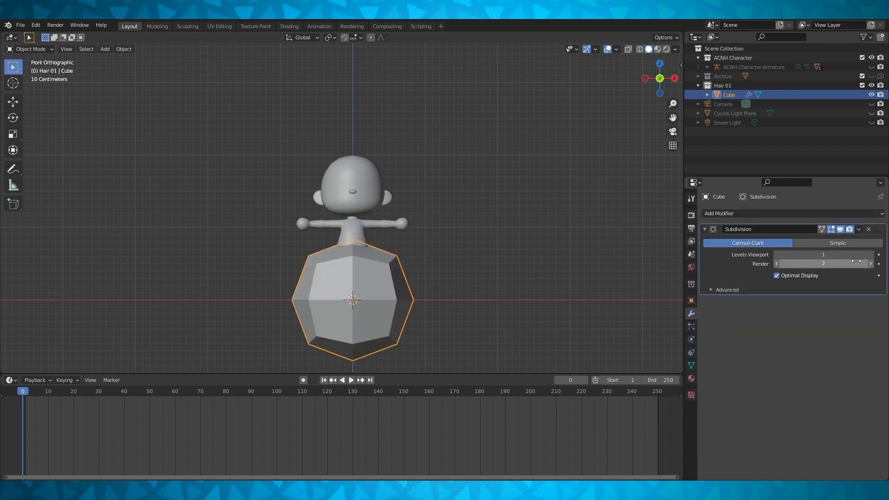
pyautogui.click(870, 254)
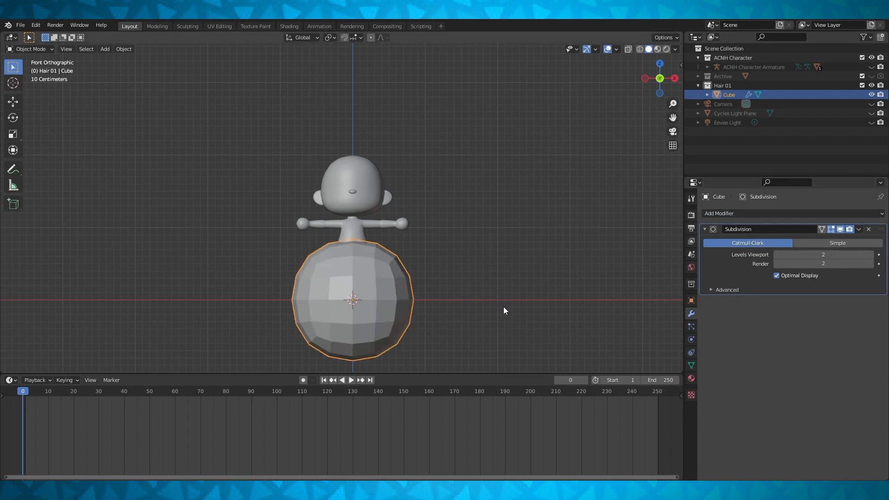
# Step: Move the subdivided hair cube up along the Z axis to the height of the character's head
pyautogui.scroll(1, 485, 302)
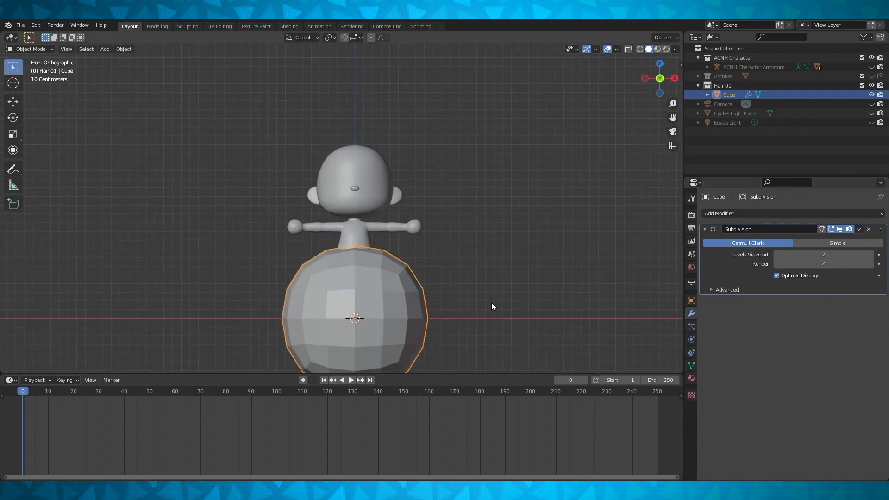
pyautogui.keyDown('shift'); pyautogui.moveTo(492, 302); pyautogui.dragTo(513, 268, button='middle'); pyautogui.keyUp('shift')
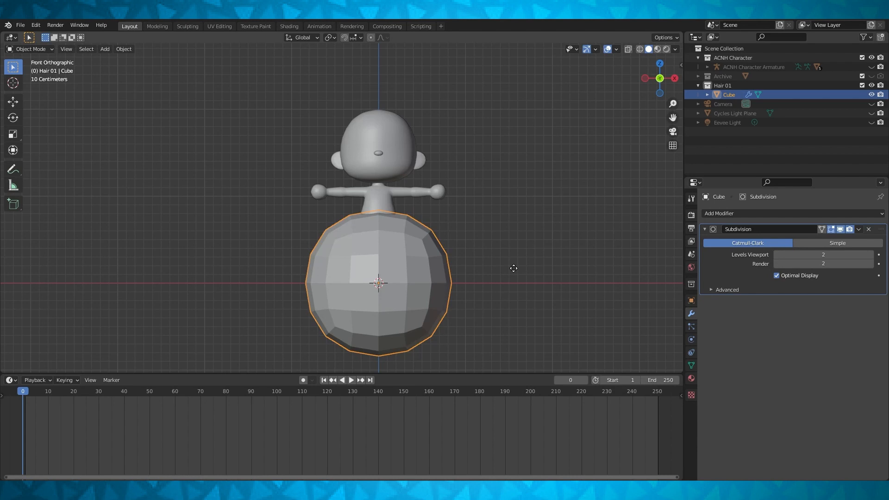
pyautogui.press('g')
pyautogui.press('z')
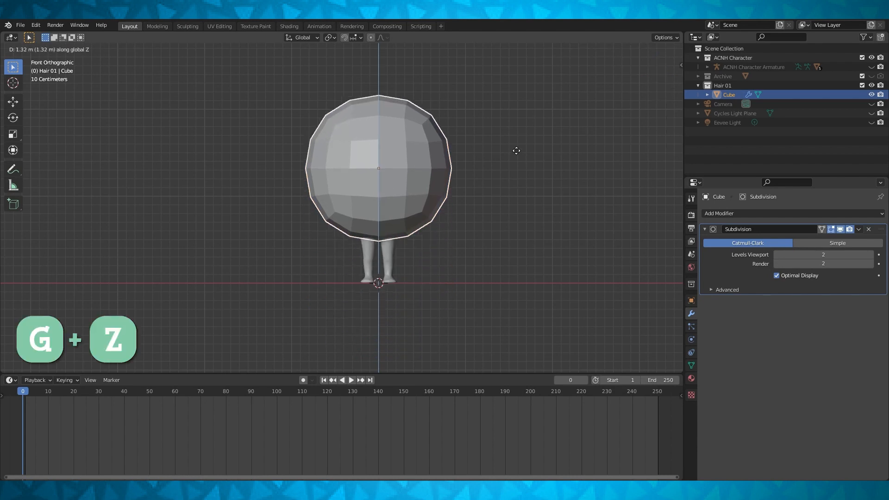
pyautogui.click(524, 125)
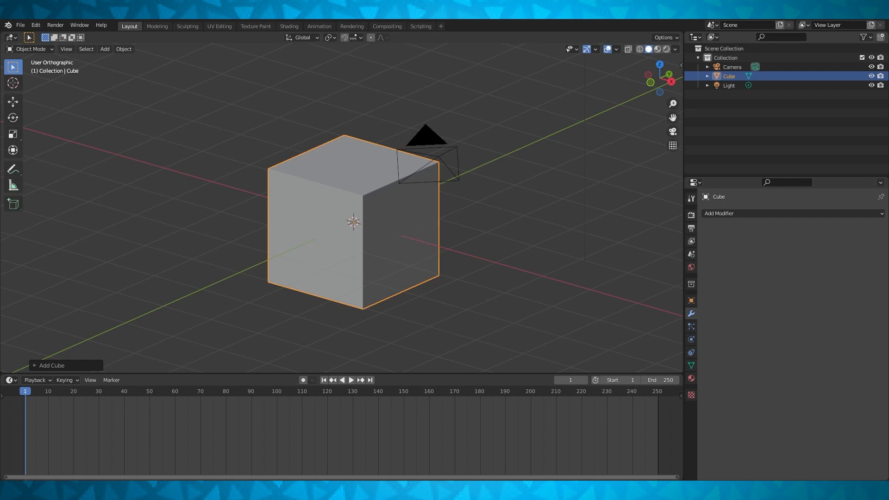
# Step: Compare the demonstration cube in perspective and orthographic projection, ending in the front orthographic view
pyautogui.press('KP_5')
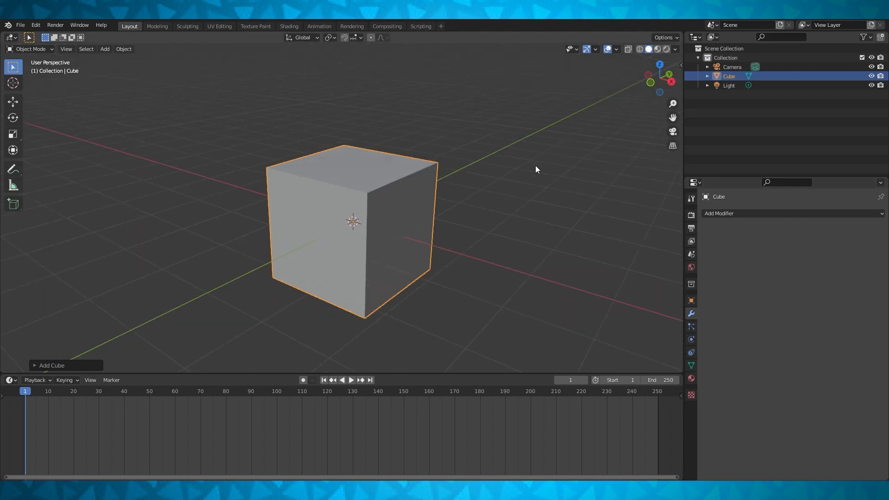
pyautogui.press('KP_5')
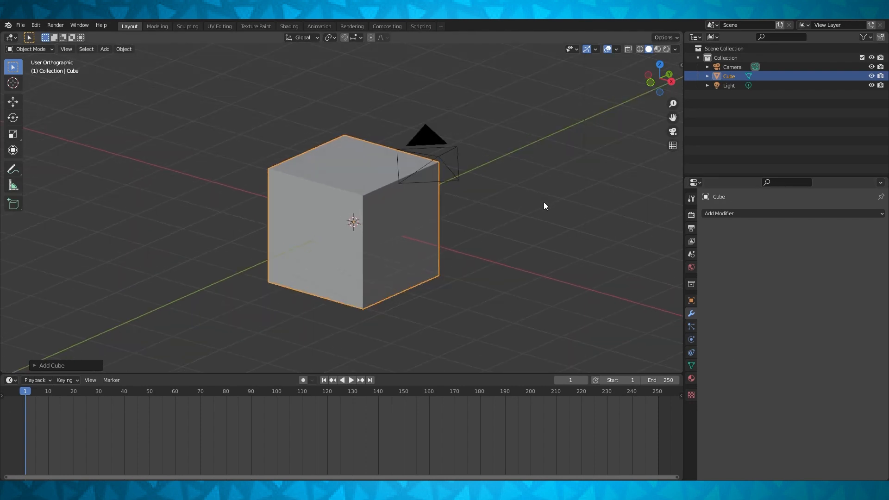
pyautogui.press('KP_1')
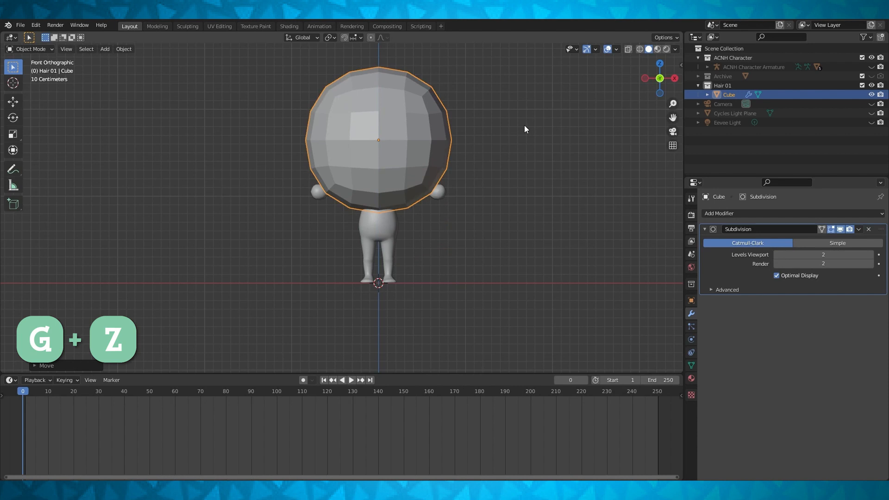
# Step: Show the scene in wireframe and turn off Optimal Display in the hair cube's Subdivision modifier
pyautogui.click(640, 50)
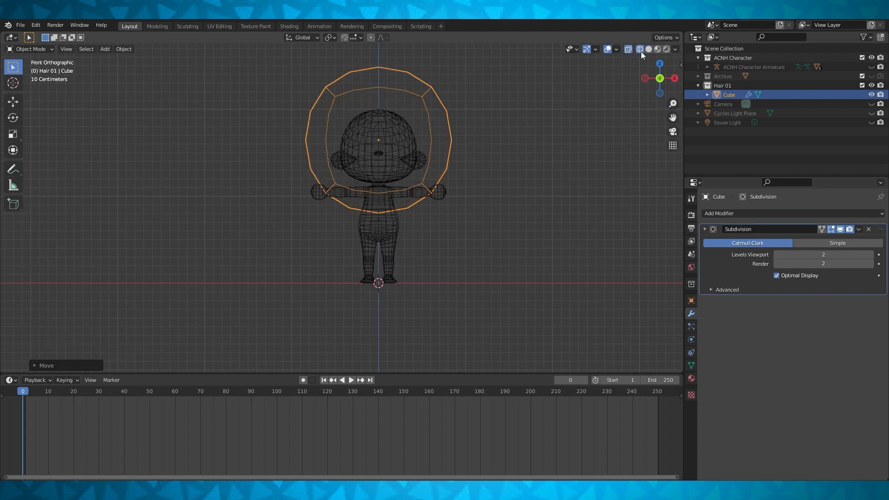
pyautogui.press('KP_3')
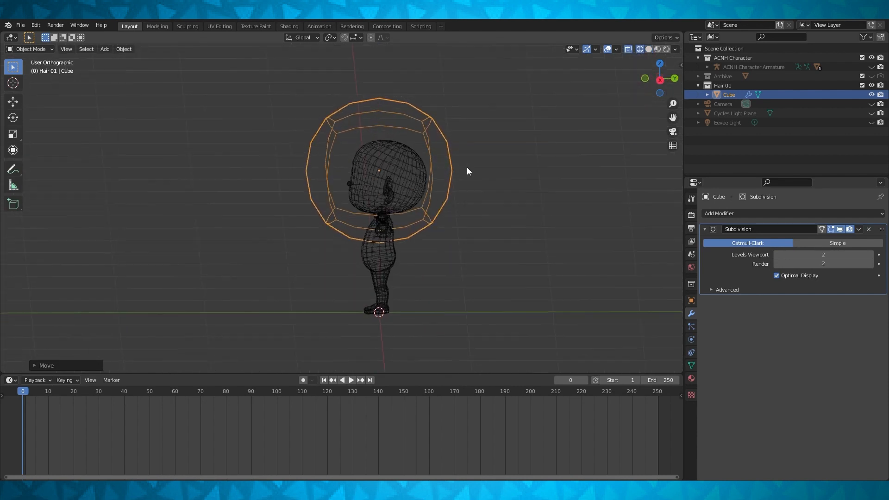
pyautogui.scroll(2, 482, 168)
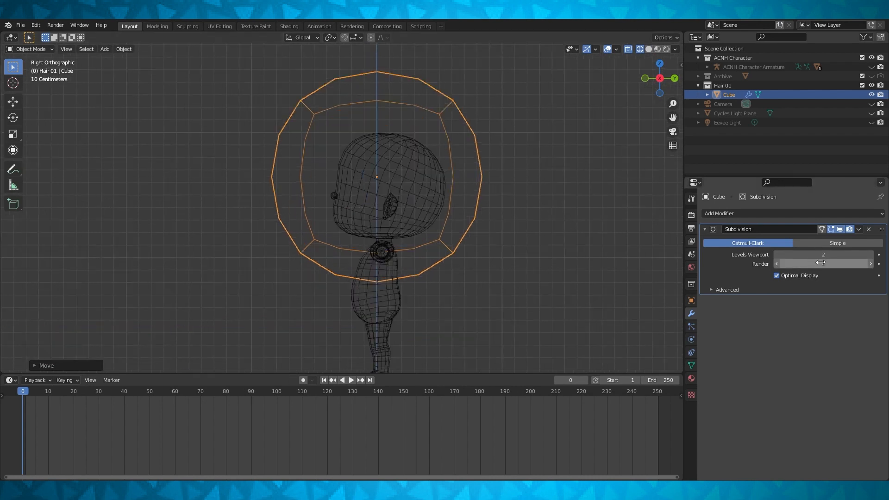
pyautogui.click(776, 276)
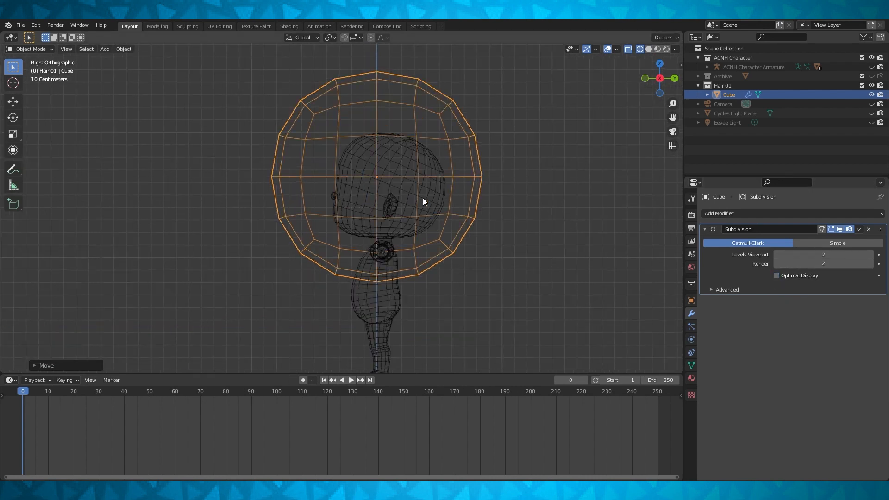
# Step: Move the hair cube about 0.14 m along the Y axis toward the back of the head
pyautogui.press('g')
pyautogui.press('y')
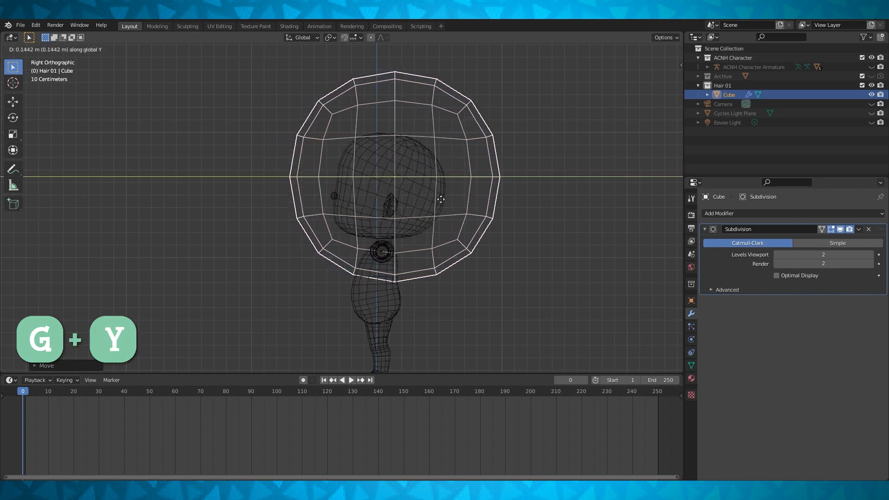
pyautogui.click(441, 200)
# Step: Scale the cube's whole mesh to about 0.58 in Edit Mode and widen it along X by about 1.04 around the head
pyautogui.press('KP_1')
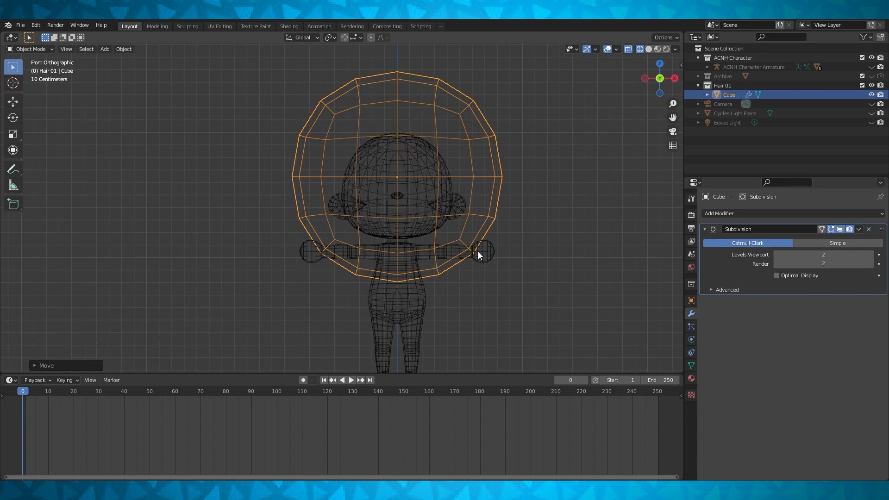
pyautogui.press('Tab')
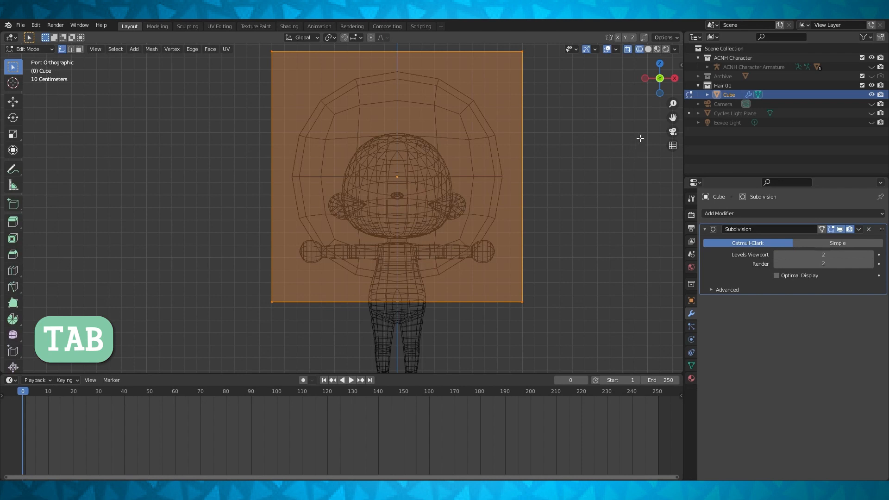
pyautogui.press('s')
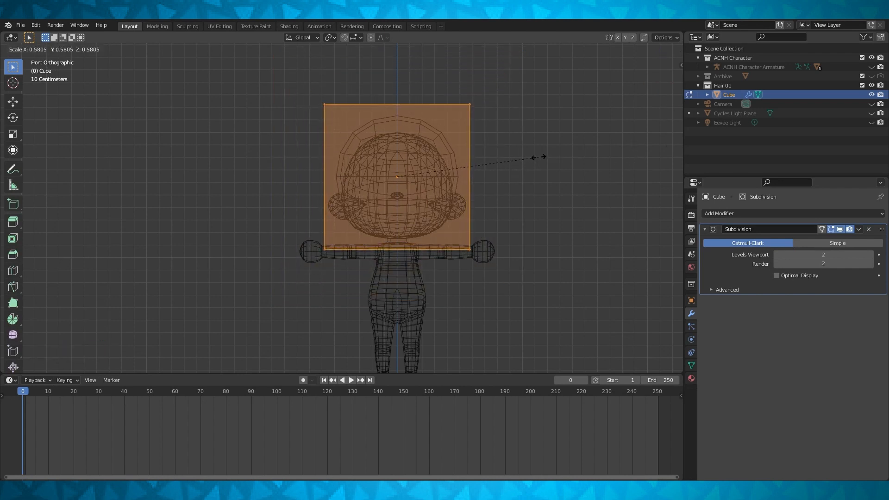
pyautogui.click(536, 158)
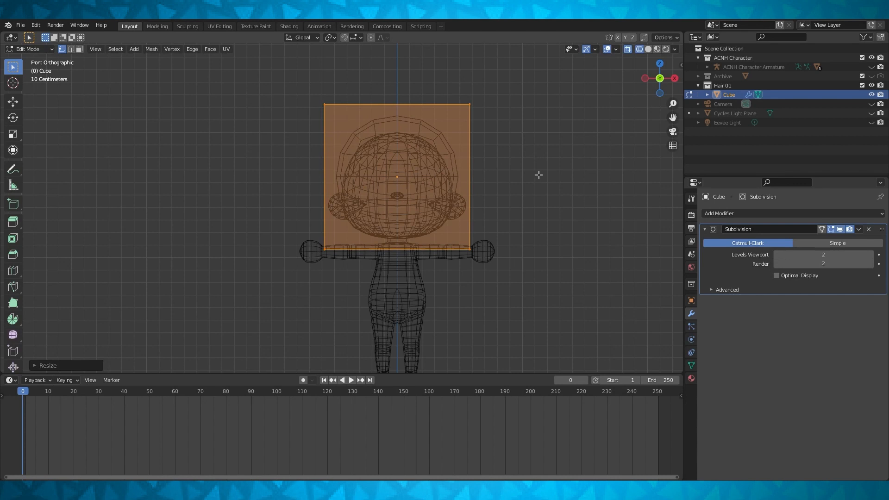
pyautogui.press('s')
pyautogui.press('x')
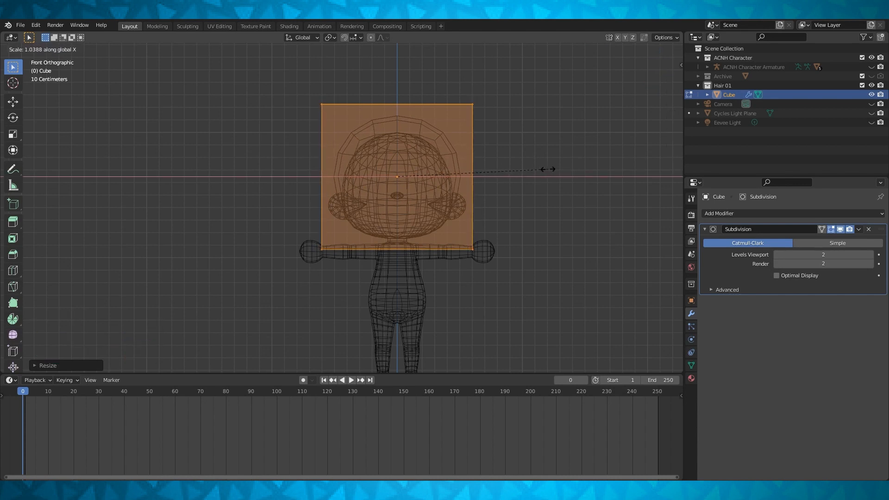
pyautogui.click(547, 169)
# Step: Set the Subdivision modifier's viewport and render levels to 3 and return to solid shading
pyautogui.click(870, 255)
pyautogui.click(870, 264)
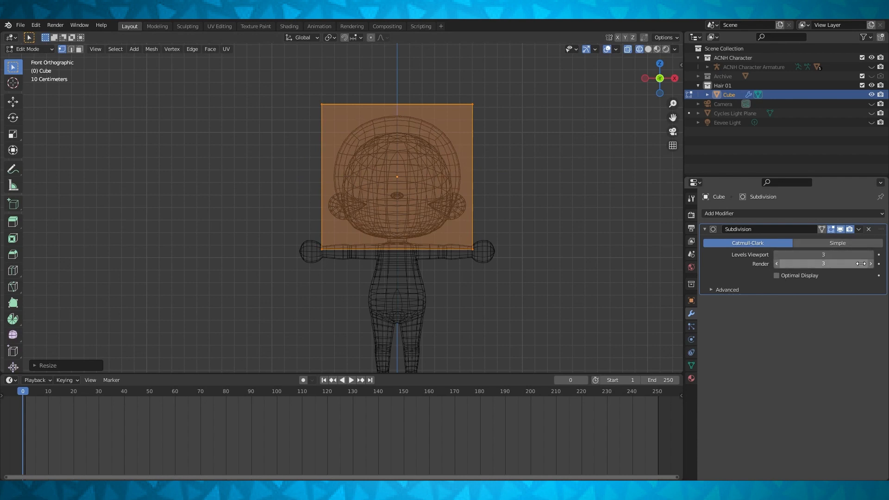
pyautogui.click(648, 49)
# Step: Nudge the hair mesh backward along Y in two small moves so more of the character's face shows
pyautogui.moveTo(571, 205)
pyautogui.mouseDown(button='middle')
pyautogui.moveTo(462, 204)
pyautogui.moveTo(569, 201)
pyautogui.moveTo(627, 213)
pyautogui.moveTo(519, 212)
pyautogui.mouseUp(button='middle')
pyautogui.press('KP_3')
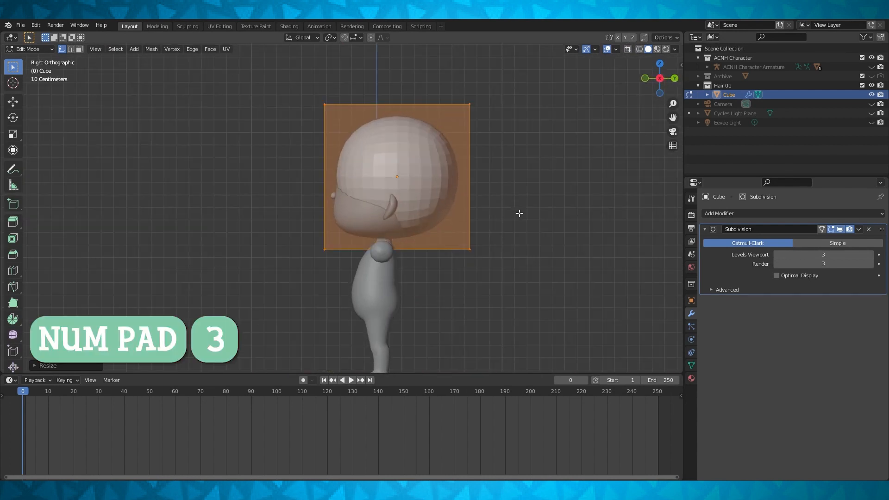
pyautogui.scroll(2, 451, 173)
pyautogui.press('g')
pyautogui.press('y')
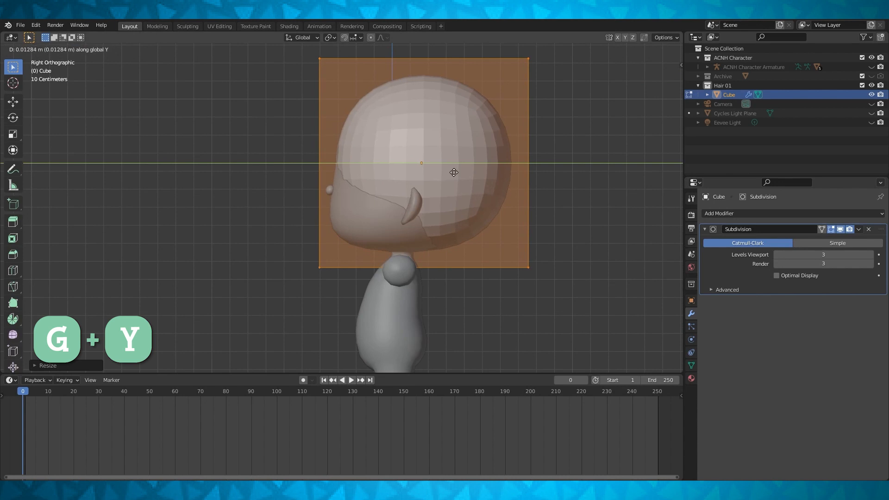
pyautogui.click(451, 174)
pyautogui.moveTo(451, 174); pyautogui.dragTo(490, 175, button='middle')
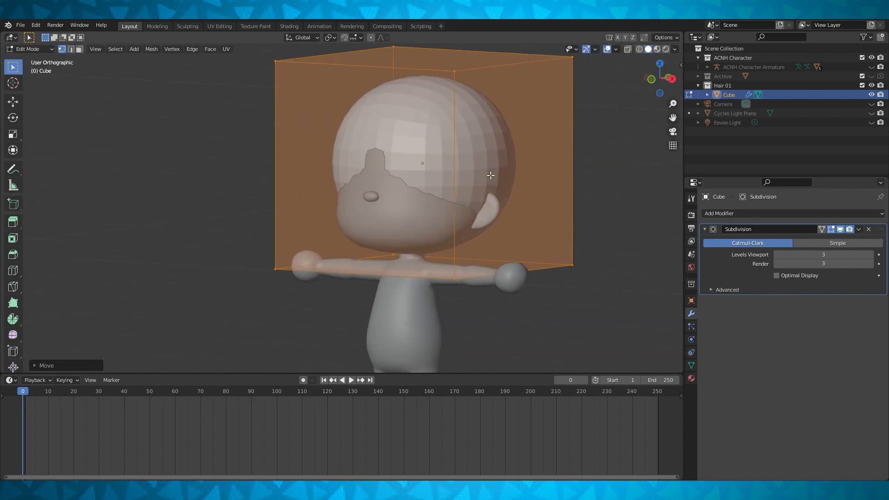
pyautogui.press('g')
pyautogui.press('y')
pyautogui.click(491, 174)
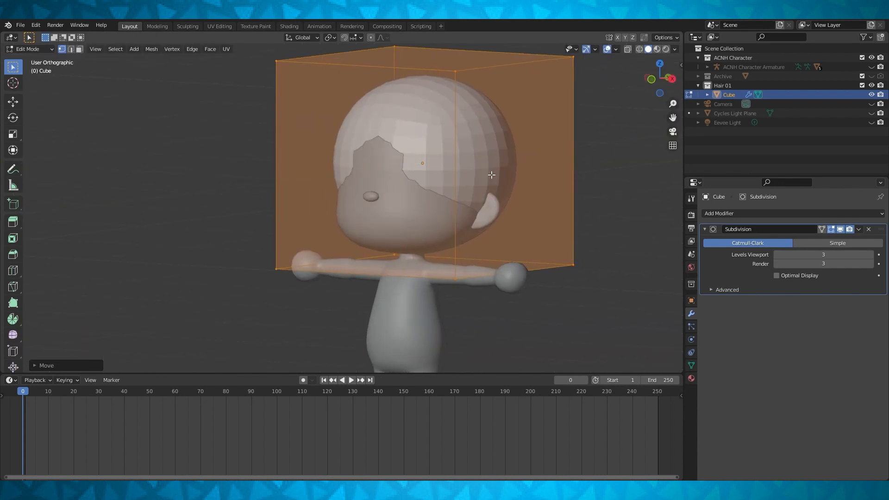
# Step: Shade all faces of the hair mesh smooth in Edit Mode and return to Object Mode
pyautogui.press('KP_1')
pyautogui.scroll(-2, 515, 177)
pyautogui.press('Tab')
pyautogui.scroll(2, 536, 237)
pyautogui.moveTo(515, 177); pyautogui.dragTo(536, 231, button='middle')
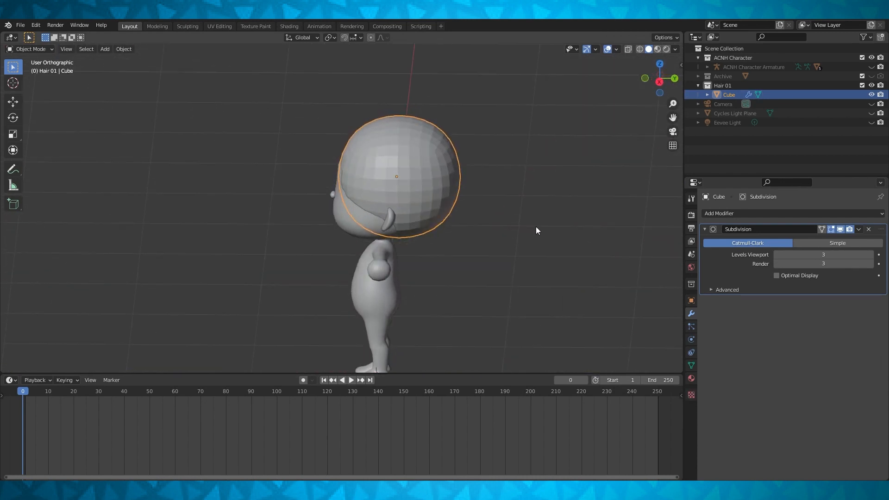
pyautogui.press('Tab')
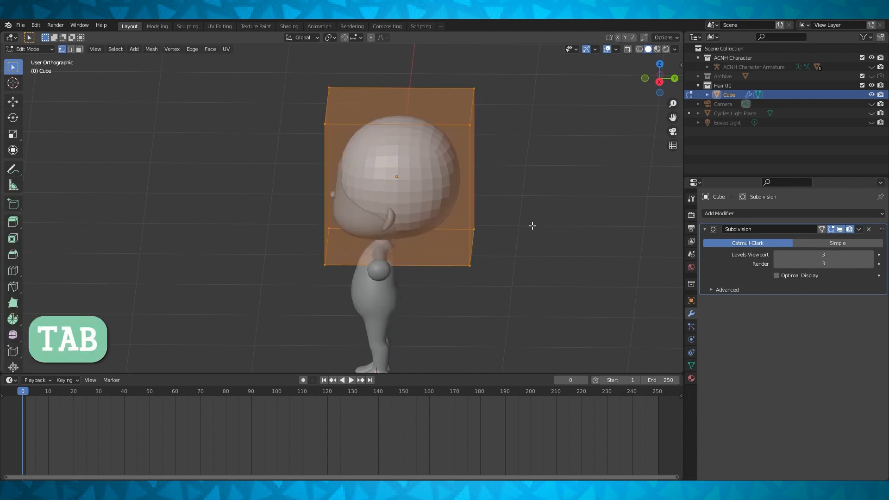
pyautogui.click(210, 49)
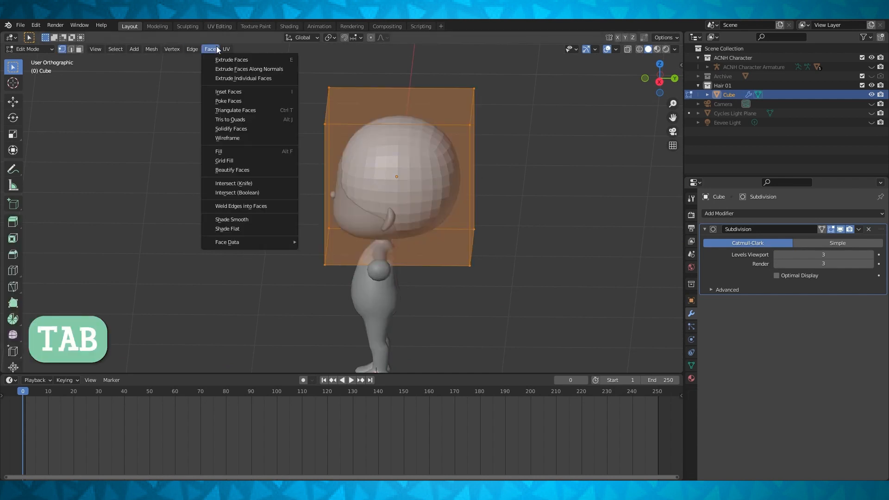
pyautogui.click(240, 219)
pyautogui.moveTo(444, 185); pyautogui.dragTo(500, 178, button='middle')
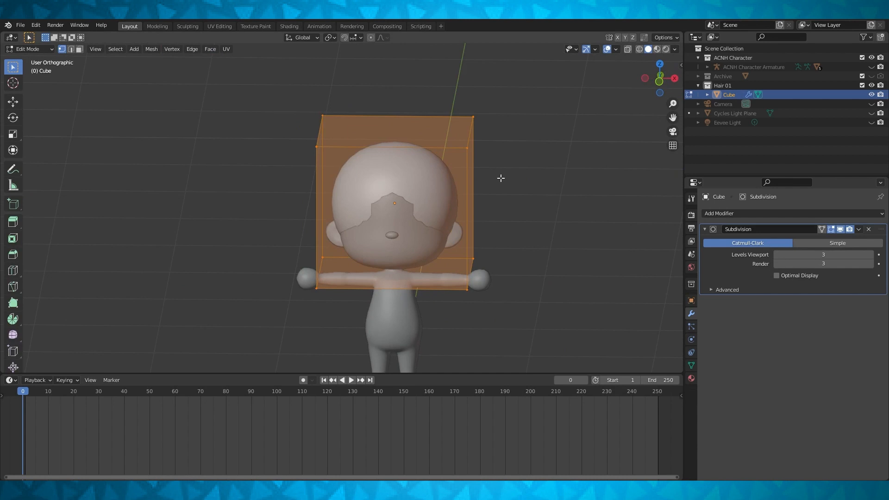
pyautogui.press('Tab')
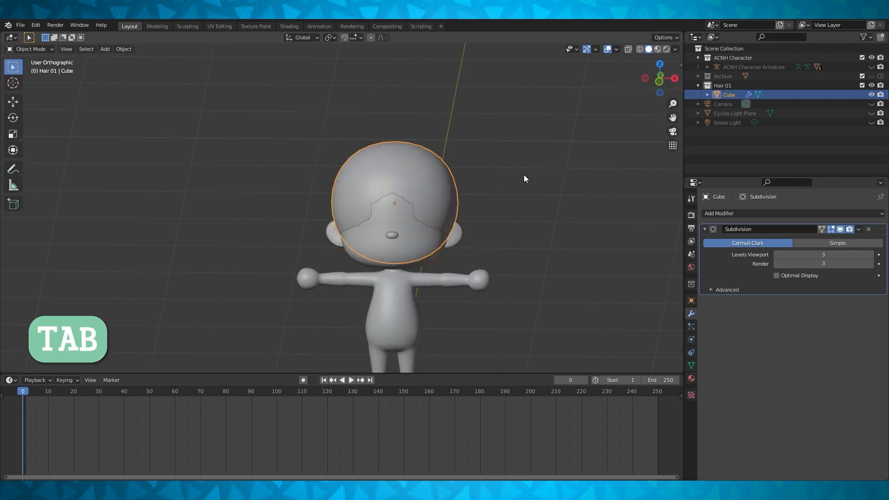
# Step: Apply the hair's Subdivision modifier at viewport and render level 2 and add a new Subdivision Surface modifier
pyautogui.click(776, 255)
pyautogui.click(777, 264)
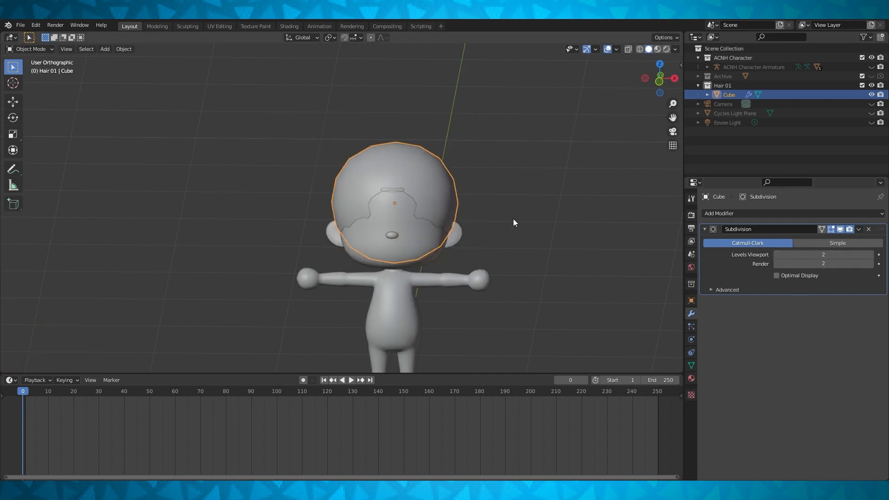
pyautogui.press('KP_1')
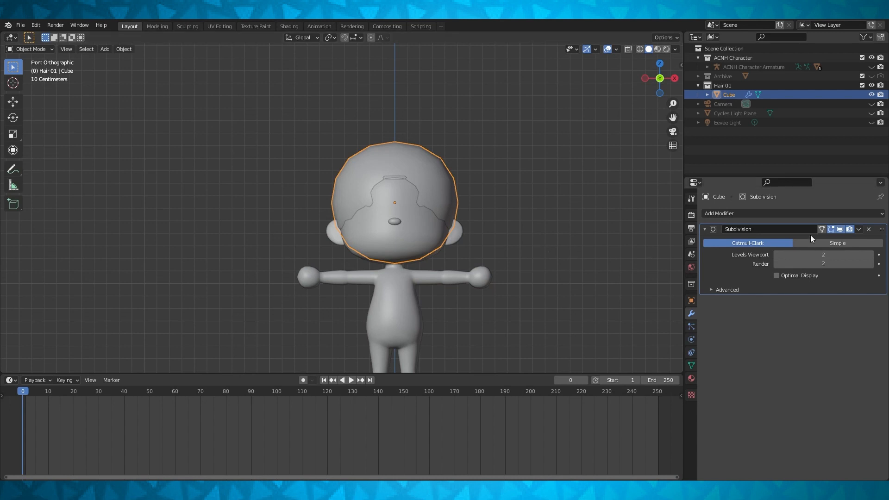
pyautogui.click(859, 229)
pyautogui.click(841, 239)
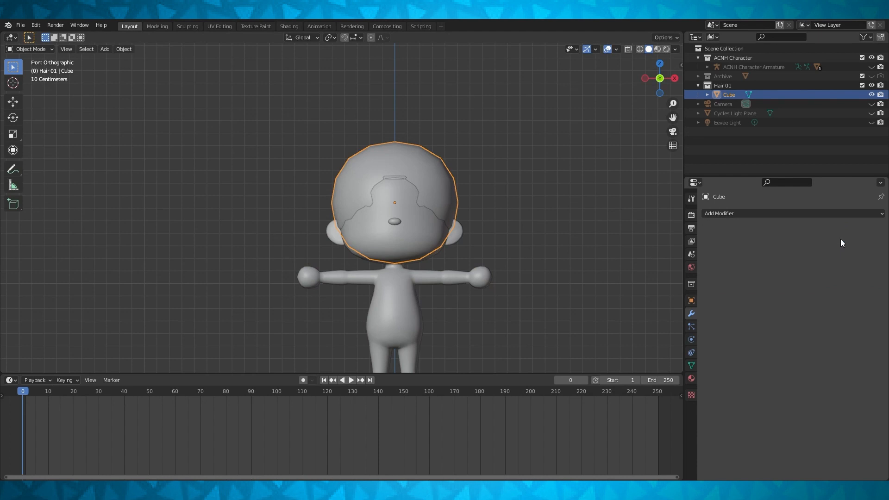
pyautogui.click(825, 214)
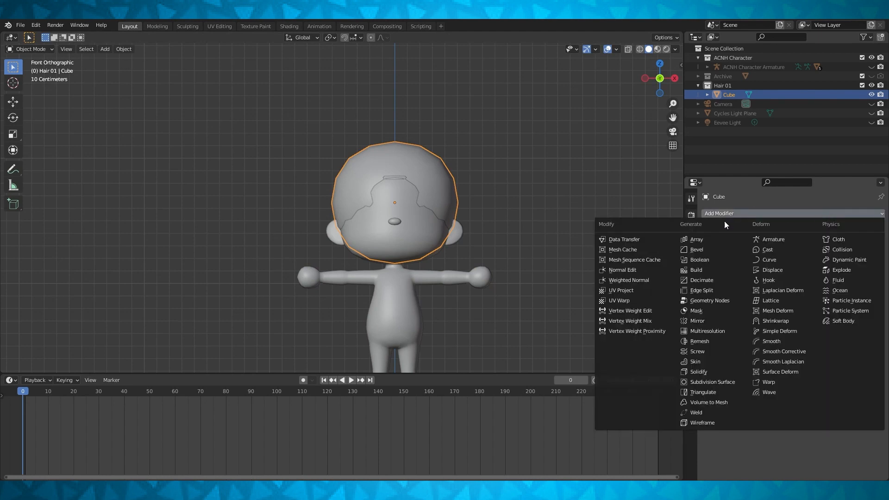
pyautogui.click(712, 382)
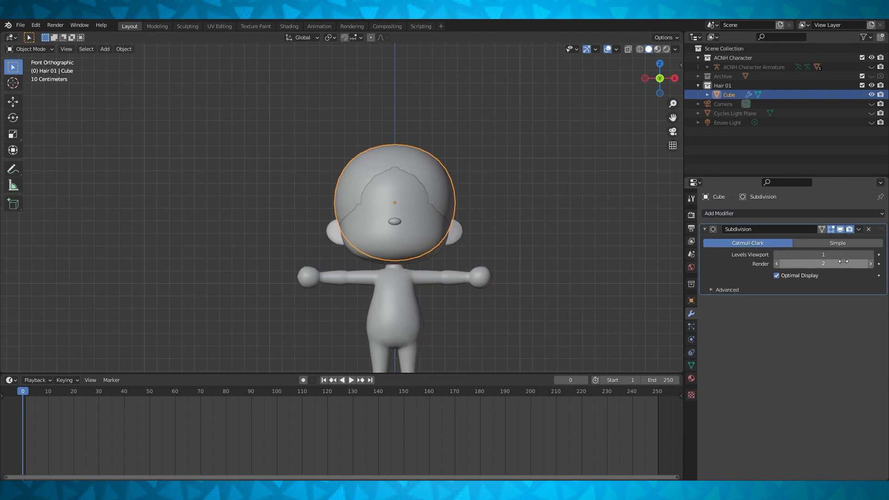
# Step: Scale the hair object up slightly and shift it along Y to refit it around the head
pyautogui.press('KP_3')
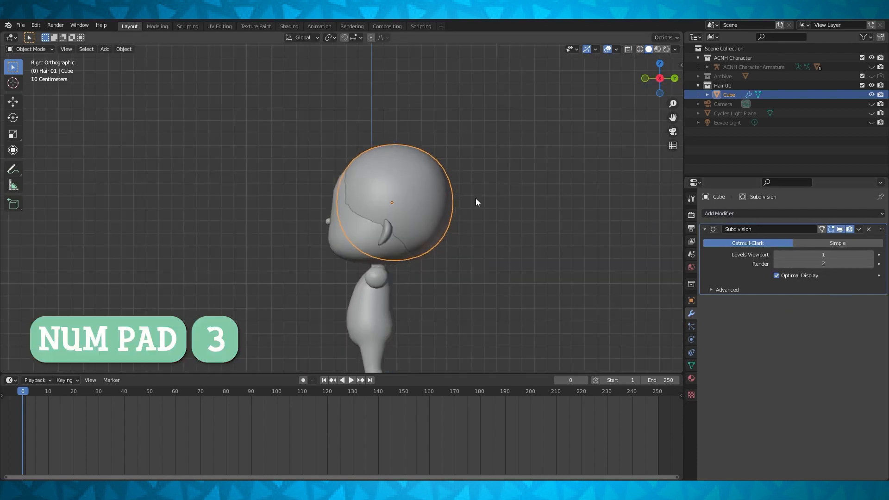
pyautogui.press('KP_1')
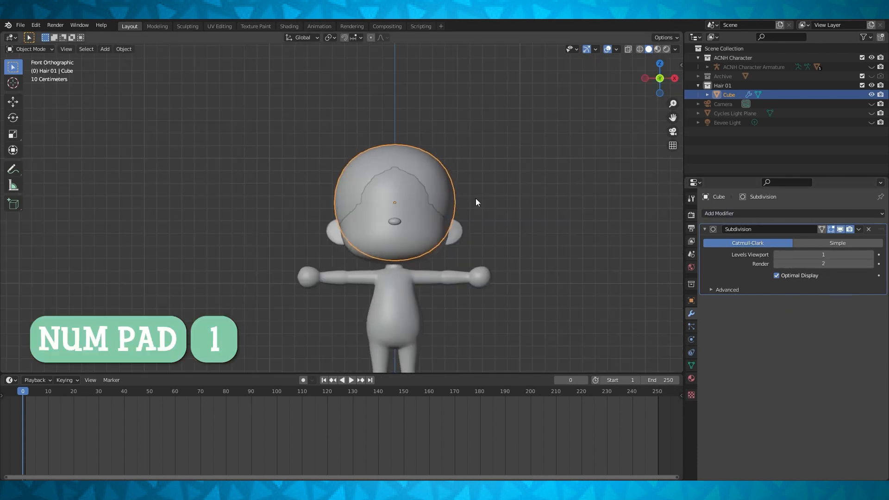
pyautogui.press('s')
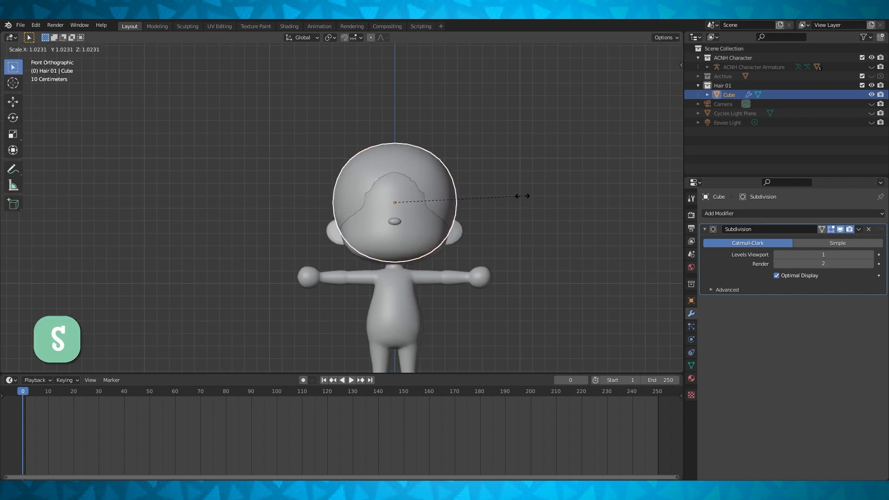
pyautogui.click(523, 195)
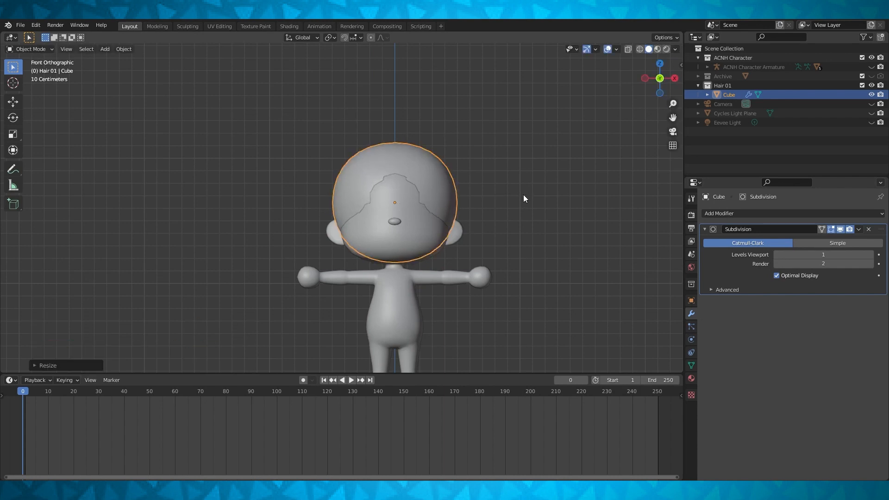
pyautogui.press('KP_3')
pyautogui.press('g')
pyautogui.press('y')
pyautogui.click(522, 196)
pyautogui.moveTo(523, 196); pyautogui.dragTo(533, 212, button='middle')
pyautogui.click(567, 214)
# Step: Isolate the hair object in local view and show its mesh in wireframe from the side in Edit Mode
pyautogui.press('Tab')
pyautogui.moveTo(589, 230); pyautogui.dragTo(543, 190, button='middle')
pyautogui.press('Tab')
pyautogui.press('KP_Divide')
pyautogui.press('Tab')
pyautogui.press('KP_3')
pyautogui.click(628, 49)
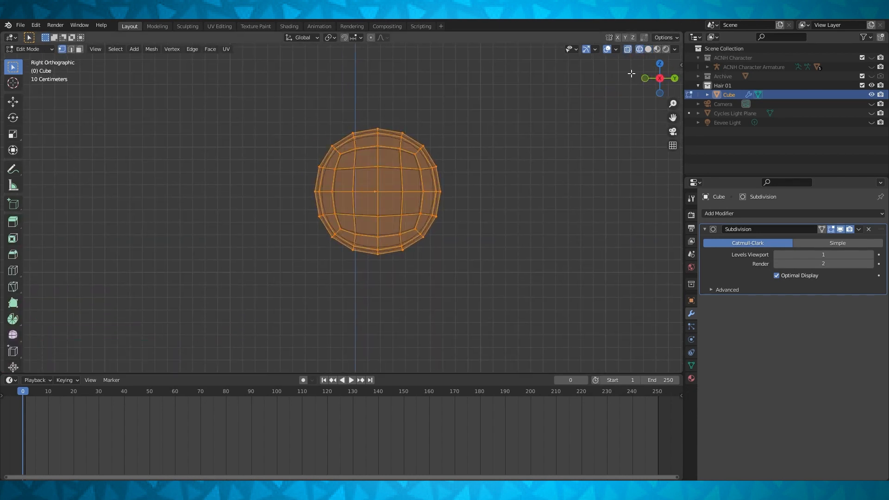
pyautogui.press('a')
pyautogui.press('a')
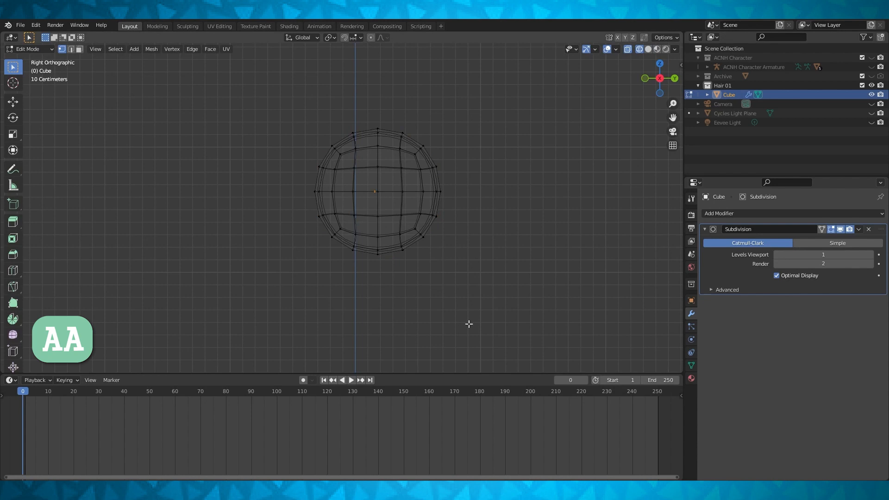
pyautogui.press('c')
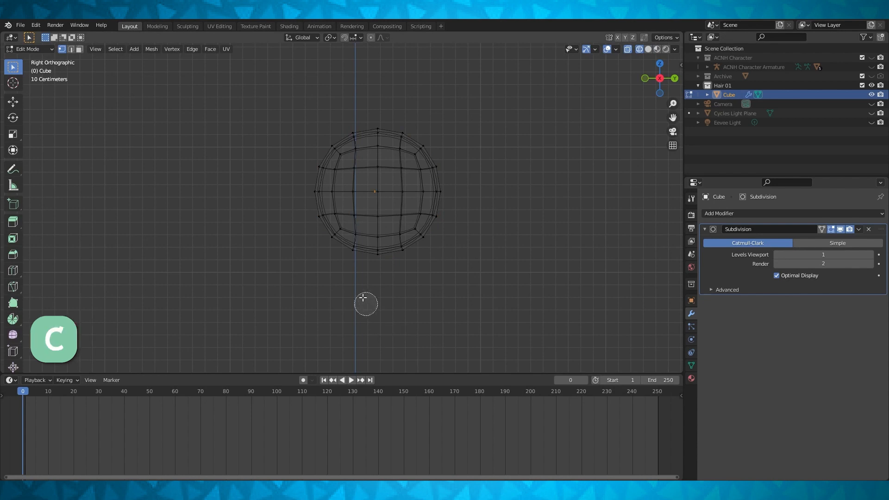
pyautogui.moveTo(354, 258); pyautogui.dragTo(350, 246)
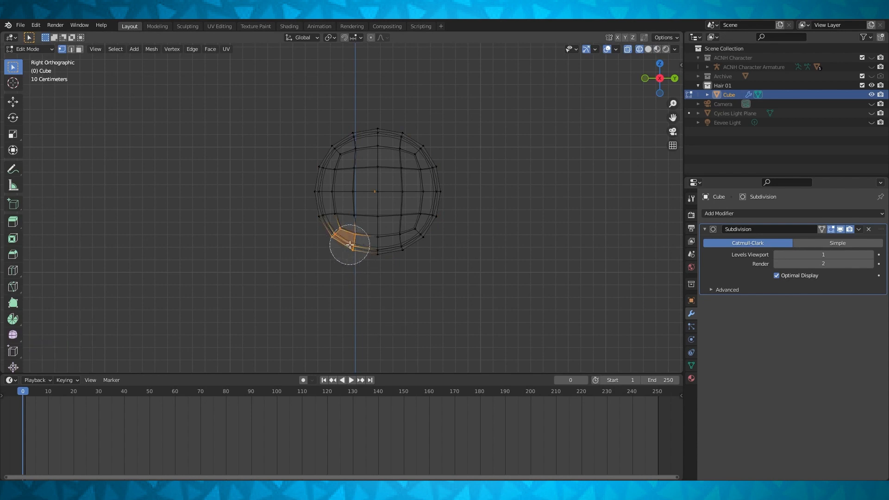
pyautogui.rightClick(350, 245)
# Step: Circle-select the hair's lower front faces across the face area in face mode and delete them
pyautogui.click(80, 49)
pyautogui.press('a')
pyautogui.press('a')
pyautogui.press('c')
pyautogui.moveTo(354, 231)
pyautogui.mouseDown()
pyautogui.moveTo(318, 252)
pyautogui.moveTo(310, 208)
pyautogui.mouseUp()
pyautogui.press('Escape')
pyautogui.moveTo(310, 208); pyautogui.dragTo(386, 227, button='middle')
pyautogui.press('x')
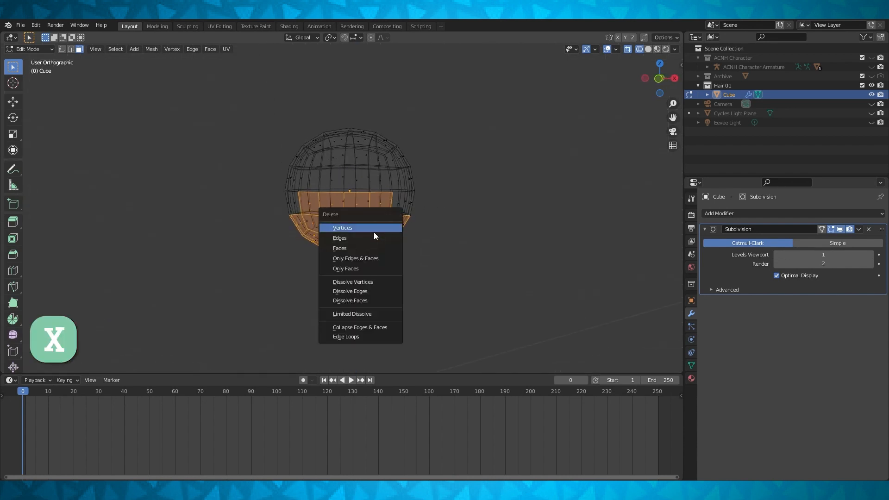
pyautogui.click(359, 247)
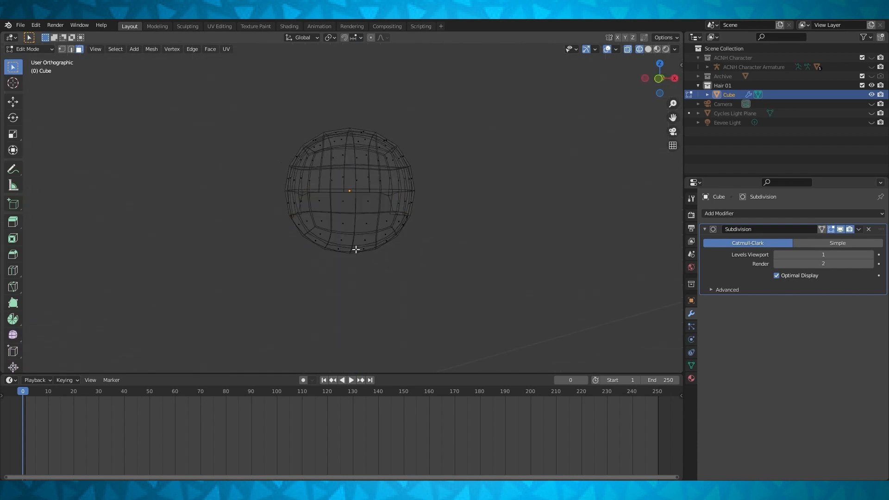
# Step: Show the ACNH Character collection in solid shading and delete the hair face covering the temple in front of the ear
pyautogui.click(648, 49)
pyautogui.press('KP_1')
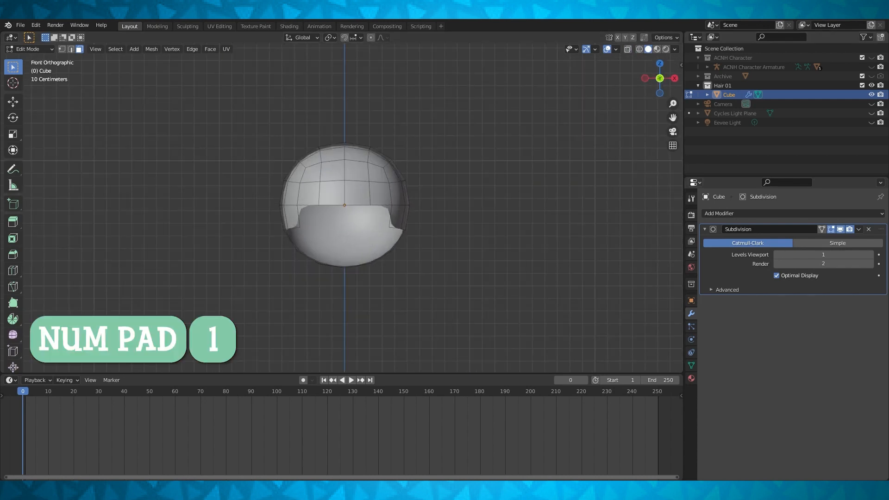
pyautogui.click(872, 58)
pyautogui.moveTo(565, 182)
pyautogui.mouseDown(button='middle')
pyautogui.moveTo(601, 182)
pyautogui.moveTo(562, 198)
pyautogui.mouseUp(button='middle')
pyautogui.click(304, 222)
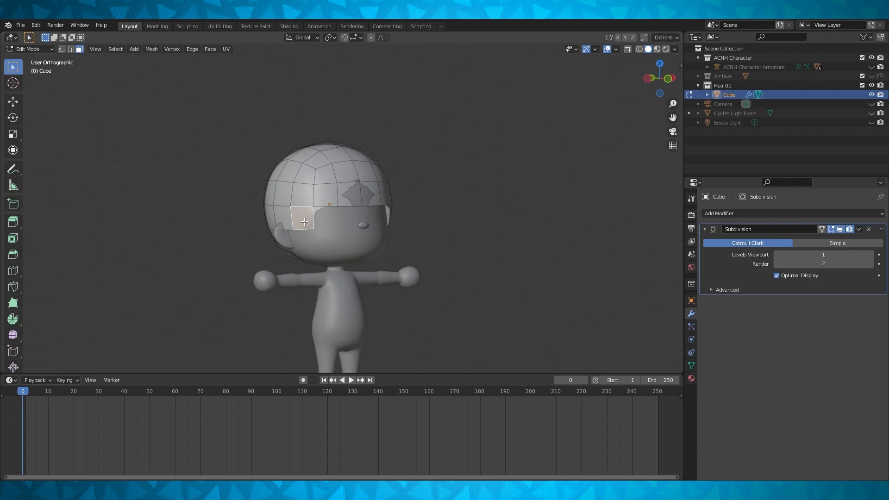
pyautogui.press('x')
pyautogui.click(304, 221)
pyautogui.press('KP_1')
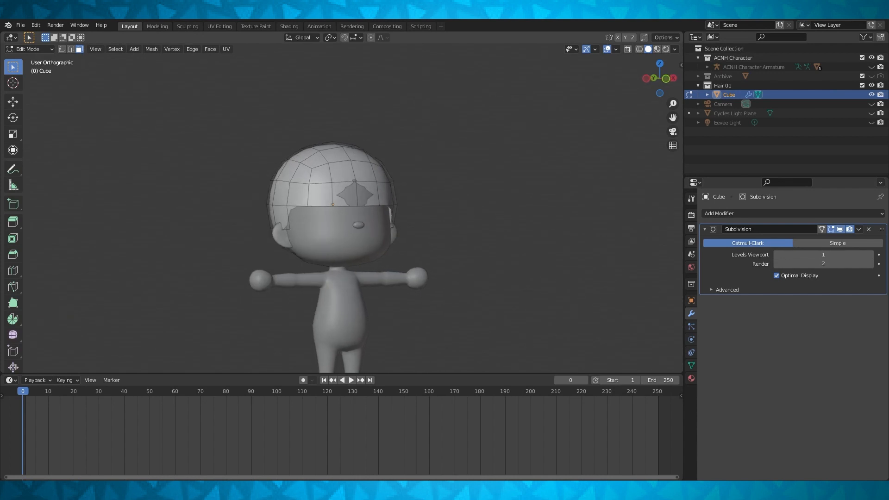
# Step: Return to Object Mode and rename the cube object to Hair 01.001
pyautogui.moveTo(599, 245); pyautogui.dragTo(474, 260, button='middle')
pyautogui.moveTo(425, 236); pyautogui.dragTo(500, 256, button='middle')
pyautogui.press('Tab')
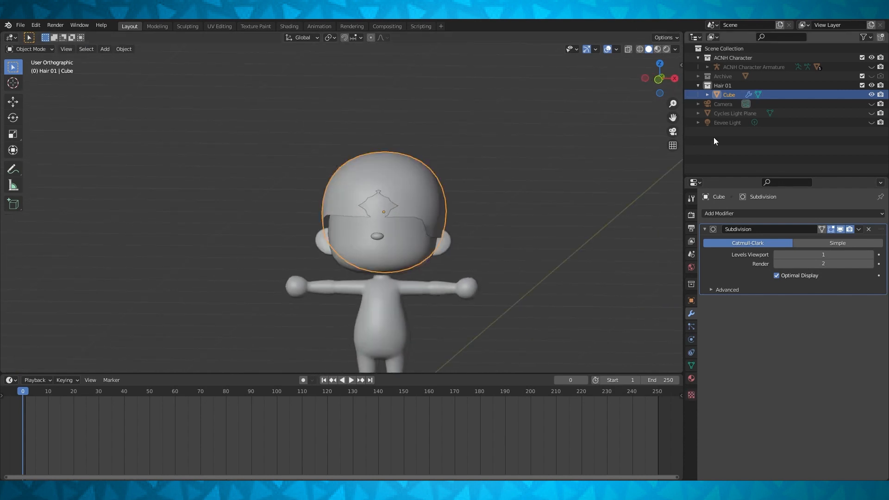
pyautogui.doubleClick(726, 95)
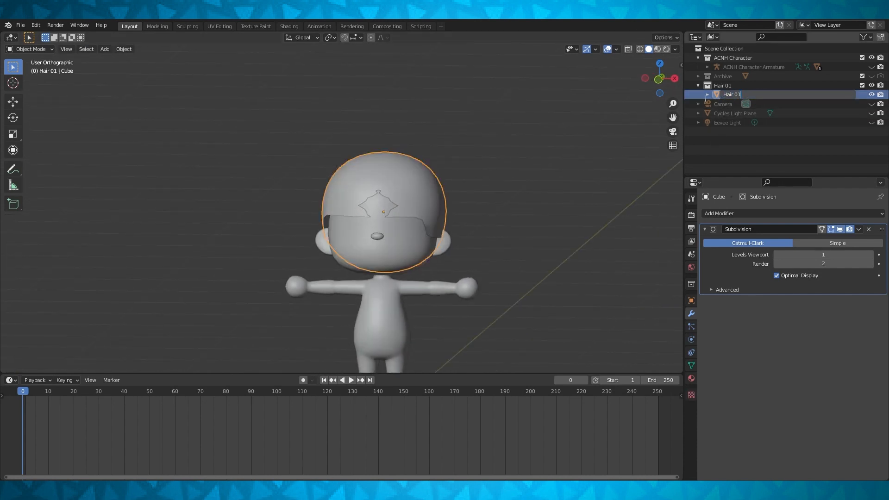
pyautogui.press('Return')
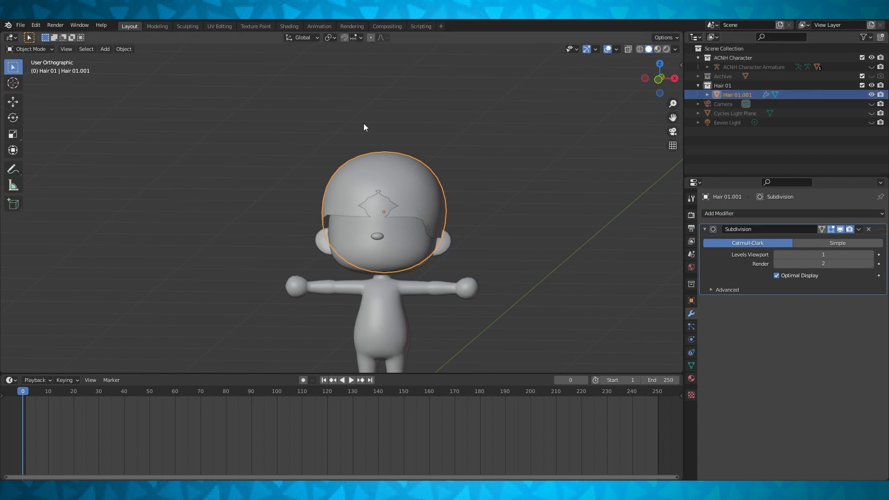
# Step: Duplicate Hair 01.001 in place and hide the original
pyautogui.press('KP_1')
pyautogui.keyDown('shift'); pyautogui.moveTo(526, 188); pyautogui.dragTo(469, 175, button='middle'); pyautogui.keyUp('shift')
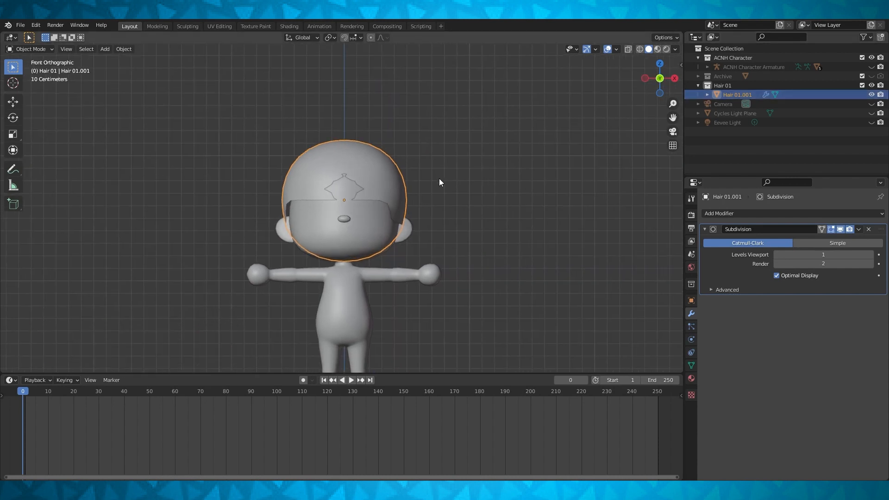
pyautogui.hotkey('shift', 'd')
pyautogui.rightClick(387, 179)
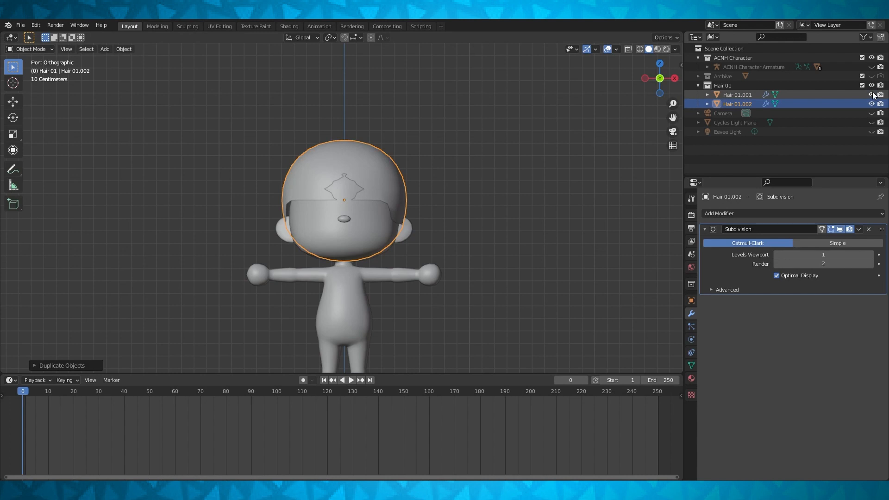
# Step: Edit Hair 01.002 in vertex mode and slide the lower hairline vertex behind the ear back along its edge by about 0.76
pyautogui.moveTo(612, 159); pyautogui.dragTo(430, 220, button='middle')
pyautogui.press('Tab')
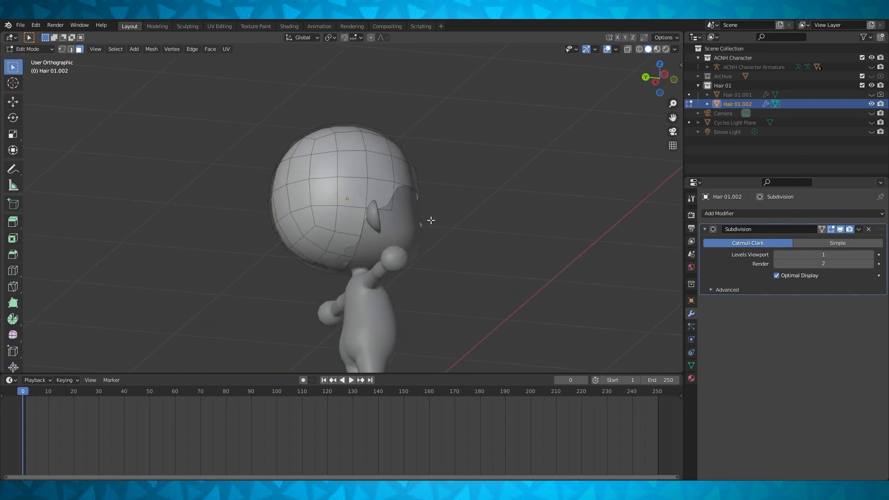
pyautogui.click(63, 49)
pyautogui.scroll(6, 424, 252)
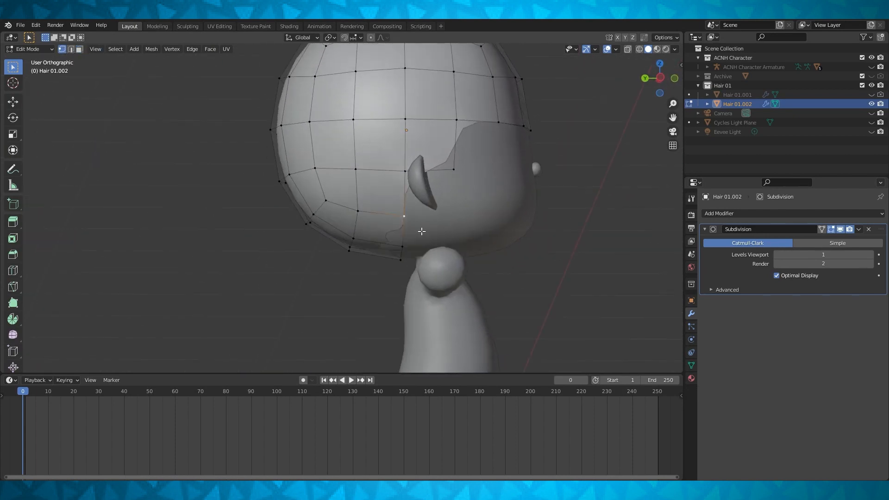
pyautogui.moveTo(456, 240)
pyautogui.mouseDown(button='middle')
pyautogui.moveTo(468, 247)
pyautogui.moveTo(442, 248)
pyautogui.moveTo(457, 230)
pyautogui.mouseUp(button='middle')
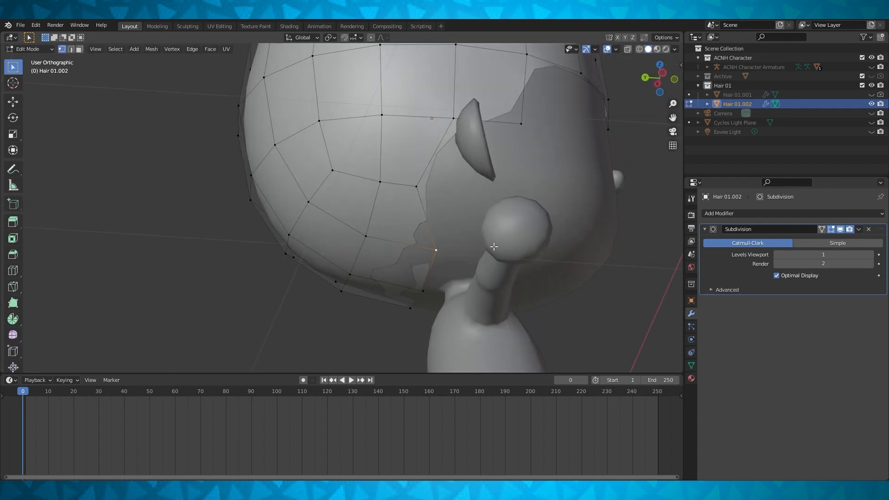
pyautogui.press('g')
pyautogui.press('g')
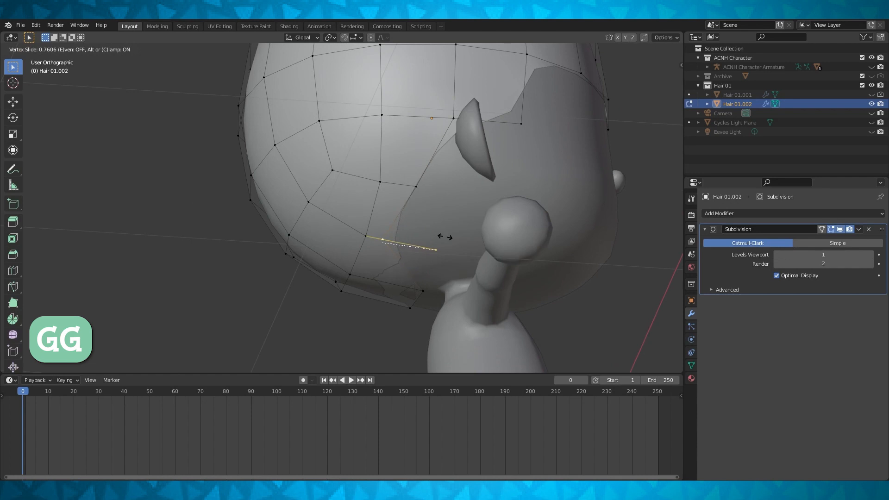
pyautogui.click(445, 237)
# Step: Slide the neighbouring hairline vertex closer to the nape back along its edge by about 0.82
pyautogui.moveTo(427, 286); pyautogui.dragTo(457, 263, button='middle')
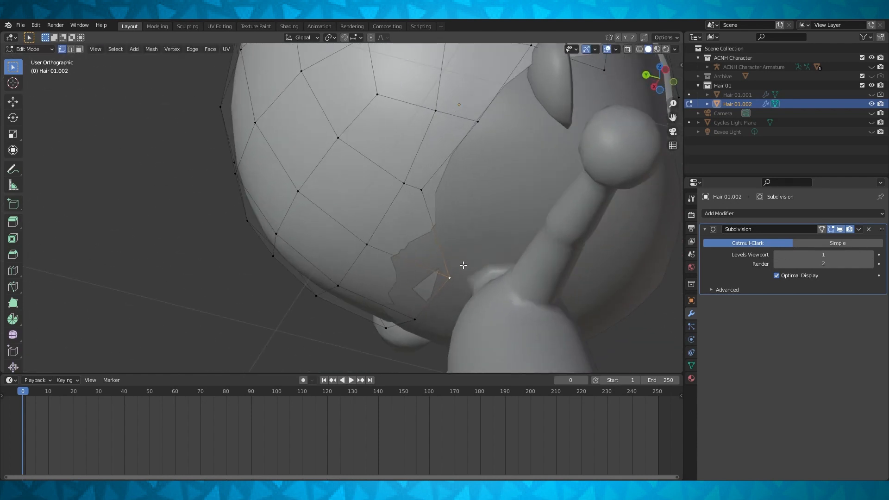
pyautogui.press('g')
pyautogui.press('g')
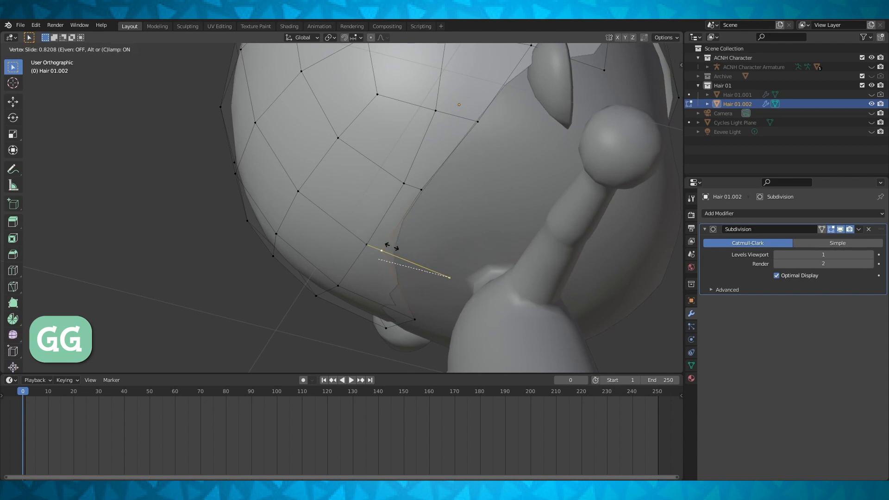
pyautogui.click(392, 247)
# Step: Slide two hairline vertices on the other side of the head back along their edges to straighten the line behind the ear
pyautogui.moveTo(407, 254); pyautogui.dragTo(372, 263, button='middle')
pyautogui.press('g')
pyautogui.press('g')
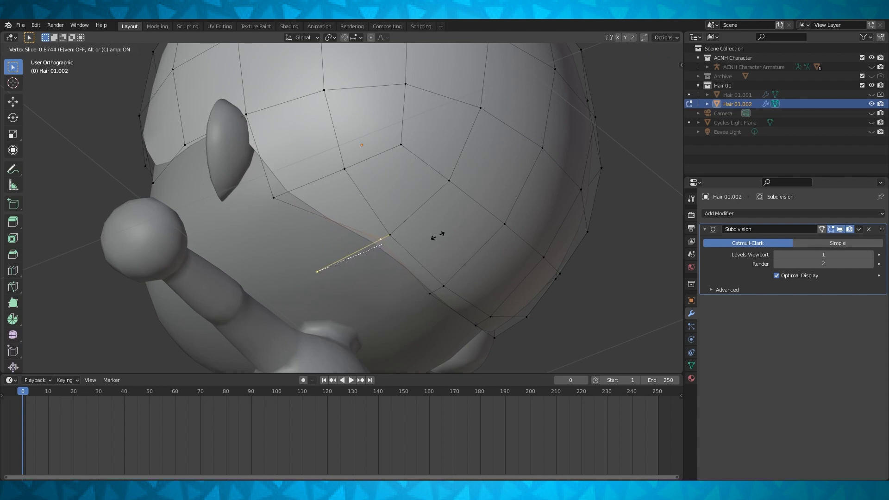
pyautogui.press('Escape')
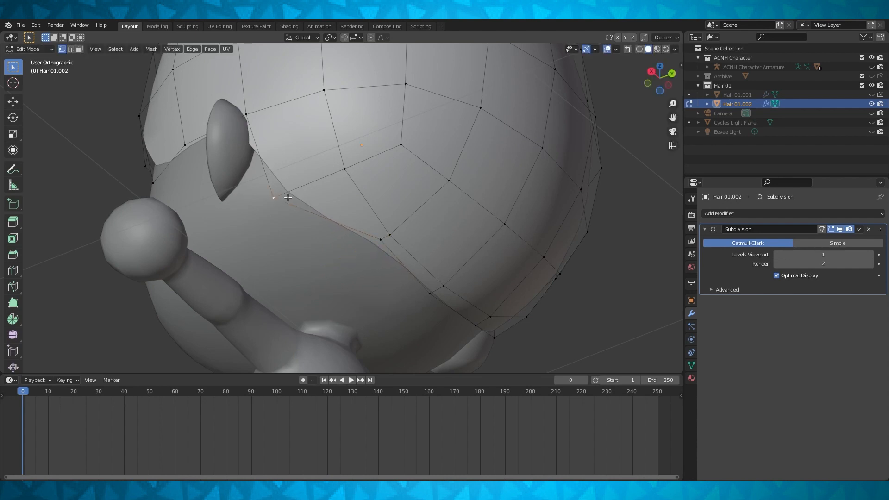
pyautogui.keyDown('shift'); pyautogui.moveTo(292, 188); pyautogui.dragTo(302, 215, button='middle'); pyautogui.keyUp('shift')
pyautogui.press('g')
pyautogui.press('g')
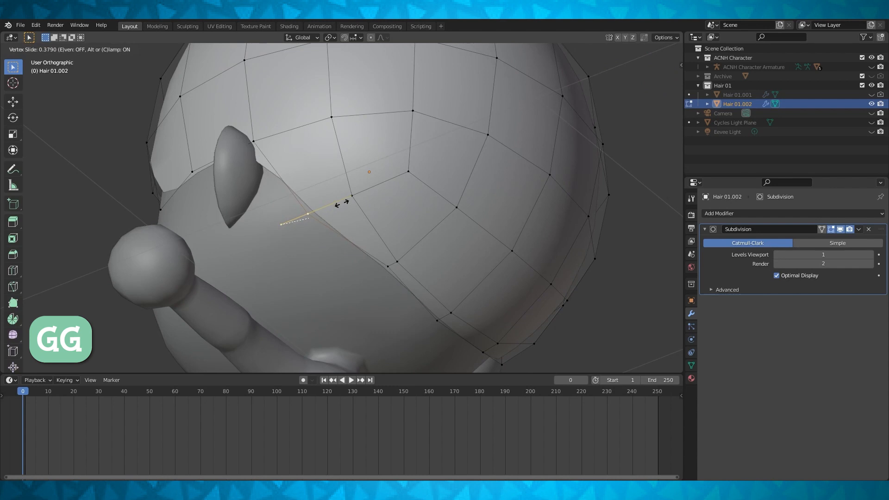
pyautogui.click(345, 199)
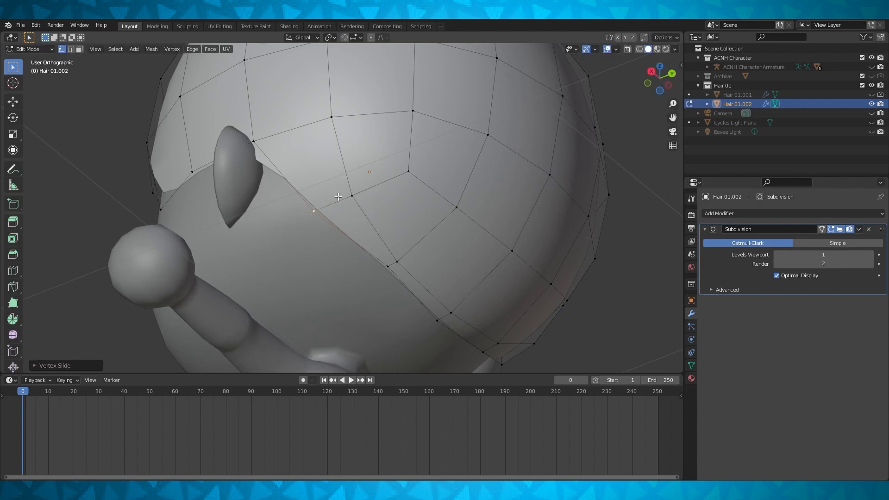
# Step: Move the hairline vertex at the ear slightly along the X axis and return to Object Mode
pyautogui.scroll(-1, 343, 200)
pyautogui.moveTo(343, 200); pyautogui.dragTo(343, 222, button='middle')
pyautogui.press('Tab')
pyautogui.moveTo(504, 227); pyautogui.dragTo(427, 215, button='middle')
pyautogui.scroll(-2, 374, 241)
pyautogui.press('Tab')
pyautogui.scroll(2, 383, 249)
pyautogui.moveTo(383, 250); pyautogui.dragTo(413, 292, button='middle')
pyautogui.scroll(1, 305, 255)
pyautogui.press('g')
pyautogui.press('x')
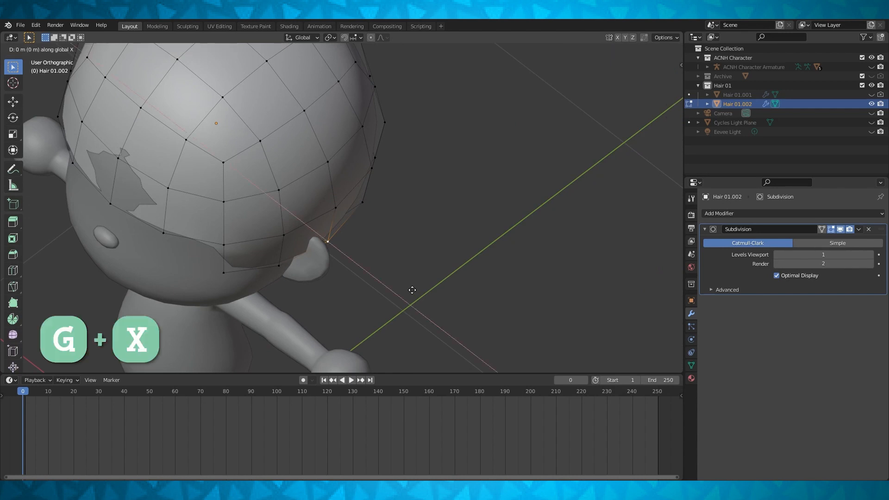
pyautogui.click(407, 285)
pyautogui.press('Tab')
pyautogui.scroll(-4, 412, 250)
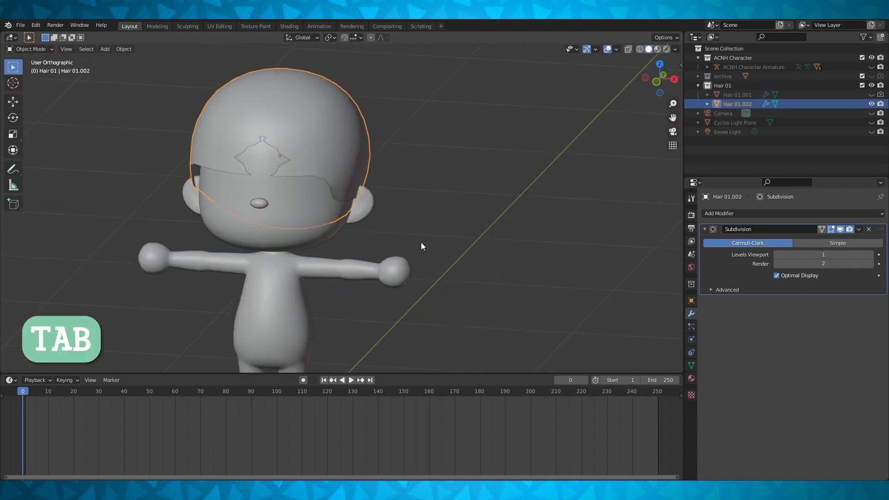
# Step: Select three centre vertices down the back of the hair in side view and move them outward along Y
pyautogui.press('KP_1')
pyautogui.moveTo(427, 240); pyautogui.dragTo(431, 212, button='middle')
pyautogui.press('KP_3')
pyautogui.press('Tab')
pyautogui.keyDown('shift'); pyautogui.moveTo(531, 207); pyautogui.dragTo(495, 212, button='middle'); pyautogui.keyUp('shift')
pyautogui.moveTo(454, 162); pyautogui.dragTo(432, 167, button='middle')
pyautogui.press('KP_3')
pyautogui.keyDown('shift'); pyautogui.click(425, 163); pyautogui.keyUp('shift')
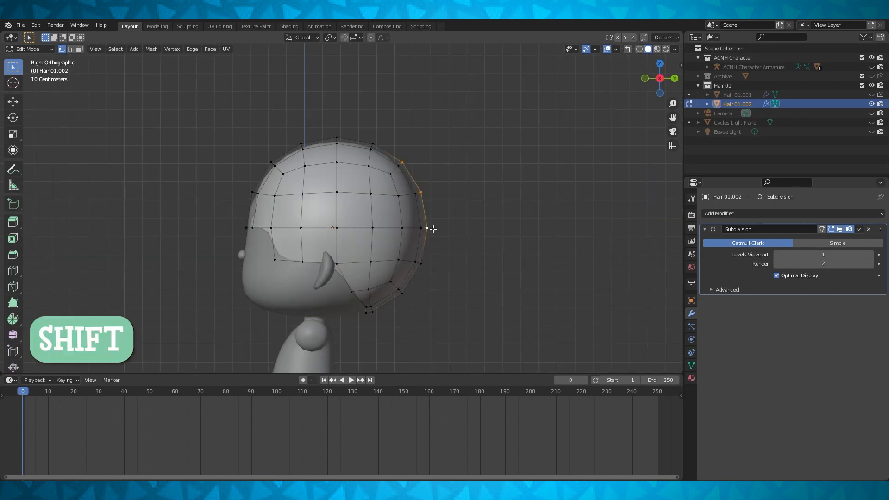
pyautogui.scroll(3, 438, 211)
pyautogui.press('g')
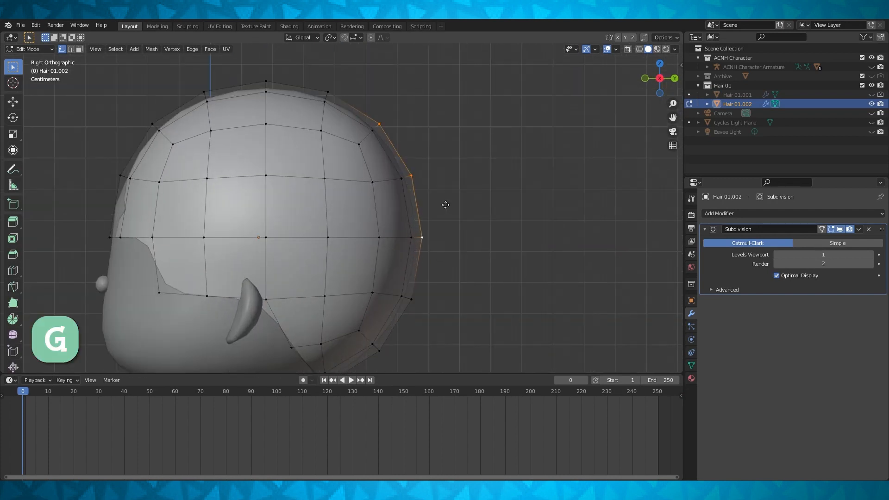
pyautogui.press('y')
pyautogui.click(451, 204)
# Step: Pull the hair's centre vertex above the forehead forward along Y in side view
pyautogui.scroll(-1, 451, 204)
pyautogui.moveTo(452, 204); pyautogui.dragTo(486, 224, button='middle')
pyautogui.press('Tab')
pyautogui.scroll(-3, 457, 227)
pyautogui.press('KP_3')
pyautogui.scroll(3, 484, 224)
pyautogui.press('Tab')
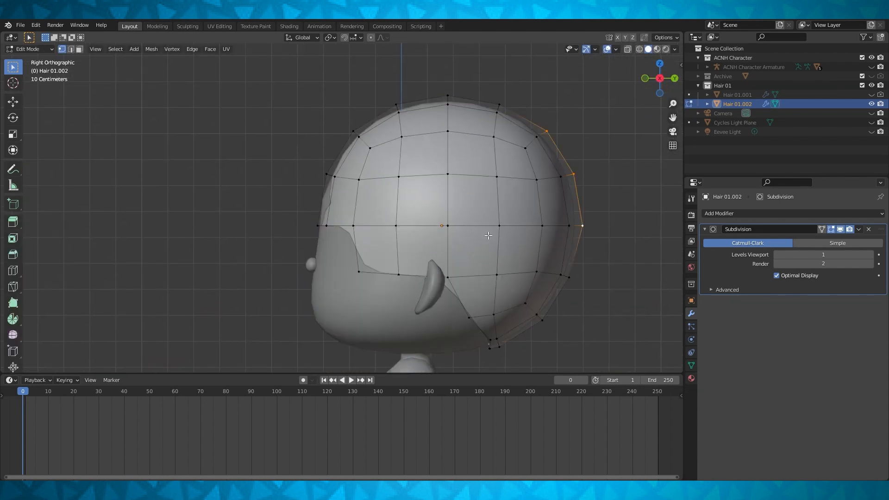
pyautogui.keyDown('alt'); pyautogui.click(332, 172); pyautogui.keyUp('alt')
pyautogui.keyDown('shift'); pyautogui.moveTo(332, 172); pyautogui.dragTo(330, 186, button='middle'); pyautogui.keyUp('shift')
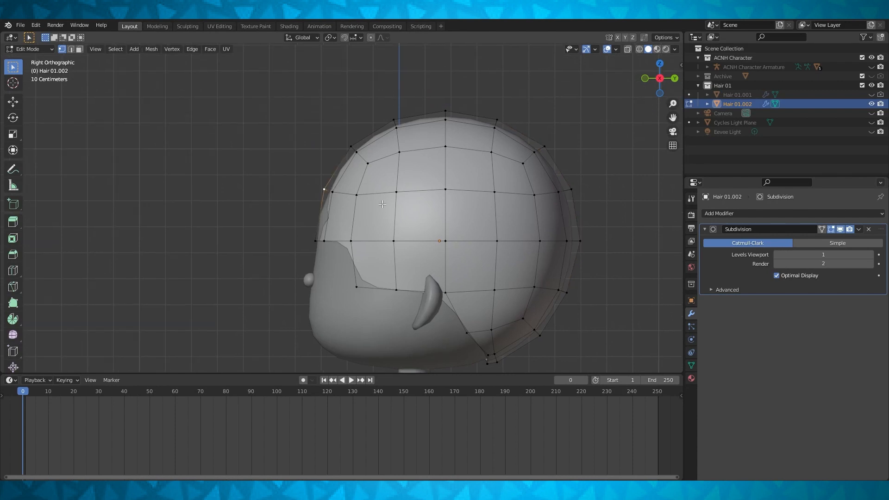
pyautogui.press('g')
pyautogui.press('y')
pyautogui.click(375, 200)
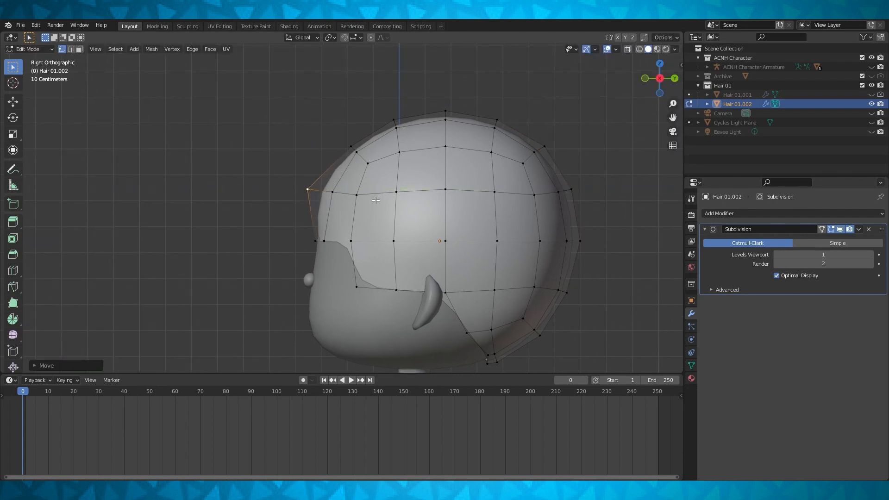
# Step: Move the next centre vertex above the forehead about 0.12 m forward and slightly down
pyautogui.click(352, 145)
pyautogui.keyDown('shift'); pyautogui.moveTo(375, 142); pyautogui.dragTo(364, 162, button='middle'); pyautogui.keyUp('shift')
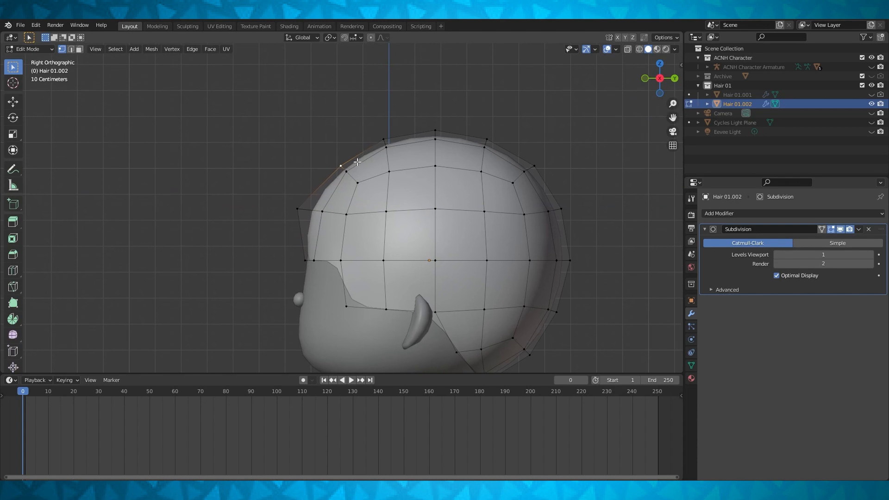
pyautogui.press('g')
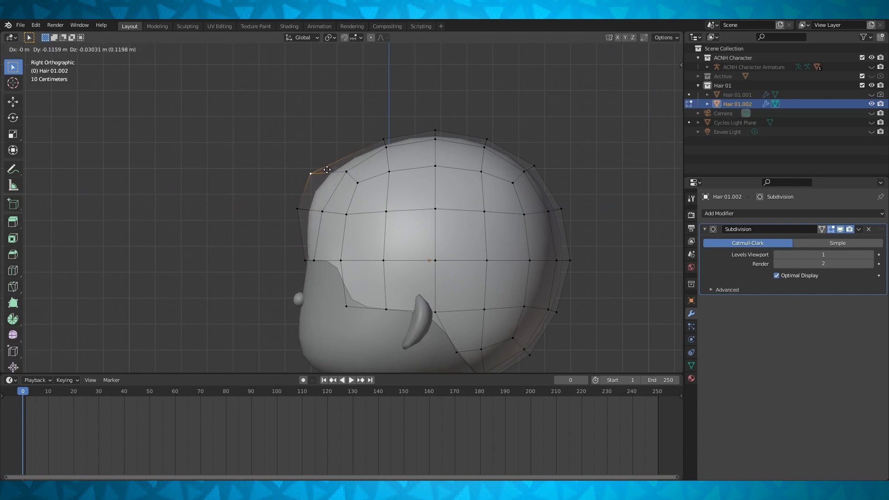
pyautogui.click(327, 169)
# Step: Move the centre vertex at the front of the hair's top forward along Y
pyautogui.keyDown('shift'); pyautogui.moveTo(424, 171); pyautogui.dragTo(385, 194, button='middle'); pyautogui.keyUp('shift')
pyautogui.click(347, 164)
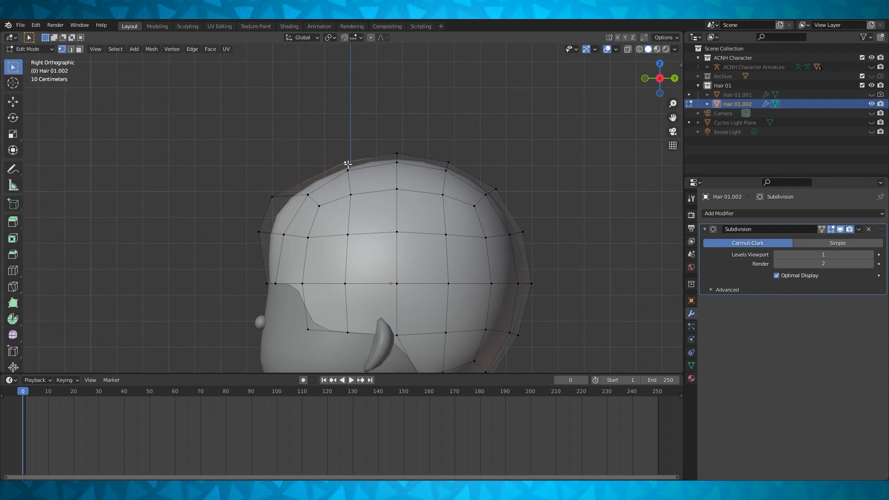
pyautogui.press('g')
pyautogui.press('y')
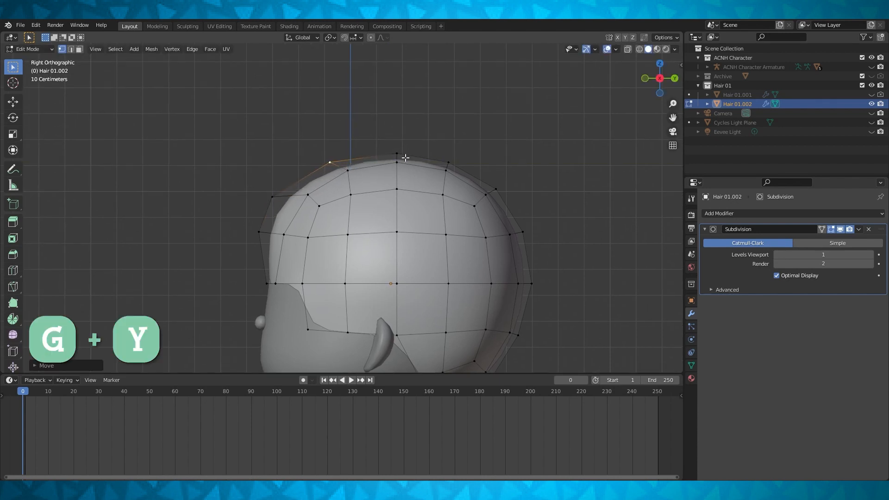
pyautogui.click(363, 159)
# Step: Raise the crown's centre vertex slightly along Z in side view, and check the smoothed hair in Object Mode
pyautogui.keyDown('shift'); pyautogui.moveTo(400, 194); pyautogui.dragTo(367, 214, button='middle'); pyautogui.keyUp('shift')
pyautogui.click(366, 173)
pyautogui.press('g')
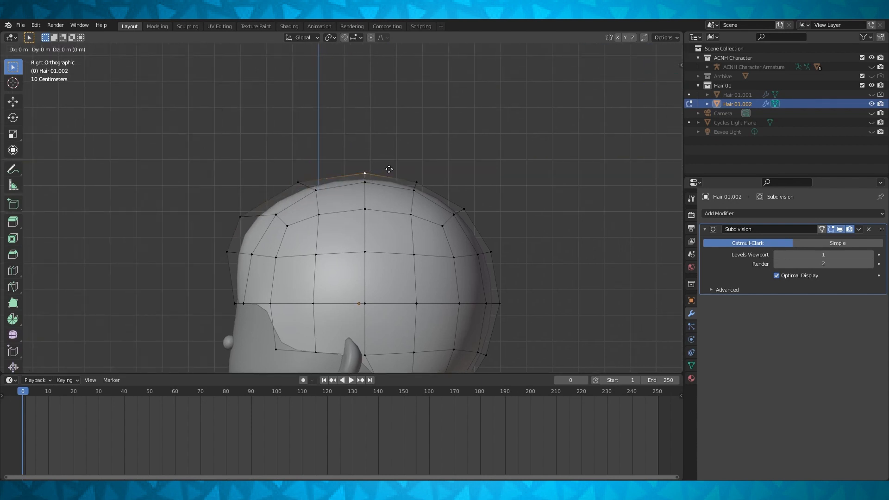
pyautogui.press('z')
pyautogui.click(391, 166)
pyautogui.scroll(-2, 391, 167)
pyautogui.moveTo(391, 168); pyautogui.dragTo(463, 203, button='middle')
pyautogui.press('Tab')
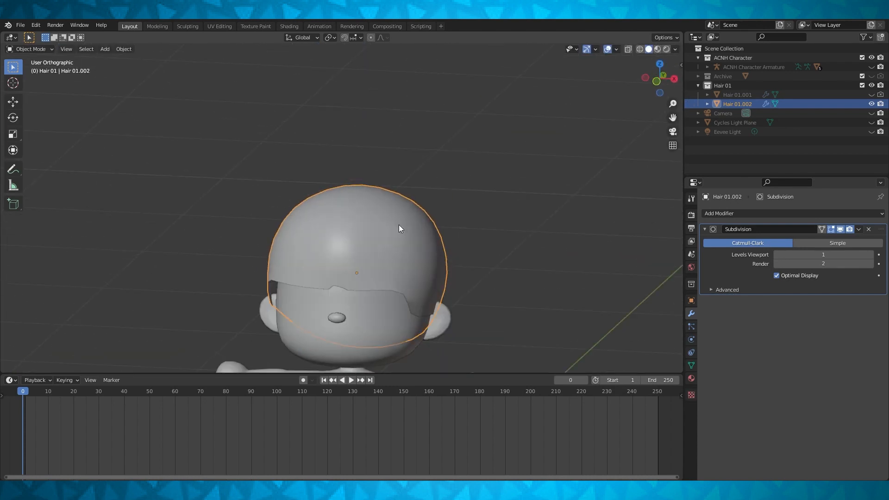
pyautogui.press('Tab')
# Step: Move the vertex above the forehead on the character's right forward along Y and lower it along Z
pyautogui.moveTo(399, 224); pyautogui.dragTo(475, 235, button='middle')
pyautogui.scroll(2, 502, 223)
pyautogui.click(447, 238)
pyautogui.press('g')
pyautogui.press('y')
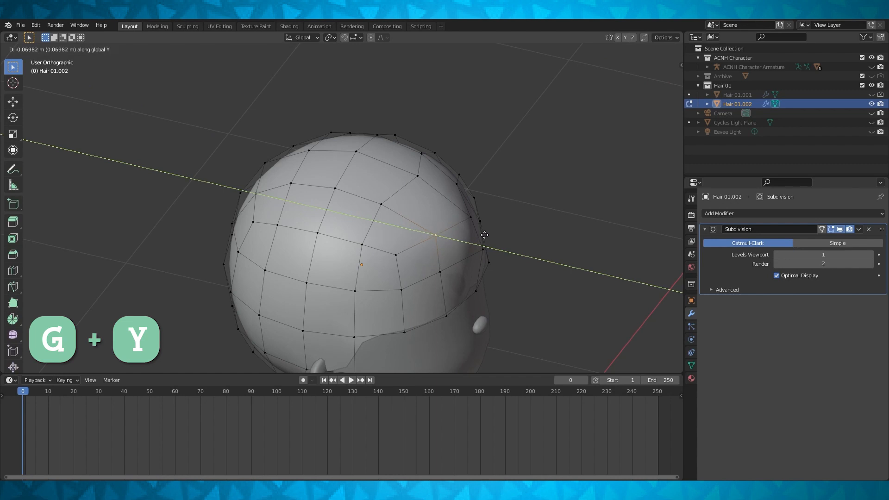
pyautogui.click(502, 237)
pyautogui.moveTo(534, 248); pyautogui.dragTo(475, 219, button='middle')
pyautogui.press('g')
pyautogui.press('z')
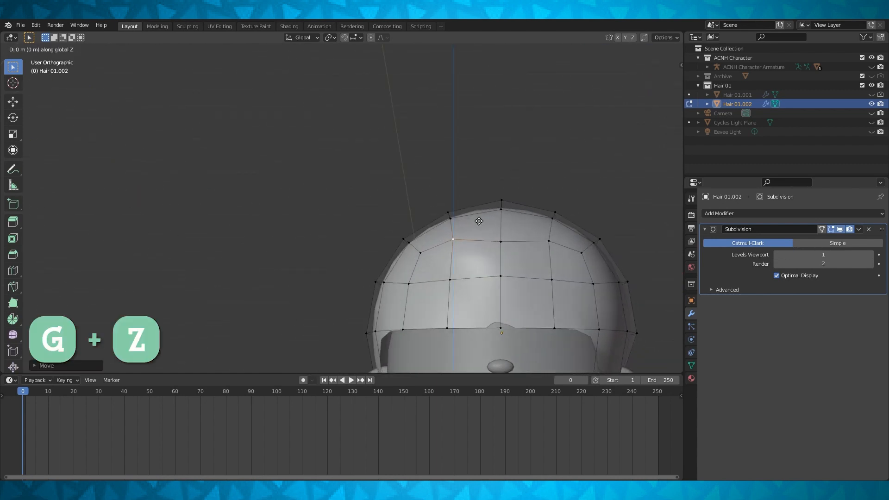
pyautogui.click(479, 237)
# Step: Pull the same vertex further forward along Y and adjust its height along Z
pyautogui.moveTo(479, 237)
pyautogui.mouseDown(button='middle')
pyautogui.moveTo(454, 254)
pyautogui.moveTo(490, 230)
pyautogui.moveTo(481, 221)
pyautogui.mouseUp(button='middle')
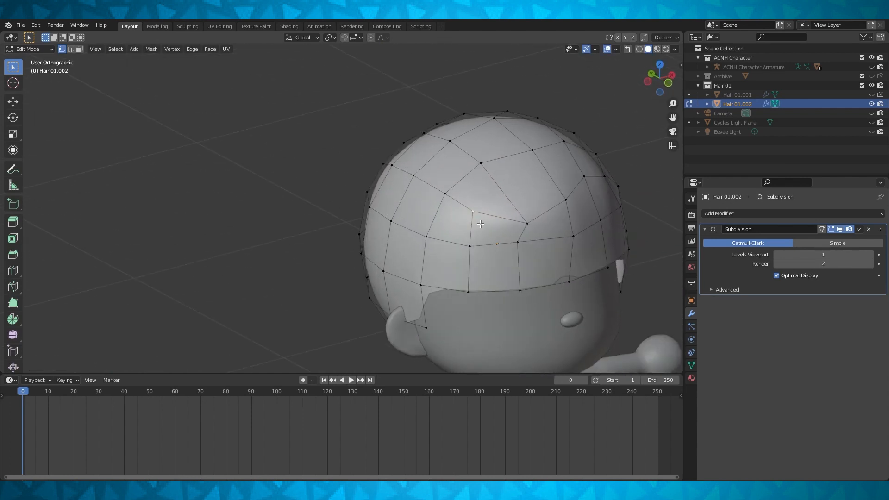
pyautogui.scroll(1, 479, 224)
pyautogui.press('g')
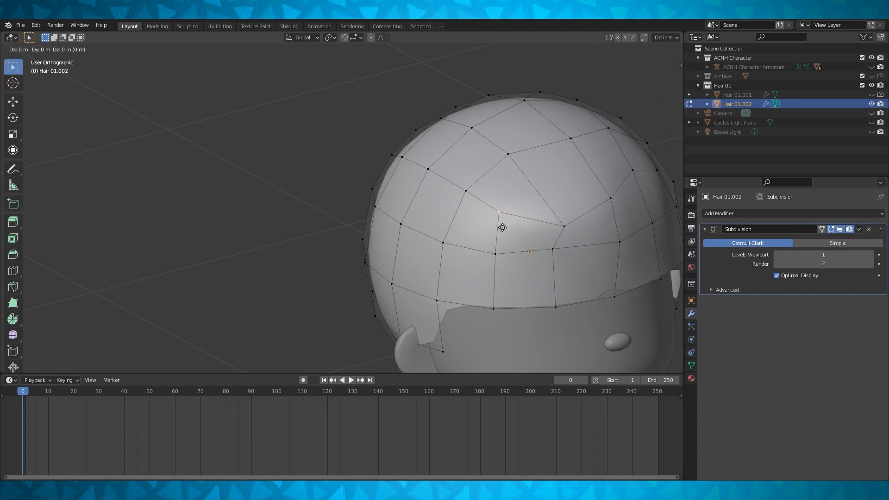
pyautogui.press('y')
pyautogui.click(520, 236)
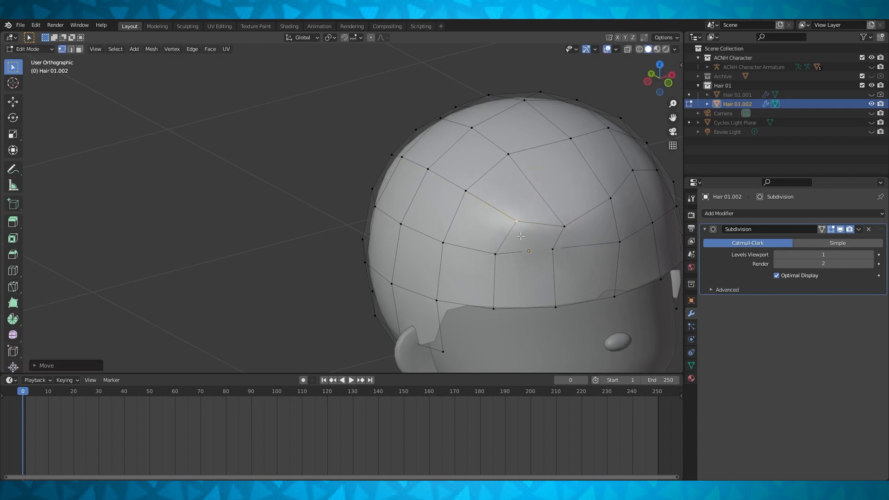
pyautogui.press('g')
pyautogui.press('z')
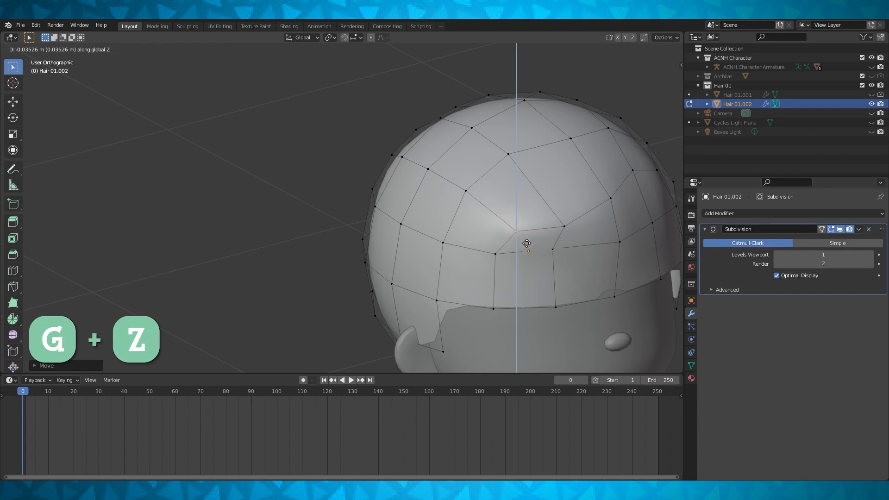
pyautogui.click(520, 235)
# Step: Move the vertex at the character's right temple outward and down in front view
pyautogui.moveTo(520, 236); pyautogui.dragTo(522, 213, button='middle')
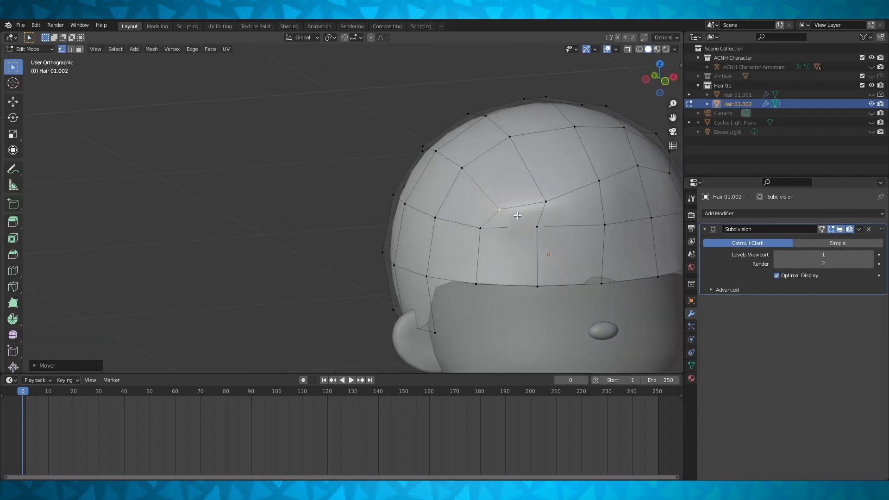
pyautogui.moveTo(505, 213); pyautogui.dragTo(524, 219, button='middle')
pyautogui.click(423, 216)
pyautogui.keyDown('shift'); pyautogui.moveTo(424, 216); pyautogui.dragTo(445, 225, button='middle'); pyautogui.keyUp('shift')
pyautogui.scroll(1, 464, 232)
pyautogui.press('KP_1')
pyautogui.press('g')
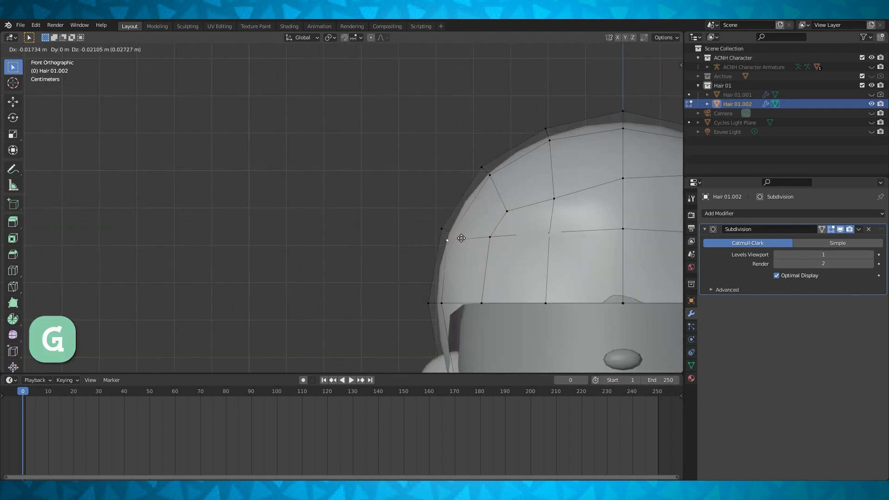
pyautogui.click(453, 247)
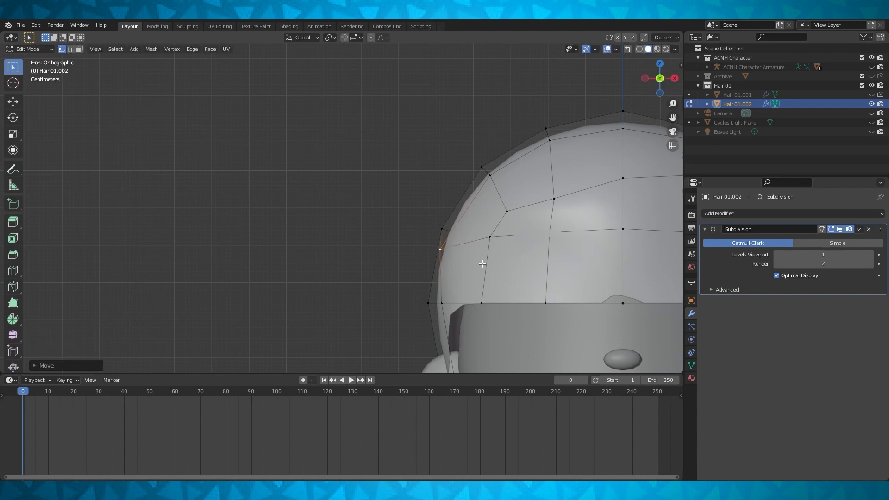
# Step: Adjust the right temple vertex slightly along Y
pyautogui.moveTo(470, 246); pyautogui.dragTo(567, 273, button='middle')
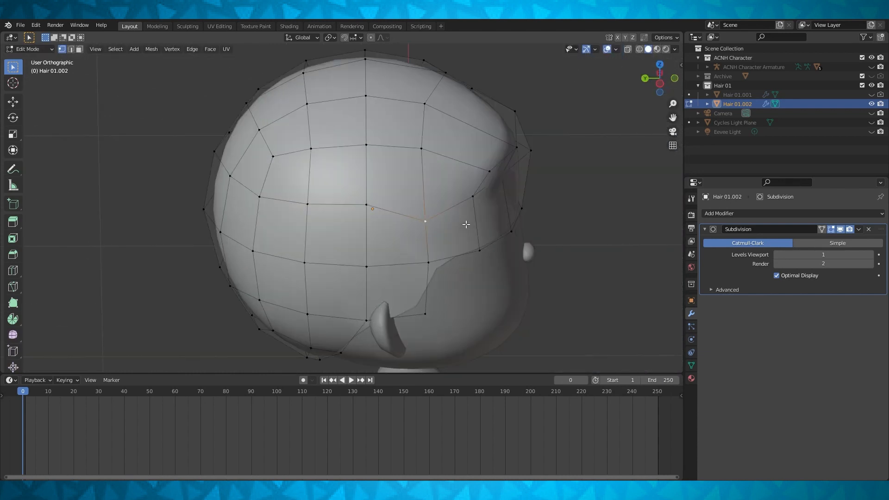
pyautogui.keyDown('shift'); pyautogui.moveTo(466, 225); pyautogui.dragTo(480, 246, button='middle'); pyautogui.keyUp('shift')
pyautogui.moveTo(479, 246); pyautogui.dragTo(471, 243, button='middle')
pyautogui.press('g')
pyautogui.press('y')
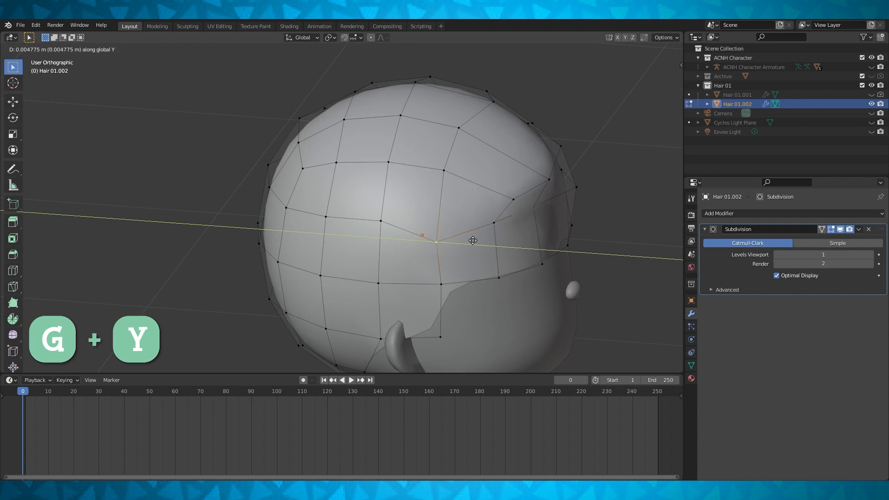
pyautogui.click(470, 239)
# Step: Move the hairline vertex above the sideburn on the character's right back about 0.03 m along Y
pyautogui.moveTo(470, 239); pyautogui.dragTo(471, 208, button='middle')
pyautogui.scroll(1, 471, 210)
pyautogui.click(467, 252)
pyautogui.keyDown('shift'); pyautogui.moveTo(526, 253); pyautogui.dragTo(512, 266, button='middle'); pyautogui.keyUp('shift')
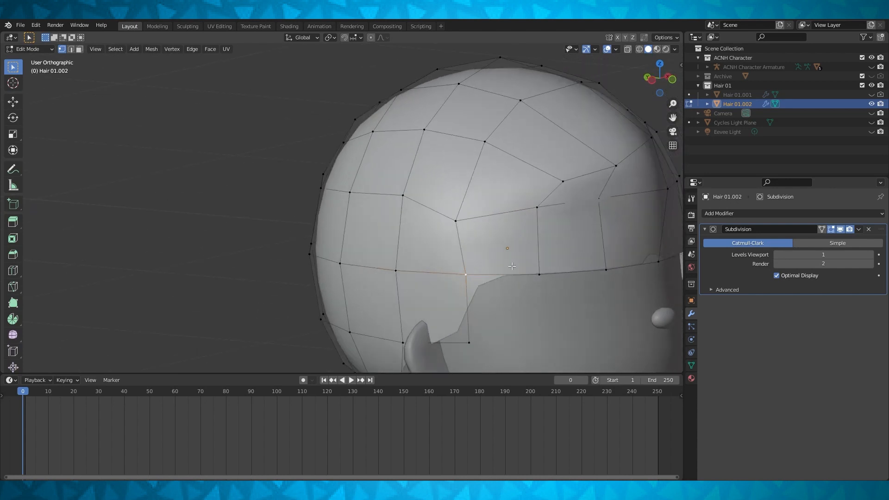
pyautogui.press('g')
pyautogui.press('y')
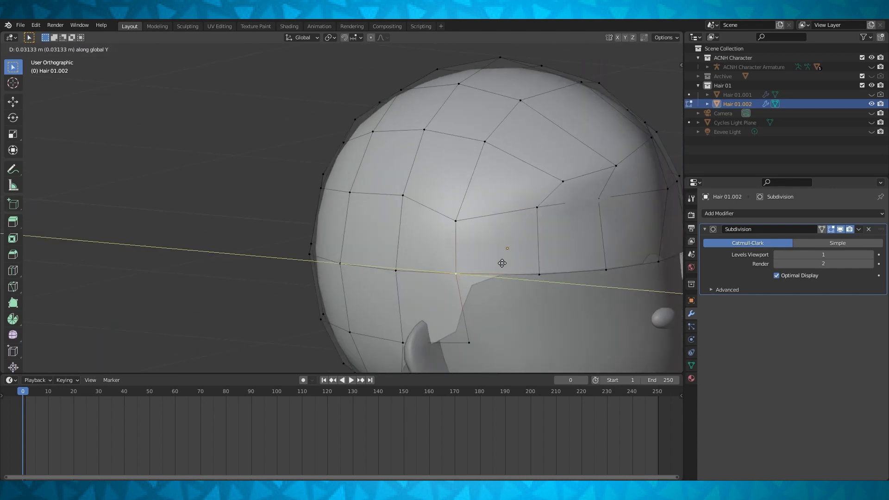
pyautogui.click(502, 264)
# Step: Raise that hairline vertex slightly along Z and shift it inward along X in front view
pyautogui.moveTo(502, 263); pyautogui.dragTo(512, 219, button='middle')
pyautogui.press('g')
pyautogui.press('z')
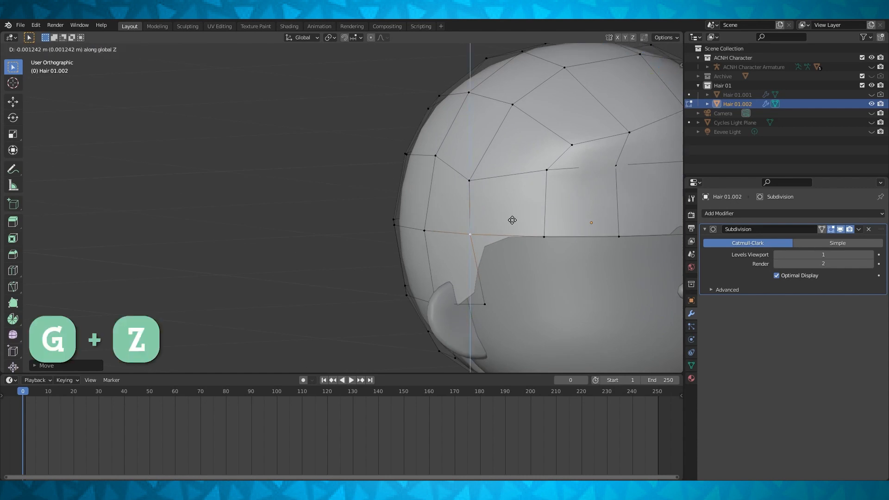
pyautogui.click(517, 209)
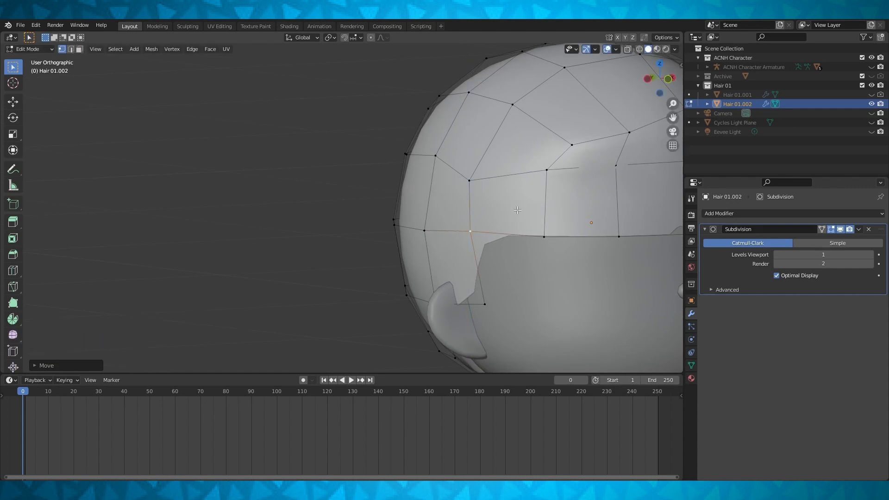
pyautogui.press('KP_1')
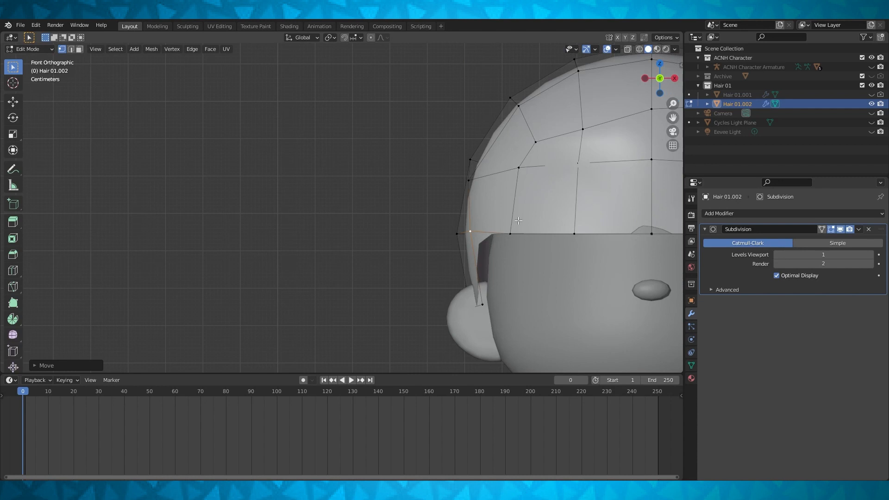
pyautogui.press('g')
pyautogui.press('x')
pyautogui.click(520, 229)
# Step: Move the right sideburn's lower corner vertex inward and down in front view, and forward along Y in side view
pyautogui.moveTo(521, 229); pyautogui.dragTo(407, 222, button='middle')
pyautogui.press('KP_1')
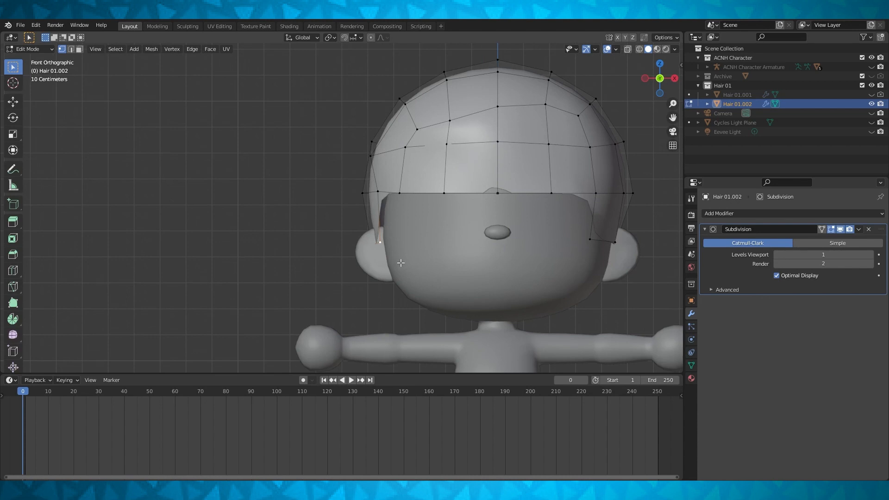
pyautogui.scroll(1, 400, 263)
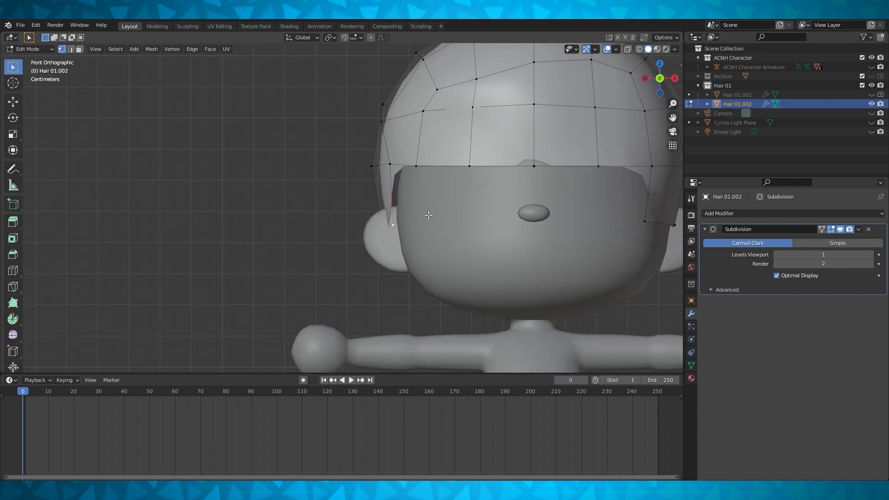
pyautogui.press('g')
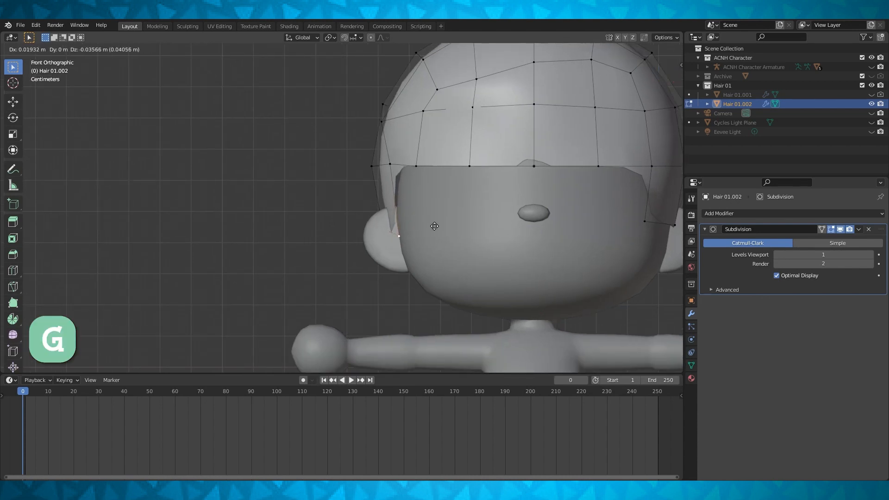
pyautogui.press('ctrl+KP_3')
pyautogui.click(430, 227)
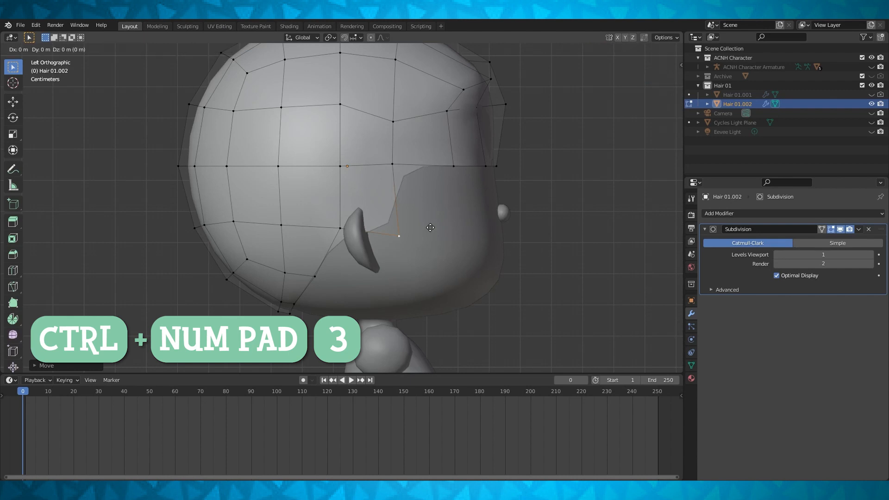
pyautogui.press('y')
pyautogui.click(438, 224)
# Step: Lower the vertex above the outer end of the fringe in side view and move it outward about 0.03 m along X
pyautogui.click(447, 111)
pyautogui.scroll(-1, 467, 125)
pyautogui.keyDown('shift'); pyautogui.moveTo(469, 127); pyautogui.dragTo(454, 247, button='middle'); pyautogui.keyUp('shift')
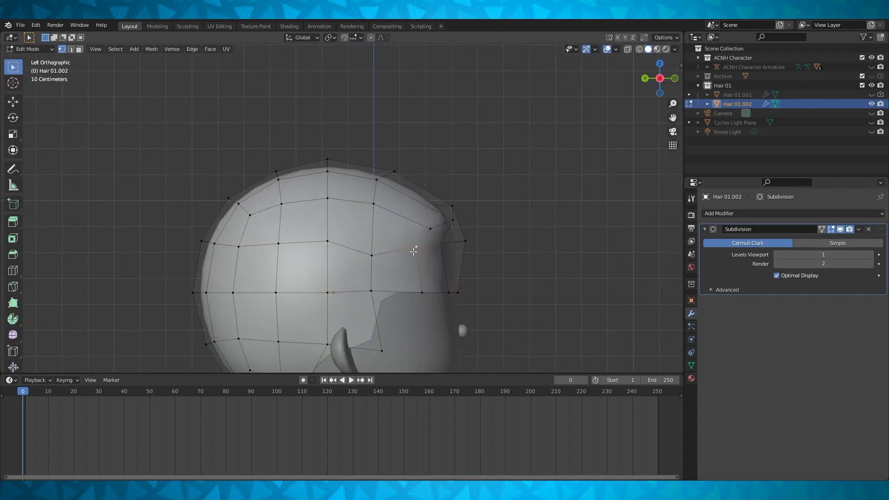
pyautogui.press('g')
pyautogui.click(422, 272)
pyautogui.press('KP_1')
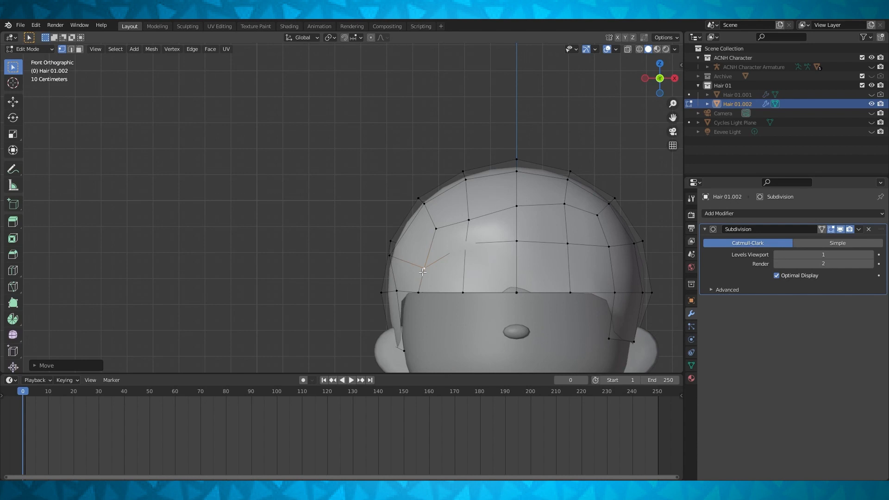
pyautogui.press('g')
pyautogui.press('x')
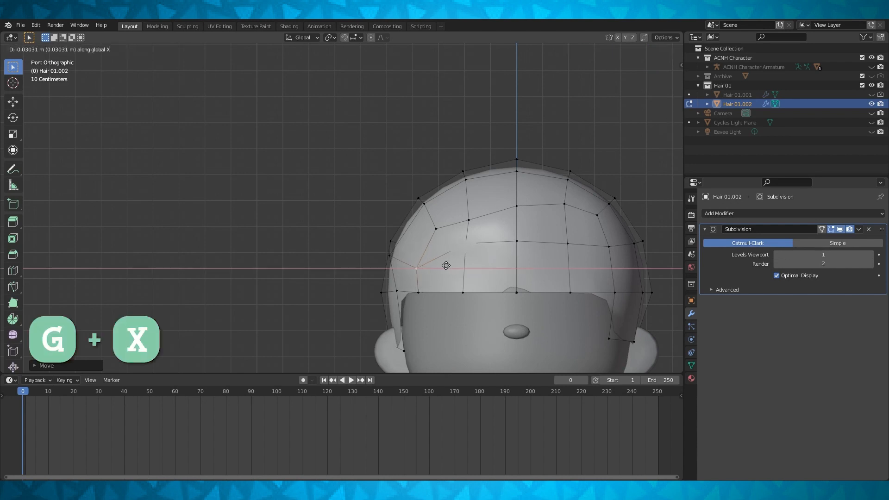
pyautogui.click(445, 266)
# Step: Move the neighbouring vertex closer to the forehead's centre forward and down in left side view
pyautogui.click(464, 247)
pyautogui.keyDown('shift'); pyautogui.moveTo(464, 248); pyautogui.dragTo(435, 210, button='middle'); pyautogui.keyUp('shift')
pyautogui.press('ctrl+KP_3')
pyautogui.scroll(2, 471, 210)
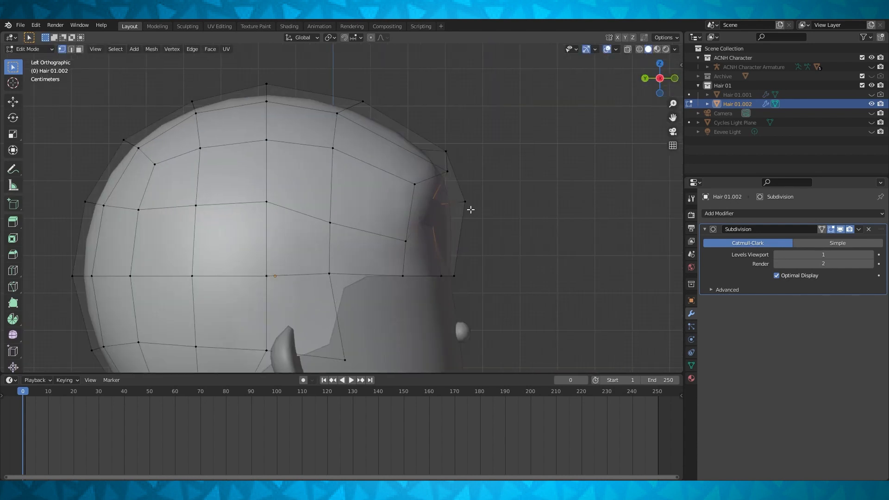
pyautogui.press('g')
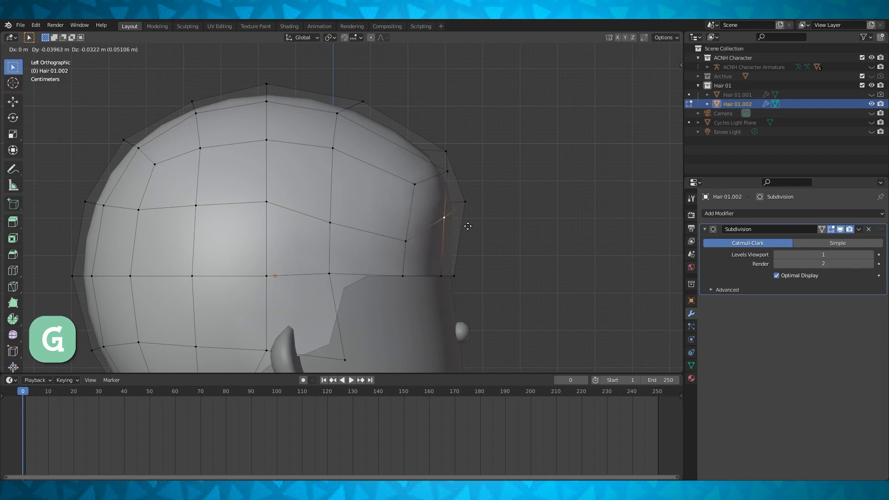
pyautogui.click(469, 234)
# Step: Shift the sideburn's lower corner vertex along Y in side view and reposition the hairline vertex above it
pyautogui.scroll(-2, 469, 234)
pyautogui.keyDown('shift'); pyautogui.moveTo(383, 314); pyautogui.dragTo(411, 252, button='middle'); pyautogui.keyUp('shift')
pyautogui.click(384, 241)
pyautogui.press('g')
pyautogui.press('y')
pyautogui.click(401, 256)
pyautogui.click(394, 194)
pyautogui.press('g')
pyautogui.click(408, 199)
pyautogui.press('a')
# Step: Slide the fringe's outer hairline vertex on the character's right up its edge by about 0.33, and move it along X
pyautogui.moveTo(459, 236); pyautogui.dragTo(421, 217, button='middle')
pyautogui.keyDown('shift'); pyautogui.moveTo(421, 217); pyautogui.dragTo(480, 214, button='middle'); pyautogui.keyUp('shift')
pyautogui.scroll(1, 416, 192)
pyautogui.click(333, 205)
pyautogui.moveTo(369, 201); pyautogui.dragTo(407, 216, button='middle')
pyautogui.press('KP_1')
pyautogui.scroll(1, 404, 219)
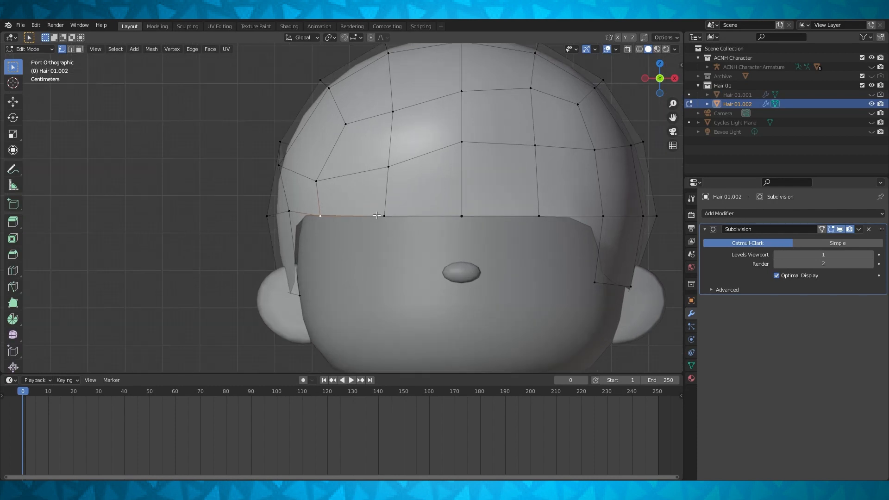
pyautogui.press('g')
pyautogui.press('g')
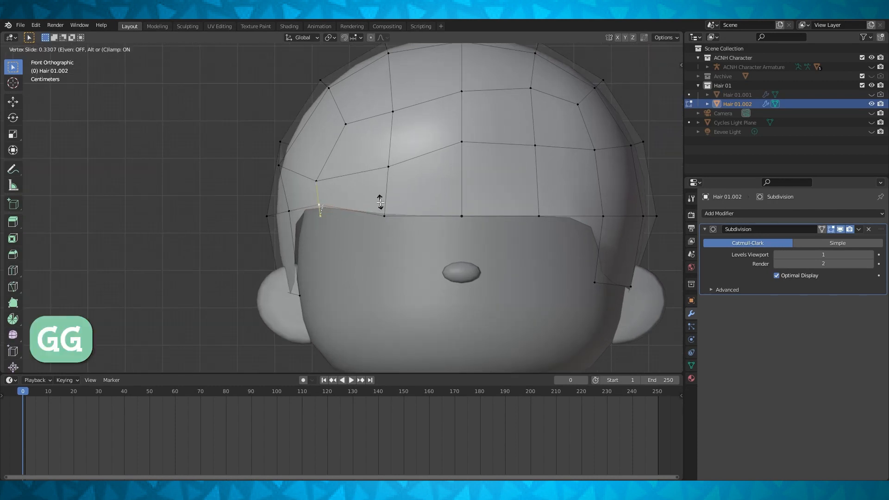
pyautogui.click(380, 202)
pyautogui.press('g')
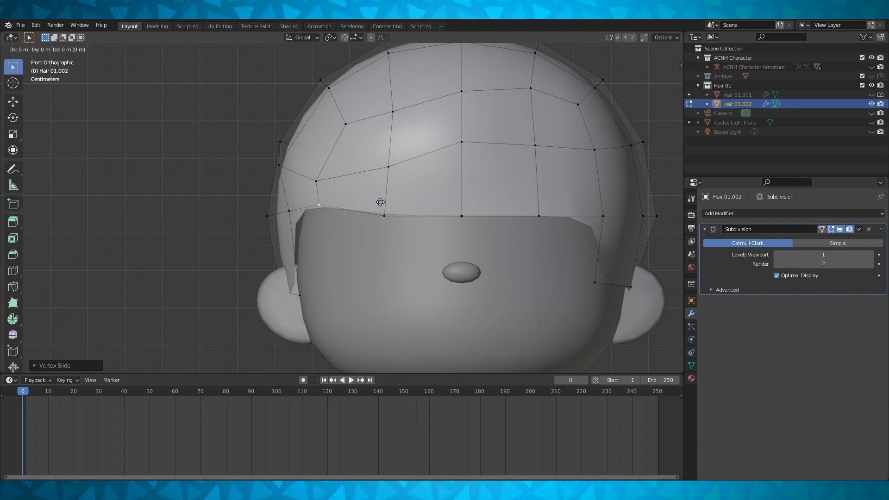
pyautogui.press('x')
pyautogui.click(391, 201)
# Step: Slide the hairline vertex between the fringe's outer vertex and the centre up along its edge
pyautogui.click(390, 220)
pyautogui.keyDown('shift'); pyautogui.moveTo(414, 202); pyautogui.dragTo(392, 205, button='middle'); pyautogui.keyUp('shift')
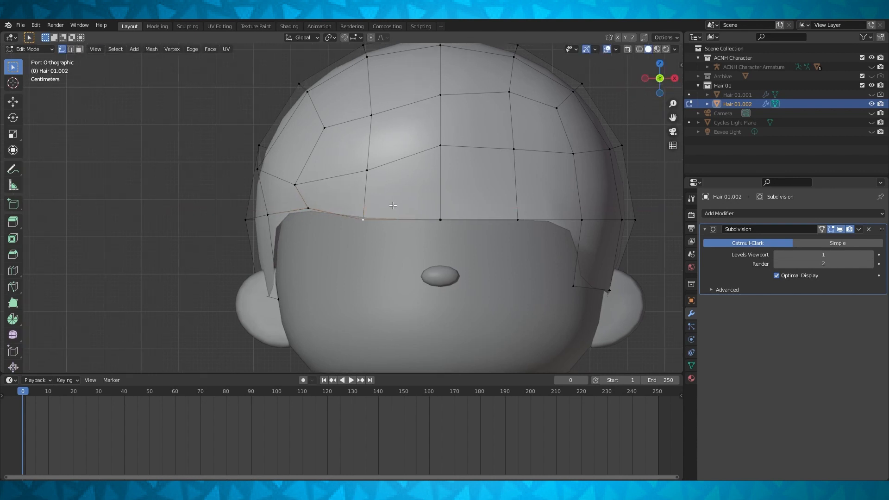
pyautogui.press('g')
pyautogui.press('g')
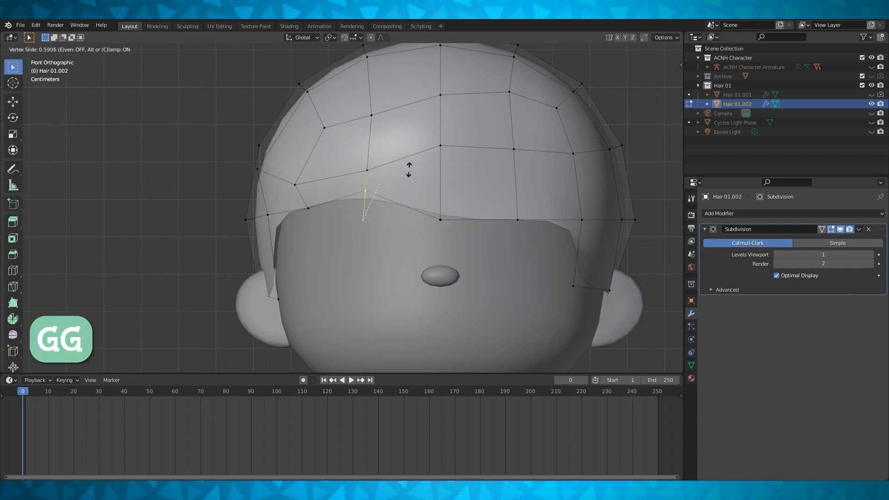
pyautogui.click(404, 177)
# Step: Slide the centre hairline vertex above the nose up along its edge by about 0.6
pyautogui.click(441, 219)
pyautogui.keyDown('shift'); pyautogui.moveTo(494, 204); pyautogui.dragTo(441, 208, button='middle'); pyautogui.keyUp('shift')
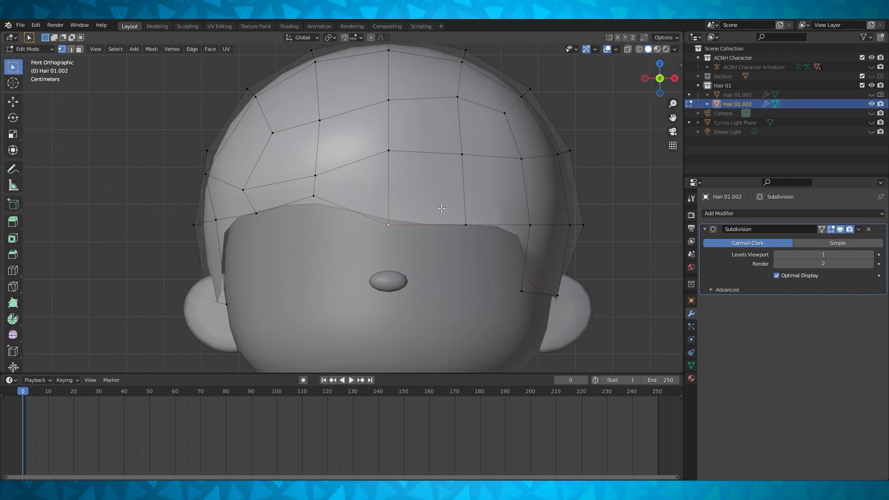
pyautogui.press('g')
pyautogui.press('g')
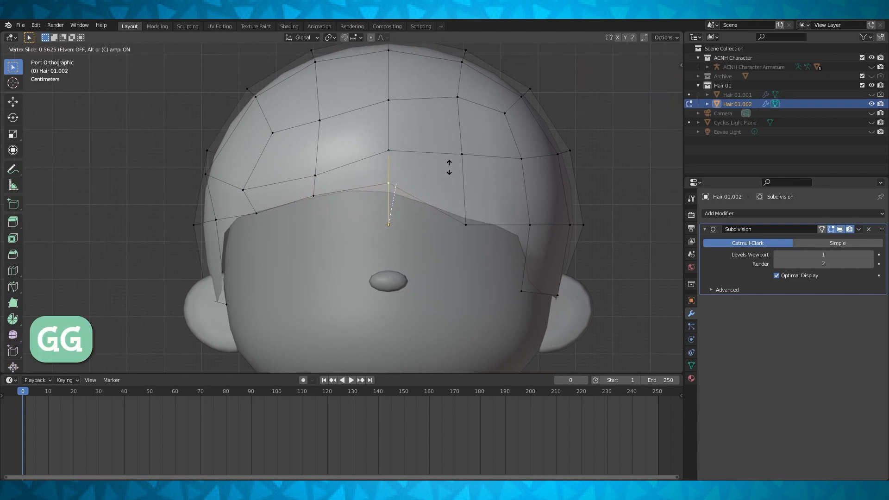
pyautogui.click(451, 165)
# Step: Slide the first hairline vertex beside the centre on the character's left up along its edge
pyautogui.keyDown('shift'); pyautogui.moveTo(467, 224); pyautogui.dragTo(397, 223, button='middle'); pyautogui.keyUp('shift')
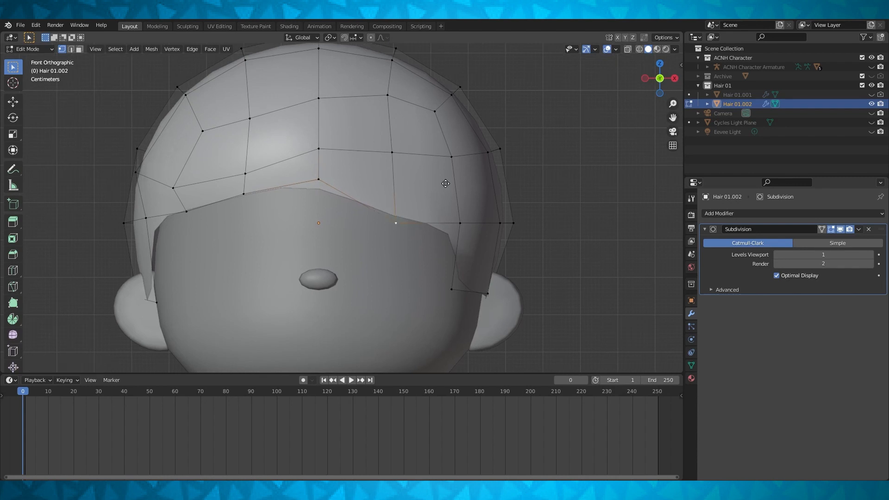
pyautogui.press('g')
pyautogui.press('g')
pyautogui.click(440, 137)
# Step: Slide the next outer hairline vertex on the character's left along its edge and check the fringe shape outside Edit Mode
pyautogui.keyDown('shift'); pyautogui.moveTo(453, 168); pyautogui.dragTo(421, 165, button='middle'); pyautogui.keyUp('shift')
pyautogui.moveTo(420, 165); pyautogui.dragTo(403, 167, button='middle')
pyautogui.click(438, 216)
pyautogui.moveTo(468, 221); pyautogui.dragTo(348, 229, button='middle')
pyautogui.press('g')
pyautogui.press('g')
pyautogui.click(419, 213)
pyautogui.scroll(-2, 348, 230)
pyautogui.press('Tab')
pyautogui.moveTo(348, 229)
pyautogui.mouseDown(button='middle')
pyautogui.moveTo(410, 209)
pyautogui.moveTo(358, 228)
pyautogui.mouseUp(button='middle')
pyautogui.press('Tab')
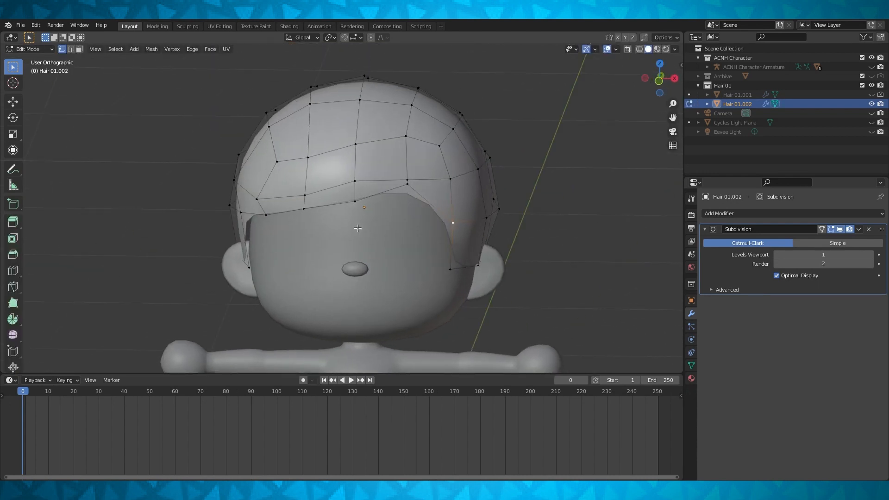
# Step: Move the vertex above the raised hairline about 0.017 m in X and -0.028 m in Y, and raise it along Z
pyautogui.press('KP_7')
pyautogui.scroll(3, 407, 179)
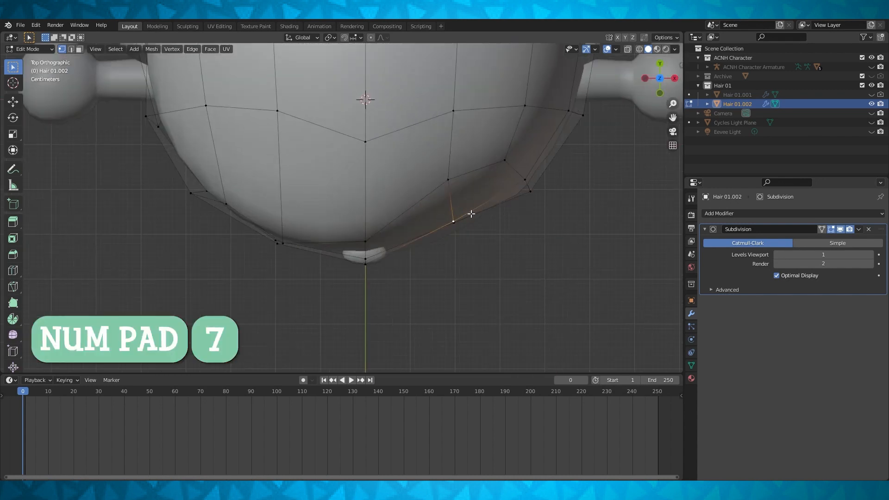
pyautogui.keyDown('shift'); pyautogui.moveTo(452, 218); pyautogui.dragTo(426, 223, button='middle'); pyautogui.keyUp('shift')
pyautogui.press('g')
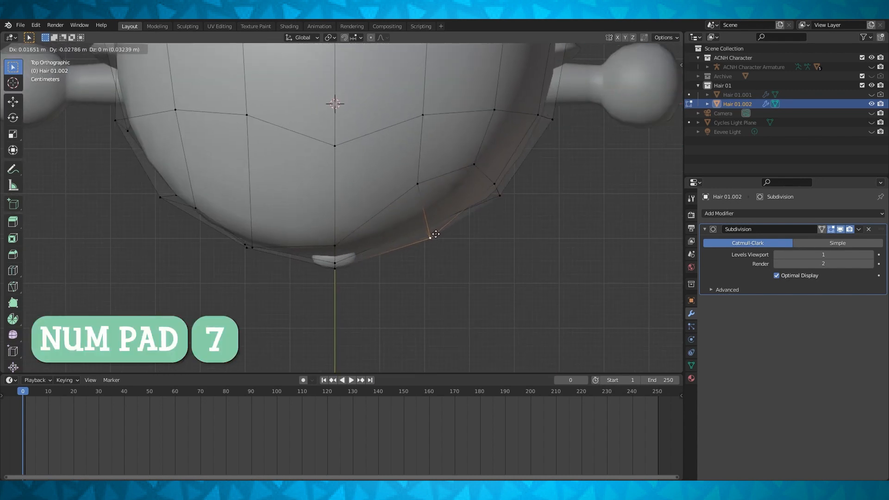
pyautogui.click(436, 234)
pyautogui.press('KP_1')
pyautogui.press('g')
pyautogui.press('z')
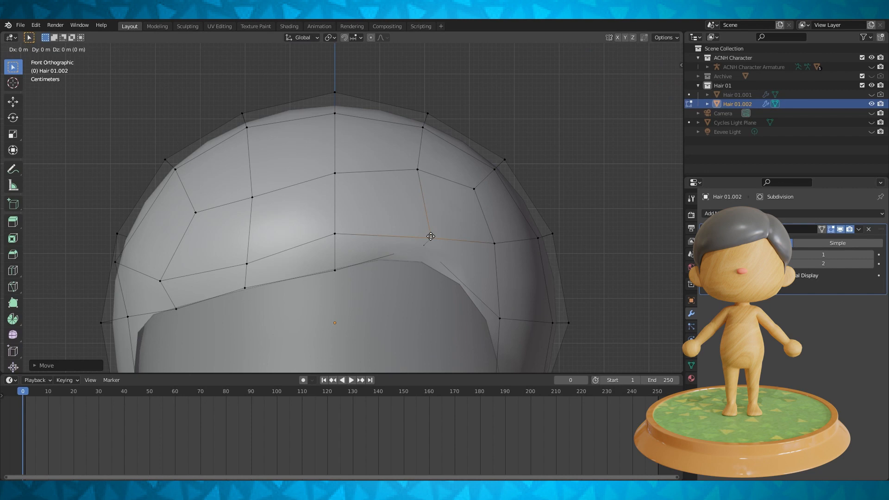
pyautogui.click(434, 214)
# Step: Reposition the next vertex up from the raised fringe on the character's left along Y and X
pyautogui.moveTo(434, 214); pyautogui.dragTo(457, 206, button='middle')
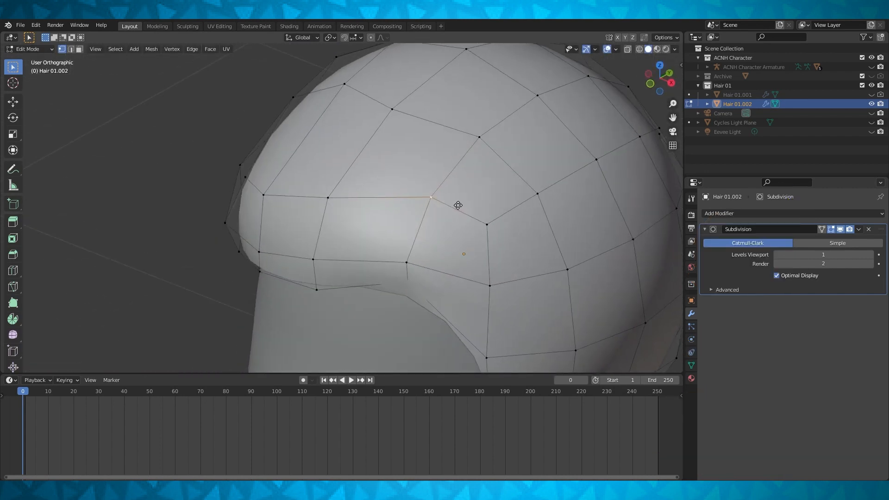
pyautogui.press('g')
pyautogui.press('y')
pyautogui.click(449, 207)
pyautogui.moveTo(449, 207); pyautogui.dragTo(437, 232, button='middle')
pyautogui.press('g')
pyautogui.press('x')
pyautogui.click(434, 225)
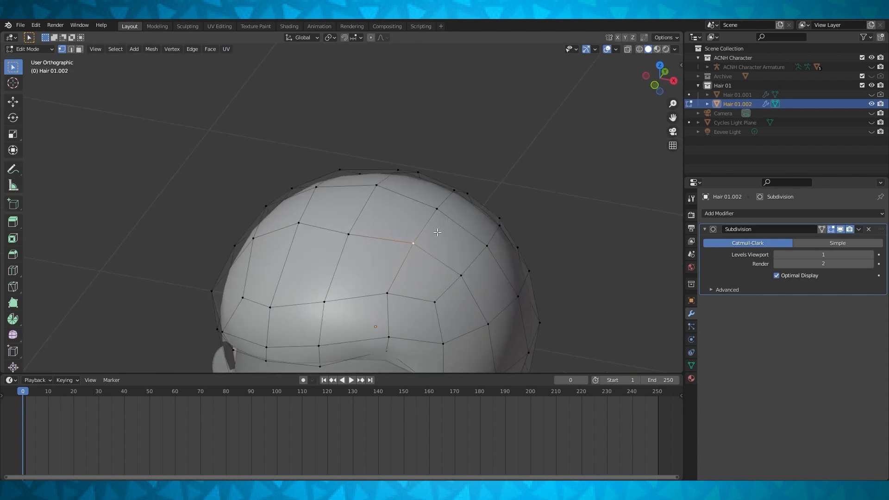
# Step: Even out the column of vertices running up to the crown by shifting them along X and Z
pyautogui.press('g')
pyautogui.press('x')
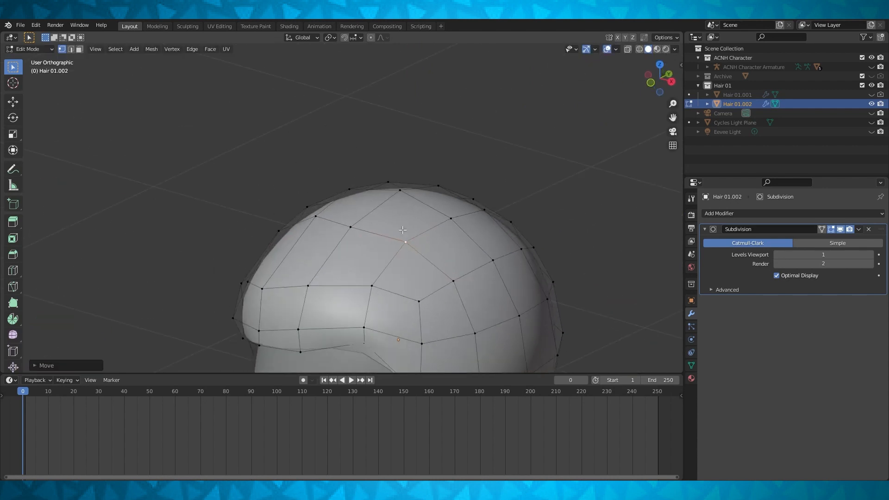
pyautogui.press('g')
pyautogui.press('z')
pyautogui.click(407, 243)
pyautogui.moveTo(406, 243); pyautogui.dragTo(454, 262, button='middle')
pyautogui.press('g')
pyautogui.press('x')
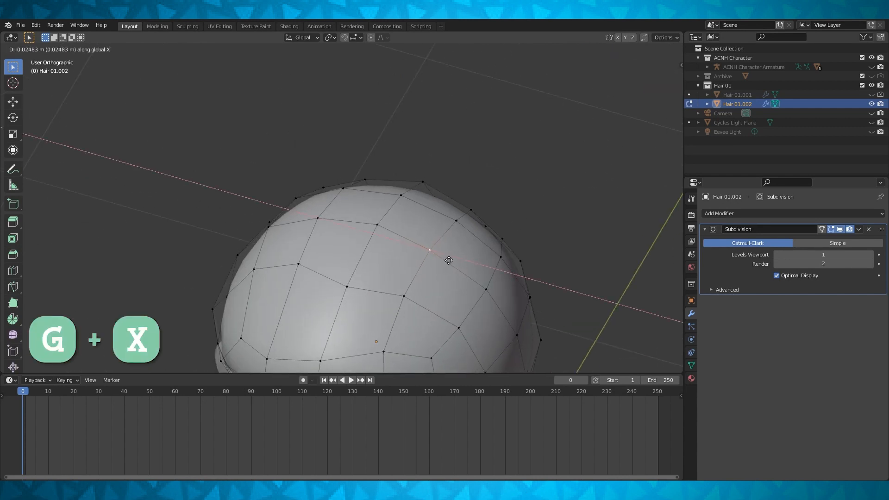
pyautogui.click(438, 257)
# Step: Shift two upper vertices on the character's left along X to even out the hair's curvature
pyautogui.moveTo(454, 225); pyautogui.dragTo(433, 221, button='middle')
pyautogui.click(453, 239)
pyautogui.press('g')
pyautogui.press('x')
pyautogui.click(464, 260)
pyautogui.click(451, 265)
pyautogui.press('g')
pyautogui.press('x')
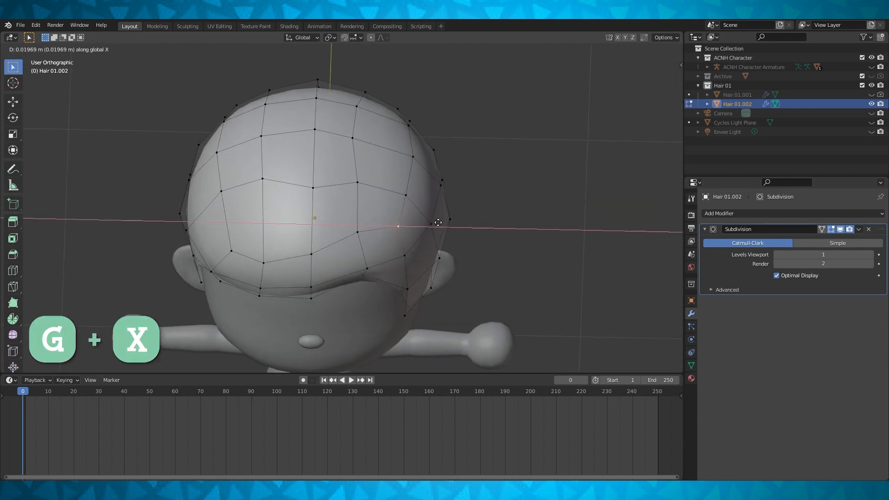
pyautogui.click(446, 222)
# Step: Move the upper vertex above the temple on the character's left along Y and Z
pyautogui.scroll(-1, 446, 222)
pyautogui.moveTo(445, 222); pyautogui.dragTo(436, 252, button='middle')
pyautogui.click(394, 229)
pyautogui.scroll(2, 425, 212)
pyautogui.press('g')
pyautogui.press('y')
pyautogui.click(424, 235)
pyautogui.press('g')
pyautogui.press('z')
pyautogui.click(481, 234)
# Step: Adjust the same vertex above the temple along X to round the hair surface
pyautogui.scroll(-4, 506, 209)
pyautogui.scroll(2, 356, 247)
pyautogui.moveTo(379, 244); pyautogui.dragTo(394, 259, button='middle')
pyautogui.scroll(2, 401, 264)
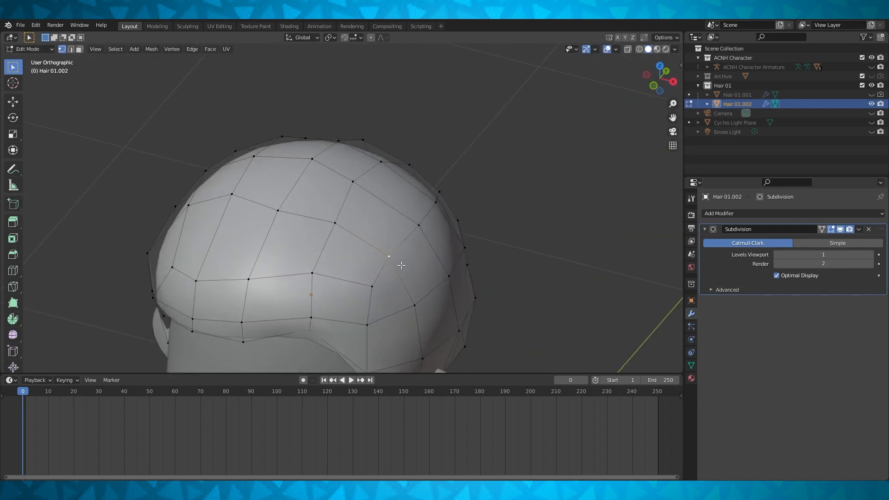
pyautogui.press('g')
pyautogui.press('x')
pyautogui.click(408, 266)
# Step: Shift the neighbouring vertex further back on the upper side of the head along Z and X
pyautogui.moveTo(407, 267); pyautogui.dragTo(435, 232, button='middle')
pyautogui.press('g')
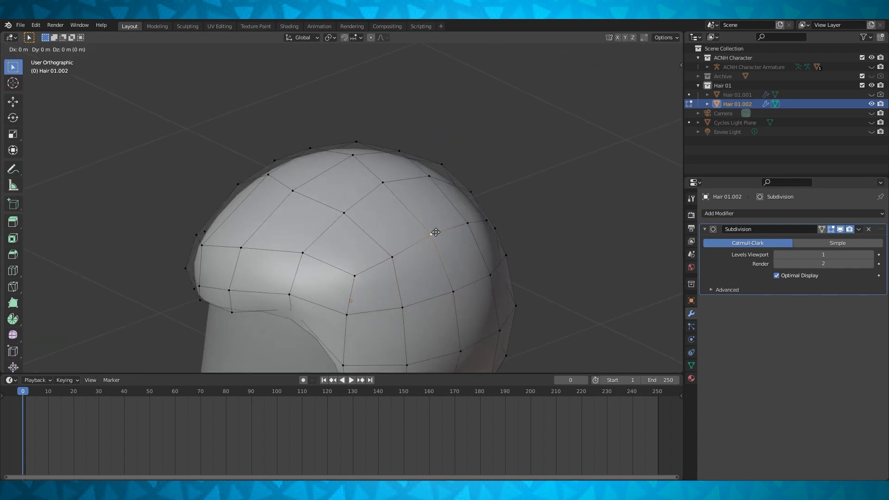
pyautogui.press('z')
pyautogui.click(434, 241)
pyautogui.moveTo(435, 240)
pyautogui.mouseDown(button='middle')
pyautogui.moveTo(399, 255)
pyautogui.moveTo(418, 237)
pyautogui.moveTo(425, 250)
pyautogui.mouseUp(button='middle')
pyautogui.press('g')
pyautogui.press('x')
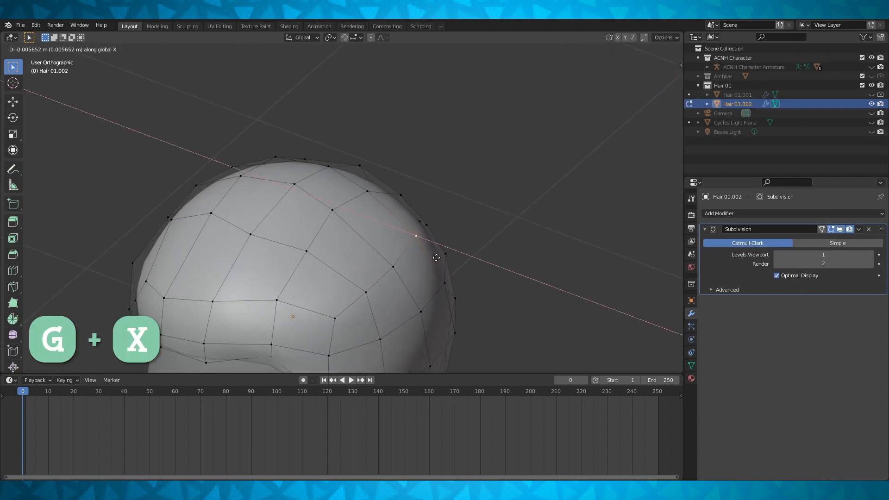
pyautogui.click(430, 257)
# Step: Reposition the side vertex on the character's left along Y and X, and slide it along its edge
pyautogui.moveTo(430, 257); pyautogui.dragTo(378, 235, button='middle')
pyautogui.press('g')
pyautogui.press('y')
pyautogui.click(438, 260)
pyautogui.moveTo(452, 258); pyautogui.dragTo(402, 208, button='middle')
pyautogui.press('g')
pyautogui.press('x')
pyautogui.click(394, 258)
pyautogui.press('g')
pyautogui.press('g')
pyautogui.click(398, 258)
# Step: Move the side vertex above the sideburn about 0.007 m in X and -0.054 m in Y, and adjust it along Z
pyautogui.press('KP_7')
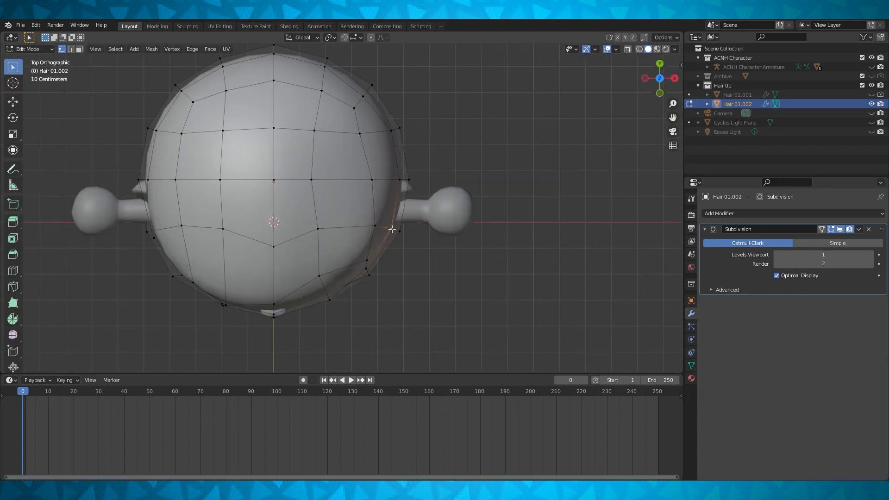
pyautogui.scroll(1, 392, 229)
pyautogui.press('g')
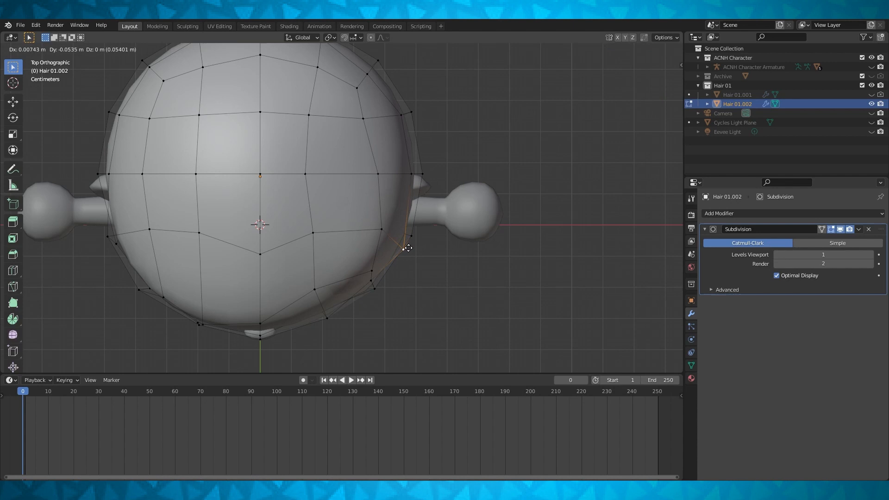
pyautogui.click(408, 248)
pyautogui.moveTo(425, 253); pyautogui.dragTo(392, 228, button='middle')
pyautogui.press('g')
pyautogui.press('z')
pyautogui.click(407, 239)
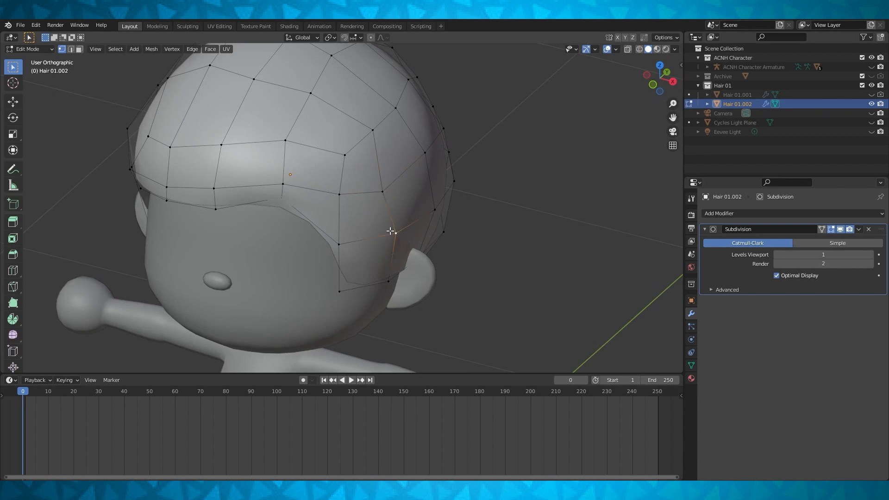
# Step: Pull the vertex directly above the sideburn's lower edge outward and forward in top view, and adjust its height along Z
pyautogui.press('KP_7')
pyautogui.scroll(3, 429, 231)
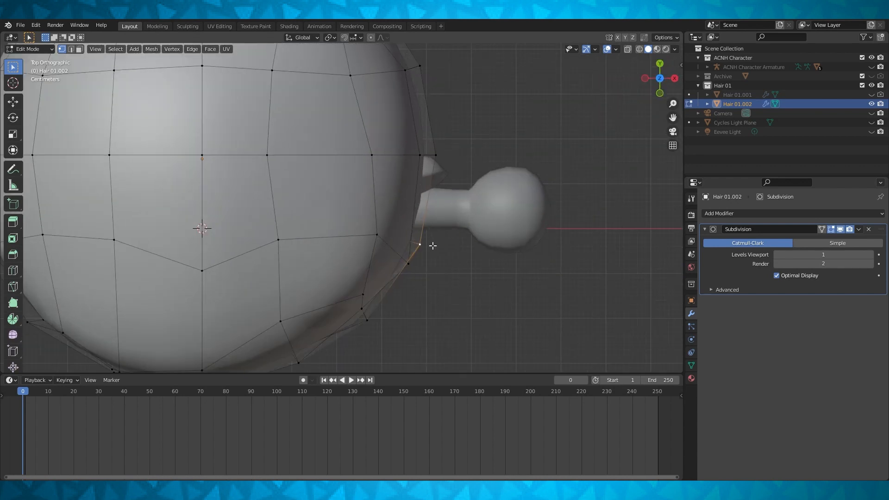
pyautogui.press('g')
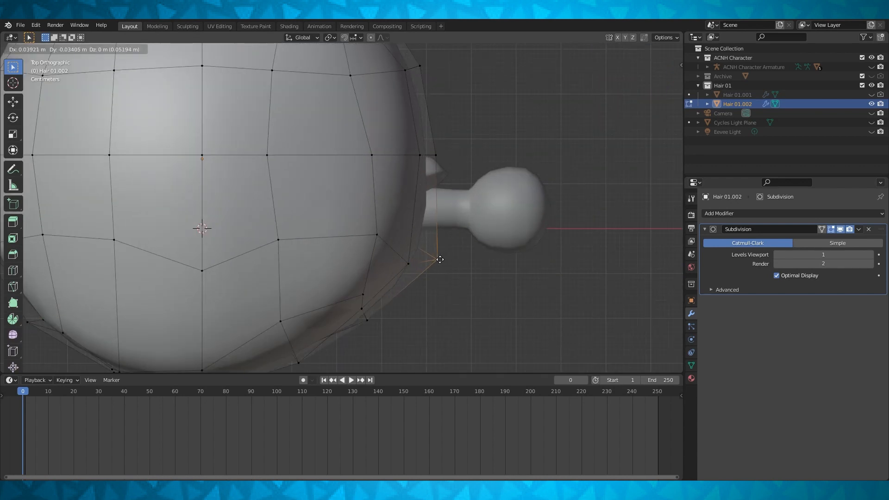
pyautogui.click(435, 262)
pyautogui.moveTo(437, 263); pyautogui.dragTo(502, 206, button='middle')
pyautogui.press('g')
pyautogui.press('z')
pyautogui.click(455, 227)
# Step: Shift the hairline vertex in front of the sideburn along Y
pyautogui.click(363, 252)
pyautogui.press('g')
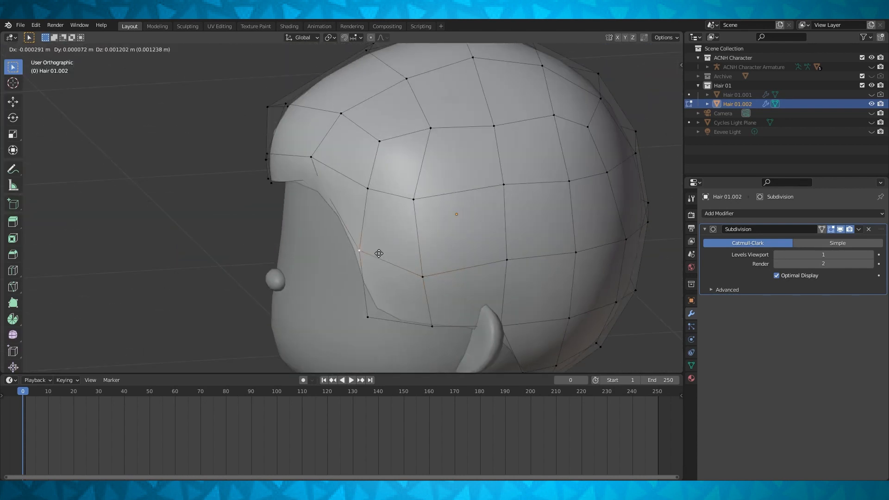
pyautogui.press('y')
pyautogui.click(381, 254)
# Step: Move the temple vertex above the hairline about 0.063 m in X and -0.012 m in Y, and lower it along Z
pyautogui.moveTo(381, 254); pyautogui.dragTo(385, 234, button='middle')
pyautogui.click(357, 212)
pyautogui.press('KP_7')
pyautogui.scroll(1, 357, 213)
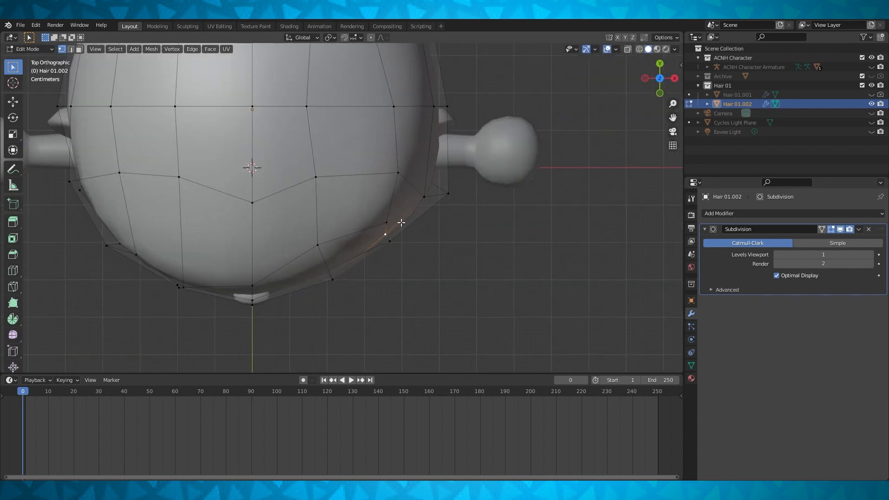
pyautogui.press('g')
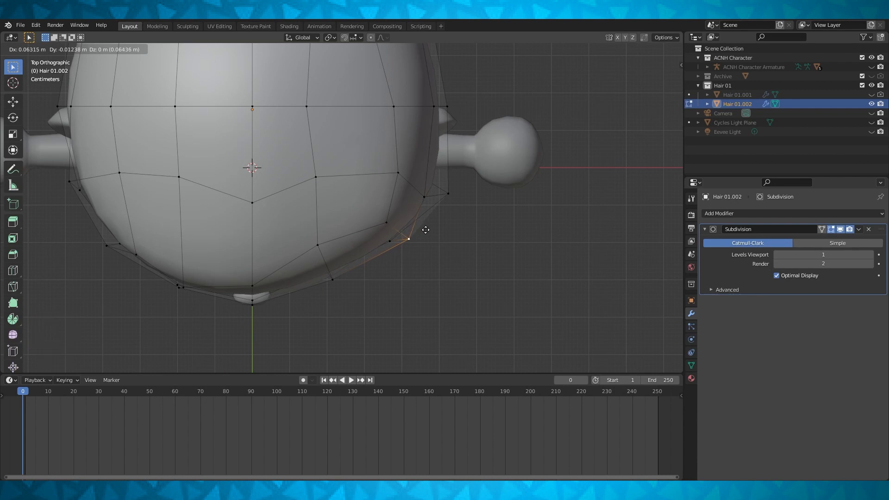
pyautogui.click(425, 232)
pyautogui.press('KP_1')
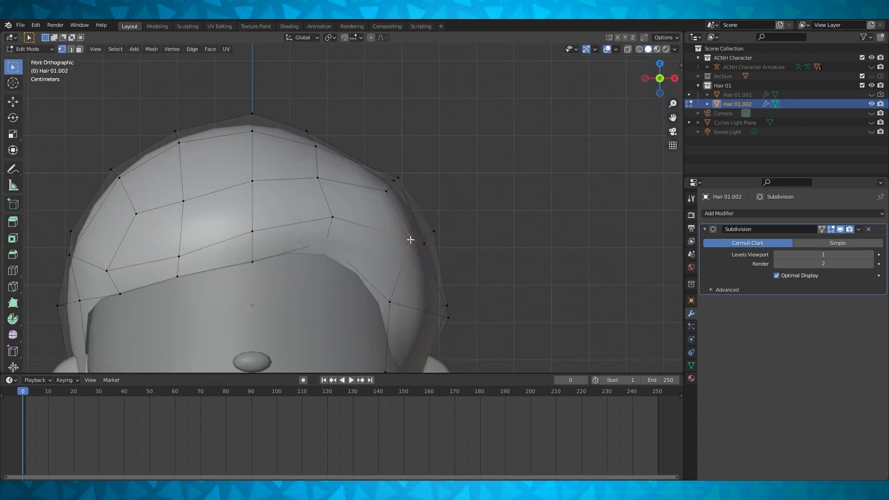
pyautogui.press('g')
pyautogui.press('z')
pyautogui.click(407, 257)
# Step: Move the sideburn's lower rear vertex by the ear up and inward in wireframe front view
pyautogui.moveTo(408, 257); pyautogui.dragTo(335, 253, button='middle')
pyautogui.scroll(-2, 352, 259)
pyautogui.click(448, 296)
pyautogui.press('KP_1')
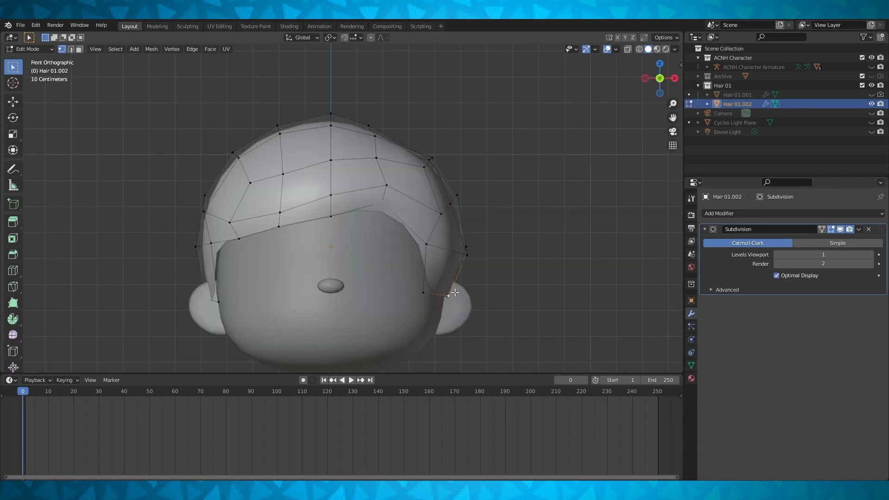
pyautogui.scroll(3, 493, 272)
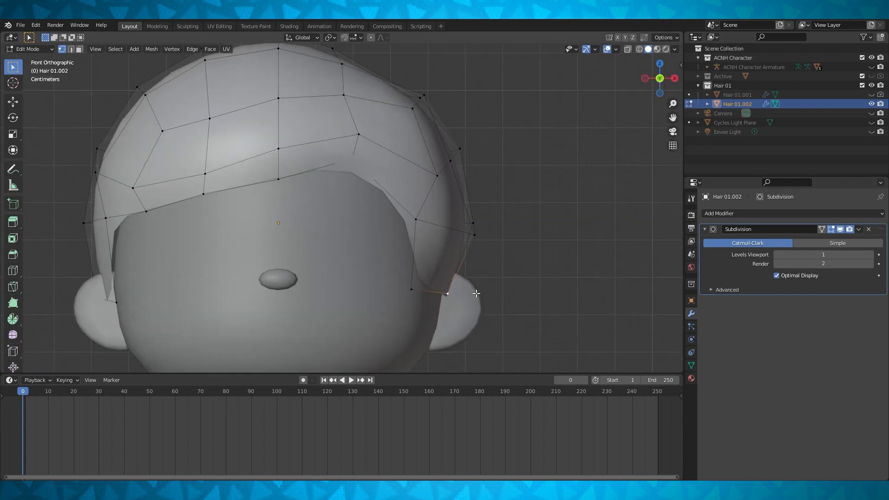
pyautogui.click(640, 49)
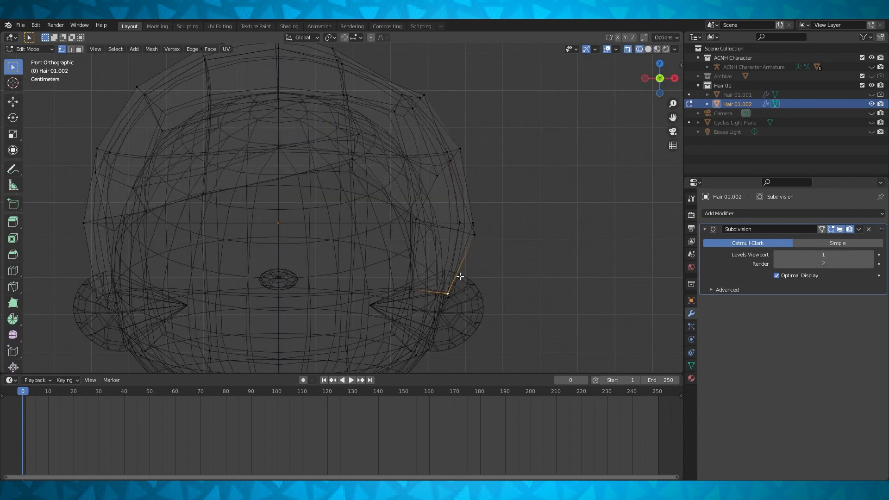
pyautogui.press('g')
pyautogui.click(439, 257)
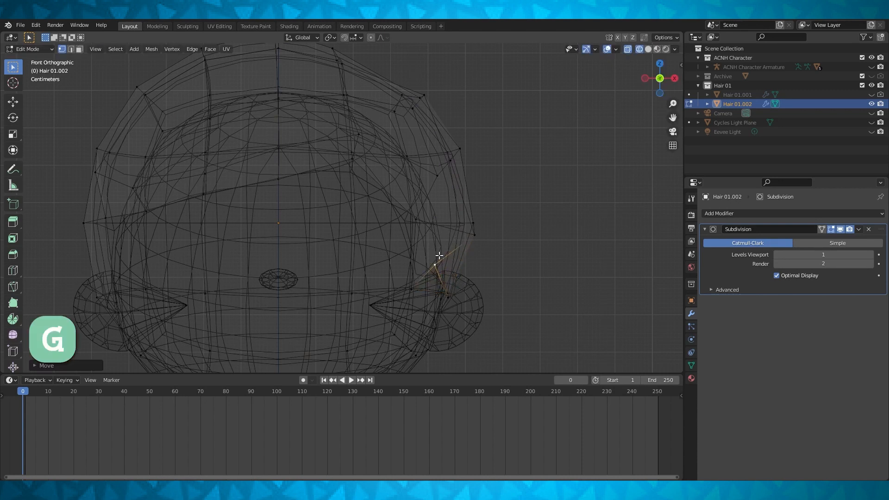
# Step: Raise the sideburn's lower front vertex about 0.155 m and shift it about 0.02 m in X, with solid shading restored
pyautogui.click(412, 289)
pyautogui.click(648, 50)
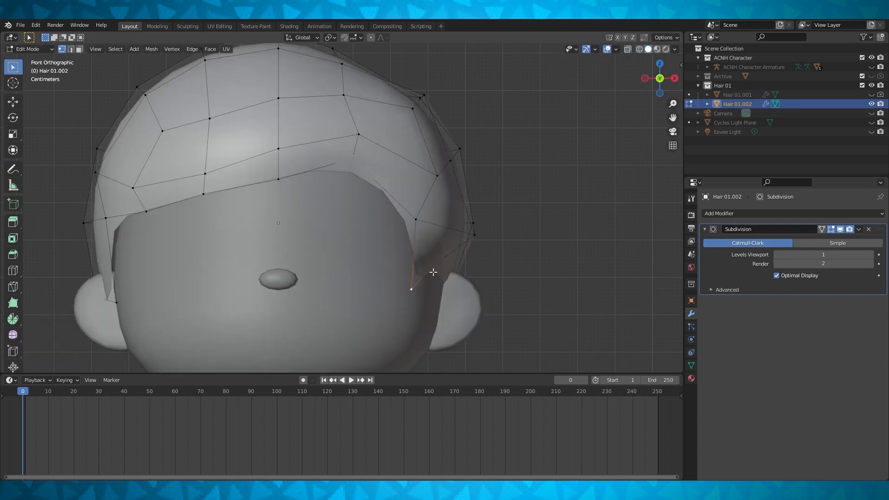
pyautogui.press('g')
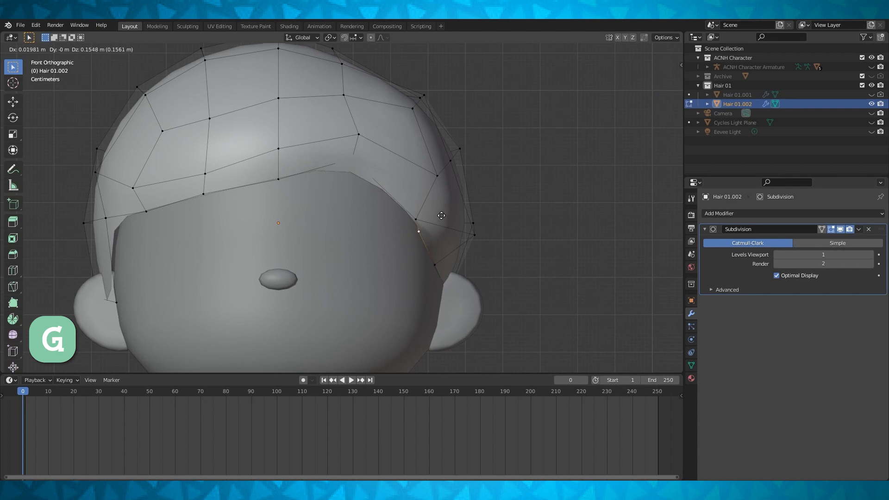
pyautogui.click(441, 215)
# Step: Shift the lower hairline vertex in front of the ear back along Y in side view
pyautogui.press('KP_3')
pyautogui.scroll(2, 473, 267)
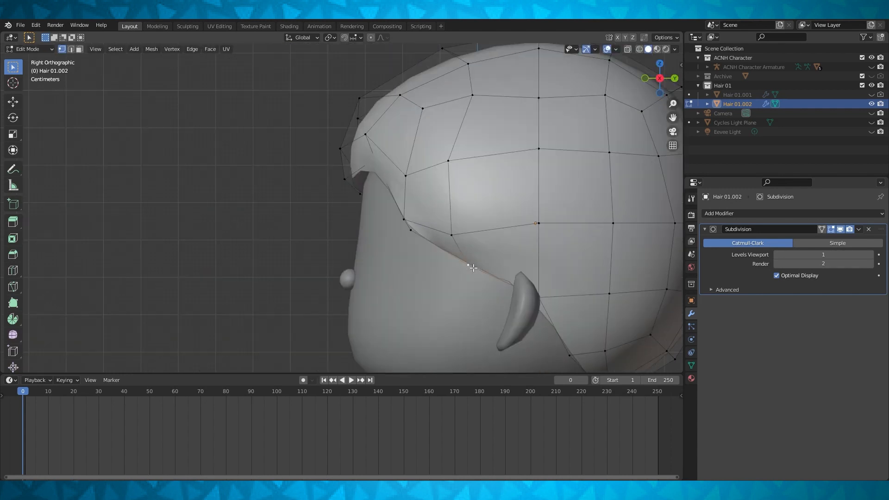
pyautogui.keyDown('shift'); pyautogui.moveTo(480, 261); pyautogui.dragTo(444, 265, button='middle'); pyautogui.keyUp('shift')
pyautogui.press('g')
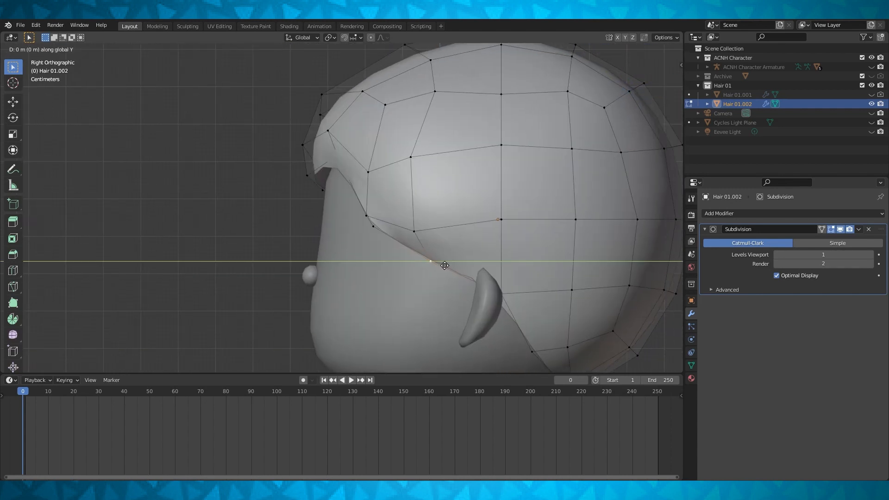
pyautogui.press('y')
pyautogui.click(455, 265)
# Step: Shift the raised front sideburn vertex back along Y and check the hairline outside Edit Mode
pyautogui.click(380, 229)
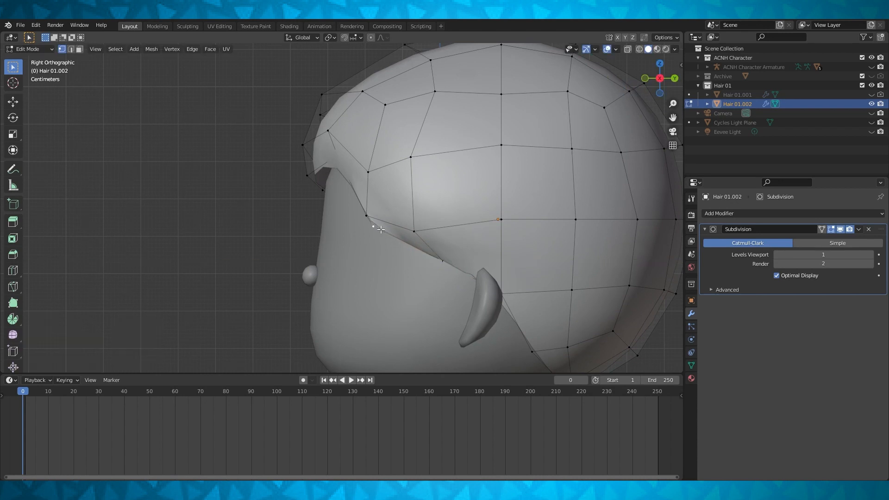
pyautogui.press('g')
pyautogui.press('y')
pyautogui.click(407, 248)
pyautogui.press('Tab')
pyautogui.moveTo(407, 250); pyautogui.dragTo(479, 257, button='middle')
pyautogui.scroll(-2, 446, 258)
pyautogui.press('Tab')
# Step: Add a centred loop cut running from the fringe's hairline up over the head on the character's left
pyautogui.moveTo(565, 134); pyautogui.dragTo(534, 175, button='middle')
pyautogui.hotkey('ctrl', 'r')
pyautogui.click(389, 214)
pyautogui.rightClick(390, 214)
pyautogui.moveTo(390, 218)
pyautogui.mouseDown(button='middle')
pyautogui.moveTo(381, 202)
pyautogui.moveTo(379, 222)
pyautogui.mouseUp(button='middle')
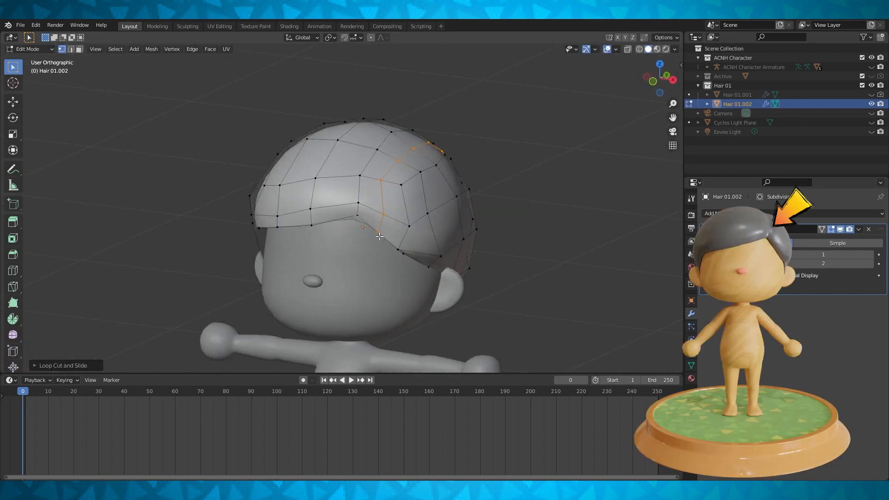
pyautogui.click(378, 234)
# Step: Adjust the hairline vertex just in front of the ear along Y
pyautogui.moveTo(551, 173); pyautogui.dragTo(517, 180, button='middle')
pyautogui.click(456, 237)
pyautogui.moveTo(513, 223); pyautogui.dragTo(499, 197, button='middle')
pyautogui.scroll(1, 498, 197)
pyautogui.scroll(2, 498, 197)
pyautogui.press('g')
pyautogui.press('y')
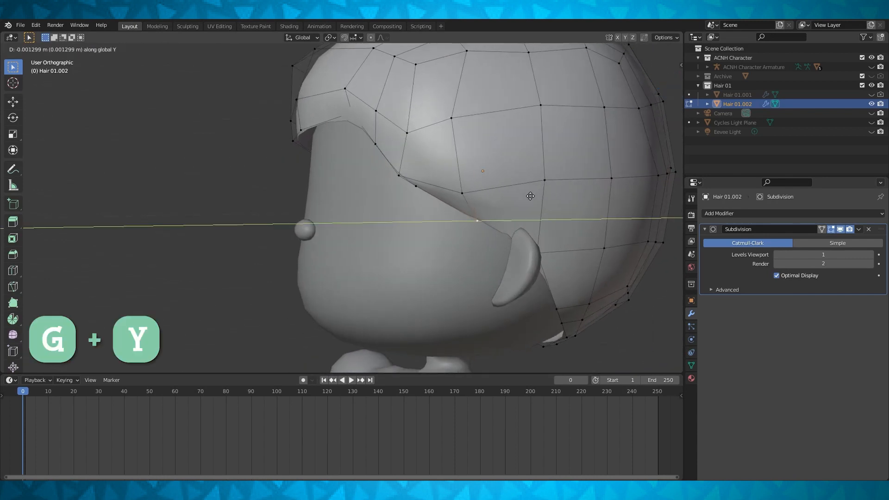
pyautogui.click(511, 196)
pyautogui.moveTo(490, 182); pyautogui.dragTo(430, 207, button='middle')
pyautogui.press('KP_1')
pyautogui.scroll(1, 445, 220)
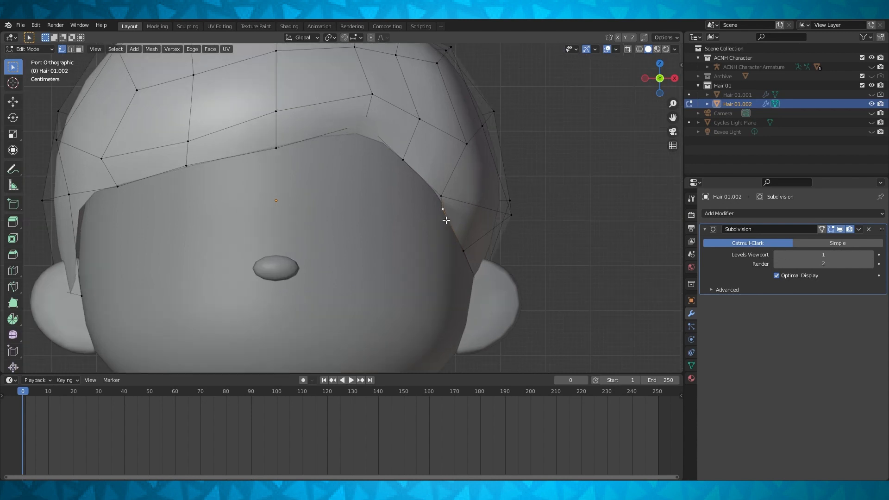
# Step: Move the hairline vertex between the fringe and the ear up and inward in front view, and shift it about 0.018 m forward along Y
pyautogui.press('g')
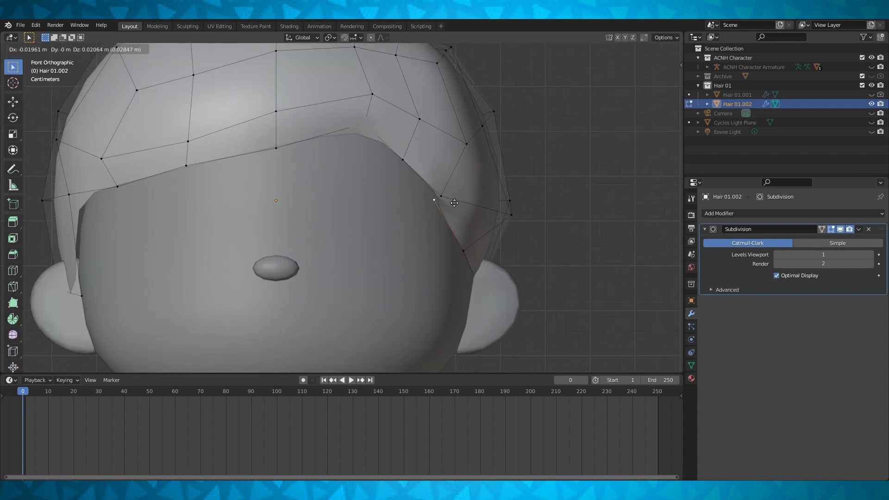
pyautogui.click(453, 203)
pyautogui.moveTo(452, 198)
pyautogui.mouseDown(button='middle')
pyautogui.moveTo(482, 200)
pyautogui.moveTo(456, 202)
pyautogui.mouseUp(button='middle')
pyautogui.press('g')
pyautogui.press('y')
pyautogui.click(450, 225)
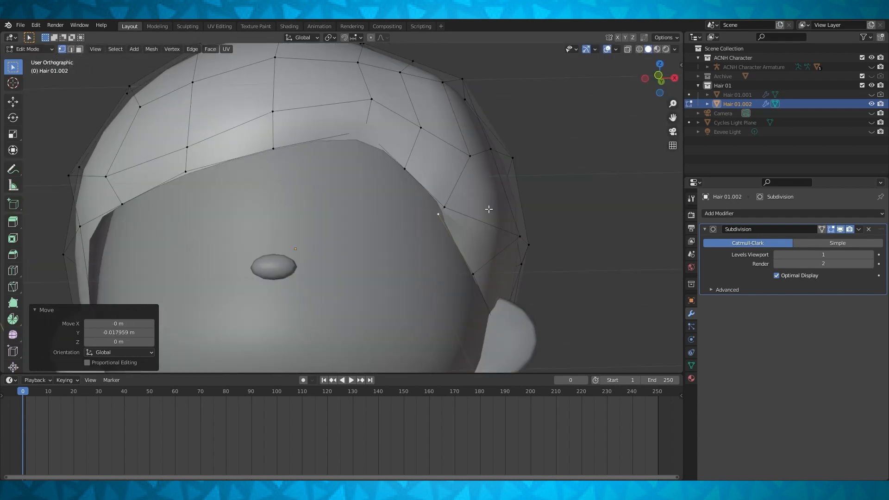
# Step: Reposition the same temple hairline vertex in front view and shift it about 0.017 m back along Y
pyautogui.press('KP_1')
pyautogui.press('g')
pyautogui.click(457, 206)
pyautogui.moveTo(458, 206); pyautogui.dragTo(550, 235, button='middle')
pyautogui.press('g')
pyautogui.press('y')
pyautogui.click(497, 199)
pyautogui.press('g')
pyautogui.press('y')
pyautogui.click(547, 236)
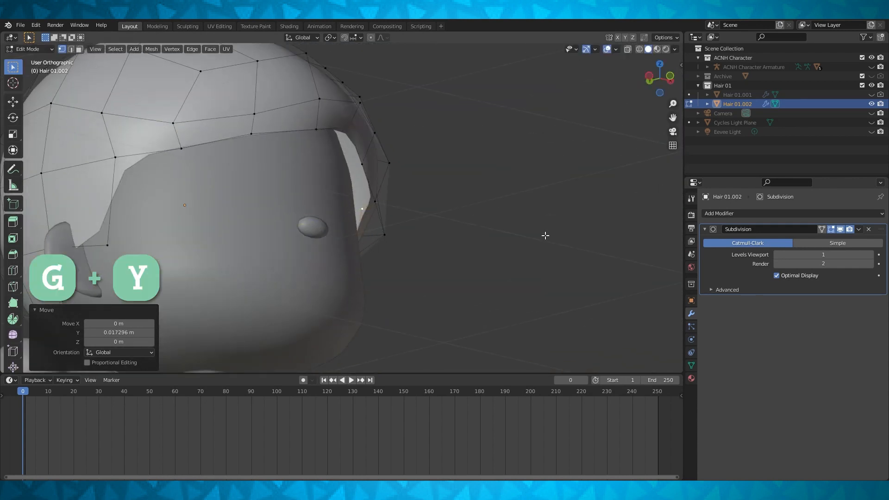
# Step: Nudge the temple hairline vertex up and inward in front view, using wireframe shading to see its position, and return to solid shading
pyautogui.press('KP_1')
pyautogui.press('g')
pyautogui.click(446, 206)
pyautogui.press('g')
pyautogui.click(354, 217)
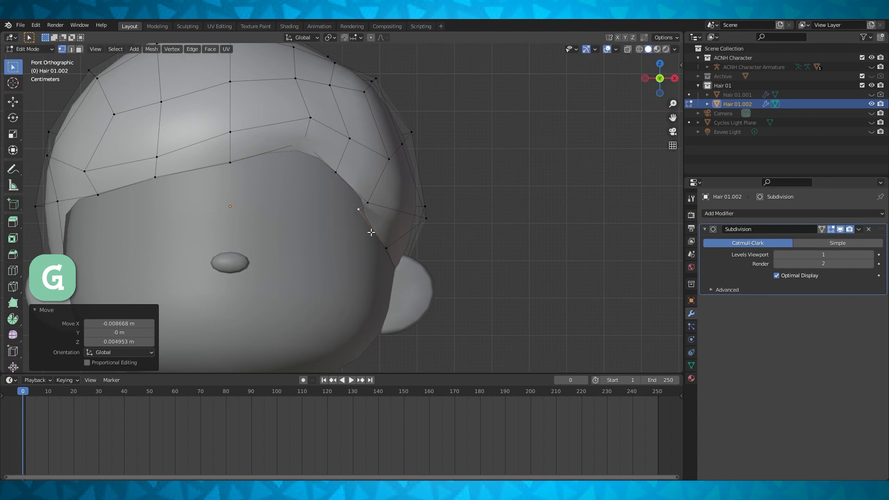
pyautogui.click(639, 50)
pyautogui.press('g')
pyautogui.click(363, 215)
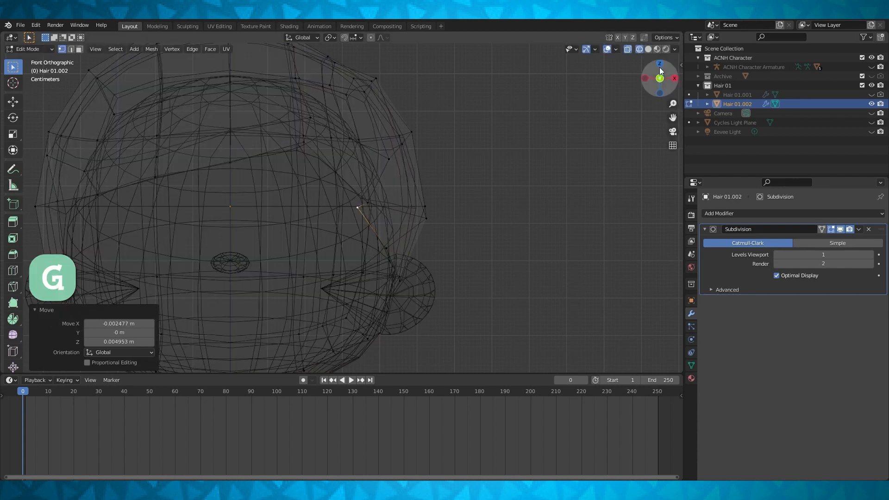
pyautogui.click(647, 51)
# Step: Examine the hair's overall shape and hairline outside Edit Mode from the front and side
pyautogui.keyDown('shift'); pyautogui.moveTo(494, 204); pyautogui.dragTo(491, 234, button='middle'); pyautogui.keyUp('shift')
pyautogui.press('Tab')
pyautogui.scroll(-2, 463, 271)
pyautogui.moveTo(462, 270); pyautogui.dragTo(603, 258, button='middle')
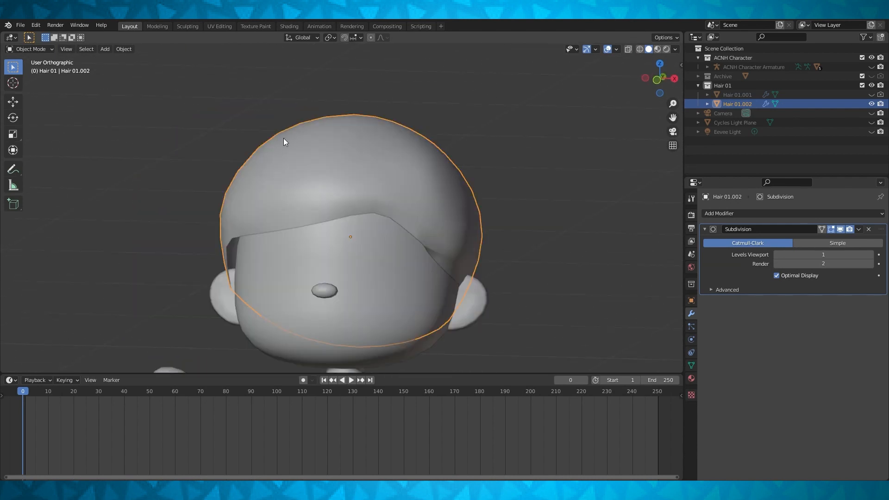
pyautogui.scroll(-1, 458, 163)
pyautogui.moveTo(458, 163); pyautogui.dragTo(430, 172, button='middle')
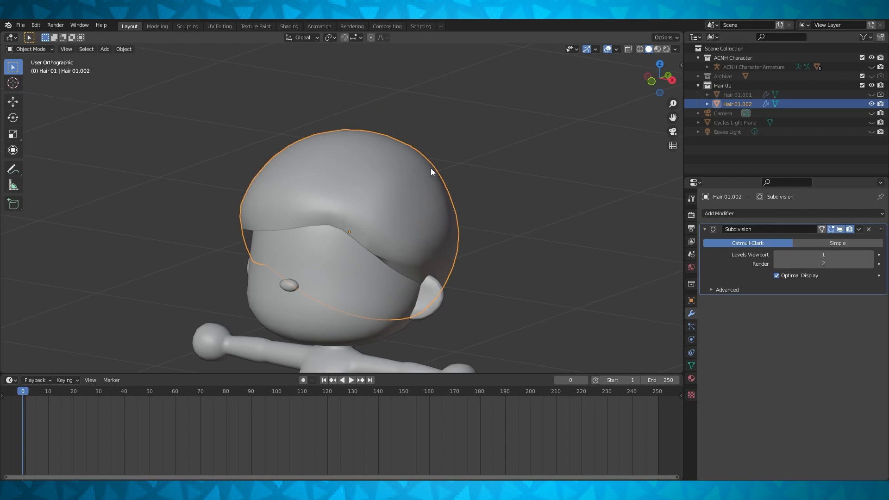
# Step: Mark the four edges of the parting loop, running from the fringe's hairline up over the head, as sharp
pyautogui.press('Tab')
pyautogui.moveTo(432, 169); pyautogui.dragTo(442, 216, button='middle')
pyautogui.click(362, 263)
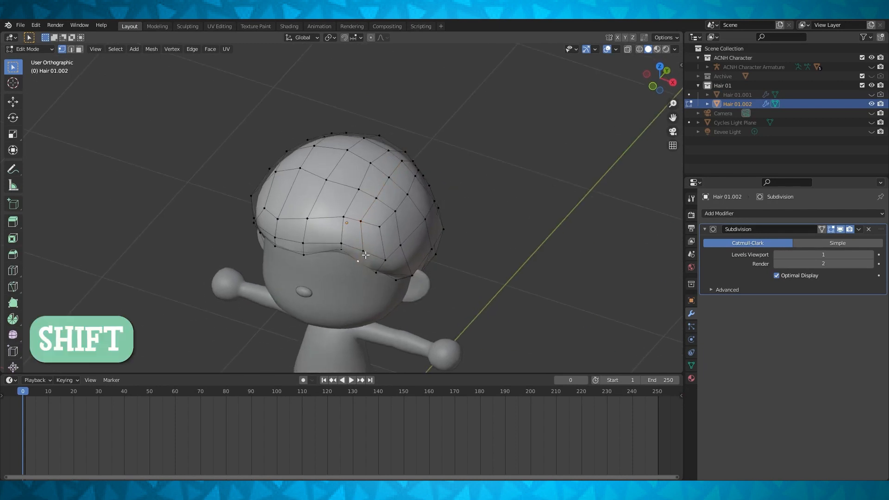
pyautogui.hotkey('ctrl', 'e')
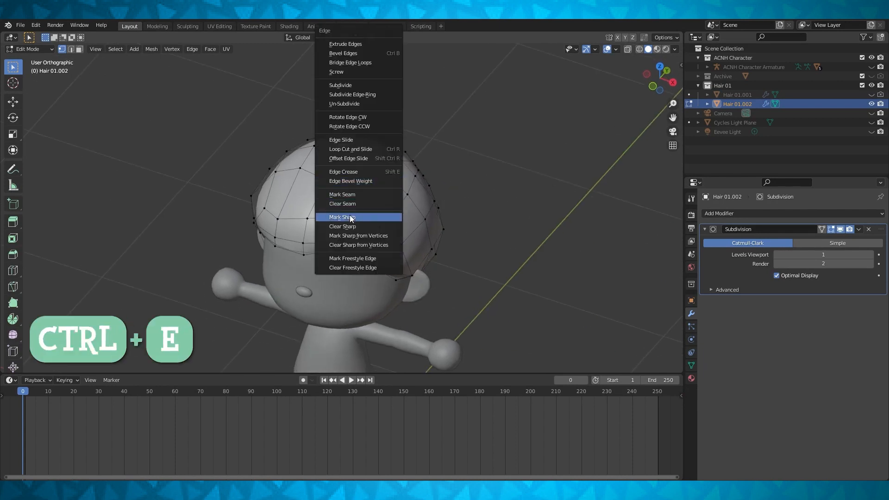
pyautogui.click(351, 217)
pyautogui.scroll(3, 406, 203)
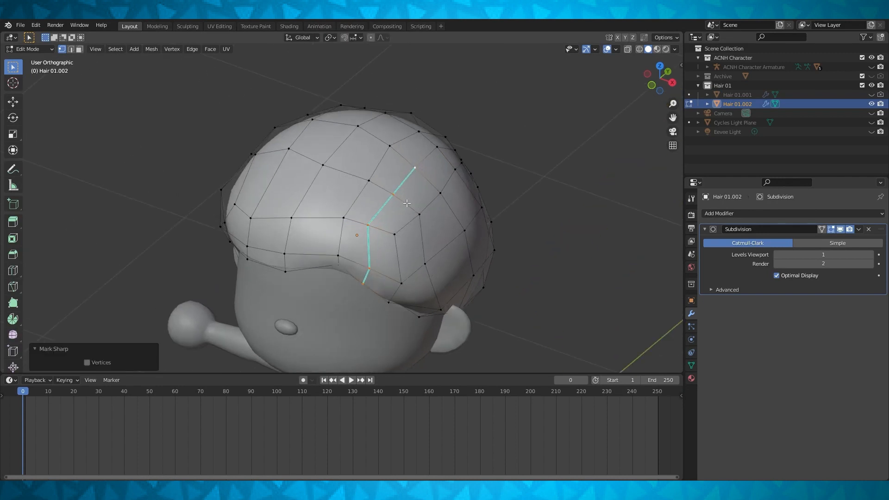
# Step: Add an Edge Split modifier with Edge Angle turned off and place it above the Subdivision modifier
pyautogui.click(798, 214)
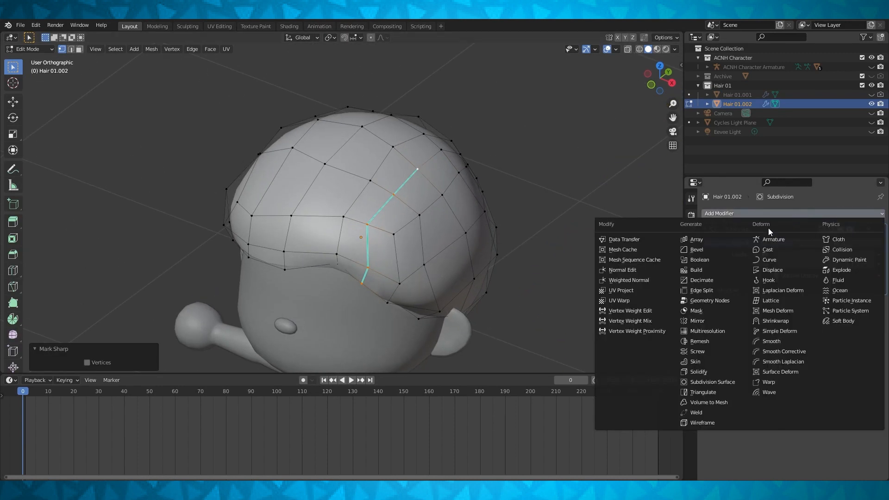
pyautogui.click(707, 290)
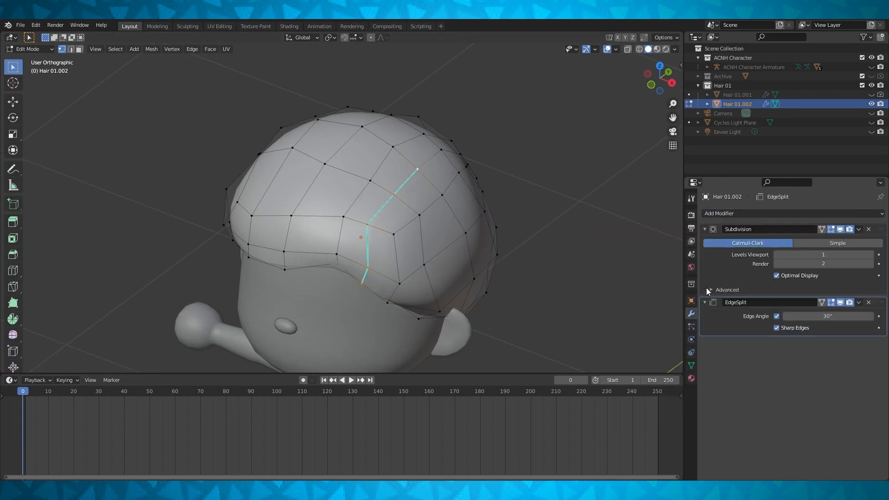
pyautogui.click(777, 316)
pyautogui.moveTo(881, 302); pyautogui.dragTo(882, 227)
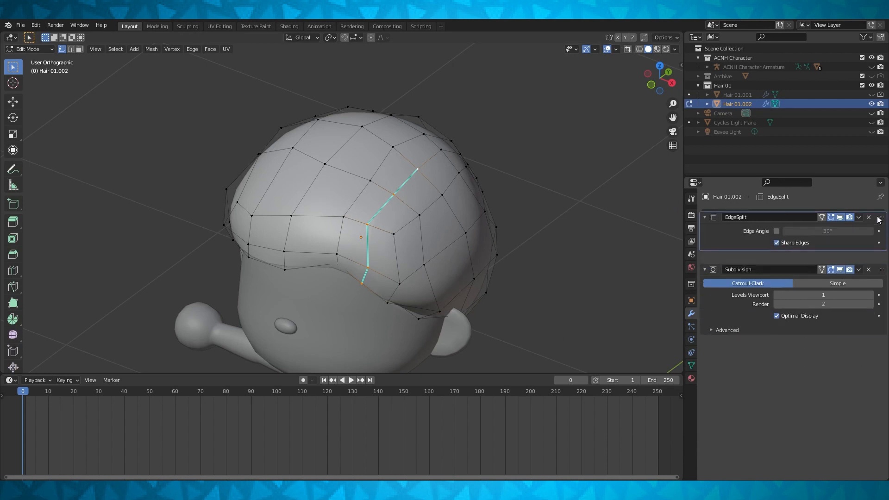
pyautogui.press('Tab')
pyautogui.press('Tab')
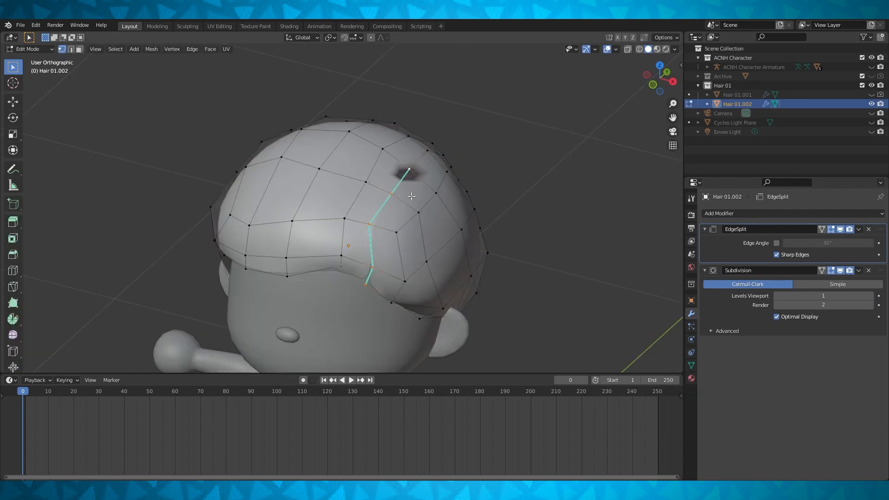
# Step: Move the parting's hairline vertex and the vertex above it up and toward the fringe in front view
pyautogui.moveTo(446, 199); pyautogui.dragTo(372, 227, button='middle')
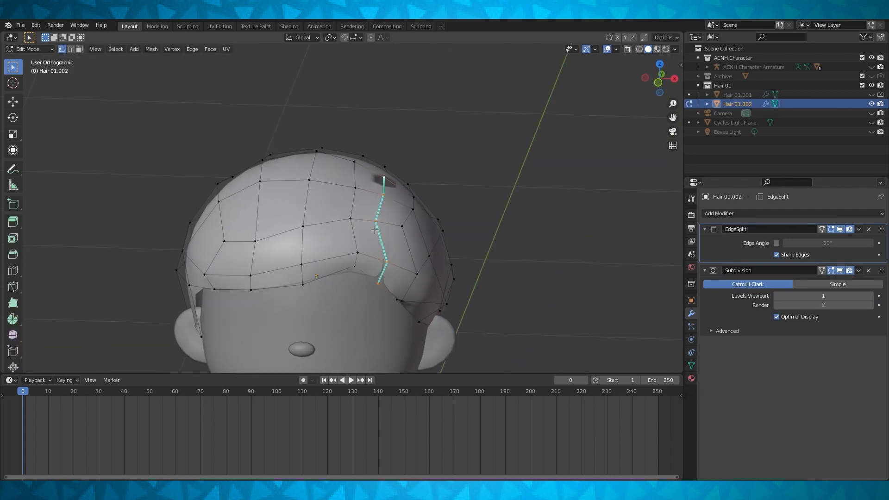
pyautogui.press('KP_1')
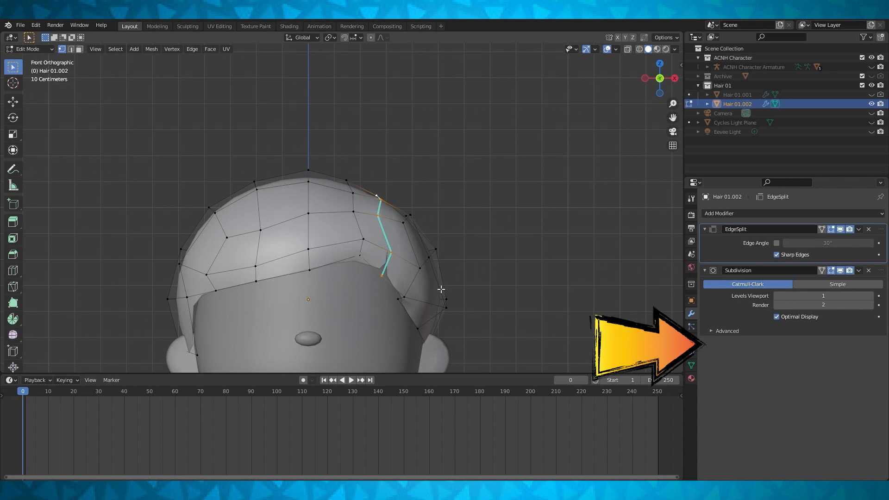
pyautogui.scroll(4, 441, 289)
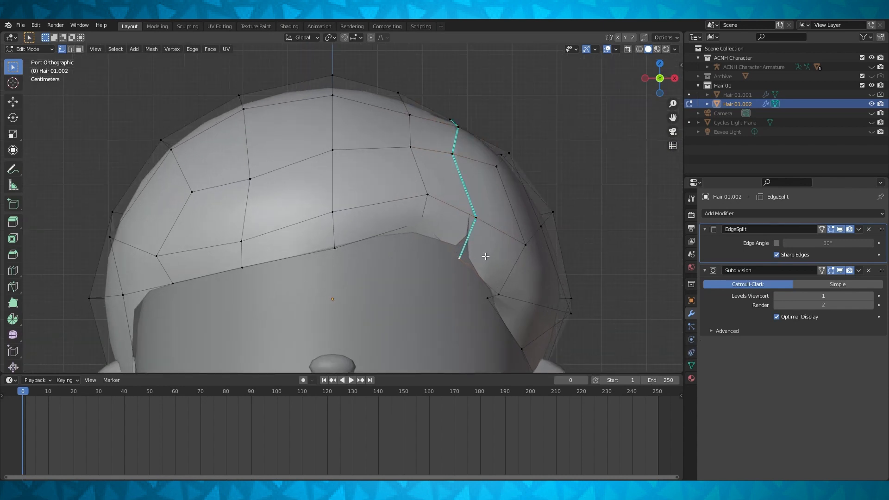
pyautogui.keyDown('shift'); pyautogui.moveTo(469, 257); pyautogui.dragTo(438, 237, button='middle'); pyautogui.keyUp('shift')
pyautogui.press('g')
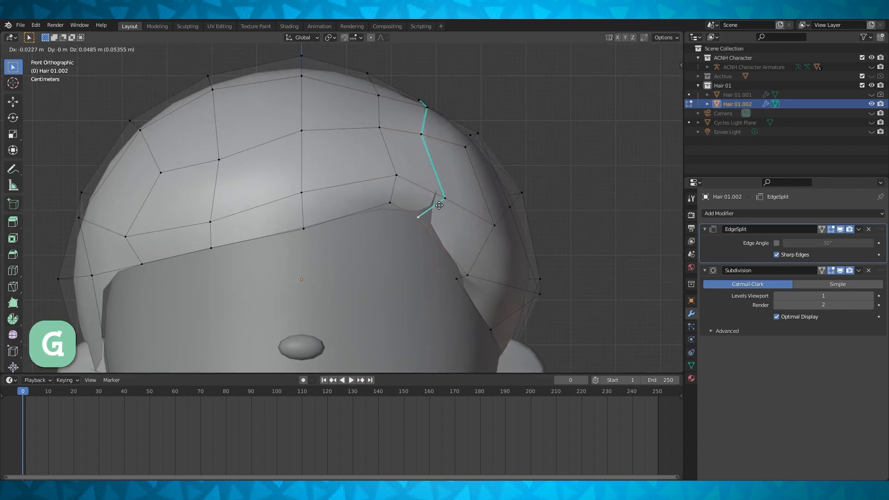
pyautogui.click(429, 193)
pyautogui.press('g')
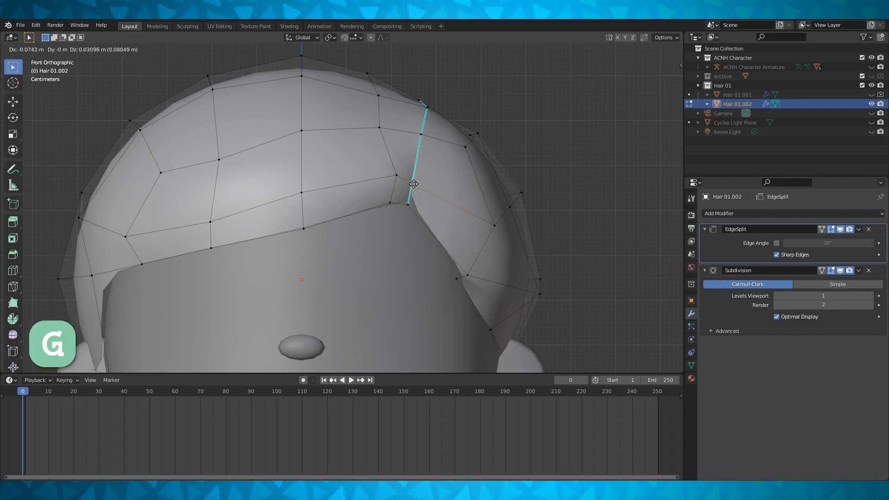
pyautogui.click(412, 191)
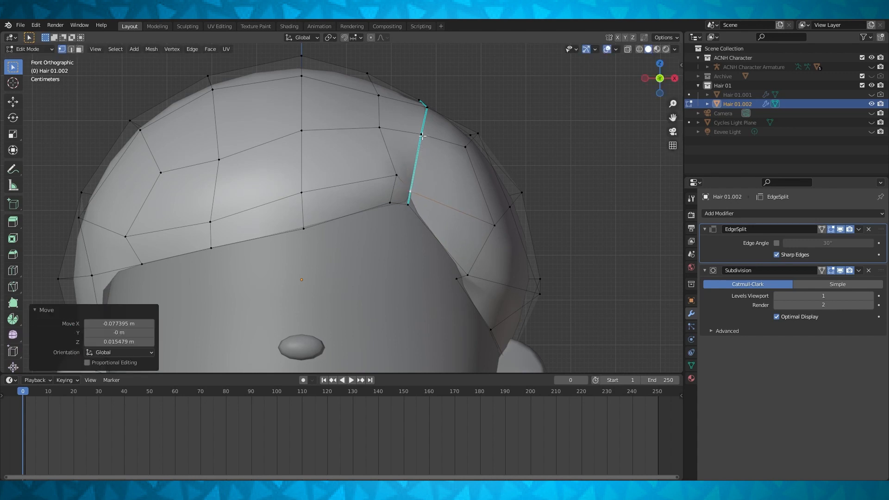
# Step: Lower the next two vertices up the parting in front view, by about 0.023 m and 0.039 m along Z
pyautogui.keyDown('shift'); pyautogui.moveTo(434, 141); pyautogui.dragTo(414, 165, button='middle'); pyautogui.keyUp('shift')
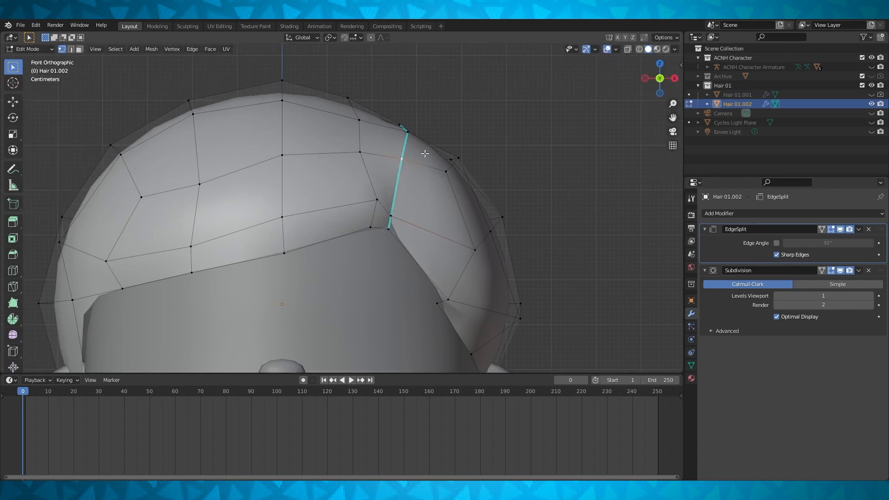
pyautogui.press('g')
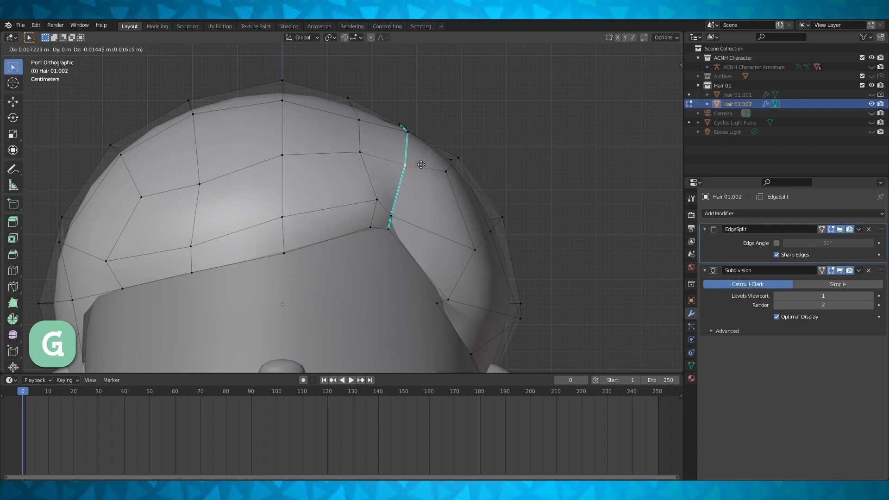
pyautogui.click(421, 170)
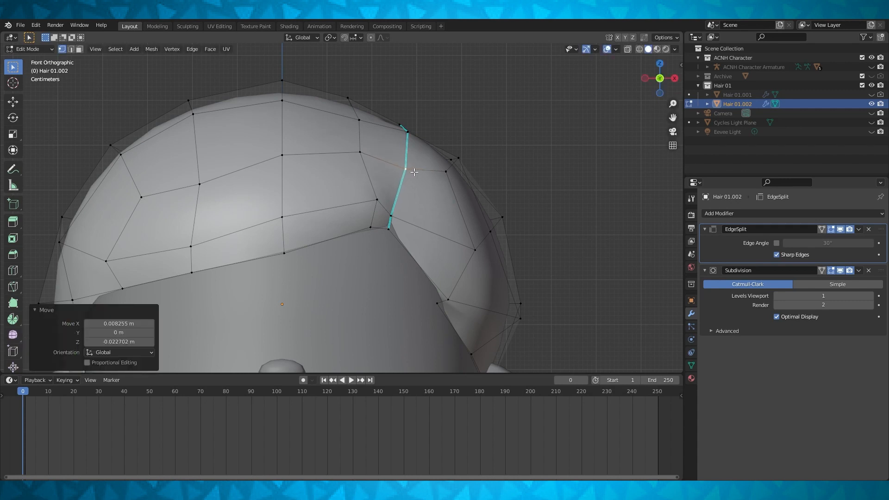
pyautogui.keyDown('shift'); pyautogui.moveTo(417, 157); pyautogui.dragTo(413, 159, button='middle'); pyautogui.keyUp('shift')
pyautogui.press('g')
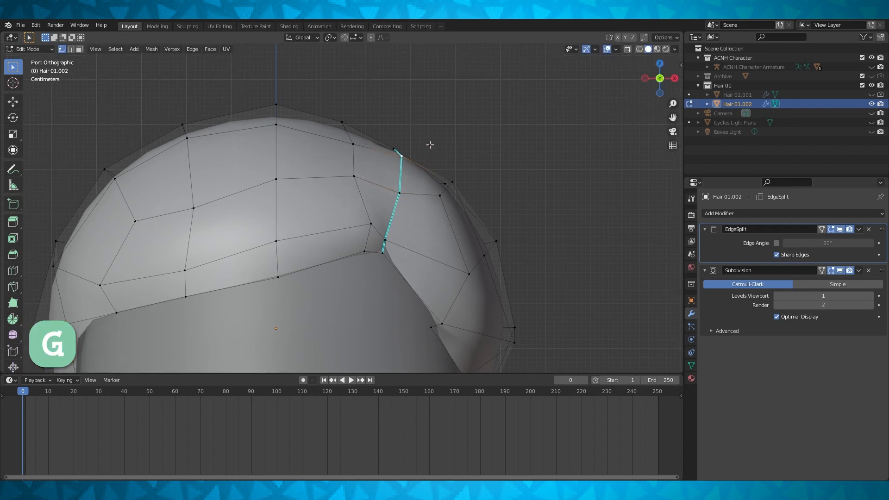
pyautogui.click(416, 162)
# Step: Move the sharp parting's end vertex about 0.041 m toward the head's centre in top view
pyautogui.moveTo(416, 162)
pyautogui.mouseDown(button='middle')
pyautogui.moveTo(408, 153)
pyautogui.moveTo(425, 166)
pyautogui.mouseUp(button='middle')
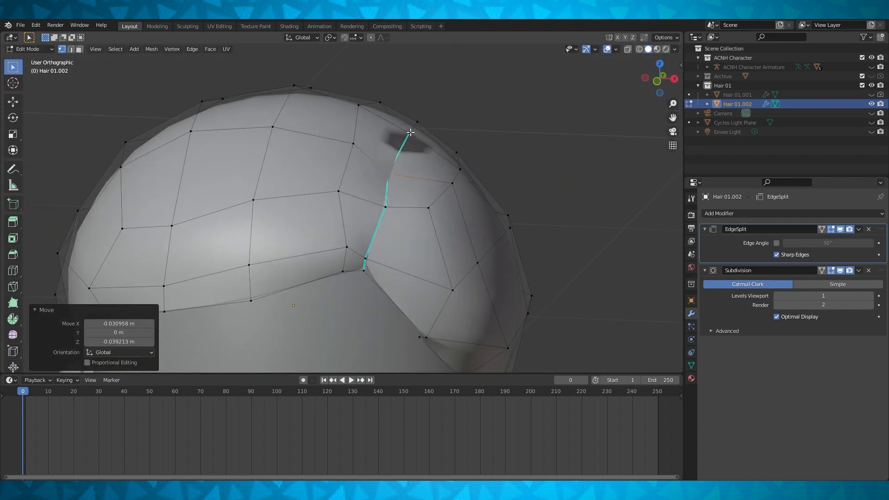
pyautogui.press('KP_7')
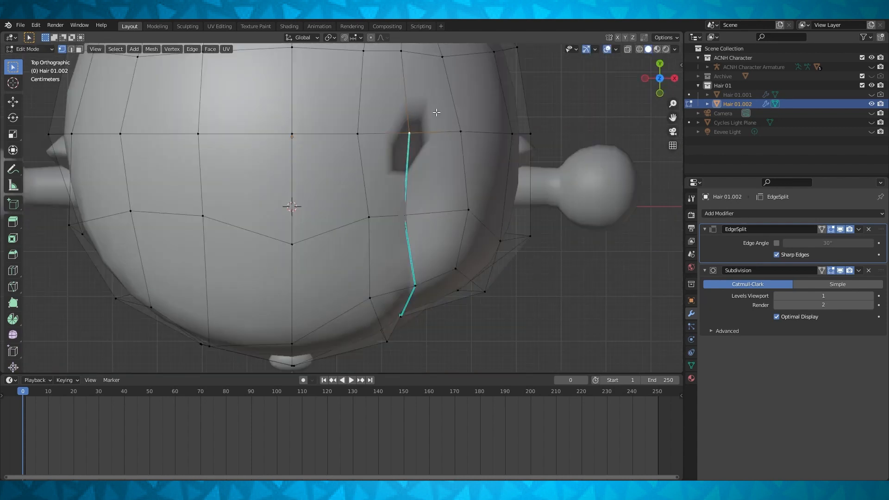
pyautogui.keyDown('shift'); pyautogui.moveTo(437, 112); pyautogui.dragTo(413, 159, button='middle'); pyautogui.keyUp('shift')
pyautogui.press('g')
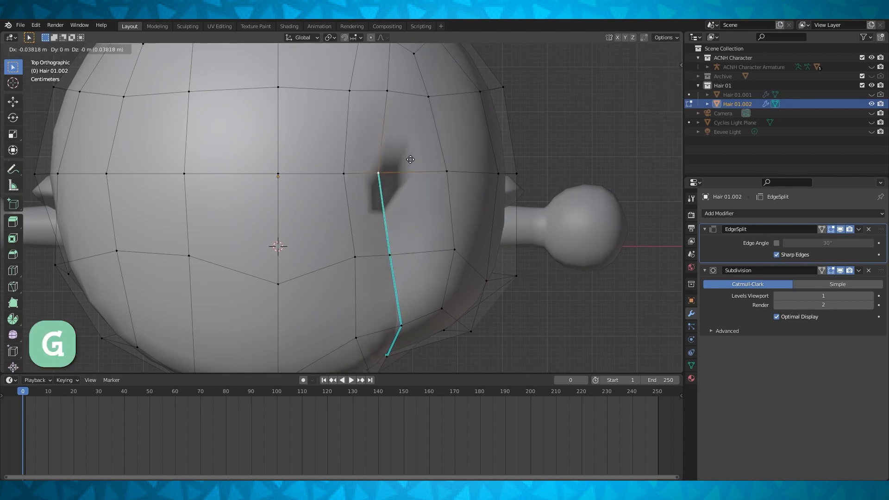
pyautogui.click(410, 161)
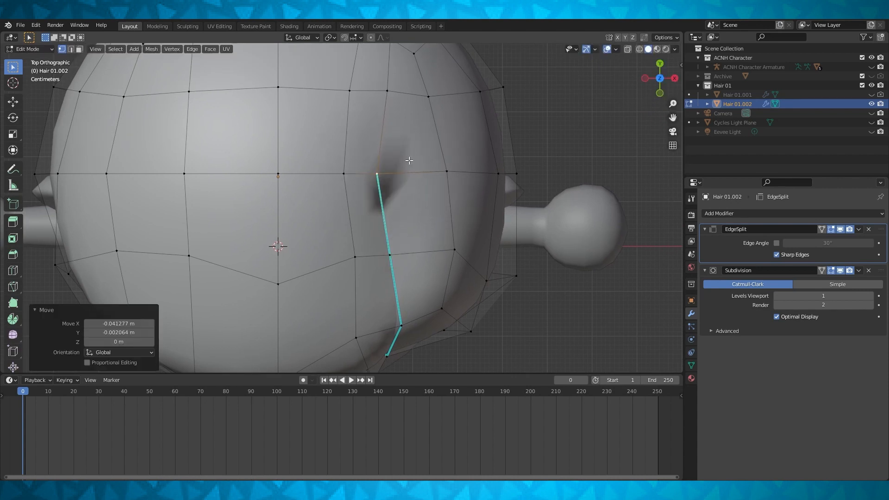
# Step: Move the vertex behind the sharp parting's end about 0.017 m inward in top view and check the parting outside Edit Mode
pyautogui.keyDown('shift'); pyautogui.moveTo(392, 121); pyautogui.dragTo(385, 167, button='middle'); pyautogui.keyUp('shift')
pyautogui.click(384, 136)
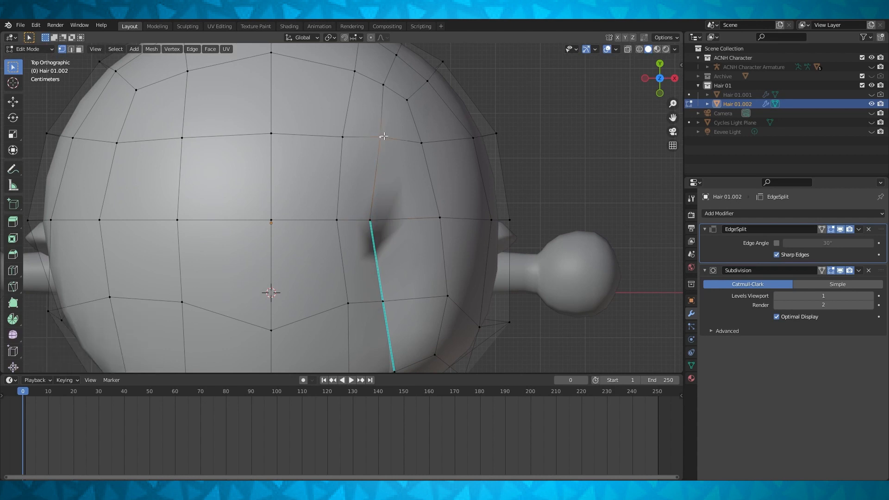
pyautogui.press('g')
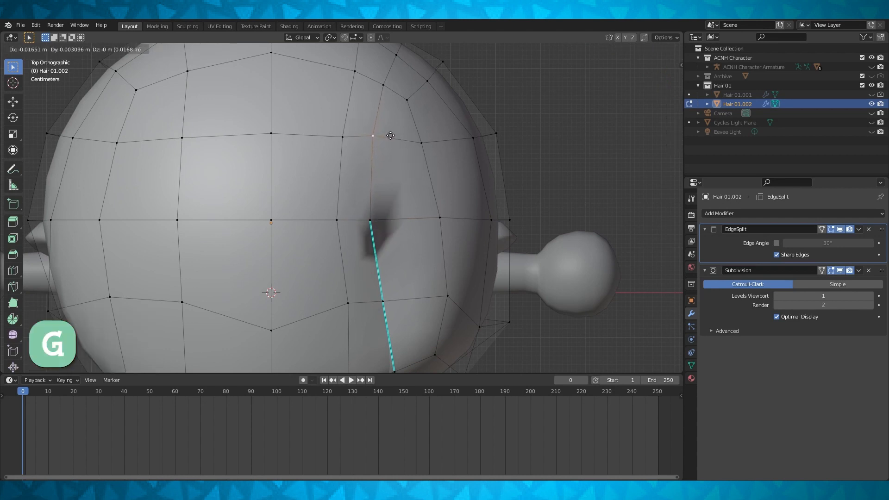
pyautogui.click(391, 136)
pyautogui.moveTo(421, 182)
pyautogui.mouseDown(button='middle')
pyautogui.moveTo(400, 148)
pyautogui.moveTo(408, 193)
pyautogui.mouseUp(button='middle')
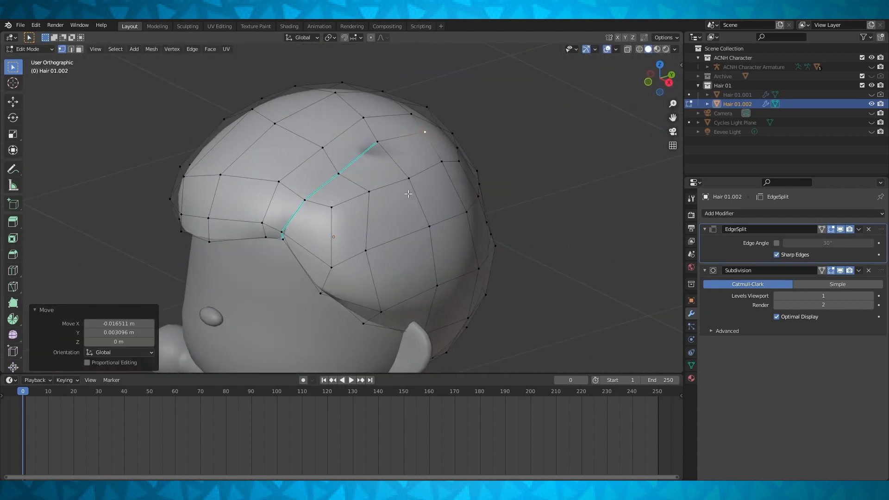
pyautogui.moveTo(391, 160); pyautogui.dragTo(405, 193, button='middle')
pyautogui.press('Tab')
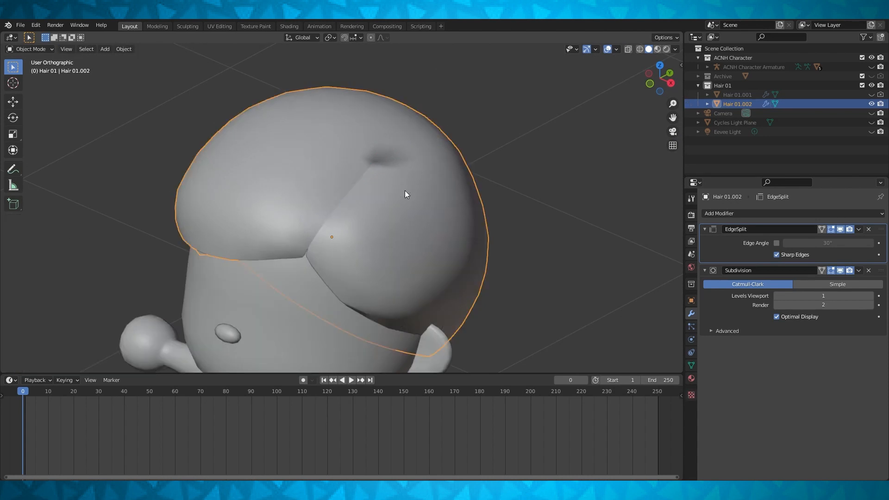
# Step: Shift the parting's hairline vertex back along Y and adjust the vertex just above it along Y
pyautogui.press('Tab')
pyautogui.moveTo(405, 193); pyautogui.dragTo(360, 222, button='middle')
pyautogui.press('g')
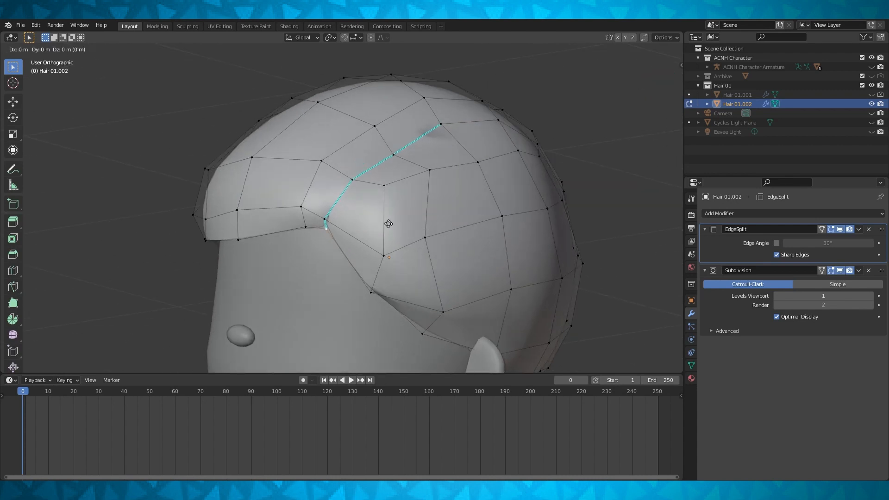
pyautogui.press('y')
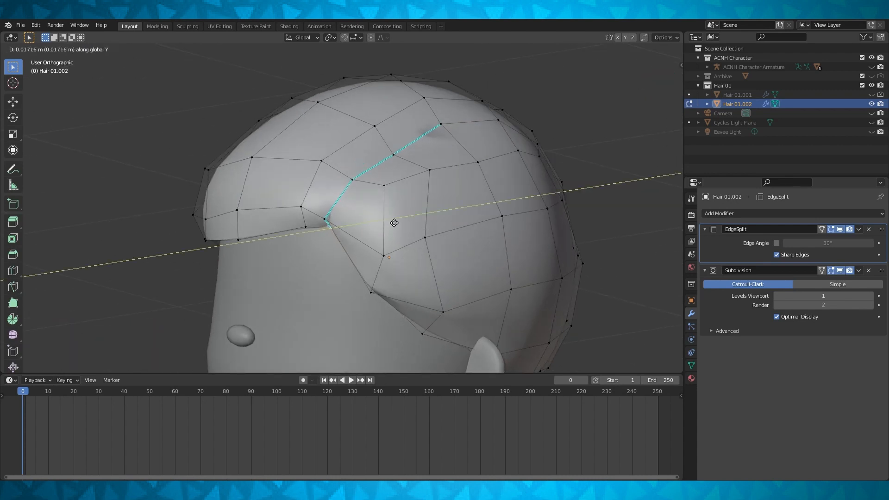
pyautogui.click(400, 221)
pyautogui.moveTo(400, 221); pyautogui.dragTo(348, 214, button='middle')
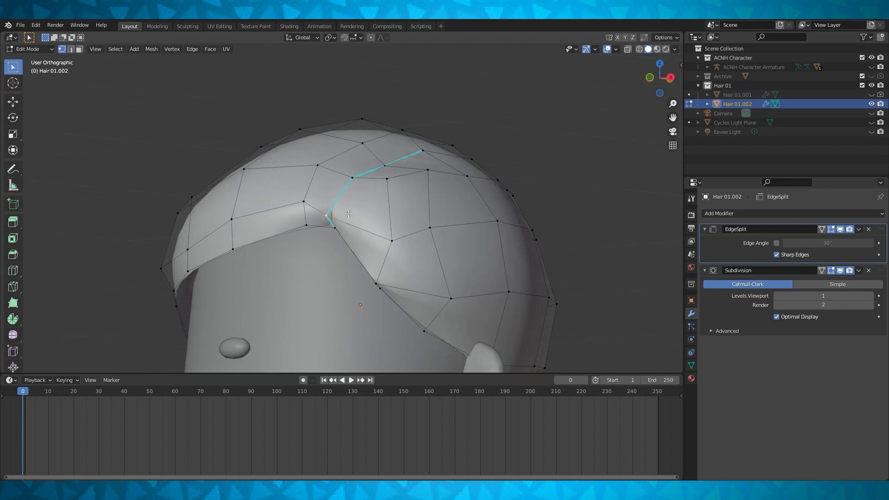
pyautogui.press('g')
pyautogui.press('y')
pyautogui.click(360, 210)
# Step: Adjust the parting's shape further with another vertex move along Y and check it outside Edit Mode
pyautogui.moveTo(360, 210); pyautogui.dragTo(277, 274, button='middle')
pyautogui.press('g')
pyautogui.press('y')
pyautogui.click(378, 222)
pyautogui.press('Tab')
pyautogui.press('Tab')
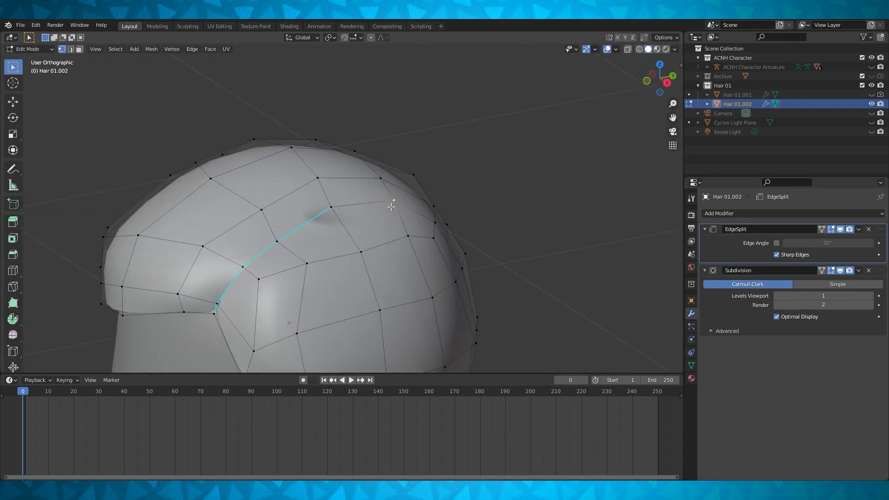
# Step: Adjust the vertex behind the sharp parting's end along Z and shift it outward along X
pyautogui.press('g')
pyautogui.press('z')
pyautogui.click(398, 212)
pyautogui.scroll(-2, 400, 212)
pyautogui.moveTo(400, 211); pyautogui.dragTo(381, 214, button='middle')
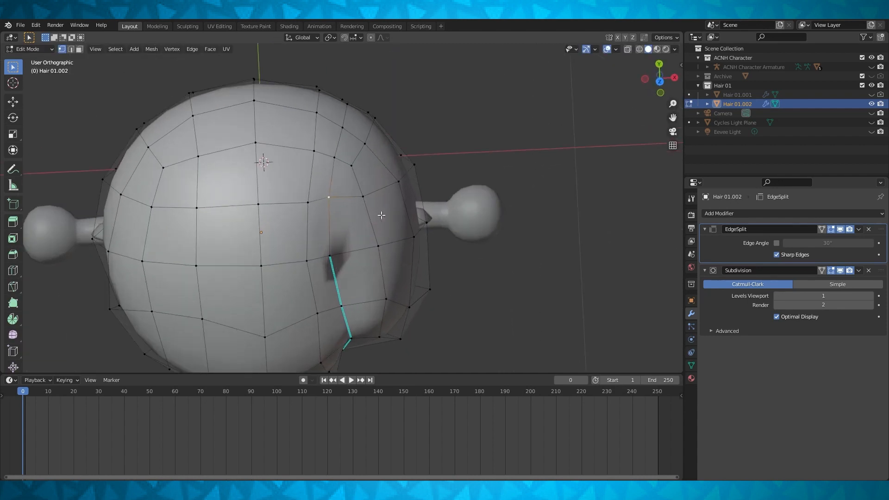
pyautogui.press('g')
pyautogui.press('x')
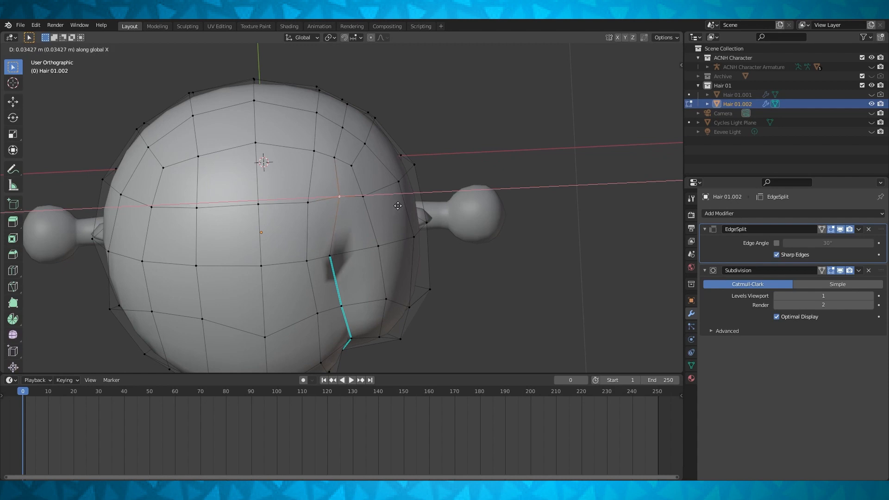
# Step: Move the vertex beyond the parting's upper end about 0.034 m along X and slide it along its edge by a factor of about 0.059
pyautogui.click(398, 206)
pyautogui.moveTo(431, 214); pyautogui.dragTo(460, 204, button='middle')
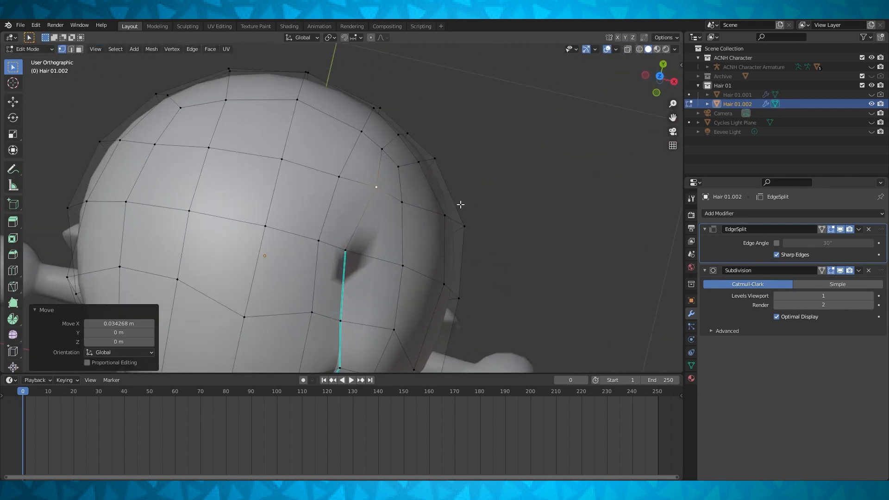
pyautogui.press('g')
pyautogui.press('g')
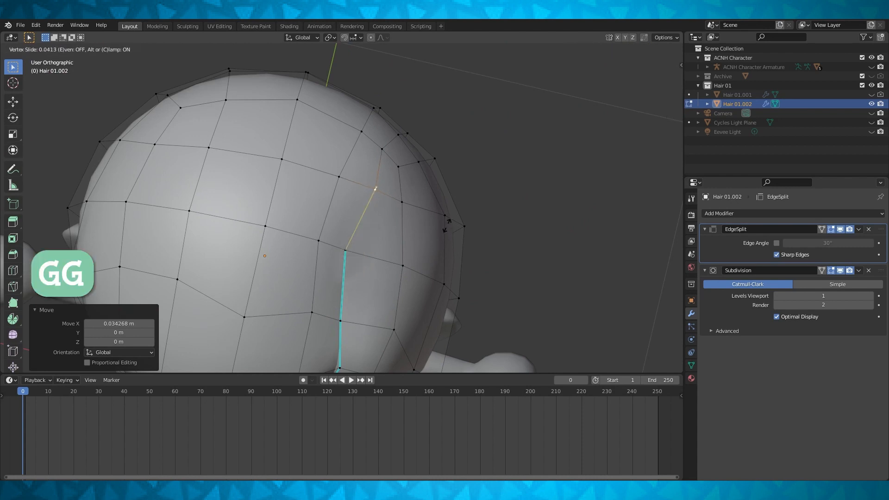
pyautogui.click(448, 225)
# Step: Delete only the small adjacent faces beyond the upper end of the hair's sharp parting edge
pyautogui.moveTo(448, 226); pyautogui.dragTo(370, 185, button='middle')
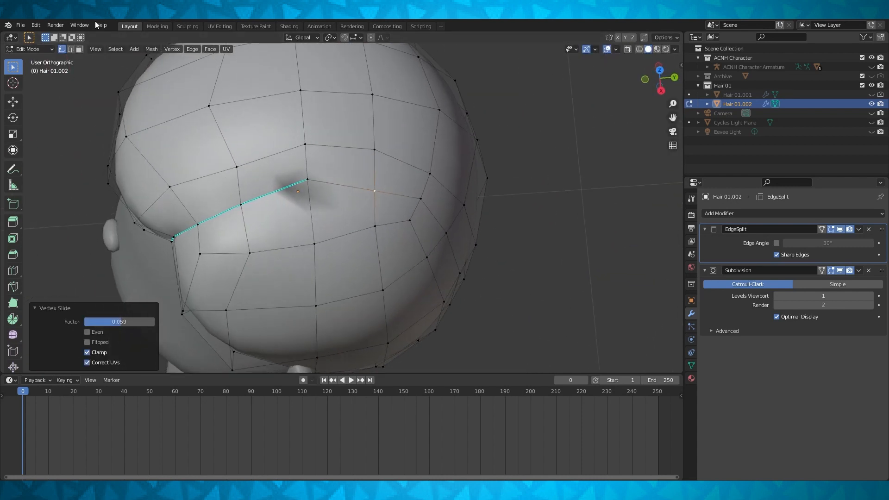
pyautogui.keyDown('shift'); pyautogui.click(406, 183); pyautogui.keyUp('shift')
pyautogui.keyDown('shift'); pyautogui.click(400, 207); pyautogui.keyUp('shift')
pyautogui.press('x')
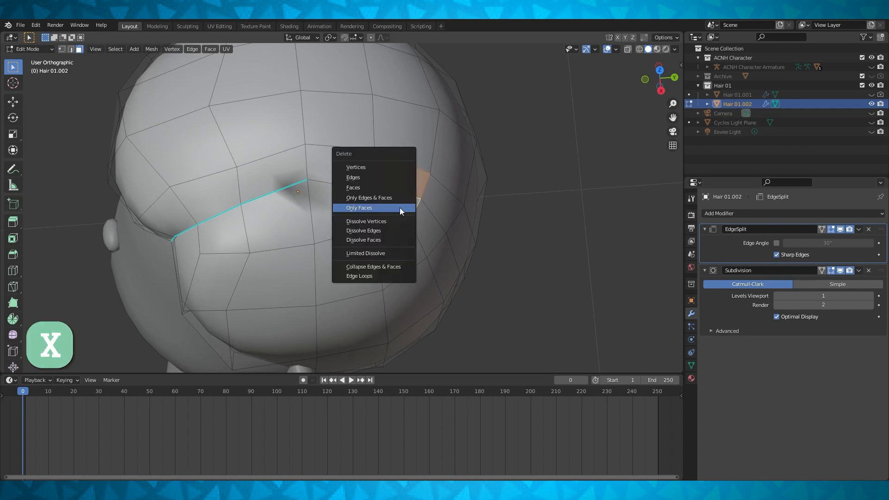
pyautogui.click(400, 208)
# Step: Add a single loop cut on each side of the sharp parting edge
pyautogui.moveTo(400, 208); pyautogui.dragTo(374, 163, button='middle')
pyautogui.hotkey('ctrl', 'r')
pyautogui.click(265, 249)
pyautogui.click(264, 249)
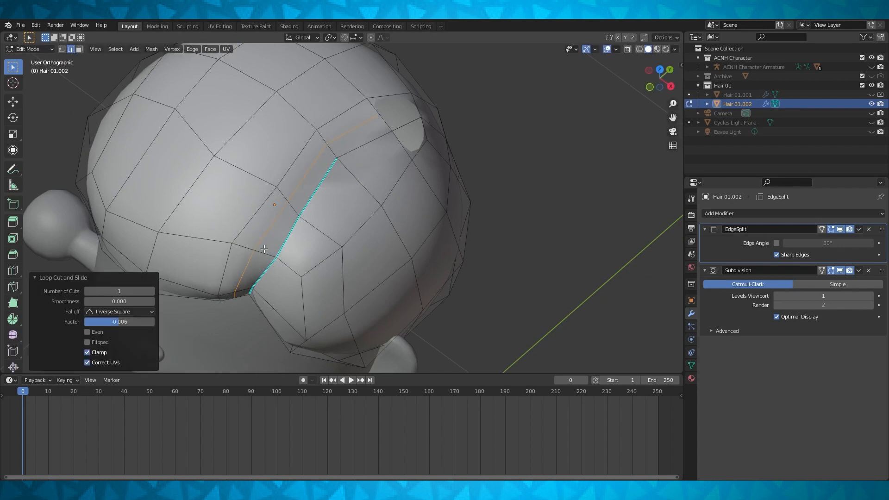
pyautogui.hotkey('ctrl', 'r')
pyautogui.click(296, 271)
pyautogui.click(297, 270)
# Step: Knife-cut across the faces just beyond the parting's upper end to join the two new edge loops
pyautogui.keyDown('shift'); pyautogui.moveTo(397, 189); pyautogui.dragTo(452, 229, button='middle'); pyautogui.keyUp('shift')
pyautogui.press('k')
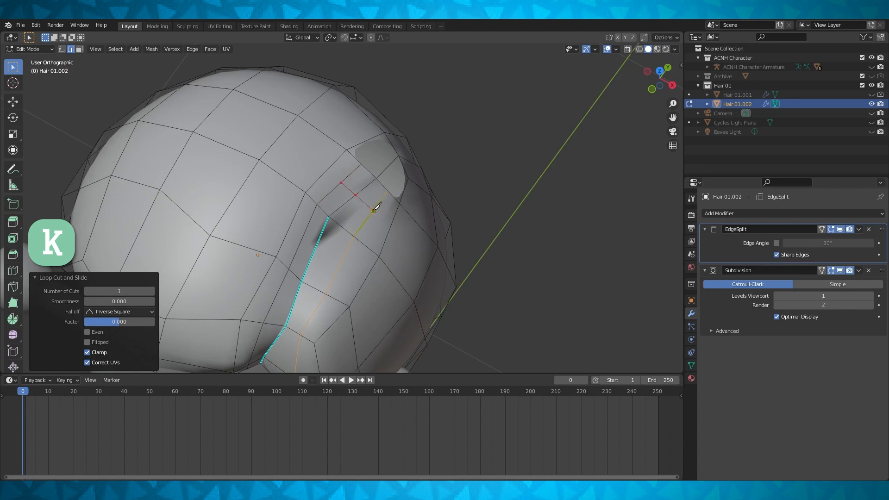
pyautogui.press('Return')
# Step: Merge the extra loop vertices into the existing vertices at the hole's rim using At Last
pyautogui.moveTo(400, 190); pyautogui.dragTo(369, 176, button='middle')
pyautogui.click(62, 48)
pyautogui.press('m')
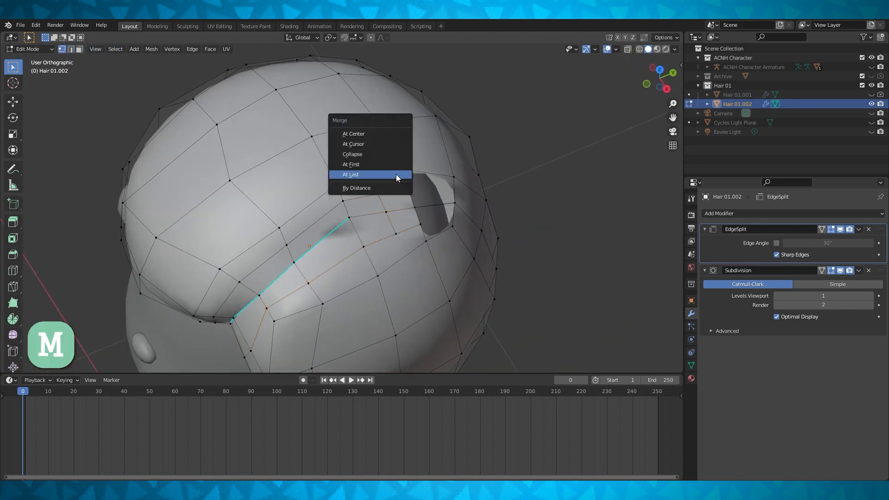
pyautogui.click(395, 174)
pyautogui.click(414, 207)
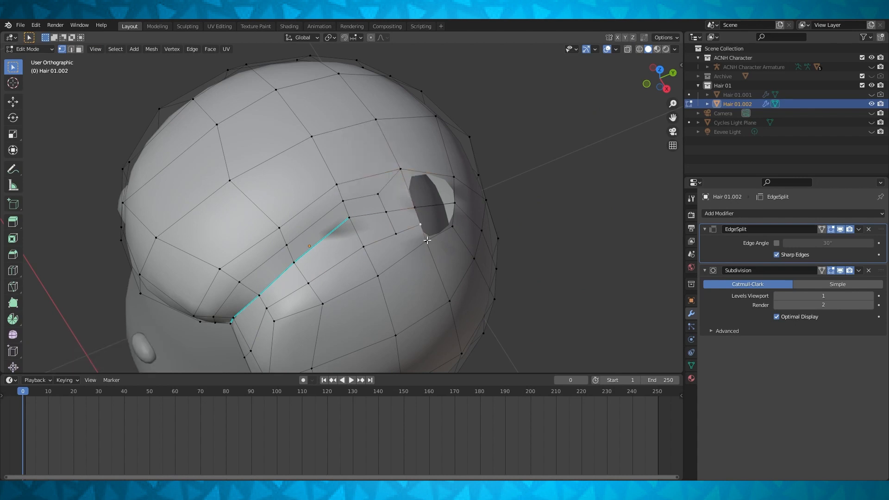
pyautogui.press('m')
pyautogui.click(427, 242)
# Step: Fill the hole beyond the parting with new faces and check the smoothed hair in Object Mode
pyautogui.moveTo(427, 242); pyautogui.dragTo(474, 218, button='middle')
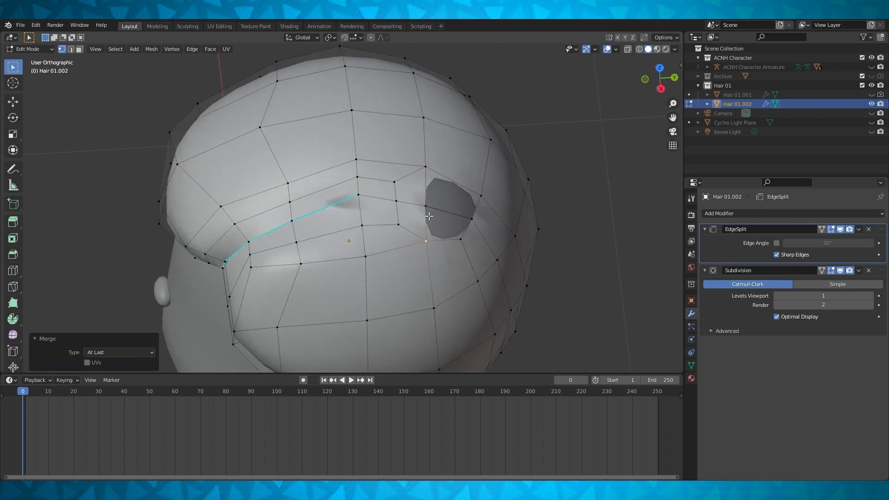
pyautogui.press('f')
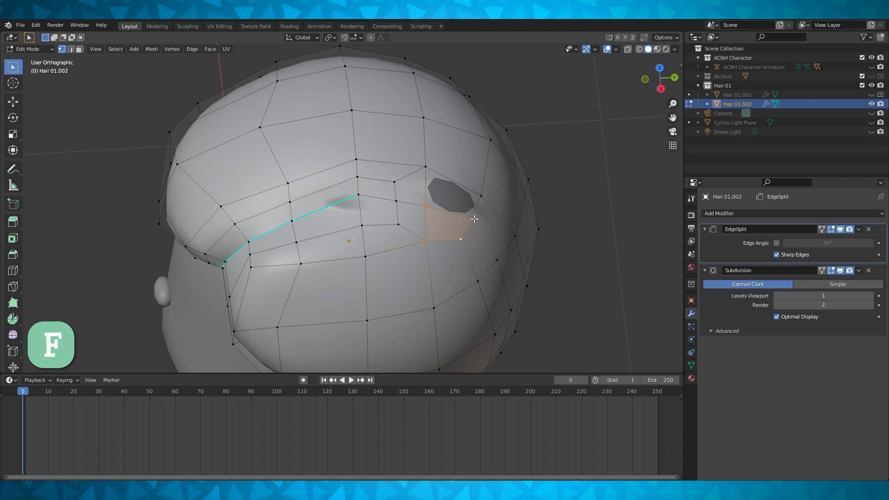
pyautogui.press('f')
pyautogui.press('Tab')
pyautogui.moveTo(477, 198); pyautogui.dragTo(379, 137, button='middle')
pyautogui.press('Tab')
pyautogui.press('Tab')
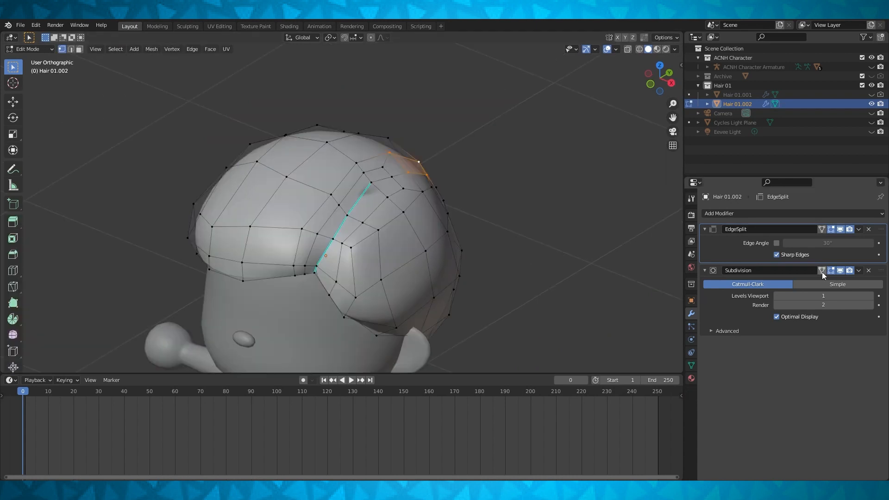
# Step: Turn off the Subdivision modifier's Optimal Display and Edit Mode display, and view the hair in Object Mode
pyautogui.click(822, 272)
pyautogui.click(821, 270)
pyautogui.click(832, 272)
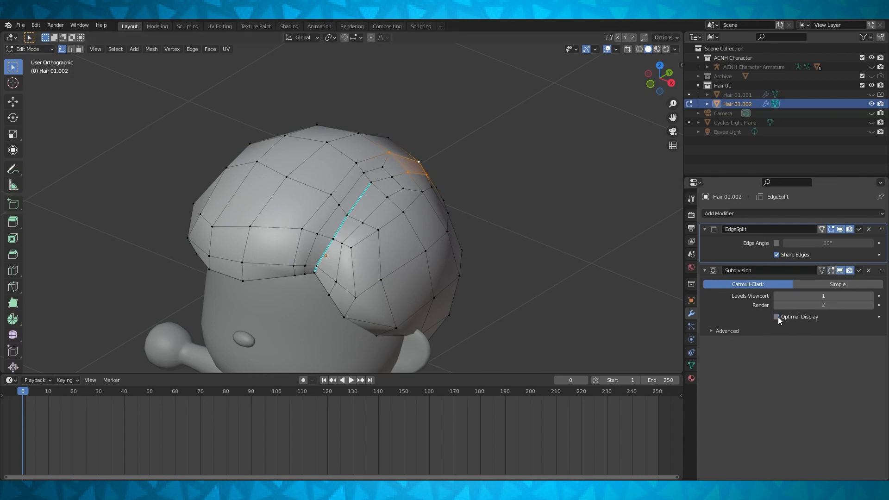
pyautogui.click(832, 270)
pyautogui.click(832, 271)
pyautogui.click(832, 271)
pyautogui.press('Tab')
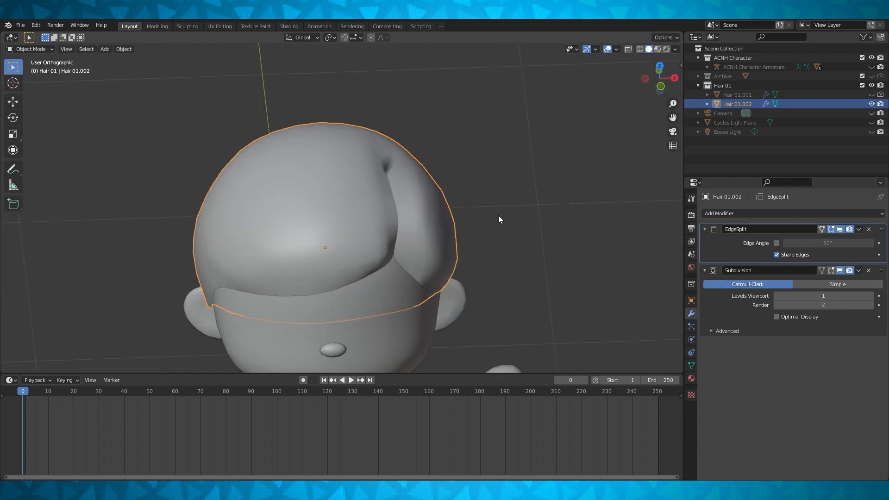
pyautogui.press('Tab')
# Step: In Front view, move the crease vertex beside the parting's top about 0.018 m along X and 0.019 m along Z
pyautogui.moveTo(443, 210)
pyautogui.mouseDown(button='middle')
pyautogui.moveTo(454, 218)
pyautogui.moveTo(443, 222)
pyautogui.mouseUp(button='middle')
pyautogui.moveTo(404, 194); pyautogui.dragTo(450, 148, button='middle')
pyautogui.scroll(2, 413, 163)
pyautogui.click(373, 193)
pyautogui.moveTo(496, 169); pyautogui.dragTo(407, 174, button='middle')
pyautogui.press('KP_1')
pyautogui.scroll(3, 499, 156)
pyautogui.press('g')
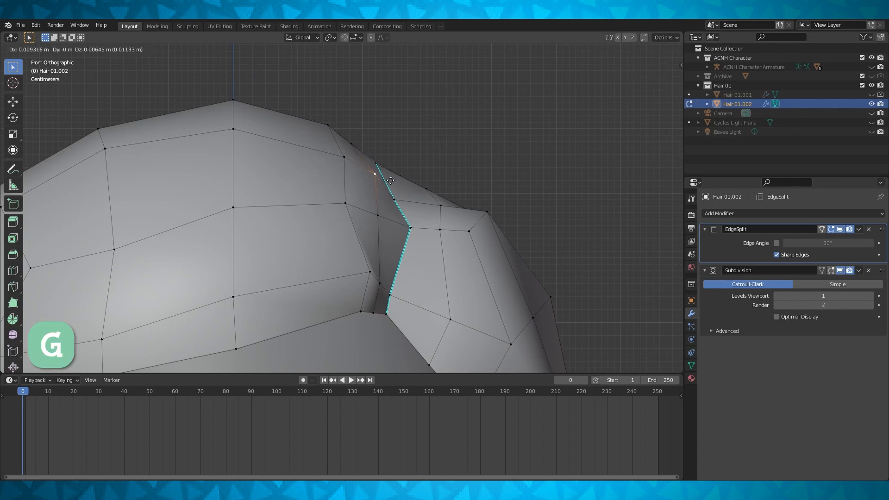
pyautogui.click(396, 172)
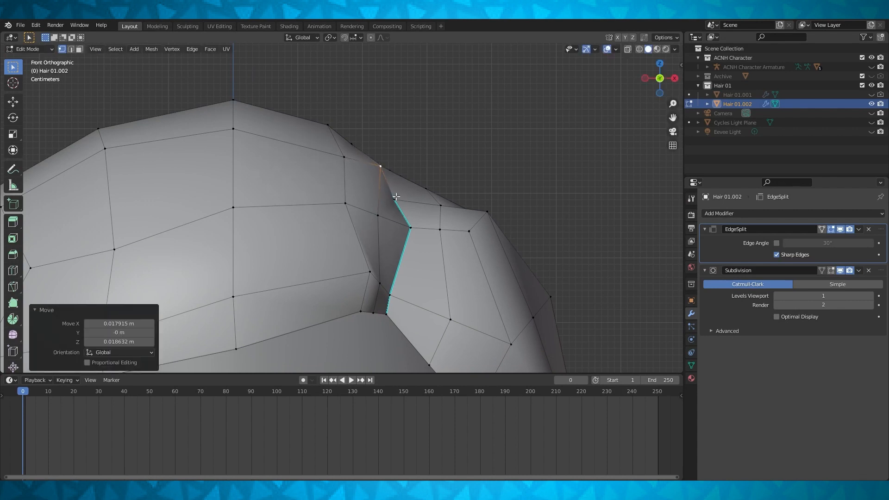
# Step: Move the next two vertices down the crease upward and slightly toward the sharp parting edge
pyautogui.click(378, 214)
pyautogui.press('g')
pyautogui.press('g')
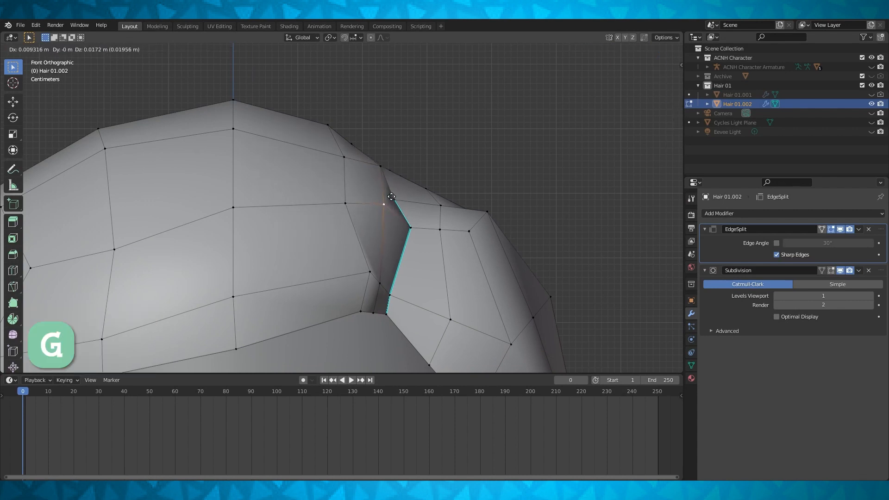
pyautogui.click(392, 198)
pyautogui.keyDown('shift'); pyautogui.moveTo(384, 218); pyautogui.dragTo(384, 187, button='middle'); pyautogui.keyUp('shift')
pyautogui.click(380, 250)
pyautogui.press('g')
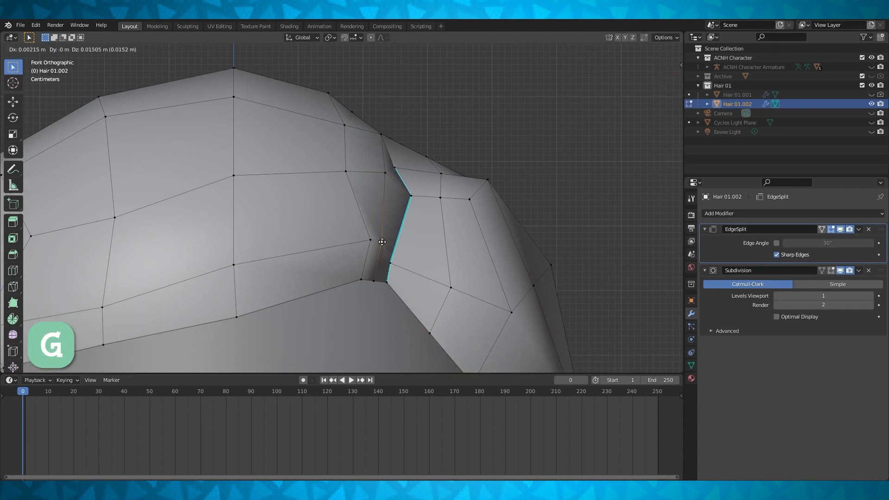
pyautogui.click(385, 228)
# Step: Merge the two fringe-border vertices beside the parting's lower end at their center
pyautogui.moveTo(407, 240); pyautogui.dragTo(423, 216, button='middle')
pyautogui.scroll(1, 423, 215)
pyautogui.click(364, 272)
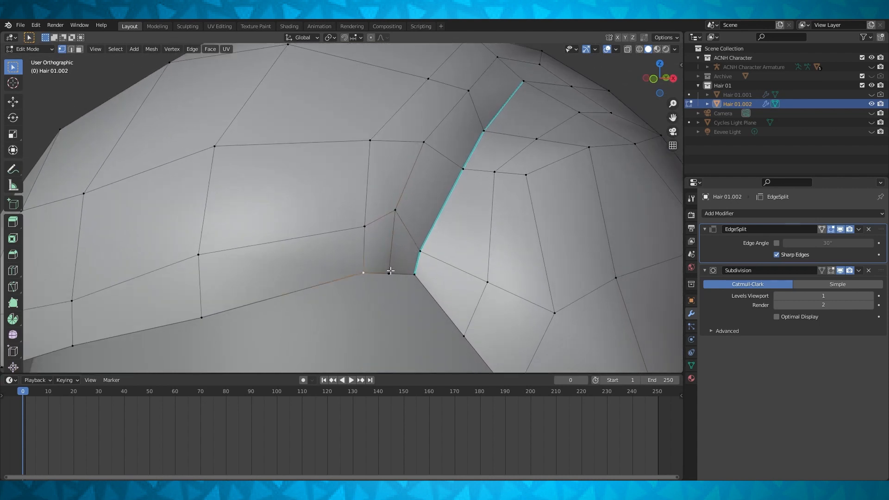
pyautogui.moveTo(401, 261); pyautogui.dragTo(396, 260, button='middle')
pyautogui.press('m')
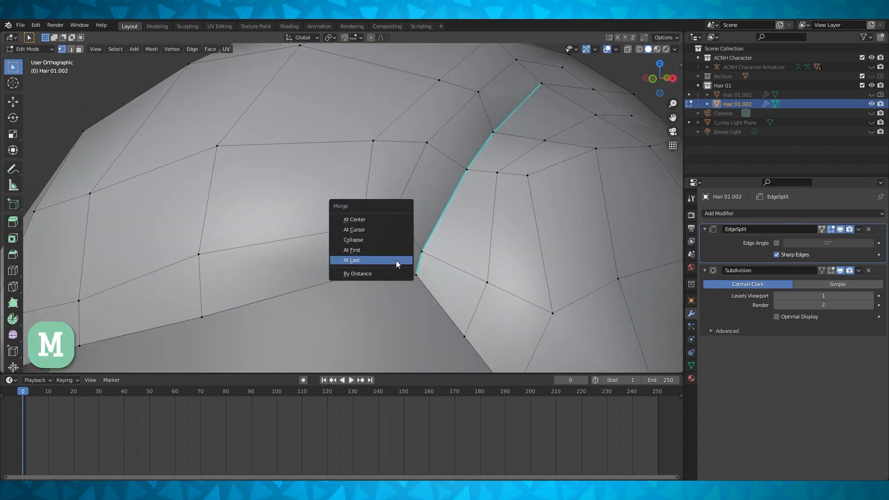
pyautogui.click(370, 220)
# Step: Slide the merged fringe-border vertex toward the parting by a factor of about 0.112
pyautogui.moveTo(369, 219); pyautogui.dragTo(403, 266, button='middle')
pyautogui.press('g')
pyautogui.press('g')
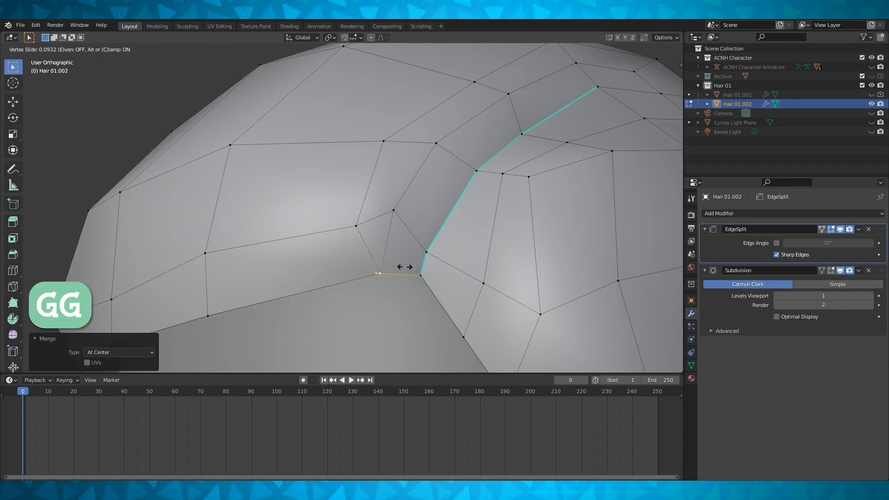
pyautogui.click(406, 265)
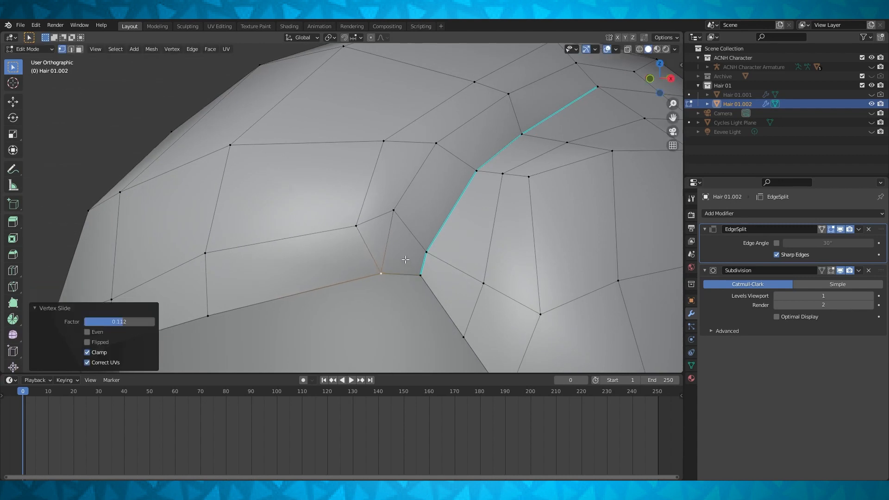
# Step: In Front view, move the lowest inner crease vertex down toward the parting's lower end
pyautogui.click(395, 211)
pyautogui.moveTo(398, 213); pyautogui.dragTo(461, 235, button='middle')
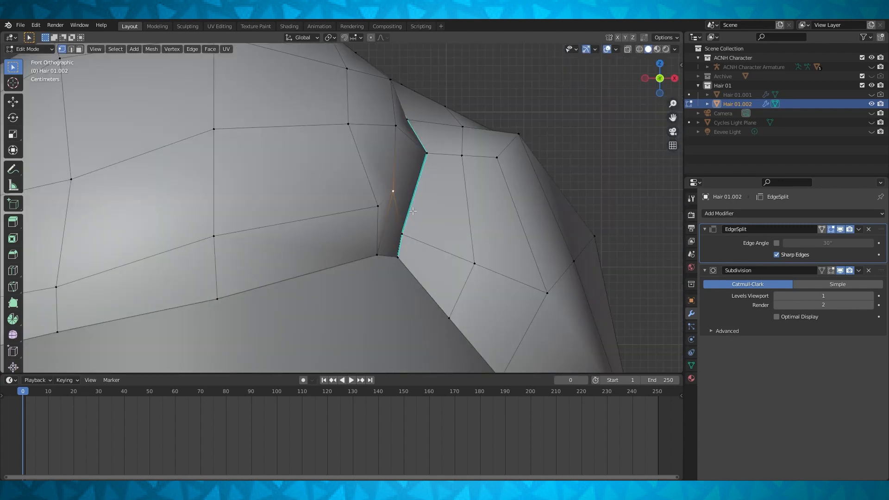
pyautogui.press('g')
pyautogui.click(417, 232)
# Step: Move the sharp edge vertex above the parting's lower end about 0.006 m along X and check the smoothed hair
pyautogui.moveTo(416, 232)
pyautogui.mouseDown(button='middle')
pyautogui.moveTo(492, 272)
pyautogui.moveTo(409, 232)
pyautogui.mouseUp(button='middle')
pyautogui.click(408, 230)
pyautogui.press('KP_1')
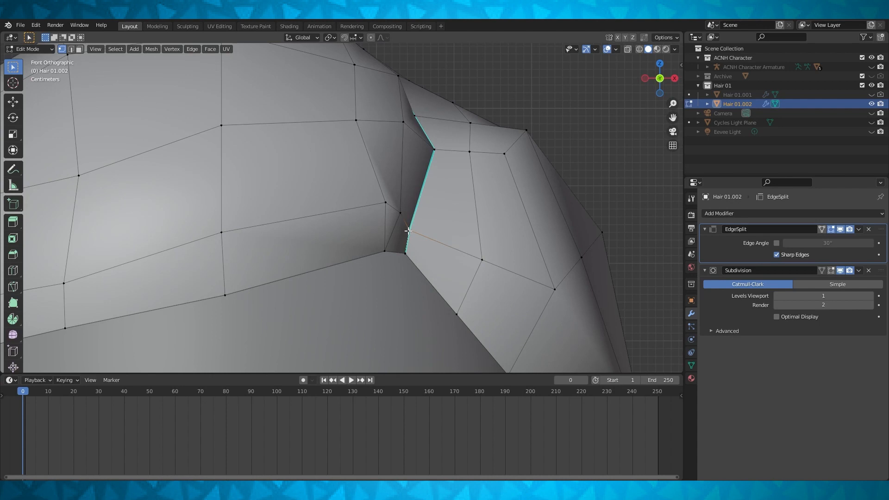
pyautogui.press('g')
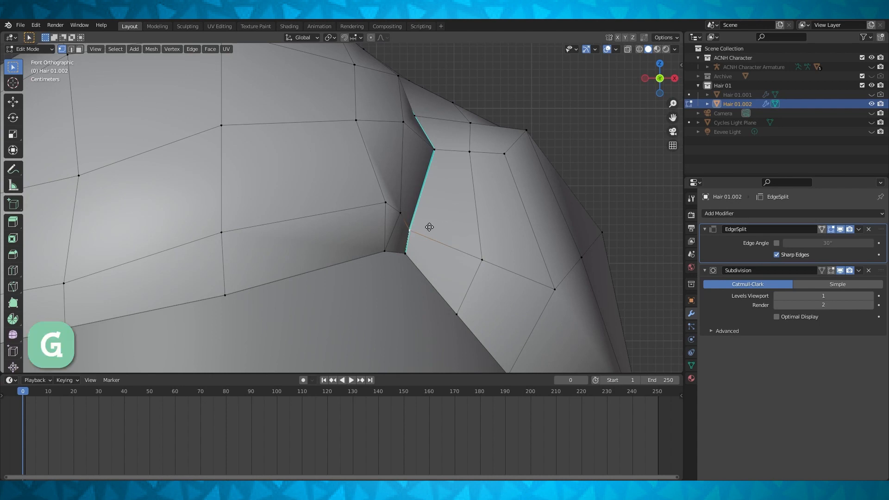
pyautogui.click(451, 225)
pyautogui.moveTo(451, 224); pyautogui.dragTo(417, 250, button='middle')
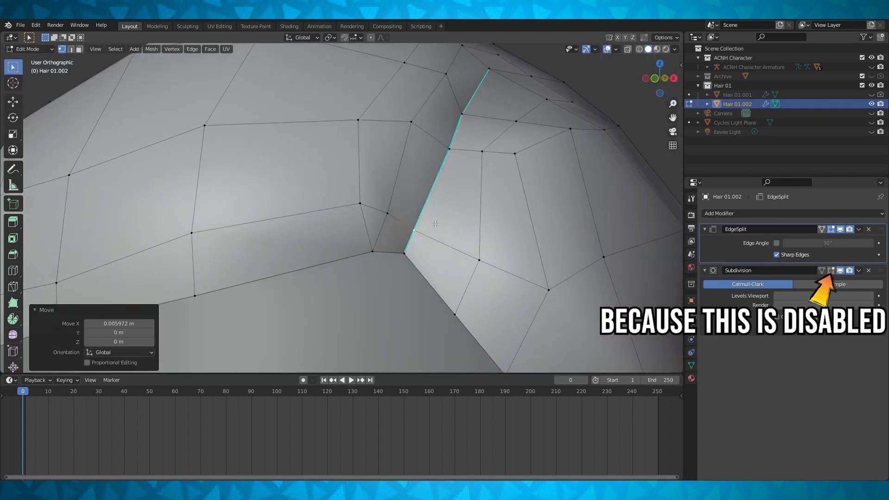
pyautogui.scroll(-3, 417, 245)
pyautogui.moveTo(523, 241); pyautogui.dragTo(468, 250, button='middle')
pyautogui.scroll(-3, 520, 226)
pyautogui.press('Tab')
pyautogui.press('Tab')
# Step: Move the lowest inner crease vertex back along Y and check the result in Object Mode
pyautogui.keyDown('shift'); pyautogui.moveTo(393, 287); pyautogui.dragTo(445, 231, button='middle'); pyautogui.keyUp('shift')
pyautogui.scroll(3, 445, 232)
pyautogui.moveTo(445, 231); pyautogui.dragTo(398, 252, button='middle')
pyautogui.click(379, 253)
pyautogui.scroll(1, 379, 253)
pyautogui.press('g')
pyautogui.press('y')
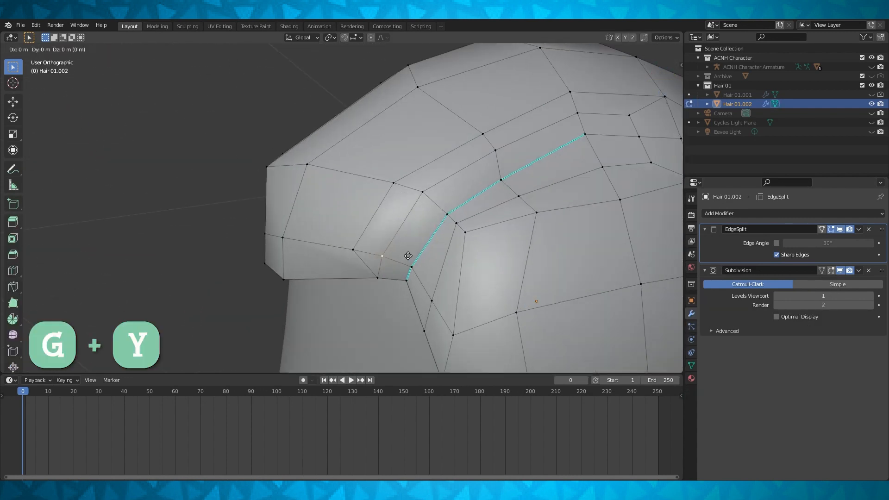
pyautogui.click(430, 251)
pyautogui.moveTo(433, 251)
pyautogui.mouseDown(button='middle')
pyautogui.moveTo(458, 234)
pyautogui.moveTo(433, 262)
pyautogui.mouseUp(button='middle')
pyautogui.press('Tab')
pyautogui.press('Tab')
# Step: Slide the side hair's border vertex below the parting along its edge and move it along Y
pyautogui.scroll(-1, 471, 255)
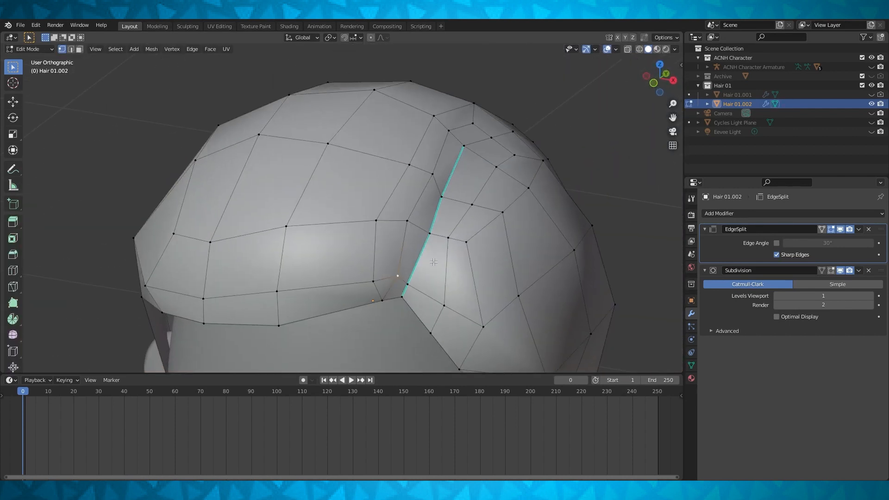
pyautogui.press('KP_1')
pyautogui.scroll(3, 470, 291)
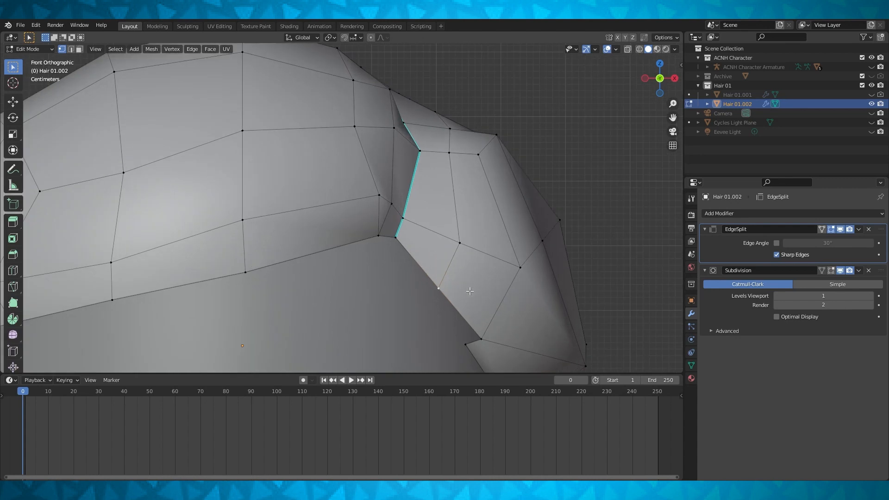
pyautogui.press('g')
pyautogui.press('g')
pyautogui.click(478, 292)
pyautogui.moveTo(477, 292); pyautogui.dragTo(477, 273, button='middle')
pyautogui.press('g')
pyautogui.press('y')
pyautogui.click(527, 274)
# Step: Subdivide the border edge that spans the gap beneath the side hair, below the parting
pyautogui.scroll(-3, 464, 268)
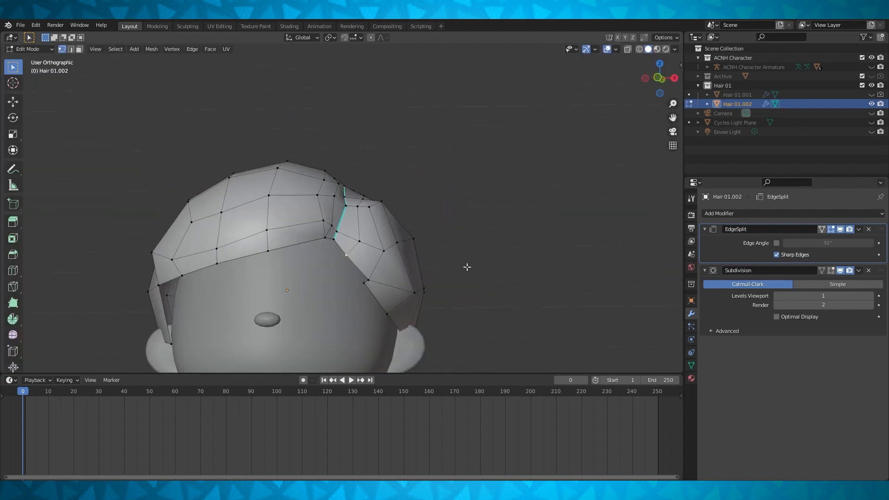
pyautogui.scroll(1, 435, 277)
pyautogui.keyDown('shift'); pyautogui.moveTo(412, 276); pyautogui.dragTo(396, 239, button='middle'); pyautogui.keyUp('shift')
pyautogui.moveTo(387, 235); pyautogui.dragTo(425, 306, button='middle')
pyautogui.press('F3')
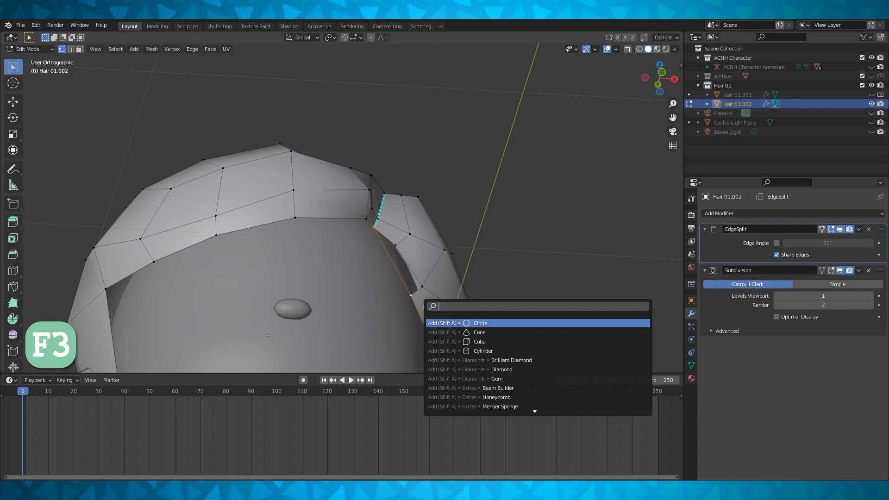
pyautogui.write('sub')
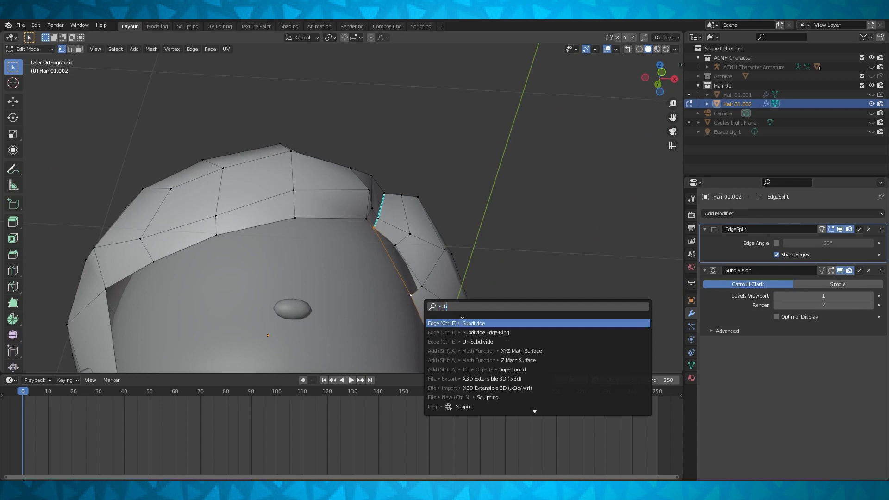
pyautogui.click(463, 322)
# Step: Fill the gap between the subdivided border edge and the side hair with a face
pyautogui.moveTo(462, 318); pyautogui.dragTo(425, 277, button='middle')
pyautogui.click(423, 267)
pyautogui.press('f')
# Step: In Front view, slide the subdivided edge's middle vertex along the side hair border and check the smoothed hair
pyautogui.press('KP_1')
pyautogui.scroll(2, 457, 287)
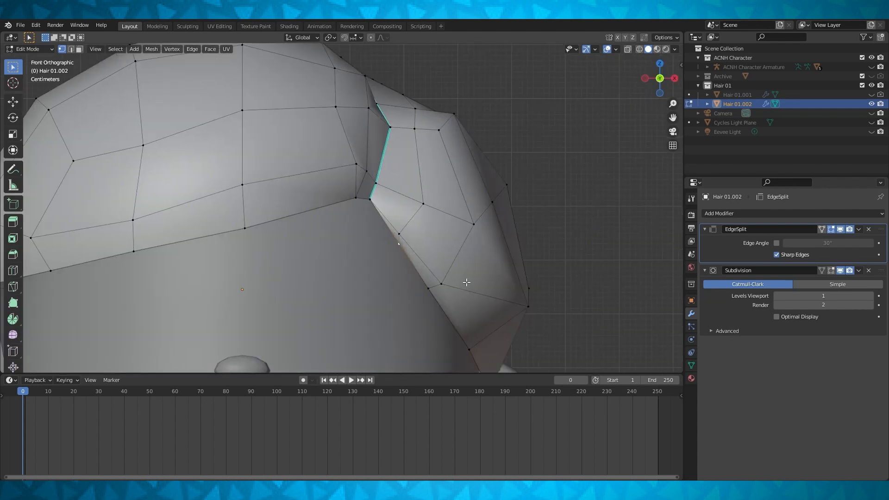
pyautogui.press('g')
pyautogui.press('g')
pyautogui.click(460, 276)
pyautogui.press('Tab')
pyautogui.moveTo(447, 279); pyautogui.dragTo(422, 276, button='middle')
pyautogui.scroll(-2, 432, 274)
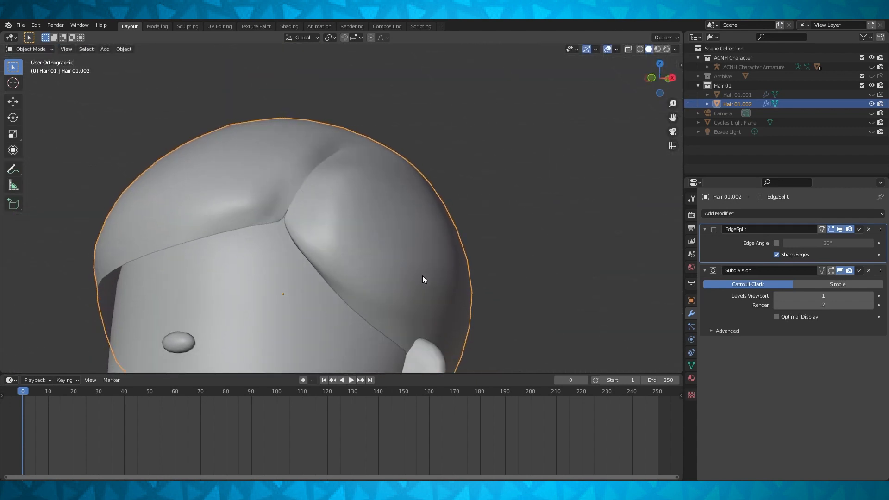
# Step: Turn on the Subdivision modifier's Edit Mode display and move a vertex near the parting along Y
pyautogui.press('Tab')
pyautogui.click(832, 272)
pyautogui.moveTo(389, 217); pyautogui.dragTo(424, 213, button='middle')
pyautogui.scroll(2, 393, 211)
pyautogui.keyDown('shift'); pyautogui.moveTo(352, 250); pyautogui.dragTo(395, 252, button='middle'); pyautogui.keyUp('shift')
pyautogui.click(381, 201)
pyautogui.press('g')
pyautogui.press('y')
pyautogui.click(408, 215)
# Step: In Front view, move the same vertex near the parting along X
pyautogui.press('KP_1')
pyautogui.press('g')
pyautogui.press('x')
pyautogui.click(438, 250)
# Step: Move the side hair vertex beside the parting's lower end up and inward in Front view, and adjust it along Y
pyautogui.scroll(-3, 436, 250)
pyautogui.scroll(1, 414, 245)
pyautogui.scroll(1, 391, 250)
pyautogui.click(384, 248)
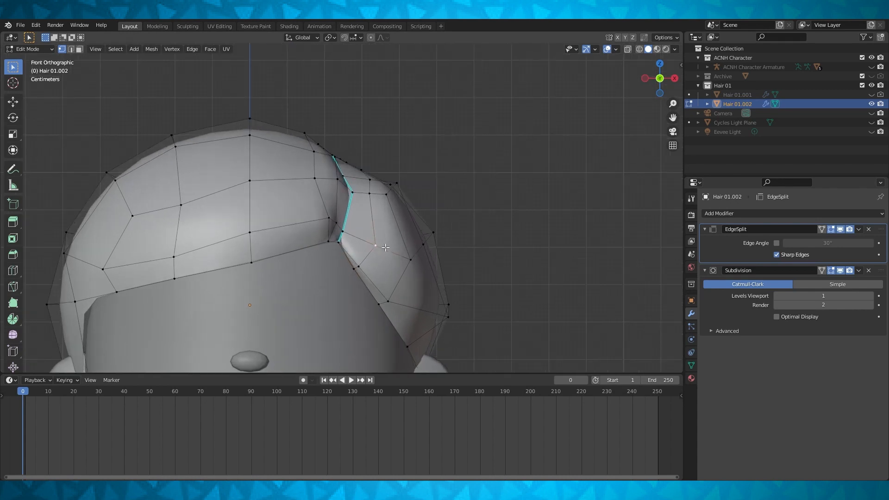
pyautogui.press('g')
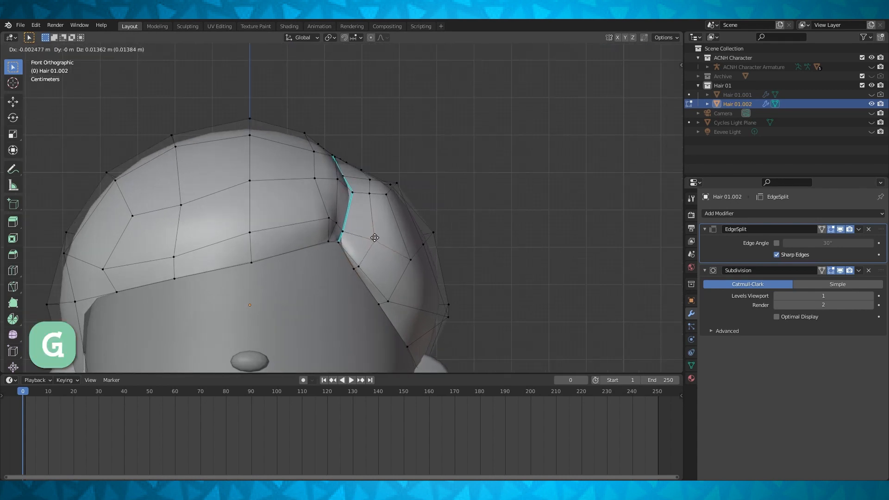
pyautogui.click(363, 230)
pyautogui.moveTo(363, 231); pyautogui.dragTo(344, 271, button='middle')
pyautogui.press('g')
pyautogui.press('y')
pyautogui.click(366, 229)
# Step: In Front view, move the next side hair vertex up the same edge line closer to the sharp parting edge
pyautogui.click(369, 212)
pyautogui.moveTo(370, 211); pyautogui.dragTo(393, 190, button='middle')
pyautogui.press('KP_1')
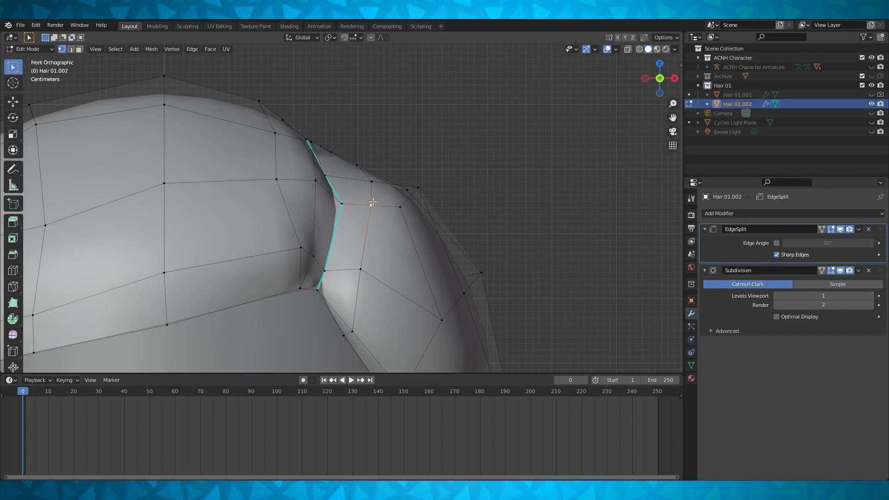
pyautogui.press('g')
pyautogui.click(371, 182)
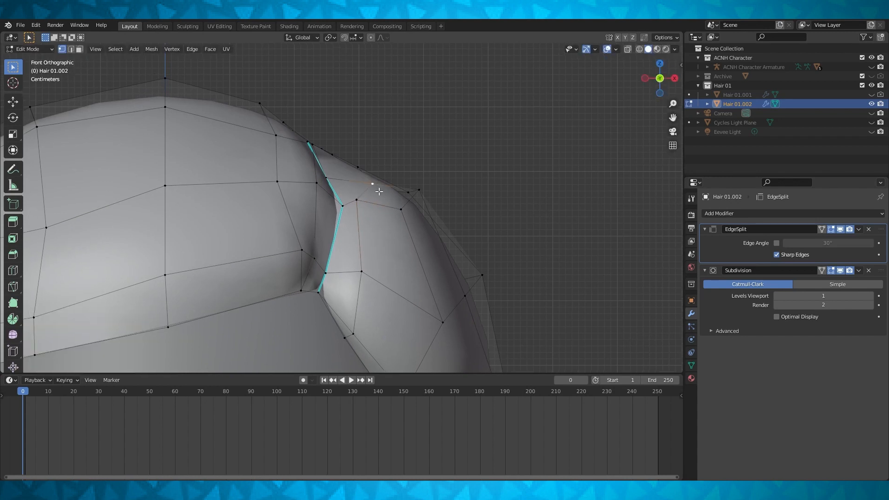
# Step: In Front view, raise two vertices at the top of the side hair beside the parting and check the smoothed hair
pyautogui.keyDown('shift'); pyautogui.moveTo(381, 185); pyautogui.dragTo(399, 221, button='middle'); pyautogui.keyUp('shift')
pyautogui.press('g')
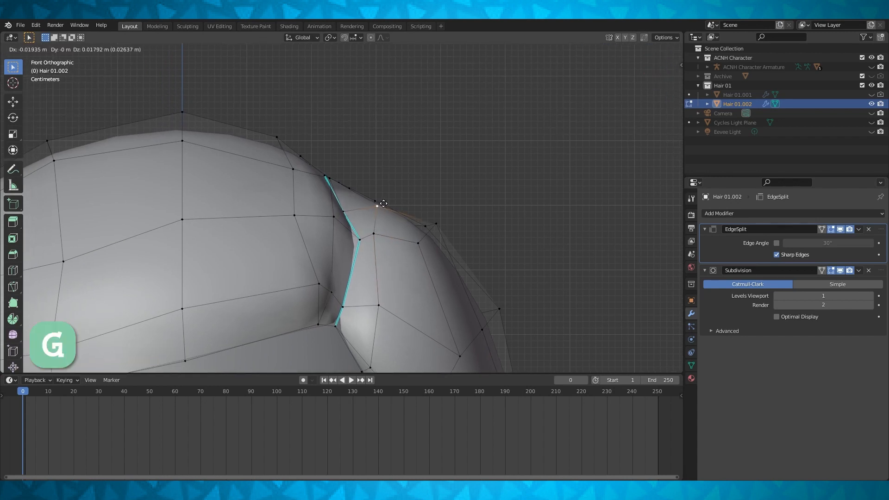
pyautogui.click(388, 191)
pyautogui.moveTo(407, 185)
pyautogui.mouseDown(button='middle')
pyautogui.moveTo(383, 196)
pyautogui.moveTo(409, 188)
pyautogui.moveTo(392, 182)
pyautogui.moveTo(417, 200)
pyautogui.mouseUp(button='middle')
pyautogui.press('KP_1')
pyautogui.press('g')
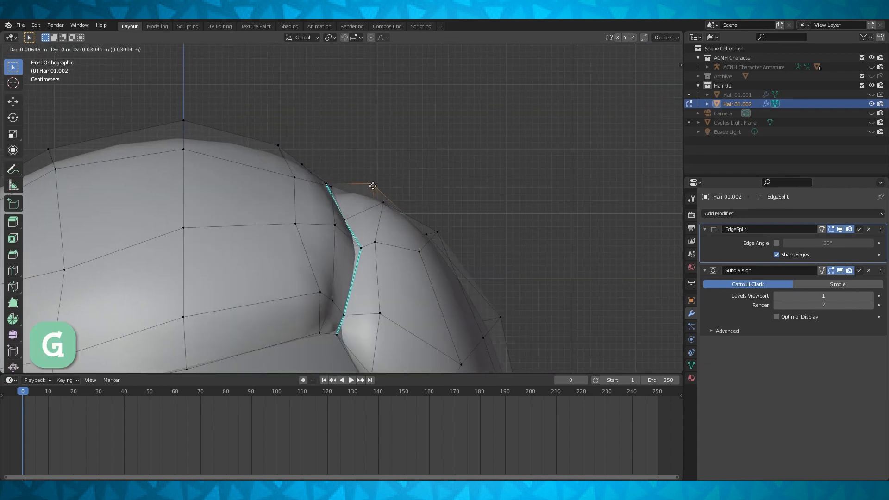
pyautogui.click(363, 173)
pyautogui.moveTo(454, 161); pyautogui.dragTo(458, 231, button='middle')
pyautogui.press('Tab')
pyautogui.press('Tab')
pyautogui.press('Tab')
# Step: Move the EdgeSplit modifier below Subdivision in the modifier stack and check the hair in Object and Edit Mode
pyautogui.moveTo(881, 230); pyautogui.dragTo(884, 315)
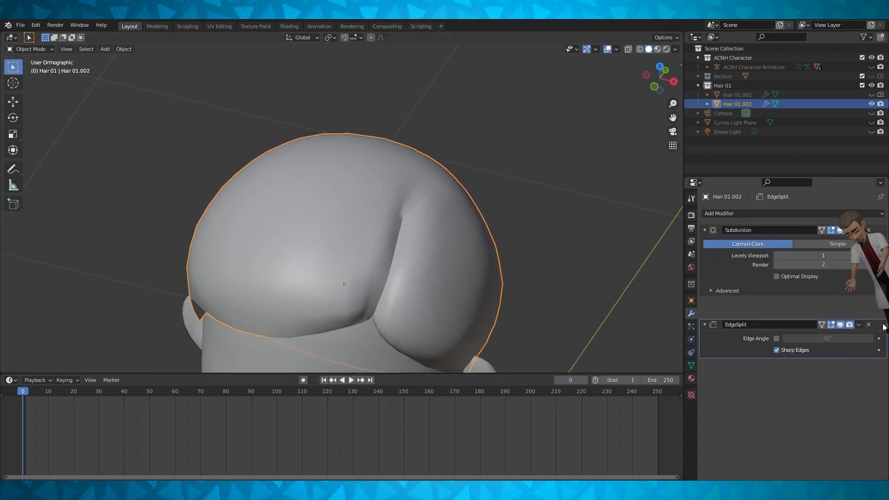
pyautogui.moveTo(551, 206); pyautogui.dragTo(493, 198, button='middle')
pyautogui.moveTo(881, 302)
pyautogui.mouseDown()
pyautogui.moveTo(881, 227)
pyautogui.moveTo(881, 305)
pyautogui.mouseUp()
pyautogui.moveTo(551, 199); pyautogui.dragTo(506, 220, button='middle')
pyautogui.press('Tab')
pyautogui.scroll(-3, 482, 223)
pyautogui.press('Tab')
pyautogui.moveTo(380, 223); pyautogui.dragTo(390, 201, button='middle')
pyautogui.press('Tab')
pyautogui.press('Tab')
# Step: In Front view, extrude the border vertex at the fringe's outer corner inward across the forehead
pyautogui.press('KP_1')
pyautogui.press('KP_Decimal')
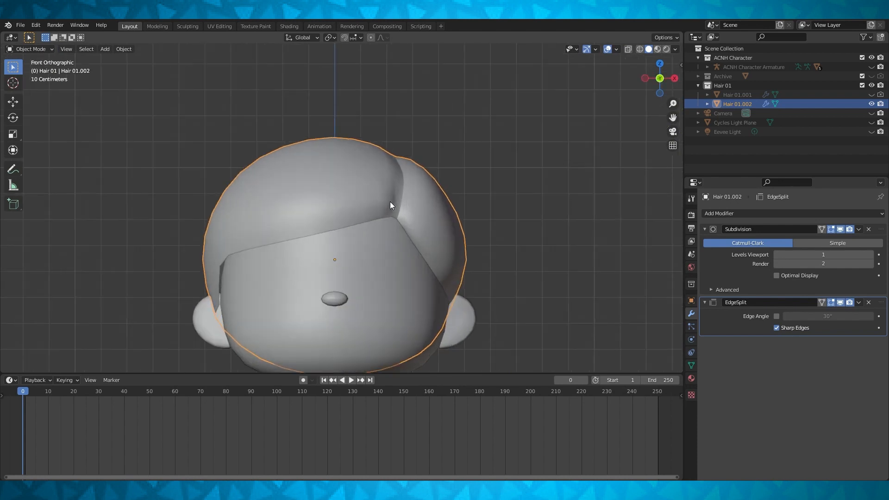
pyautogui.press('Tab')
pyautogui.keyDown('shift'); pyautogui.moveTo(307, 220); pyautogui.dragTo(389, 200, button='middle'); pyautogui.keyUp('shift')
pyautogui.scroll(1, 325, 209)
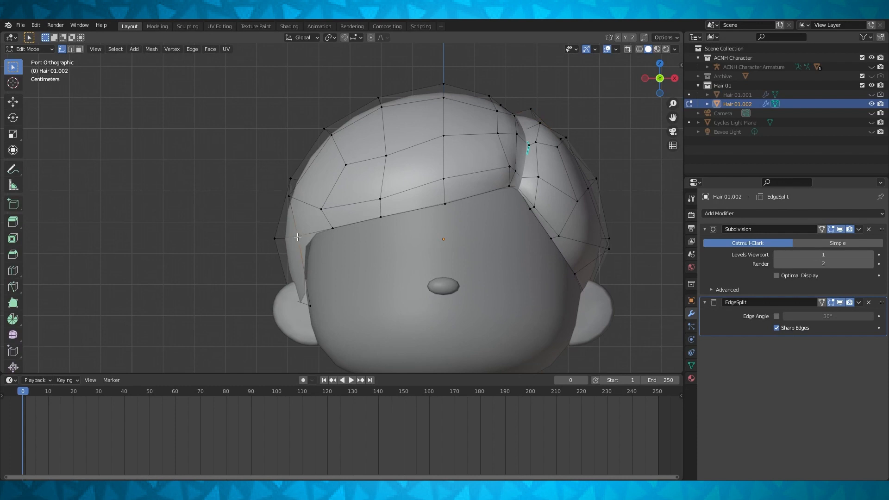
pyautogui.keyDown('shift'); pyautogui.moveTo(298, 237); pyautogui.dragTo(301, 214, button='middle'); pyautogui.keyUp('shift')
pyautogui.scroll(2, 293, 217)
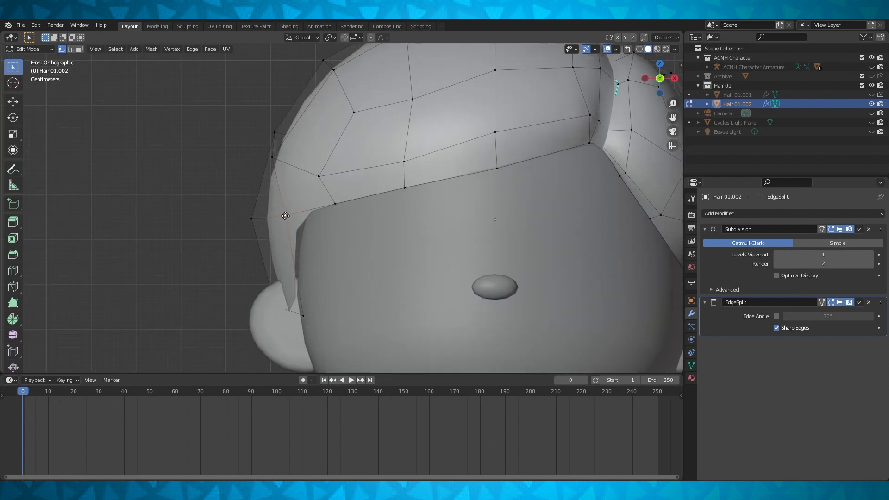
pyautogui.press('e')
pyautogui.click(309, 217)
pyautogui.press('e')
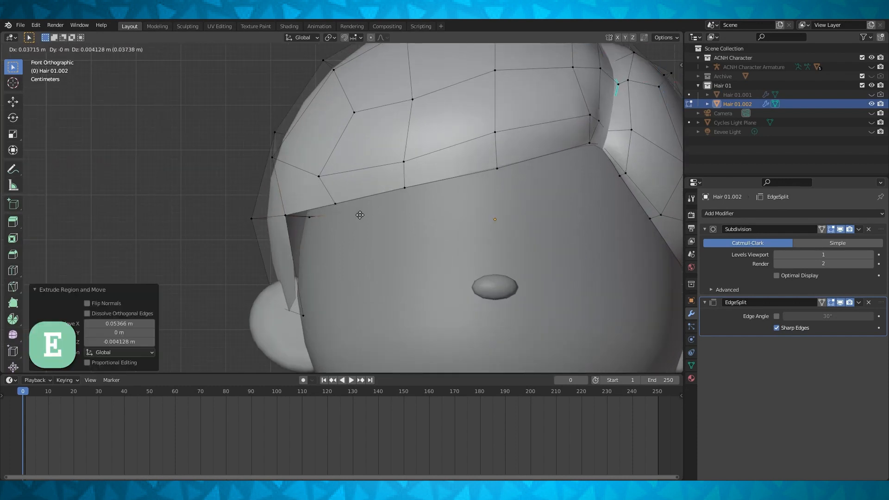
pyautogui.hotkey('ctrl', 'z')
pyautogui.click(640, 49)
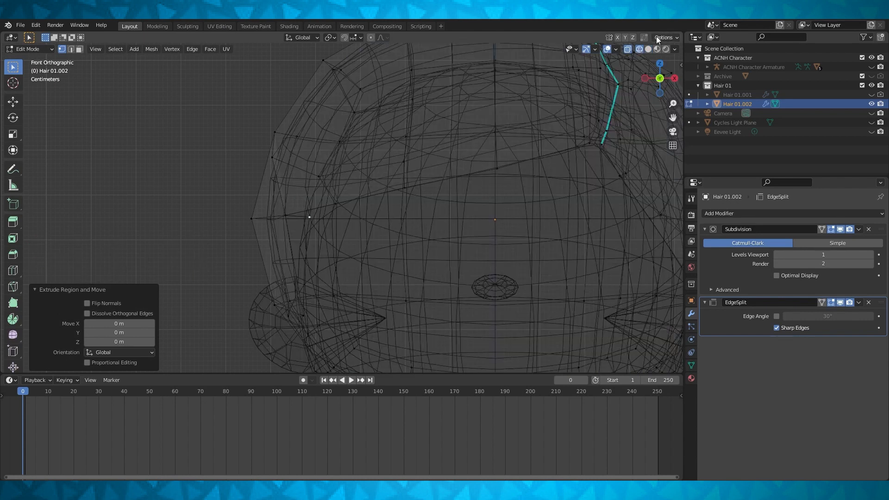
pyautogui.click(648, 49)
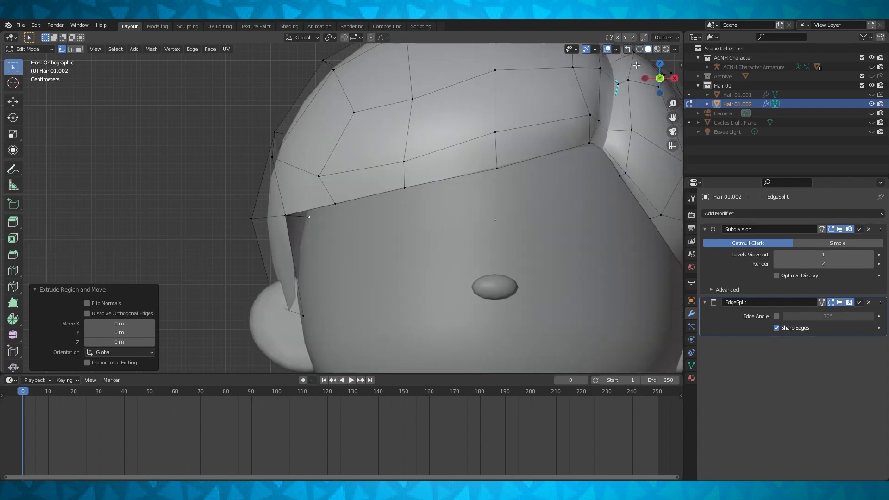
# Step: Hide the ACNH Character collection and extrude a chain of vertices just below the fringe border up to the parting
pyautogui.click(871, 58)
pyautogui.keyDown('shift'); pyautogui.moveTo(338, 244); pyautogui.dragTo(374, 241, button='middle'); pyautogui.keyUp('shift')
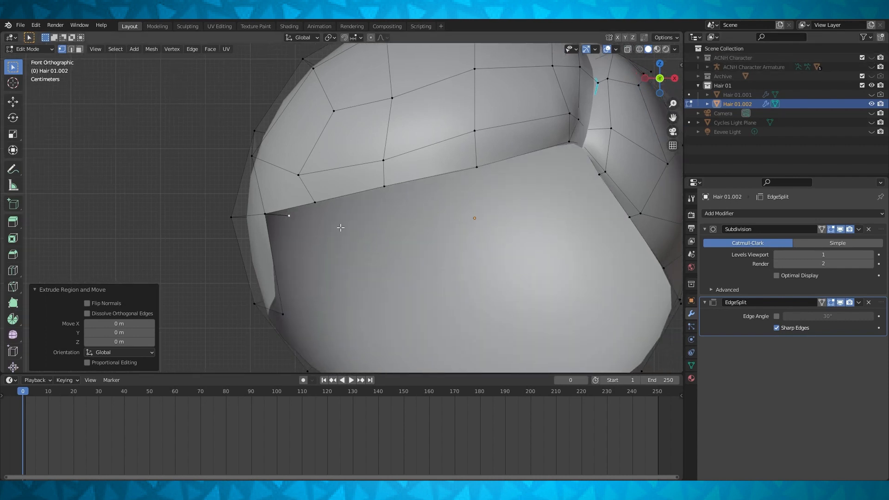
pyautogui.press('e')
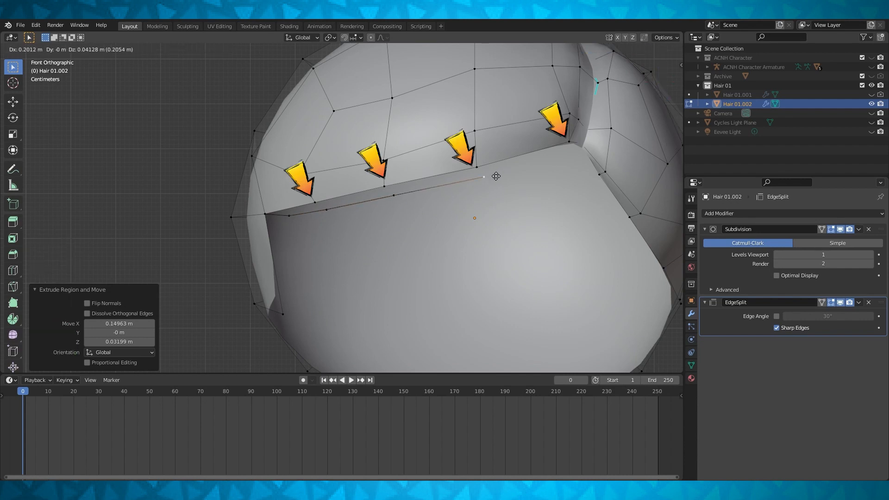
pyautogui.click(583, 151)
# Step: Move the extruded chain's vertices near the fringe's outer corner along Y to follow the hair's curve
pyautogui.keyDown('shift'); pyautogui.moveTo(320, 212); pyautogui.dragTo(449, 212, button='middle'); pyautogui.keyUp('shift')
pyautogui.press('g')
pyautogui.press('y')
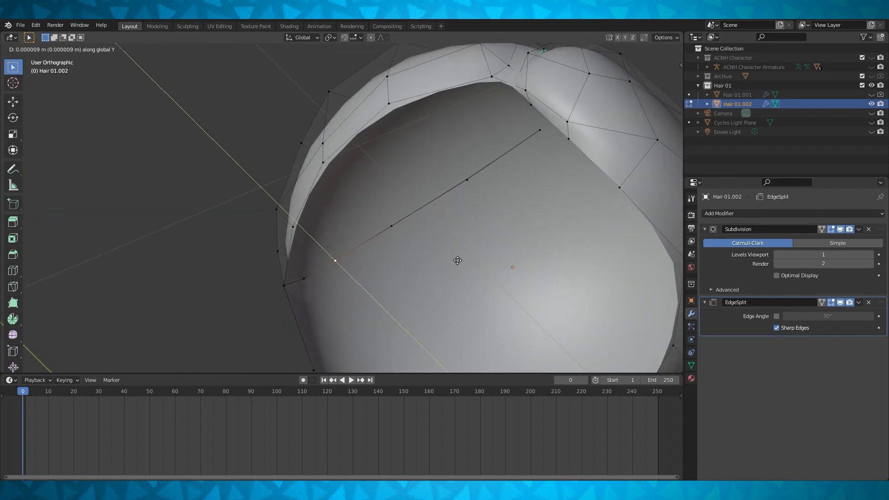
pyautogui.click(422, 240)
pyautogui.moveTo(421, 239); pyautogui.dragTo(428, 273, button='middle')
pyautogui.click(382, 249)
pyautogui.press('g')
pyautogui.press('y')
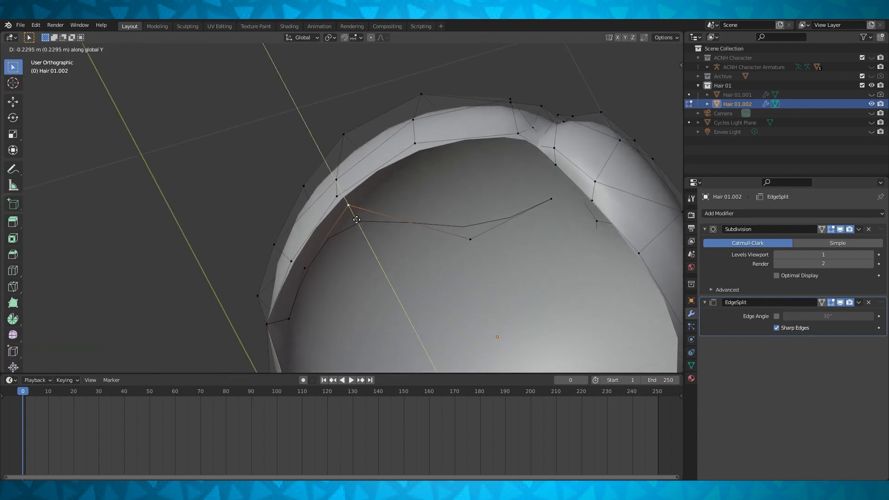
pyautogui.click(356, 220)
# Step: Move the chain's second-to-last vertex along Y to follow the fringe border
pyautogui.keyDown('shift'); pyautogui.moveTo(357, 219); pyautogui.dragTo(345, 232, button='middle'); pyautogui.keyUp('shift')
pyautogui.click(460, 251)
pyautogui.press('g')
pyautogui.press('y')
pyautogui.click(388, 196)
# Step: Move the chain's last vertex along Y toward the parting and adjust its position in Front view
pyautogui.moveTo(388, 196); pyautogui.dragTo(463, 197, button='middle')
pyautogui.press('g')
pyautogui.press('y')
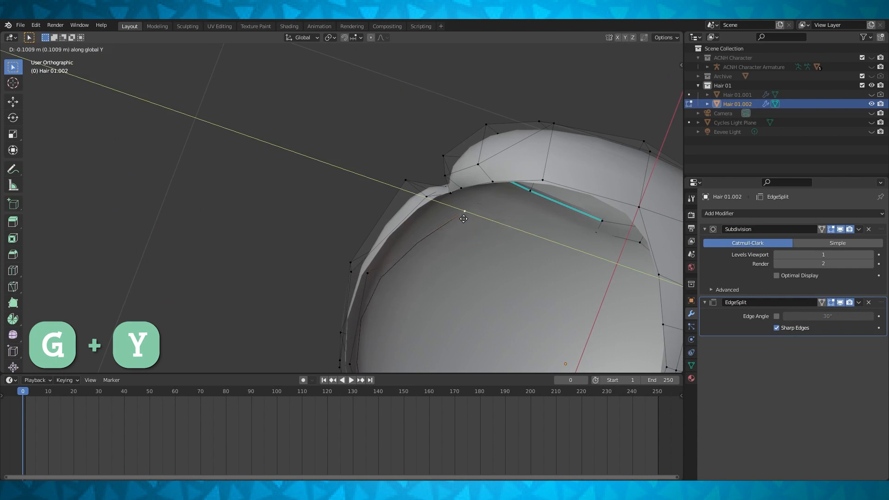
pyautogui.click(427, 208)
pyautogui.moveTo(427, 208); pyautogui.dragTo(415, 246, button='middle')
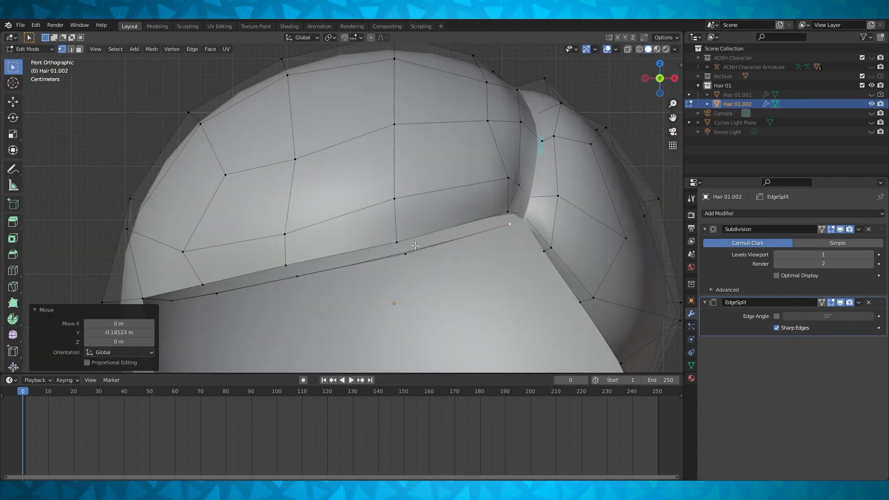
pyautogui.press('g')
pyautogui.click(517, 229)
# Step: Fill the gap between the fringe border and the extruded vertex chain with faces, from the sideburn to the parting
pyautogui.moveTo(516, 228); pyautogui.dragTo(290, 252, button='middle')
pyautogui.click(285, 256)
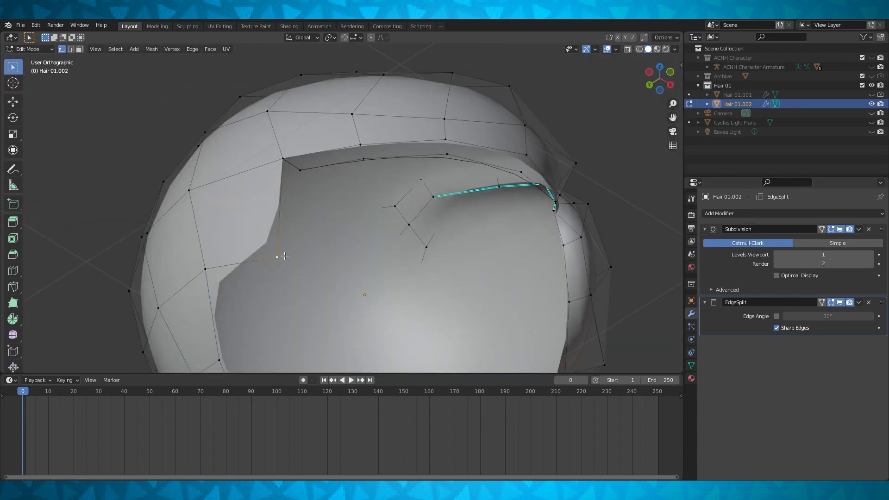
pyautogui.keyDown('shift'); pyautogui.click(284, 160); pyautogui.keyUp('shift')
pyautogui.press('f')
pyautogui.press('f')
pyautogui.press('f')
pyautogui.moveTo(432, 164)
pyautogui.mouseDown(button='middle')
pyautogui.moveTo(463, 190)
pyautogui.moveTo(495, 186)
pyautogui.moveTo(480, 195)
pyautogui.moveTo(510, 216)
pyautogui.moveTo(528, 203)
pyautogui.moveTo(523, 236)
pyautogui.mouseUp(button='middle')
pyautogui.press('f')
pyautogui.press('f')
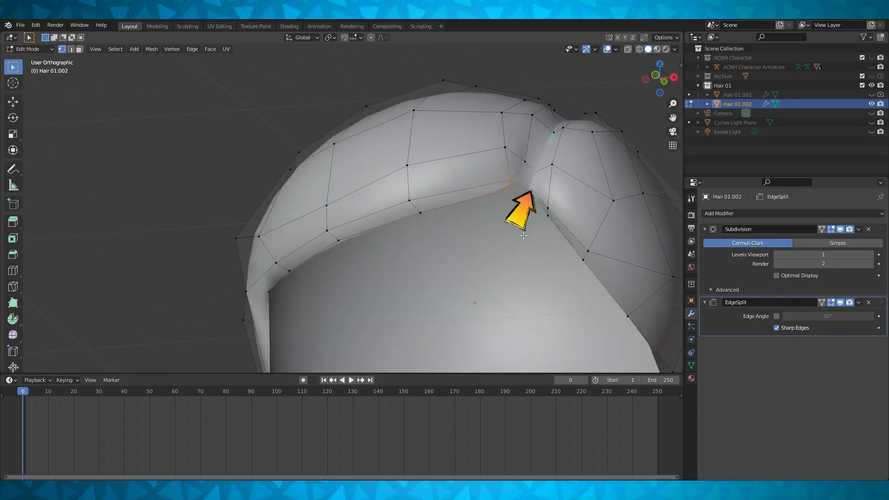
pyautogui.moveTo(524, 236); pyautogui.dragTo(292, 218, button='middle')
pyautogui.press('f')
# Step: Examine the filled fringe and its outer corner in Object and Edit Mode for shading problems
pyautogui.press('Tab')
pyautogui.press('Tab')
pyautogui.press('Tab')
pyautogui.press('Tab')
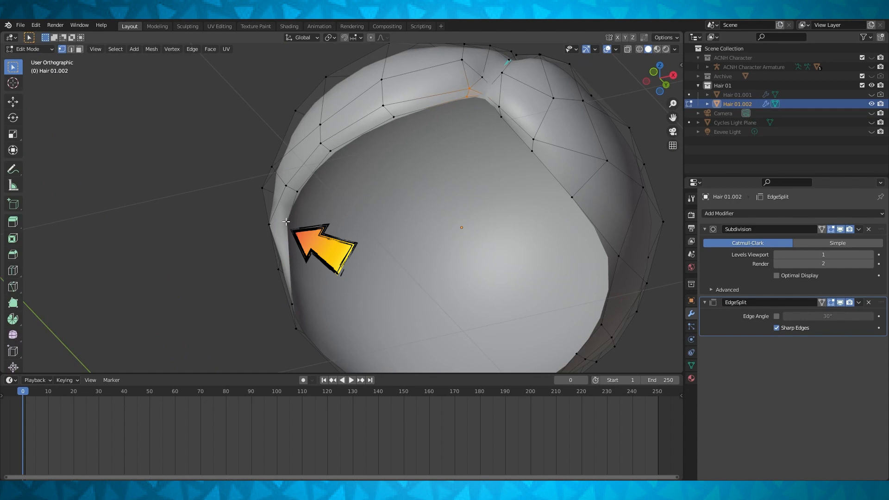
pyautogui.moveTo(286, 221); pyautogui.dragTo(376, 267, button='middle')
pyautogui.press('Tab')
pyautogui.press('Tab')
# Step: Select the whole hair mesh in Wireframe shading, merge its vertices by distance, and return to Solid shading
pyautogui.click(640, 50)
pyautogui.moveTo(534, 151); pyautogui.dragTo(494, 217, button='middle')
pyautogui.press('a')
pyautogui.press('m')
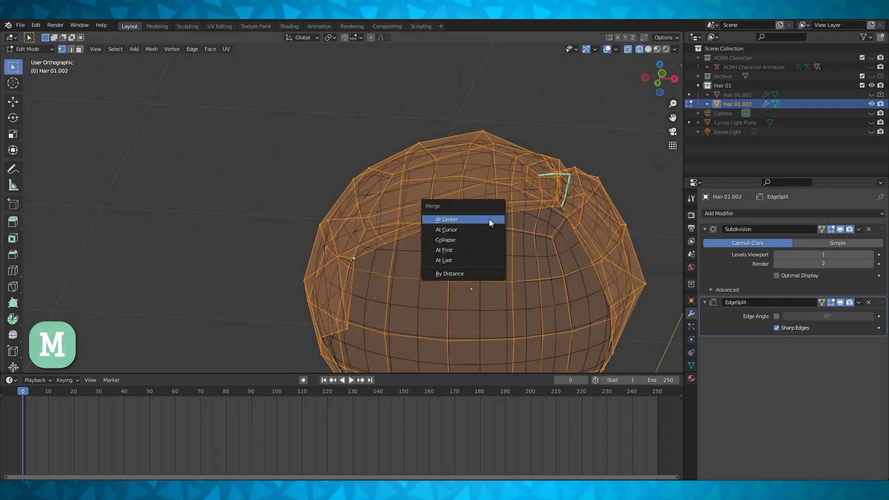
pyautogui.click(460, 273)
pyautogui.click(650, 49)
pyautogui.press('Tab')
pyautogui.moveTo(466, 252); pyautogui.dragTo(440, 188, button='middle')
pyautogui.press('Tab')
# Step: Knife-cut the side hair face along its front border, adding a new vertex between the two border vertices
pyautogui.moveTo(516, 203); pyautogui.dragTo(490, 210, button='middle')
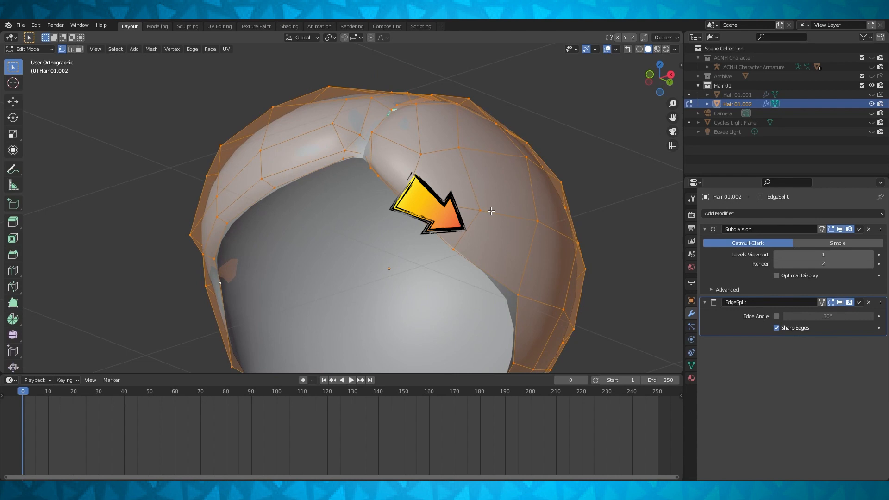
pyautogui.press('k')
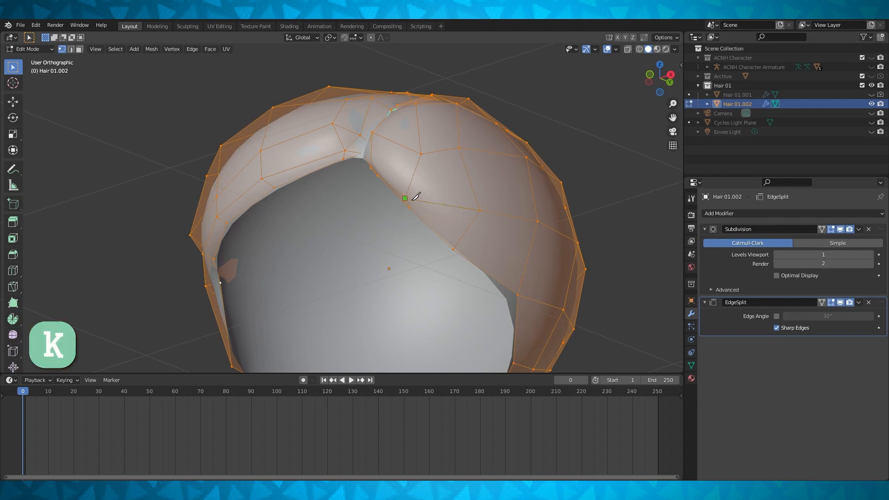
pyautogui.click(509, 288)
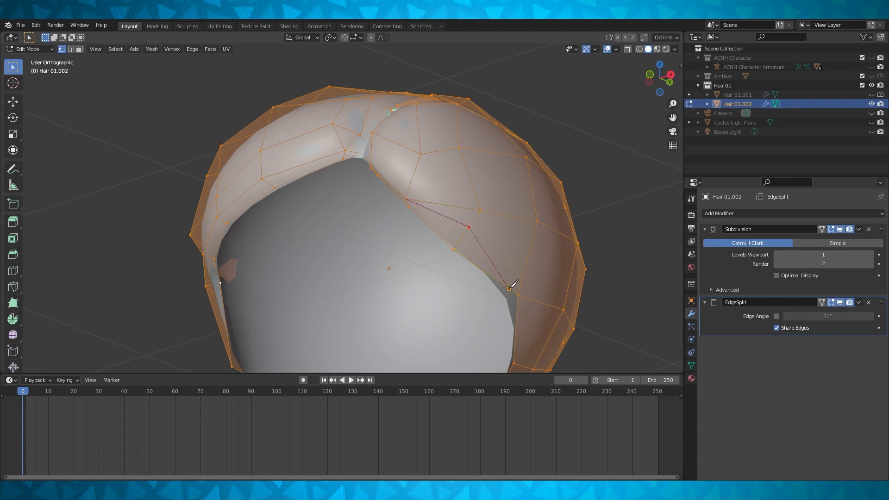
pyautogui.press('Return')
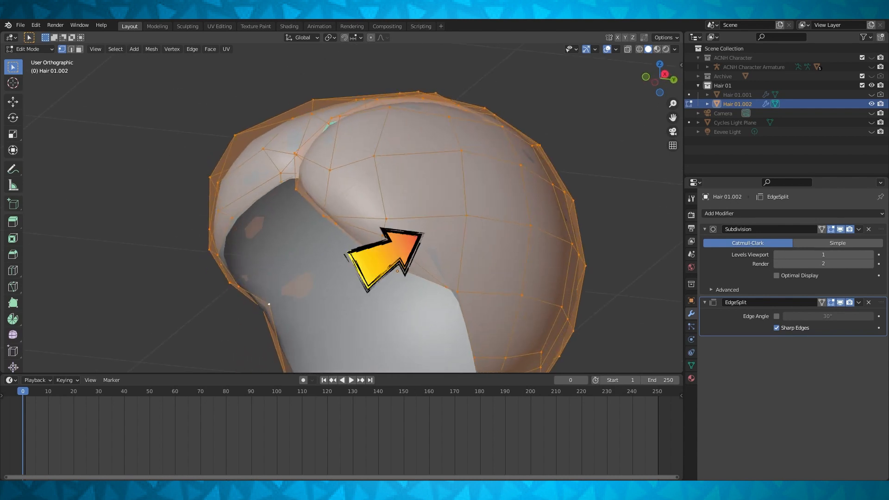
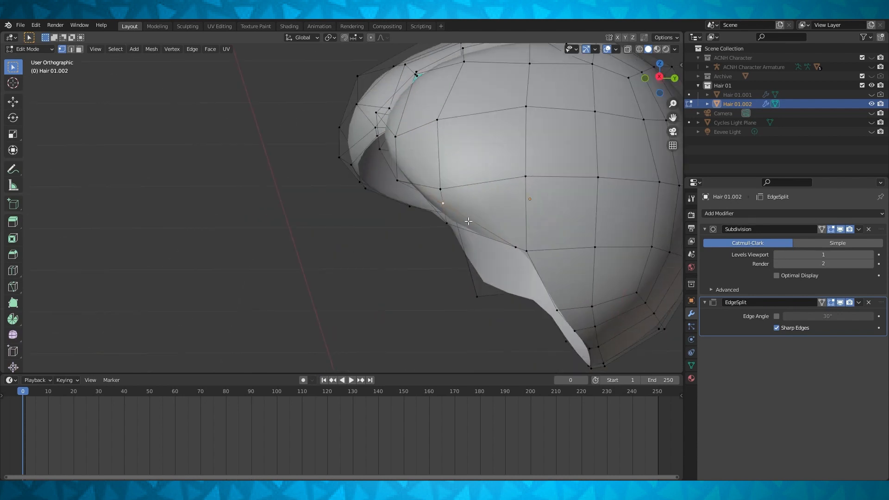
# Step: Move the vertex on the side hair's front border along Y and check the smoothed shape
pyautogui.press('g')
pyautogui.press('y')
pyautogui.click(457, 211)
pyautogui.press('Tab')
pyautogui.moveTo(457, 211); pyautogui.dragTo(453, 263, button='middle')
# Step: Connect two vertices across the side hair's border face with an edge and check the smoothed hair
pyautogui.press('Tab')
pyautogui.keyDown('shift'); pyautogui.click(500, 242); pyautogui.keyUp('shift')
pyautogui.press('j')
pyautogui.press('Tab')
pyautogui.scroll(-1, 516, 239)
pyautogui.press('Tab')
pyautogui.press('Tab')
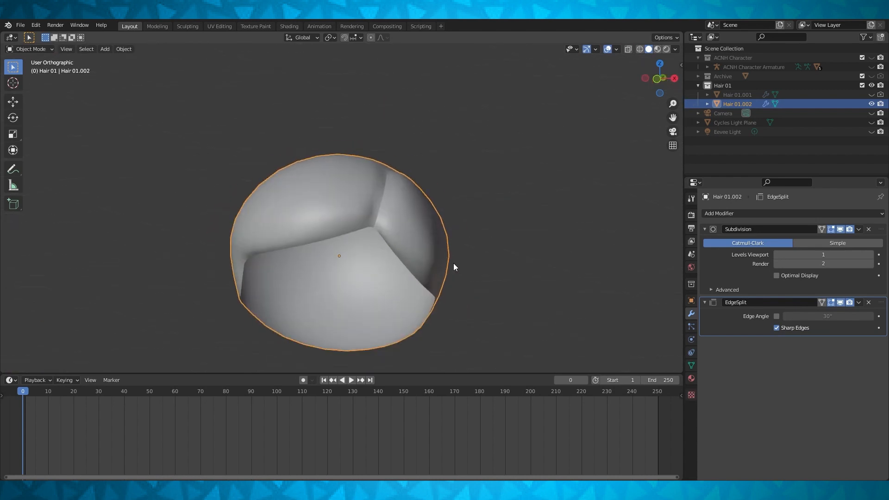
# Step: Show the ACNH Character collection and check the hair on the character's head
pyautogui.click(871, 57)
pyautogui.scroll(-2, 512, 232)
pyautogui.moveTo(512, 232); pyautogui.dragTo(440, 256, button='middle')
pyautogui.press('Tab')
pyautogui.press('Tab')
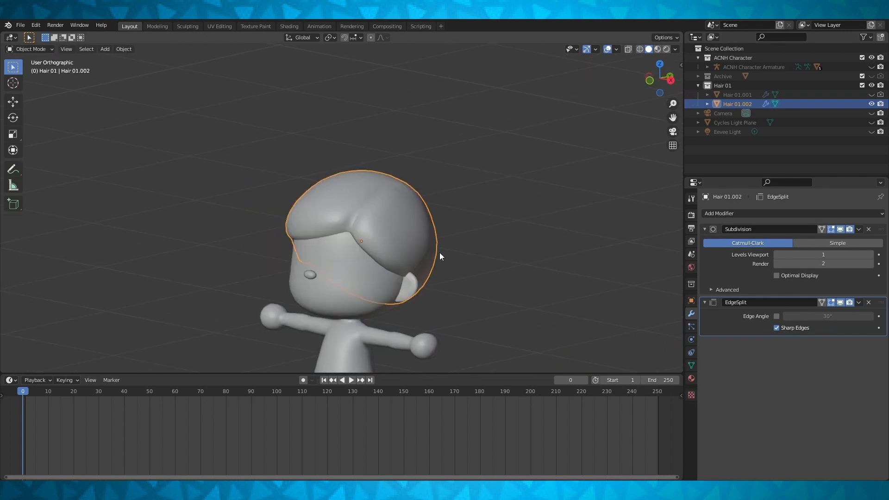
# Step: Connect the vertex above the ear to the sideburn's tip vertex with an edge
pyautogui.moveTo(273, 241); pyautogui.dragTo(376, 204, button='middle')
pyautogui.press('Tab')
pyautogui.keyDown('shift'); pyautogui.click(391, 250); pyautogui.keyUp('shift')
pyautogui.moveTo(391, 250)
pyautogui.mouseDown(button='middle')
pyautogui.moveTo(392, 241)
pyautogui.moveTo(388, 247)
pyautogui.mouseUp(button='middle')
pyautogui.press('j')
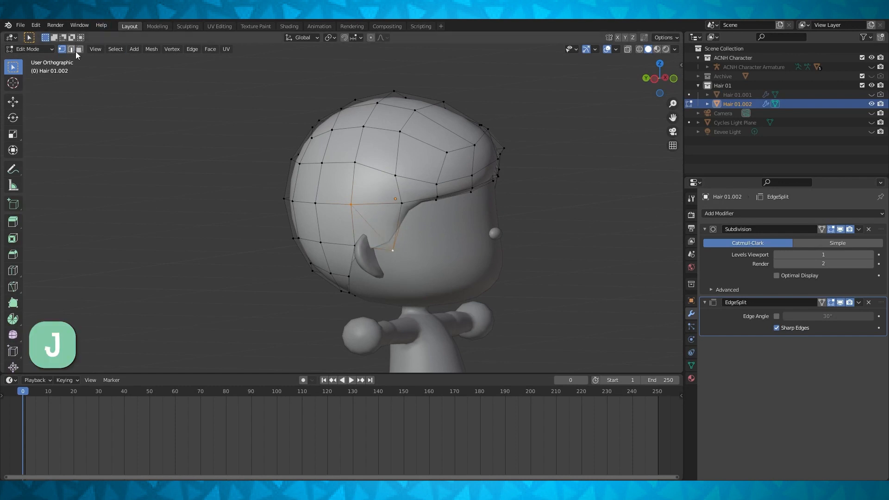
# Step: Delete the lower triangular face covering the ear beneath the new sideburn edge
pyautogui.click(367, 227)
pyautogui.press('x')
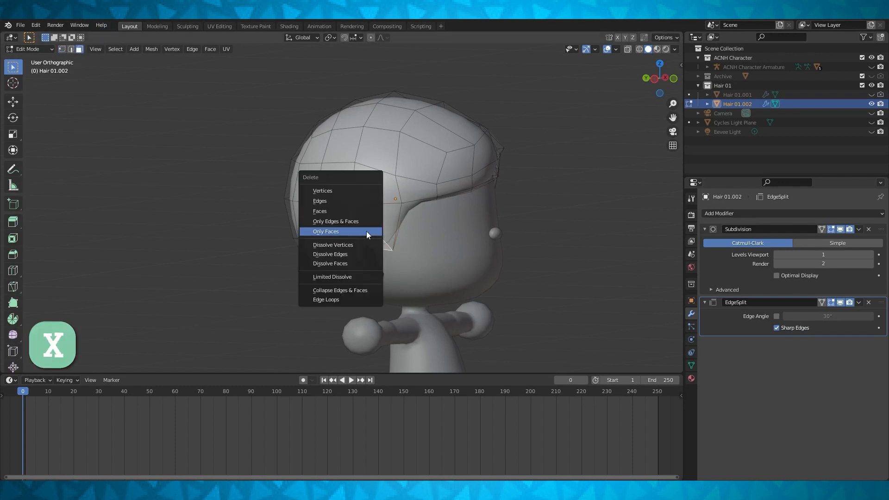
pyautogui.click(329, 212)
# Step: Hide the ACNH Character collection and extrude the border vertex at the rear of the ear gap about 0.07 m inward along X
pyautogui.moveTo(444, 200); pyautogui.dragTo(418, 200, button='middle')
pyautogui.scroll(2, 468, 193)
pyautogui.keyDown('shift'); pyautogui.moveTo(468, 194); pyautogui.dragTo(540, 165, button='middle'); pyautogui.keyUp('shift')
pyautogui.press('KP_1')
pyautogui.click(62, 49)
pyautogui.moveTo(296, 228); pyautogui.dragTo(373, 236, button='middle')
pyautogui.press('KP_1')
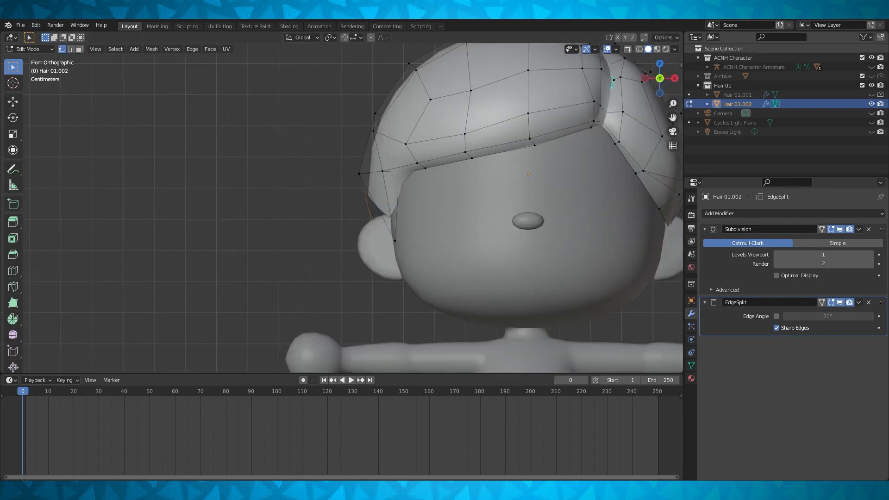
pyautogui.click(871, 58)
pyautogui.scroll(3, 405, 229)
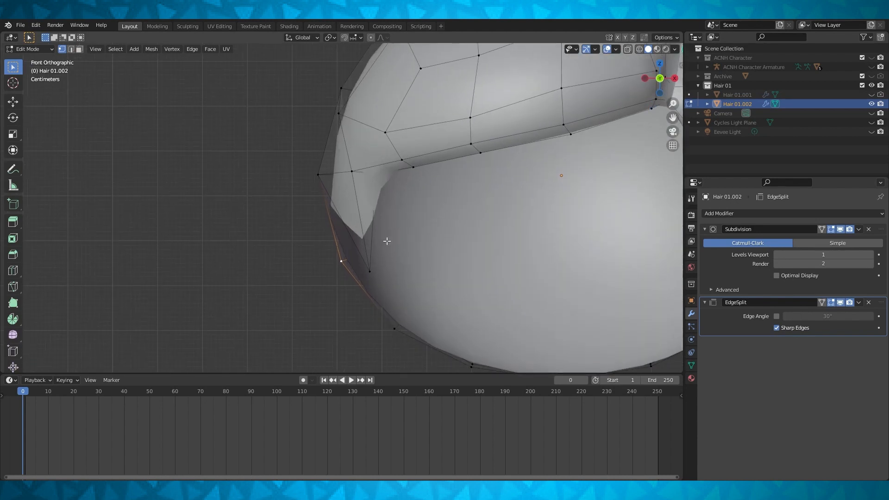
pyautogui.press('e')
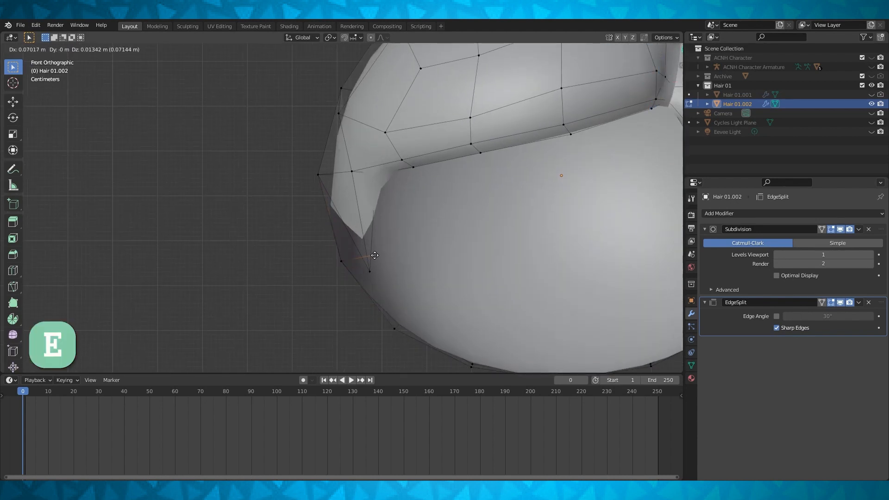
pyautogui.click(374, 255)
# Step: Adjust the extruded inner vertex's position beside the rear edge of the ear gap
pyautogui.moveTo(371, 266); pyautogui.dragTo(349, 204, button='middle')
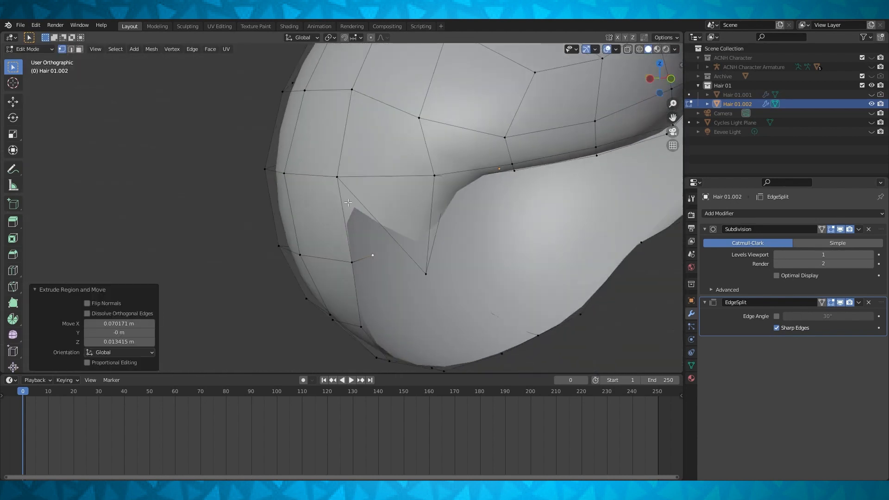
pyautogui.moveTo(390, 272); pyautogui.dragTo(398, 274, button='middle')
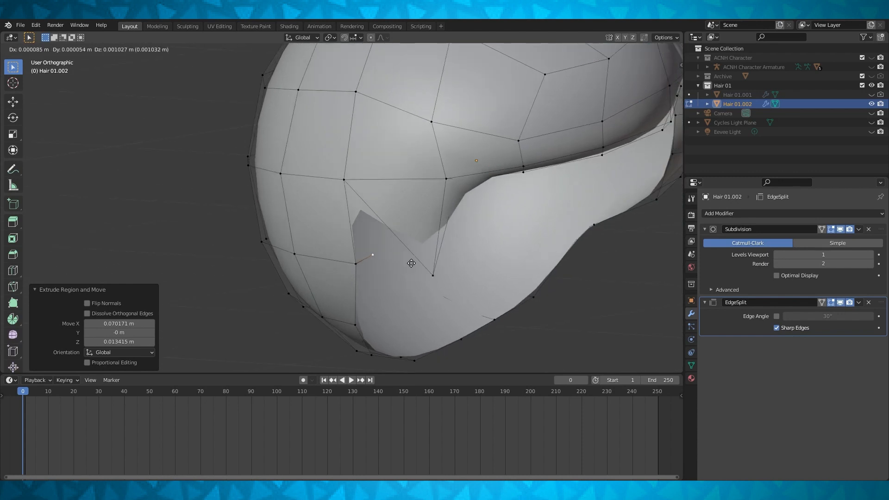
pyautogui.click(416, 263)
pyautogui.moveTo(414, 262); pyautogui.dragTo(393, 257, button='middle')
# Step: Extrude the ear gap's upper corner vertex inward and down by about 0.068 m in X and 0.076 m in Z, and adjust it along Y
pyautogui.click(353, 178)
pyautogui.moveTo(353, 178)
pyautogui.mouseDown(button='middle')
pyautogui.moveTo(394, 185)
pyautogui.moveTo(369, 186)
pyautogui.mouseUp(button='middle')
pyautogui.press('KP_1')
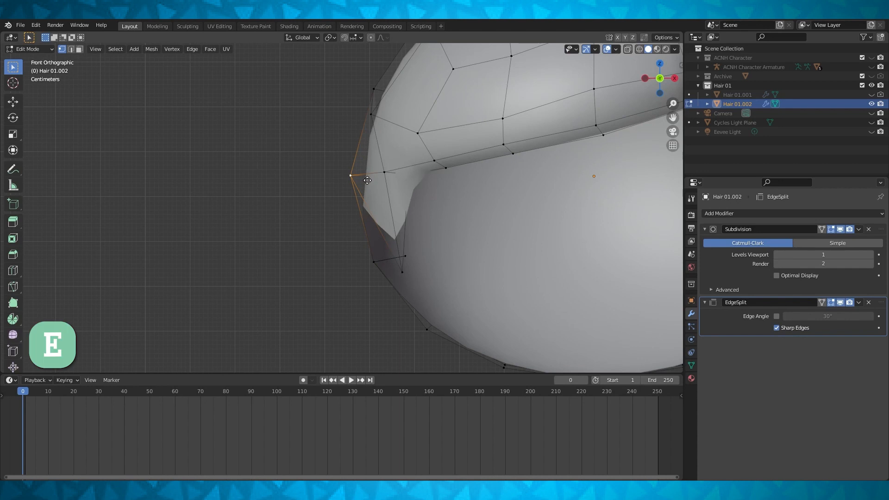
pyautogui.press('e')
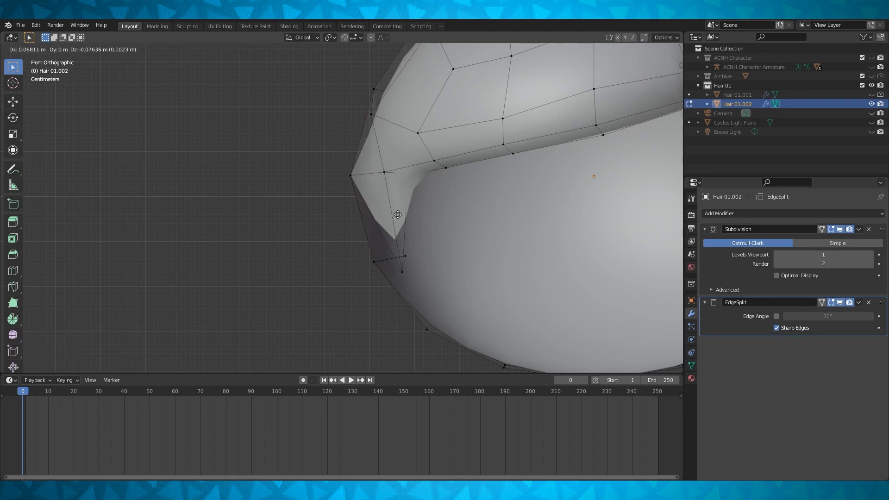
pyautogui.click(398, 214)
pyautogui.moveTo(398, 214); pyautogui.dragTo(426, 220, button='middle')
pyautogui.press('g')
pyautogui.press('y')
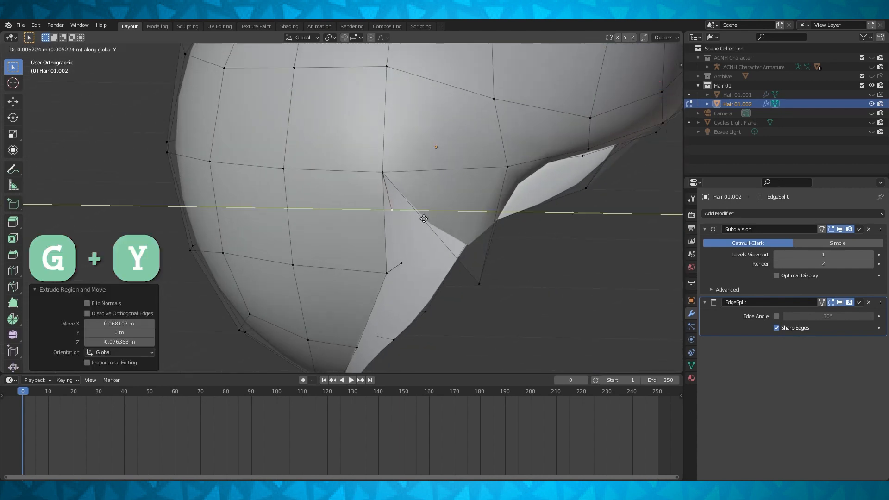
pyautogui.click(431, 217)
# Step: Fill the inner border faces between the ear gap's rear edge and the newly extruded vertices
pyautogui.moveTo(433, 217); pyautogui.dragTo(400, 205, button='middle')
pyautogui.click(394, 169)
pyautogui.moveTo(394, 169); pyautogui.dragTo(411, 198, button='middle')
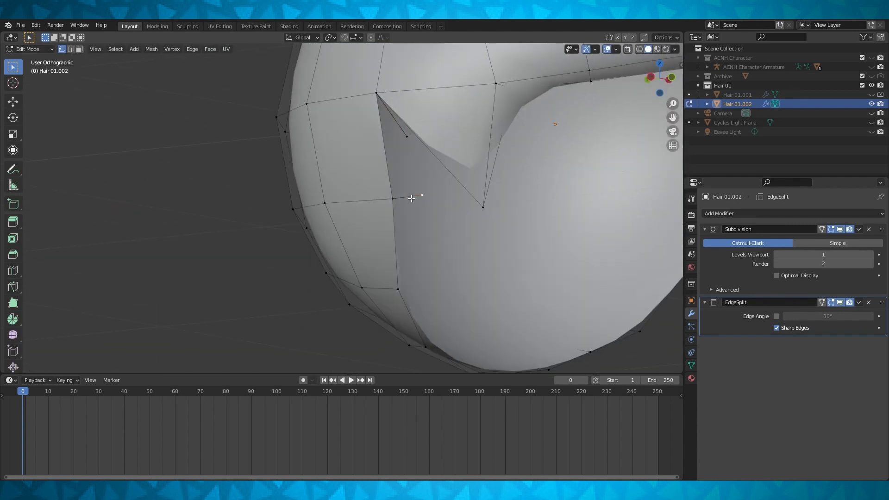
pyautogui.moveTo(420, 264); pyautogui.dragTo(362, 125, button='middle')
pyautogui.press('f')
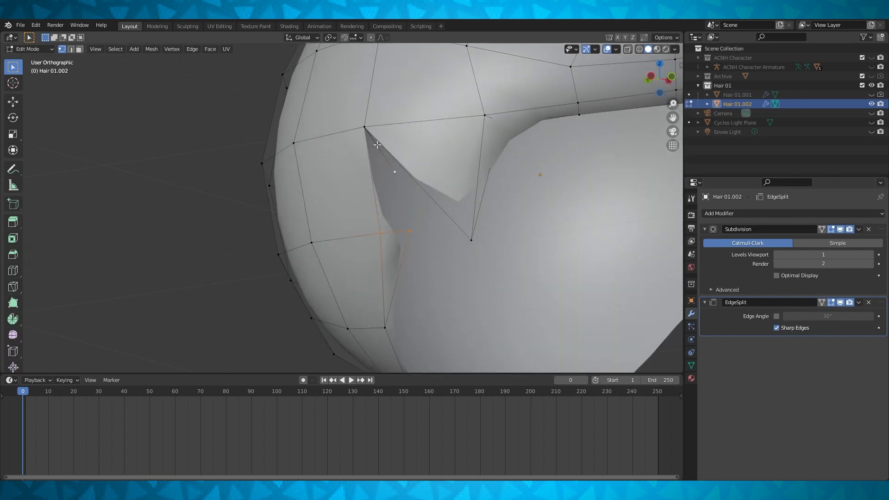
pyautogui.moveTo(384, 165); pyautogui.dragTo(402, 240, button='middle')
pyautogui.press('f')
# Step: Show the ACNH Character collection and check how the ear gap fits around the character's ear
pyautogui.scroll(-1, 463, 250)
pyautogui.scroll(-3, 403, 240)
pyautogui.keyDown('shift'); pyautogui.moveTo(438, 200); pyautogui.dragTo(457, 240, button='middle'); pyautogui.keyUp('shift')
pyautogui.press('Tab')
pyautogui.scroll(-2, 457, 240)
pyautogui.click(871, 58)
pyautogui.moveTo(471, 146); pyautogui.dragTo(325, 165, button='middle')
pyautogui.moveTo(325, 165)
pyautogui.keyDown('shift'); pyautogui.mouseDown(button='middle')
pyautogui.moveTo(395, 157)
pyautogui.moveTo(476, 200)
pyautogui.mouseUp(button='middle'); pyautogui.keyUp('shift')
pyautogui.press('Tab')
pyautogui.scroll(2, 498, 236)
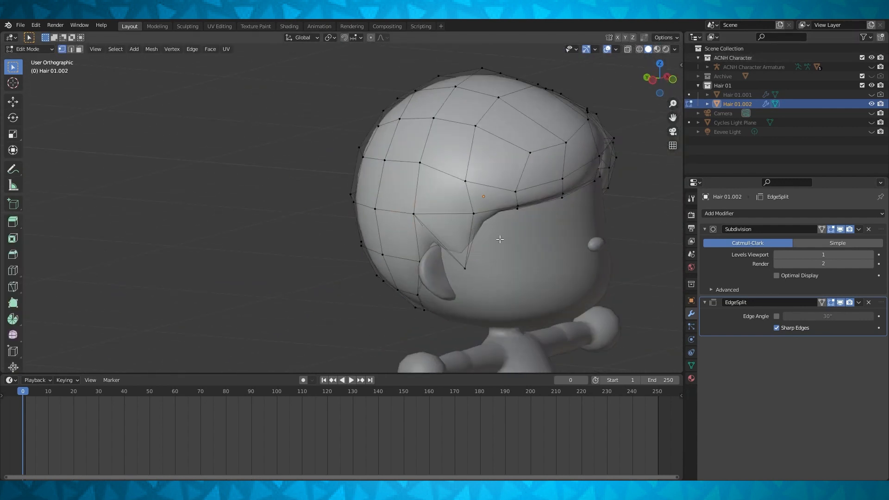
# Step: Move the inner border vertex behind the ear about 0.029 m along Y, with the character hidden
pyautogui.hotkey('shift', 'z')
pyautogui.scroll(3, 508, 250)
pyautogui.moveTo(508, 251); pyautogui.dragTo(518, 248, button='middle')
pyautogui.moveTo(542, 247)
pyautogui.keyDown('shift'); pyautogui.mouseDown(button='middle')
pyautogui.moveTo(513, 219)
pyautogui.moveTo(514, 231)
pyautogui.moveTo(535, 238)
pyautogui.mouseUp(button='middle'); pyautogui.keyUp('shift')
pyautogui.click(871, 57)
pyautogui.hotkey('shift', 'z')
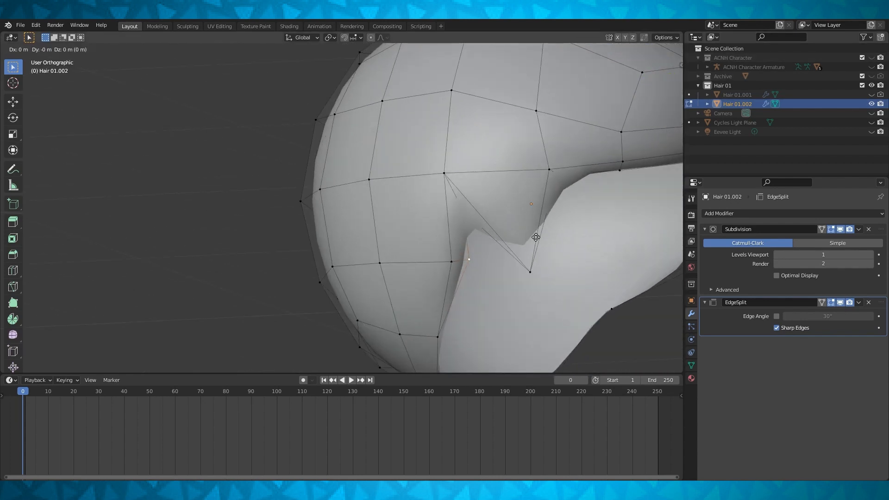
pyautogui.press('y')
pyautogui.click(524, 234)
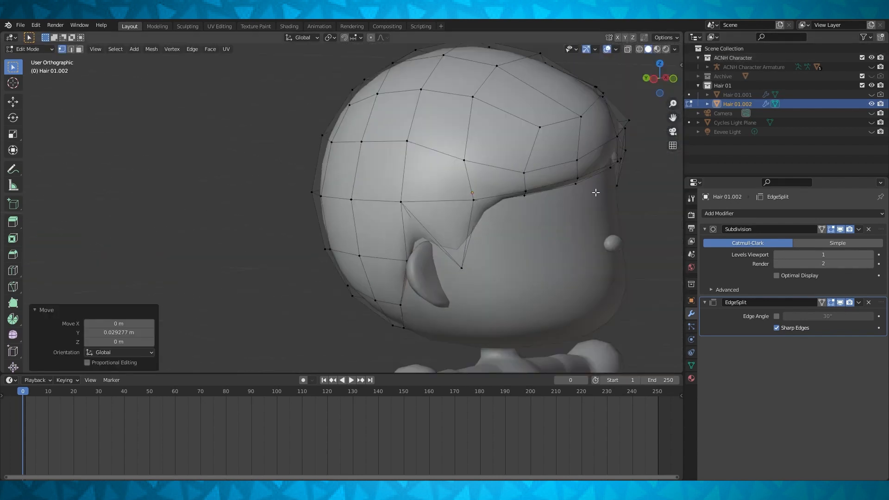
# Step: Slide a vertex in the middle of the opposite side hair backward along its edge
pyautogui.press('Tab')
pyautogui.scroll(3, 518, 196)
pyautogui.press('Tab')
pyautogui.moveTo(468, 189); pyautogui.dragTo(449, 227, button='middle')
pyautogui.moveTo(359, 205); pyautogui.dragTo(377, 213, button='middle')
pyautogui.scroll(2, 370, 227)
pyautogui.click(369, 228)
pyautogui.press('g')
pyautogui.press('g')
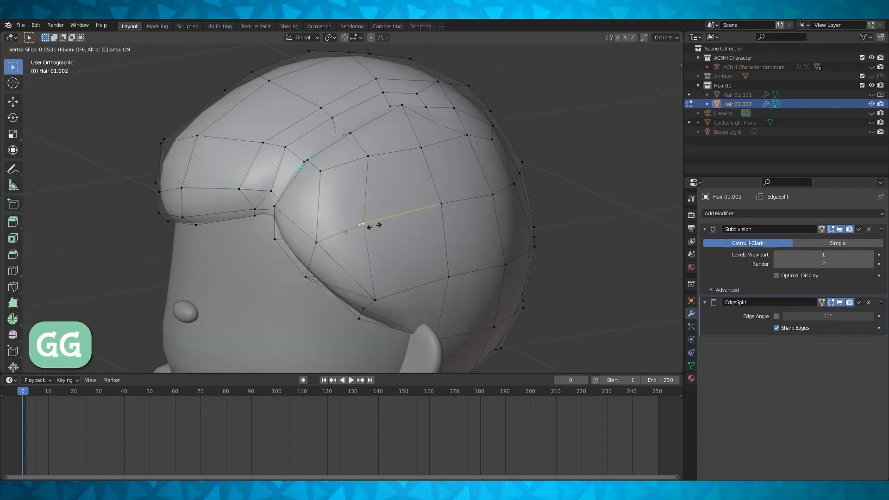
pyautogui.click(389, 223)
# Step: Move the slid side hair vertex along X and check the smoothed shape in Object Mode
pyautogui.moveTo(389, 223); pyautogui.dragTo(464, 219, button='middle')
pyautogui.press('g')
pyautogui.press('x')
pyautogui.click(448, 231)
pyautogui.press('Tab')
pyautogui.press('Tab')
# Step: Move the vertex near the front of the side hair about 0.017 m along Y
pyautogui.moveTo(416, 241); pyautogui.dragTo(418, 203, button='middle')
pyautogui.moveTo(417, 260); pyautogui.dragTo(375, 200, button='middle')
pyautogui.scroll(1, 370, 243)
pyautogui.press('g')
pyautogui.press('y')
pyautogui.click(336, 235)
# Step: Slide the vertex just above the side hair's lower border backward by a factor of 0.086 and move it about -0.008 m along X
pyautogui.scroll(2, 376, 200)
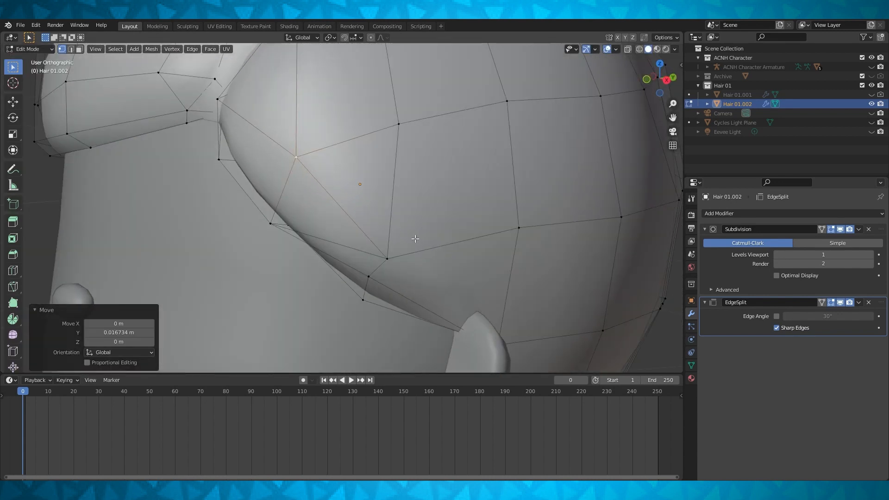
pyautogui.moveTo(394, 256); pyautogui.dragTo(398, 233, button='middle')
pyautogui.press('g')
pyautogui.press('g')
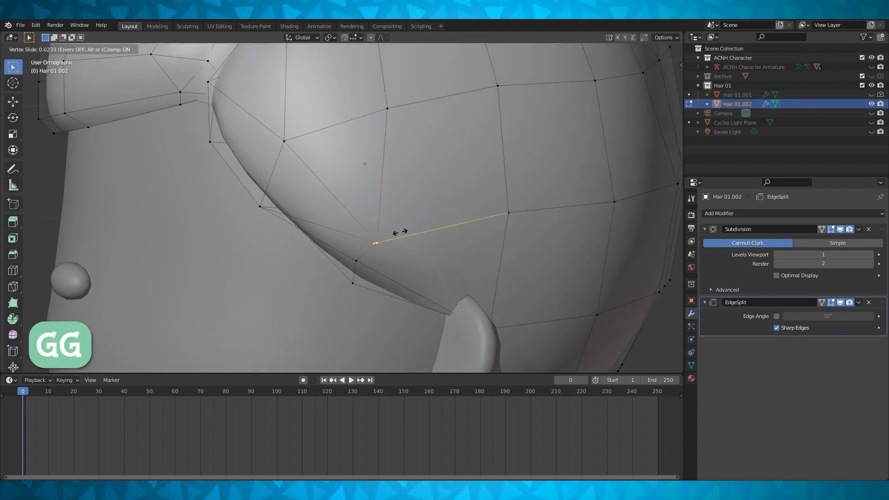
pyautogui.click(408, 228)
pyautogui.moveTo(401, 232); pyautogui.dragTo(455, 234, button='middle')
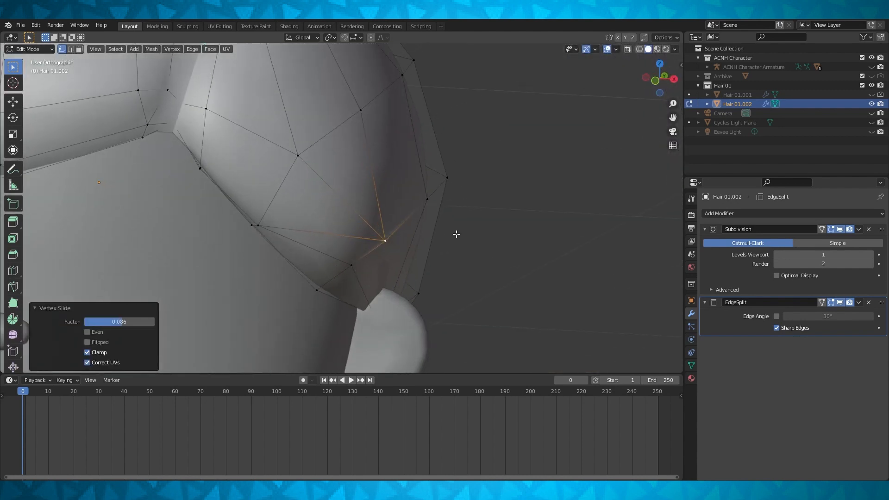
pyautogui.press('g')
pyautogui.press('x')
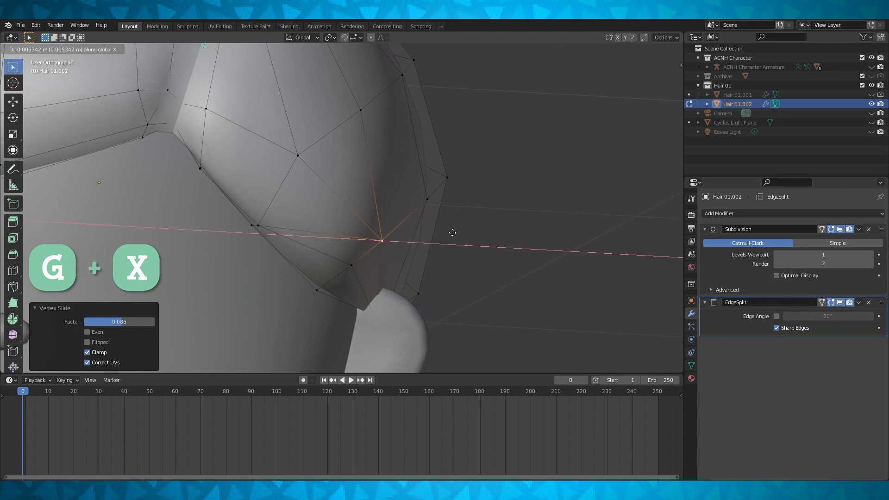
pyautogui.click(454, 233)
# Step: Reposition the lower border vertex in front of the ear from the front view
pyautogui.moveTo(444, 234); pyautogui.dragTo(508, 158, button='middle')
pyautogui.keyDown('shift'); pyautogui.moveTo(348, 264); pyautogui.dragTo(361, 224, button='middle'); pyautogui.keyUp('shift')
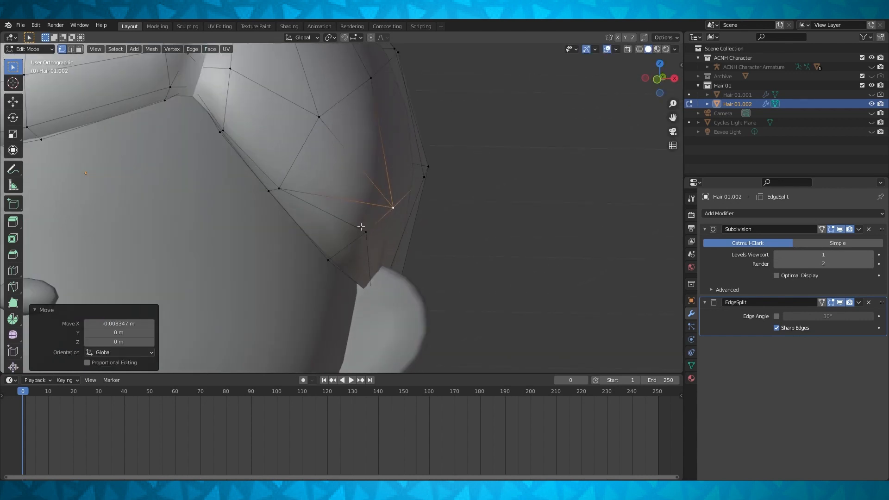
pyautogui.click(357, 232)
pyautogui.press('KP_1')
pyautogui.press('g')
pyautogui.click(396, 244)
# Step: Slide the border vertex at the top of the ear backward along its edge
pyautogui.moveTo(493, 261); pyautogui.dragTo(414, 310, button='middle')
pyautogui.scroll(-3, 370, 229)
pyautogui.press('g')
pyautogui.press('g')
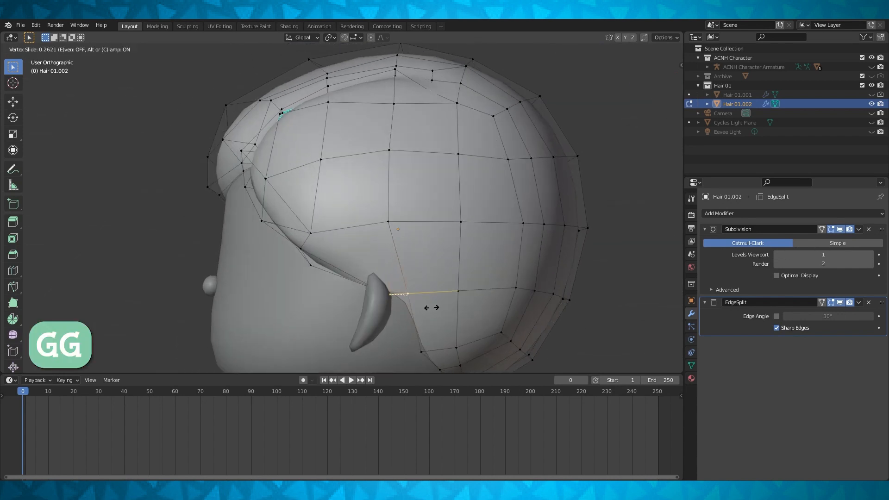
pyautogui.click(440, 305)
# Step: Move the border vertex behind the ear in front wireframe view and check the hair in Object Mode
pyautogui.scroll(-1, 440, 304)
pyautogui.moveTo(440, 303); pyautogui.dragTo(454, 298, button='middle')
pyautogui.keyDown('shift'); pyautogui.moveTo(403, 259); pyautogui.dragTo(447, 227, button='middle'); pyautogui.keyUp('shift')
pyautogui.click(464, 249)
pyautogui.press('KP_1')
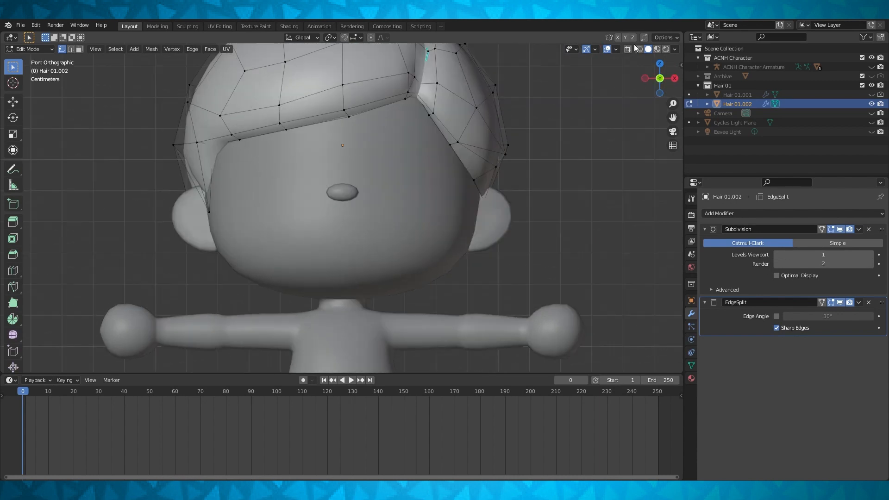
pyautogui.click(639, 49)
pyautogui.press('g')
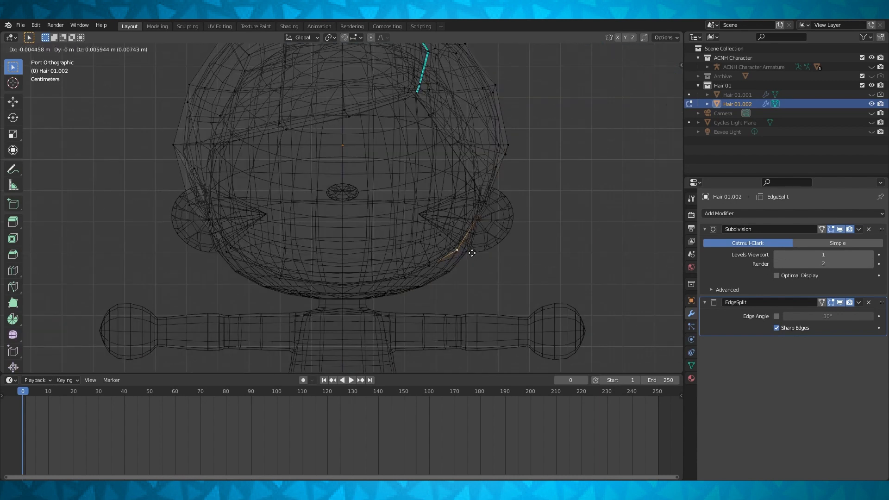
pyautogui.click(472, 253)
pyautogui.click(648, 49)
pyautogui.press('Tab')
pyautogui.scroll(-3, 588, 193)
pyautogui.moveTo(588, 193)
pyautogui.mouseDown(button='middle')
pyautogui.moveTo(416, 180)
pyautogui.moveTo(468, 195)
pyautogui.moveTo(567, 188)
pyautogui.mouseUp(button='middle')
pyautogui.scroll(-2, 443, 191)
pyautogui.press('Tab')
# Step: Move the border vertex hidden by the ear about 0.084 m up and 0.022 m along Y from the right view
pyautogui.scroll(3, 528, 194)
pyautogui.click(639, 49)
pyautogui.click(517, 215)
pyautogui.moveTo(574, 157); pyautogui.dragTo(538, 241, button='middle')
pyautogui.click(647, 49)
pyautogui.moveTo(559, 179); pyautogui.dragTo(550, 183, button='middle')
pyautogui.press('KP_3')
pyautogui.keyDown('shift'); pyautogui.moveTo(498, 237); pyautogui.dragTo(450, 232, button='middle'); pyautogui.keyUp('shift')
pyautogui.scroll(1, 450, 231)
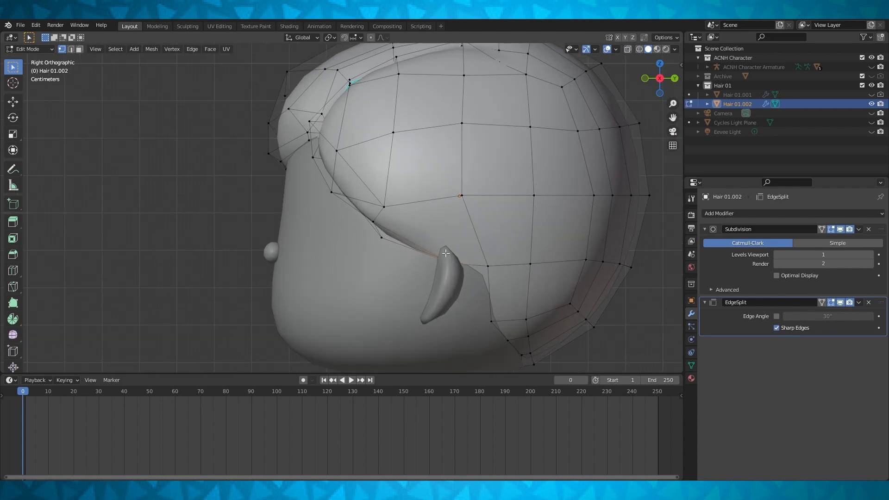
pyautogui.press('g')
pyautogui.click(477, 237)
# Step: Move the raised border vertex inward along X and check the hairline around the ear
pyautogui.moveTo(477, 236); pyautogui.dragTo(539, 211, button='middle')
pyautogui.scroll(2, 542, 205)
pyautogui.press('g')
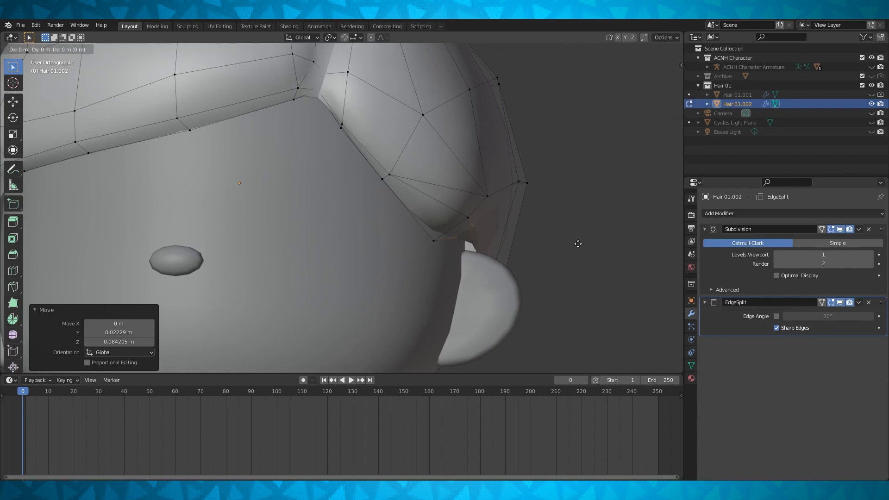
pyautogui.press('x')
pyautogui.click(569, 242)
pyautogui.moveTo(570, 242)
pyautogui.mouseDown(button='middle')
pyautogui.moveTo(588, 227)
pyautogui.moveTo(442, 258)
pyautogui.mouseUp(button='middle')
pyautogui.click(639, 49)
pyautogui.click(648, 49)
pyautogui.scroll(-4, 539, 204)
pyautogui.moveTo(540, 204)
pyautogui.mouseDown(button='middle')
pyautogui.moveTo(466, 212)
pyautogui.moveTo(528, 189)
pyautogui.moveTo(521, 183)
pyautogui.mouseUp(button='middle')
# Step: Extrude the border vertex above the ear in wireframe and move the new vertex inward along X and back along Y
pyautogui.click(639, 49)
pyautogui.scroll(1, 506, 216)
pyautogui.keyDown('shift'); pyautogui.moveTo(486, 208); pyautogui.dragTo(507, 143, button='middle'); pyautogui.keyUp('shift')
pyautogui.press('KP_1')
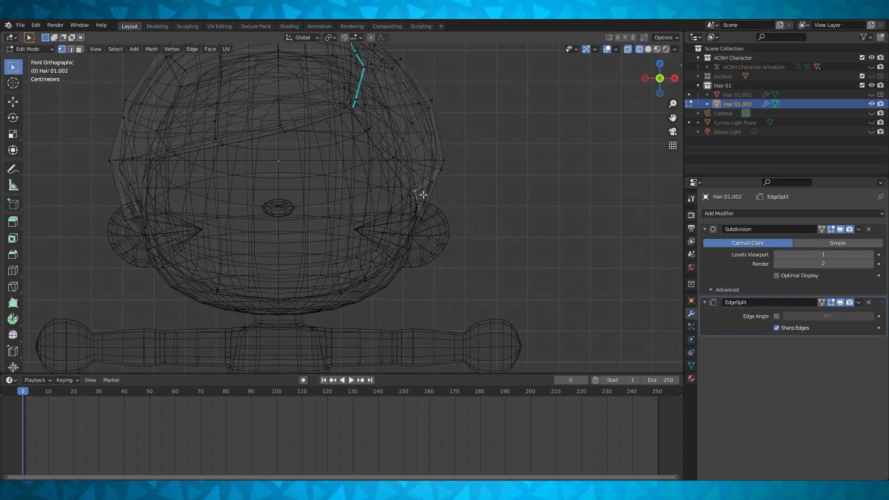
pyautogui.scroll(3, 424, 192)
pyautogui.press('e')
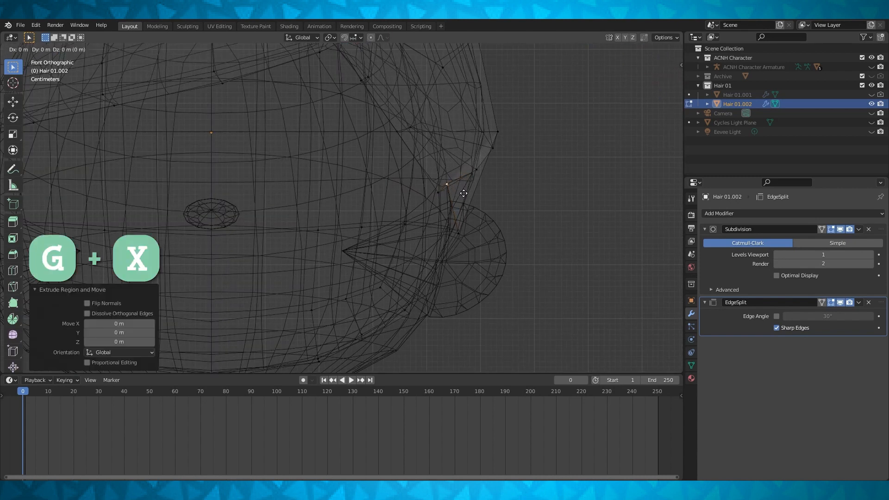
pyautogui.click(449, 191)
pyautogui.press('KP_3')
pyautogui.keyDown('shift'); pyautogui.moveTo(470, 186); pyautogui.dragTo(472, 230, button='middle'); pyautogui.keyUp('shift')
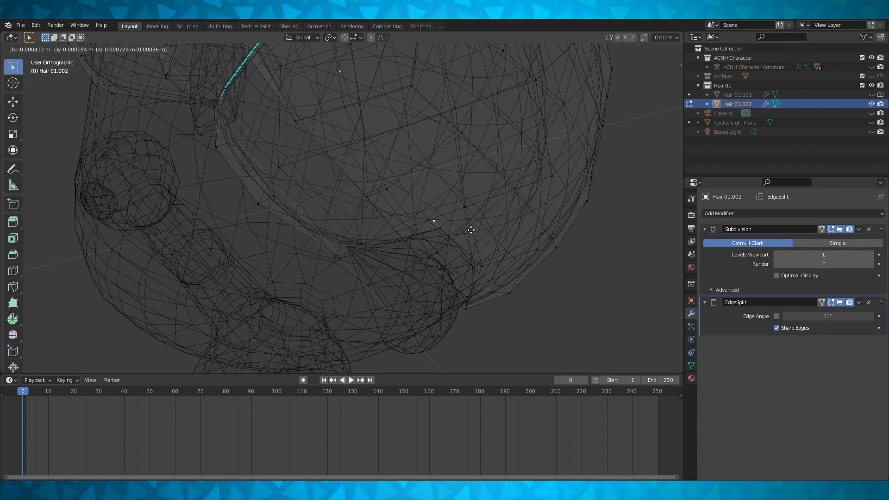
pyautogui.press('y')
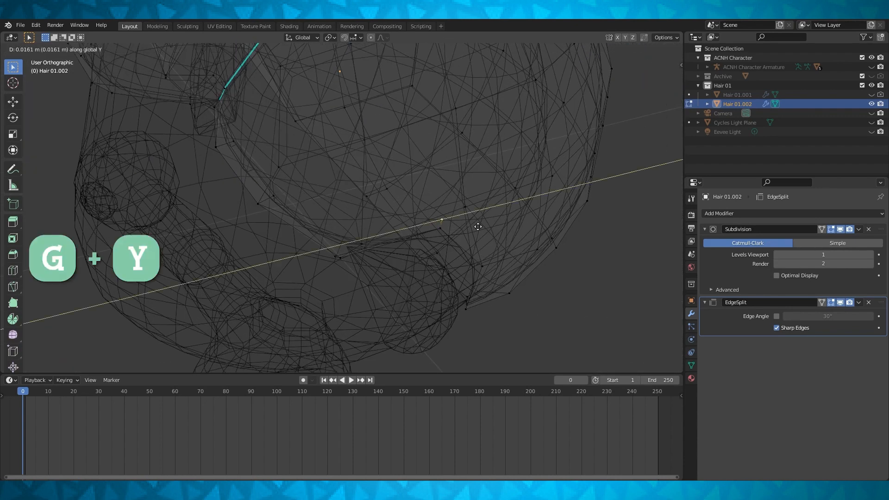
pyautogui.click(477, 226)
# Step: Hide the ACNH Character collection and extrude the next border vertex behind the ear inward from the front view
pyautogui.scroll(-3, 476, 227)
pyautogui.moveTo(476, 226); pyautogui.dragTo(583, 241, button='middle')
pyautogui.press('KP_1')
pyautogui.moveTo(456, 204); pyautogui.dragTo(367, 206, button='middle')
pyautogui.click(403, 213)
pyautogui.click(872, 57)
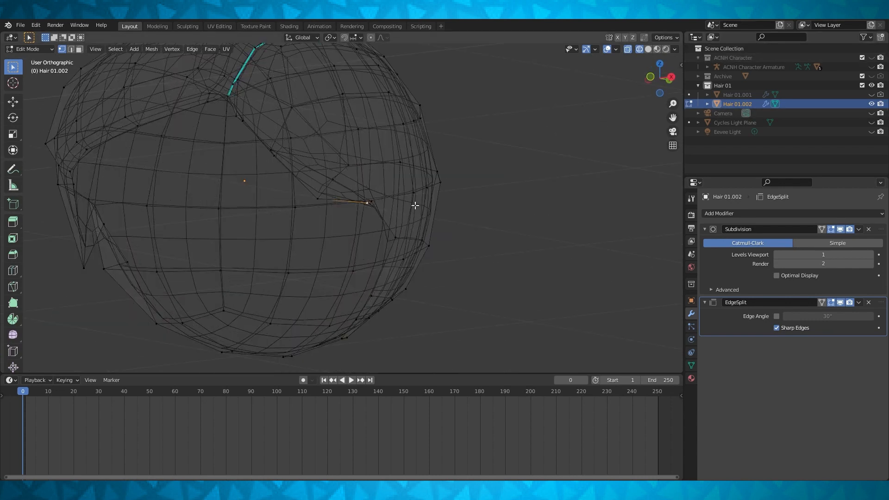
pyautogui.press('KP_1')
pyautogui.scroll(2, 414, 205)
pyautogui.press('e')
pyautogui.click(369, 227)
# Step: Fill the inner border faces around the ear from the extruded vertices and check the smoothed hair in solid shading
pyautogui.moveTo(367, 228); pyautogui.dragTo(394, 243, button='middle')
pyautogui.press('f')
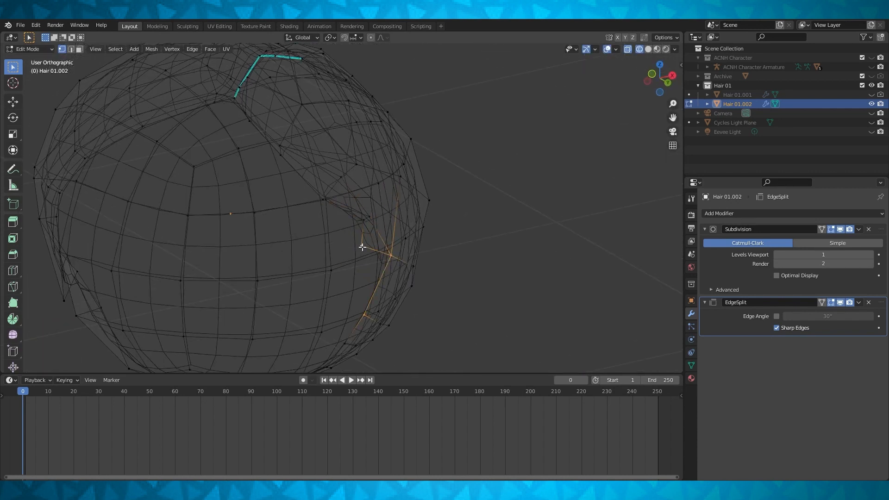
pyautogui.hotkey('shift', 'z')
pyautogui.moveTo(533, 166); pyautogui.dragTo(483, 166, button='middle')
pyautogui.press('Tab')
pyautogui.moveTo(455, 199); pyautogui.dragTo(449, 220, button='middle')
pyautogui.scroll(2, 363, 221)
pyautogui.press('Tab')
# Step: Merge all of the hair's vertices by distance, using a 0.0001 m merge distance
pyautogui.press('a')
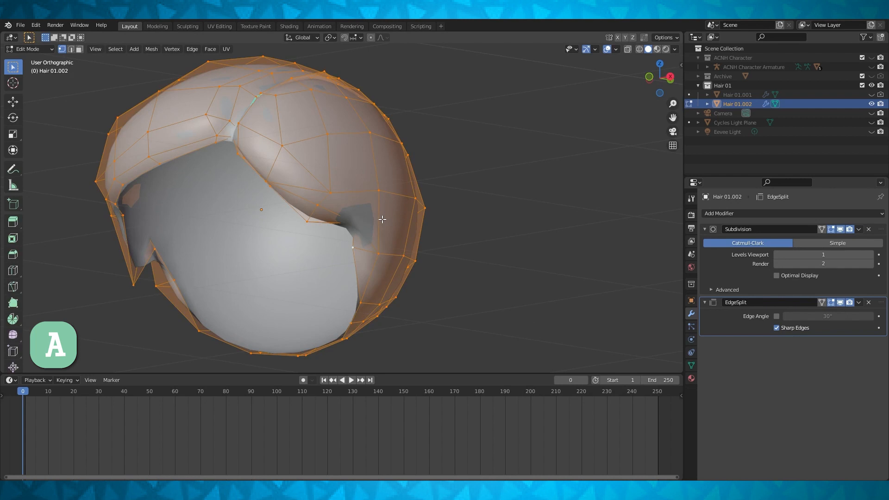
pyautogui.press('m')
pyautogui.click(379, 218)
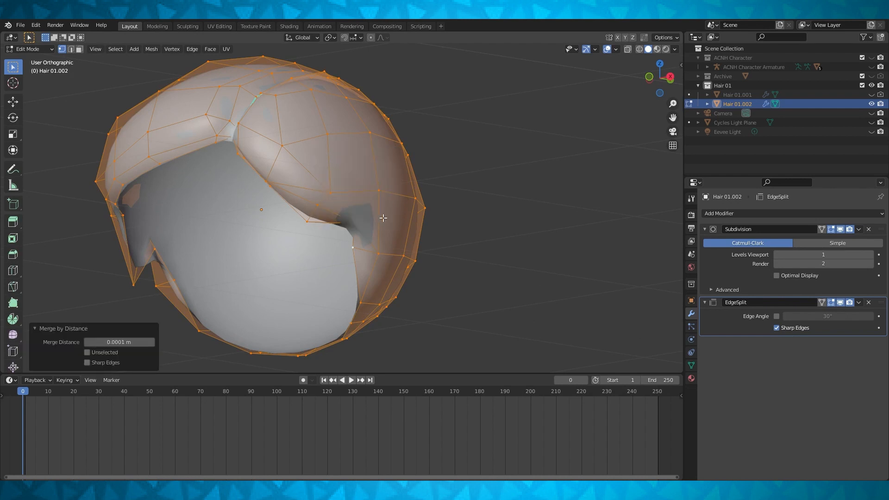
# Step: Set the hair's Subdivision viewport level to 0 so the unsmoothed mesh can be edited around the ear
pyautogui.press('Tab')
pyautogui.moveTo(385, 218); pyautogui.dragTo(422, 188, button='middle')
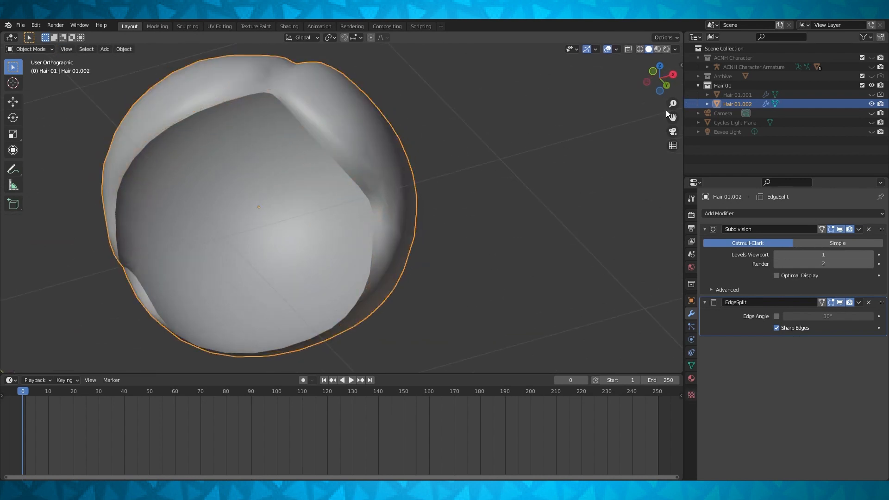
pyautogui.press('Tab')
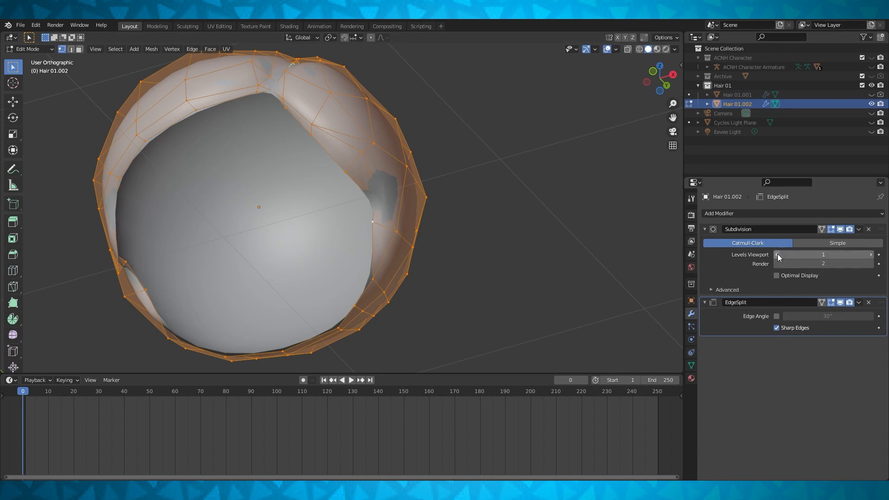
pyautogui.click(778, 257)
pyautogui.press('Tab')
pyautogui.press('Tab')
# Step: Slide the inner border vertex beside the ear along its edges in two small adjustments
pyautogui.moveTo(437, 199); pyautogui.dragTo(417, 254, button='middle')
pyautogui.hotkey('alt', 'a')
pyautogui.press('g')
pyautogui.press('g')
pyautogui.click(399, 269)
pyautogui.press('g')
pyautogui.press('g')
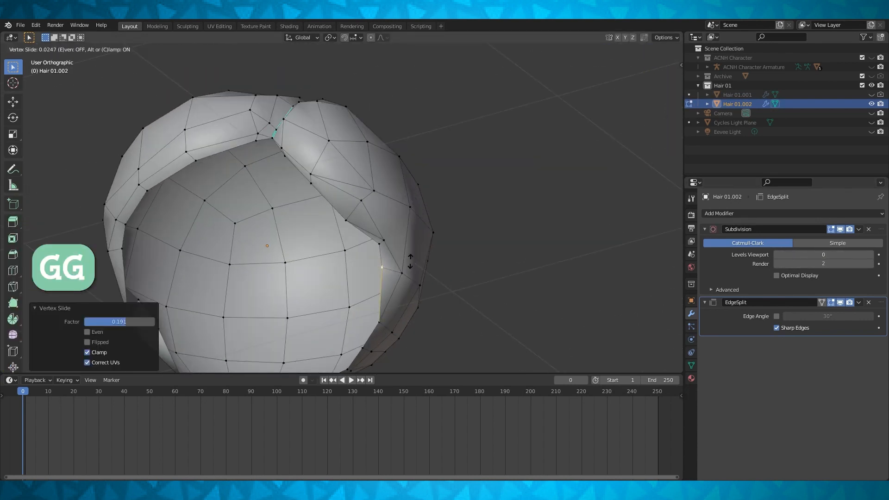
pyautogui.click(411, 262)
# Step: Leave mesh editing and set the hair's Subdivision viewport level back to 1
pyautogui.scroll(-2, 411, 262)
pyautogui.press('Tab')
pyautogui.moveTo(491, 259); pyautogui.dragTo(438, 270, button='middle')
pyautogui.scroll(-1, 439, 270)
pyautogui.click(871, 256)
# Step: Show the ACNH Character collection, check the smoothed hair on the head, and save the file
pyautogui.moveTo(412, 209); pyautogui.dragTo(437, 239, button='middle')
pyautogui.click(469, 194)
pyautogui.click(871, 57)
pyautogui.moveTo(394, 213); pyautogui.dragTo(464, 165, button='middle')
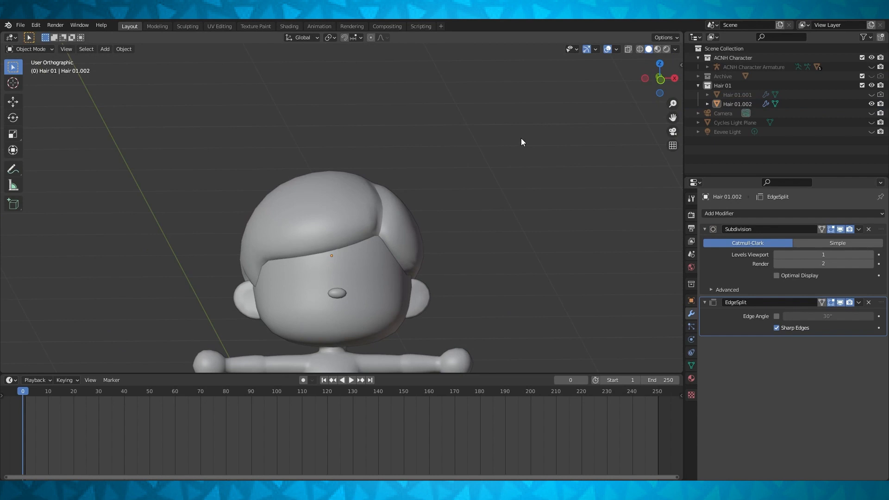
pyautogui.click(20, 27)
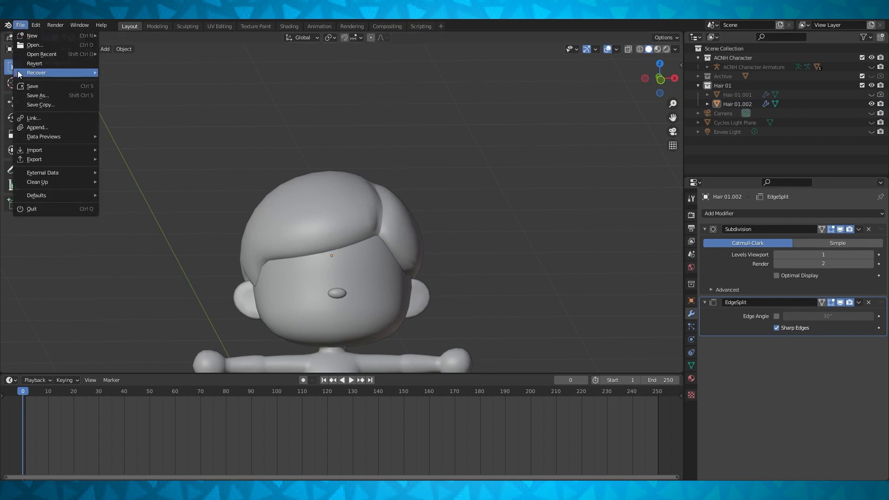
pyautogui.click(24, 86)
# Step: Hide the ACNH Character collection and return from wireframe to solid shading in the front view for editing the hair border
pyautogui.press('Tab')
pyautogui.moveTo(448, 248); pyautogui.dragTo(468, 224, button='middle')
pyautogui.hotkey('shift', 'z')
pyautogui.click(407, 289)
pyautogui.moveTo(407, 289); pyautogui.dragTo(437, 298, button='middle')
pyautogui.press('KP_1')
pyautogui.scroll(4, 442, 250)
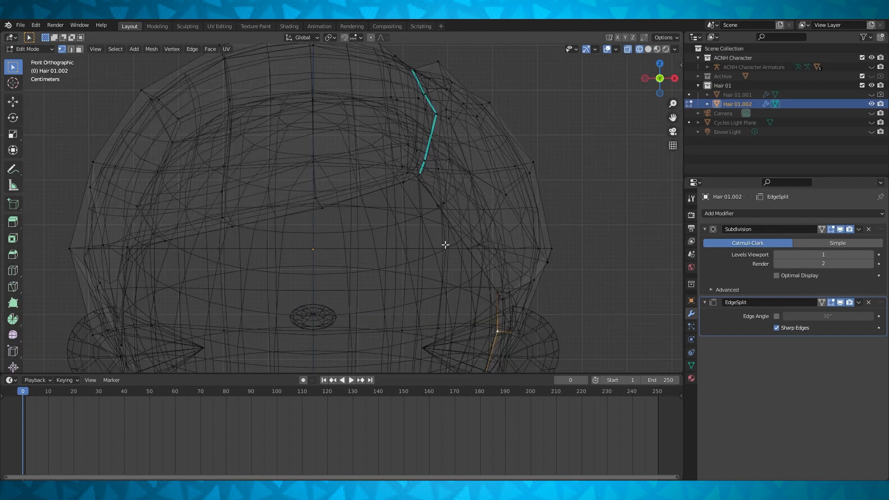
pyautogui.moveTo(561, 290); pyautogui.dragTo(599, 325, button='middle')
pyautogui.click(872, 58)
pyautogui.keyDown('shift'); pyautogui.moveTo(478, 261); pyautogui.dragTo(468, 204, button='middle'); pyautogui.keyUp('shift')
pyautogui.click(648, 50)
pyautogui.press('KP_1')
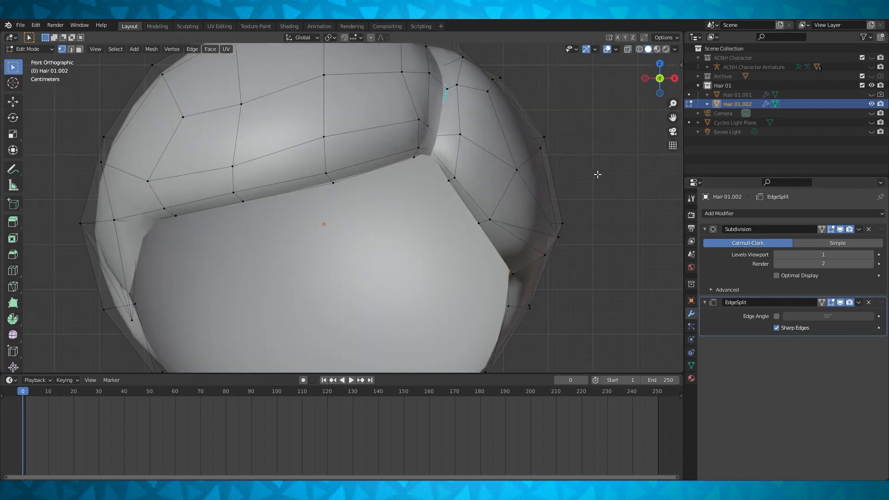
# Step: Move the inner border vertices beside the ear outward along X, shifting the lower one by about 0.014 m
pyautogui.scroll(2, 591, 198)
pyautogui.moveTo(462, 306); pyautogui.dragTo(508, 254, button='middle')
pyautogui.press('x')
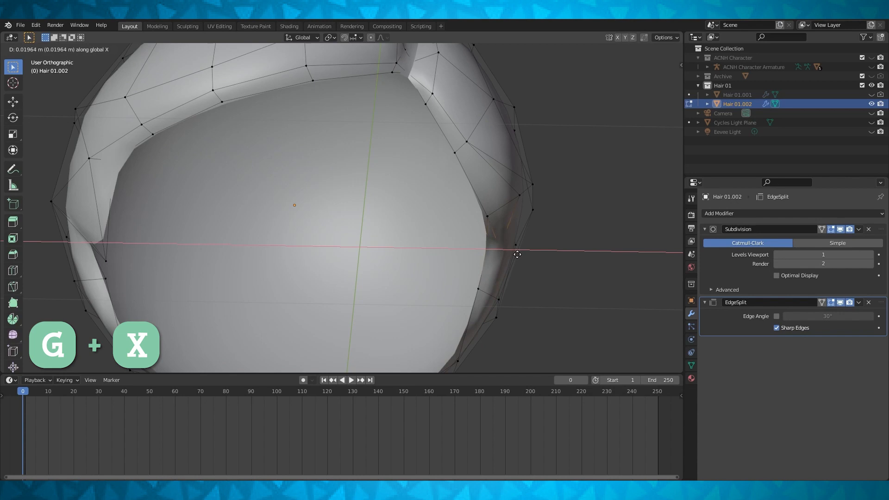
pyautogui.click(523, 253)
pyautogui.moveTo(532, 242); pyautogui.dragTo(482, 258, button='middle')
pyautogui.press('g')
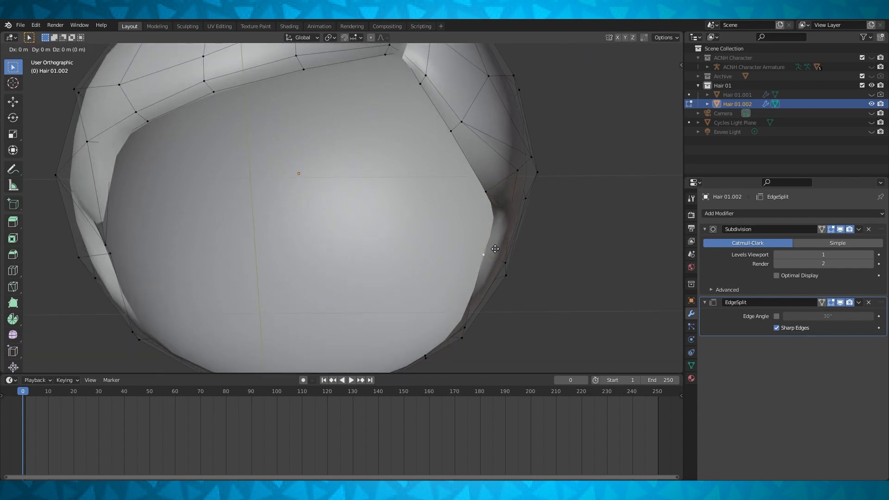
pyautogui.click(502, 249)
pyautogui.moveTo(551, 227); pyautogui.dragTo(542, 245, button='middle')
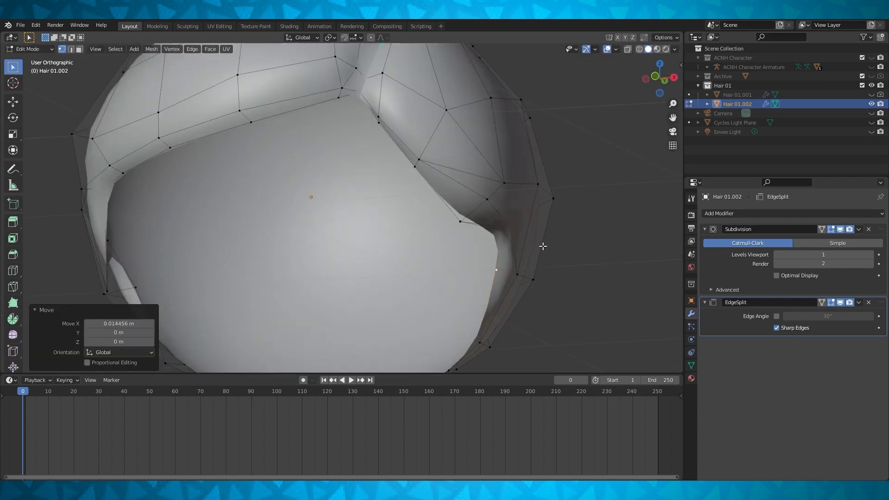
# Step: Show the ACNH Character collection and inspect the hair on the head from the front and back
pyautogui.press('Tab')
pyautogui.scroll(-3, 542, 246)
pyautogui.click(871, 58)
pyautogui.scroll(-2, 524, 201)
pyautogui.click(524, 200)
pyautogui.moveTo(524, 200); pyautogui.dragTo(584, 204, button='middle')
pyautogui.press('Tab')
pyautogui.moveTo(468, 202); pyautogui.dragTo(297, 218, button='middle')
pyautogui.press('Tab')
pyautogui.press('Tab')
# Step: In the back view, slide the lower border vertices on either side of the nape along their edges toward the centre
pyautogui.keyDown('shift'); pyautogui.moveTo(371, 242); pyautogui.dragTo(379, 190, button='middle'); pyautogui.keyUp('shift')
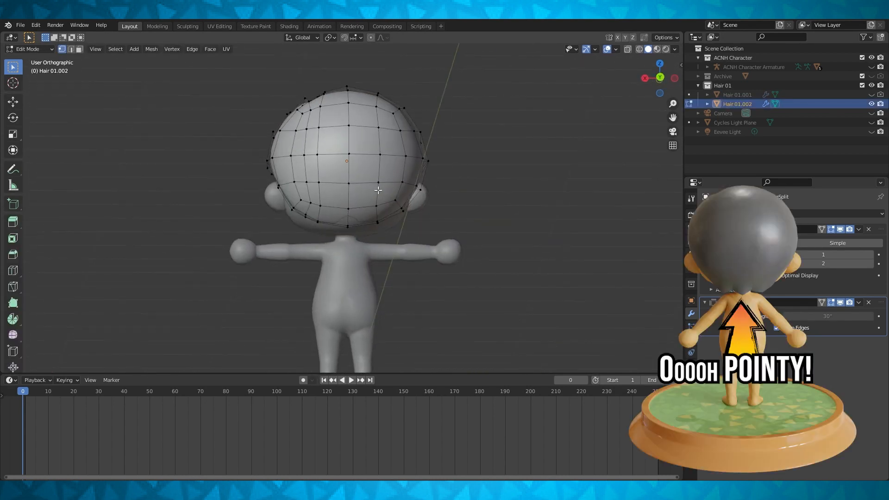
pyautogui.press('KP_3')
pyautogui.press('ctrl+KP_1')
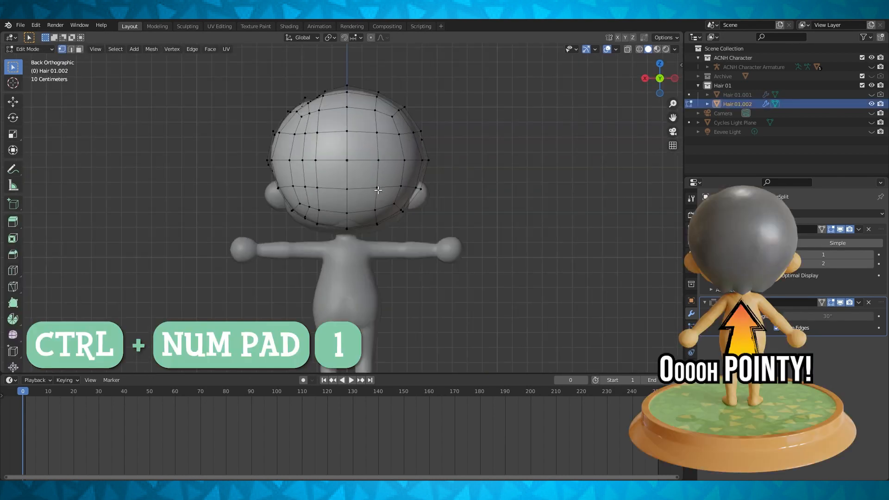
pyautogui.scroll(3, 378, 190)
pyautogui.keyDown('shift'); pyautogui.moveTo(373, 215); pyautogui.dragTo(406, 229, button='middle'); pyautogui.keyUp('shift')
pyautogui.scroll(2, 407, 229)
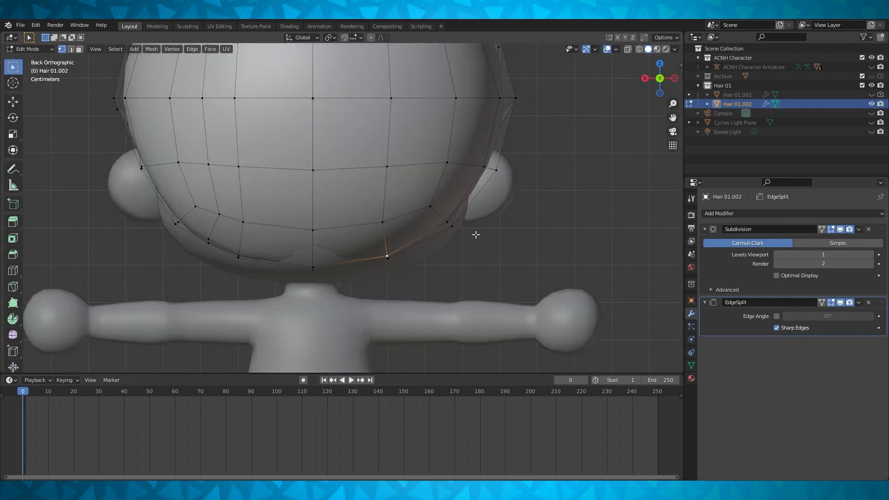
pyautogui.press('g')
pyautogui.press('g')
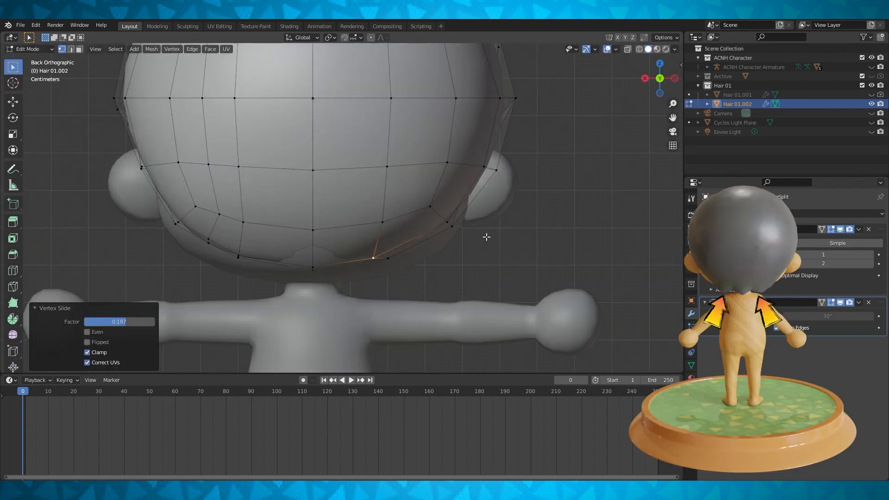
pyautogui.click(486, 237)
pyautogui.keyDown('shift'); pyautogui.moveTo(283, 239); pyautogui.dragTo(318, 229, button='middle'); pyautogui.keyUp('shift')
pyautogui.click(276, 241)
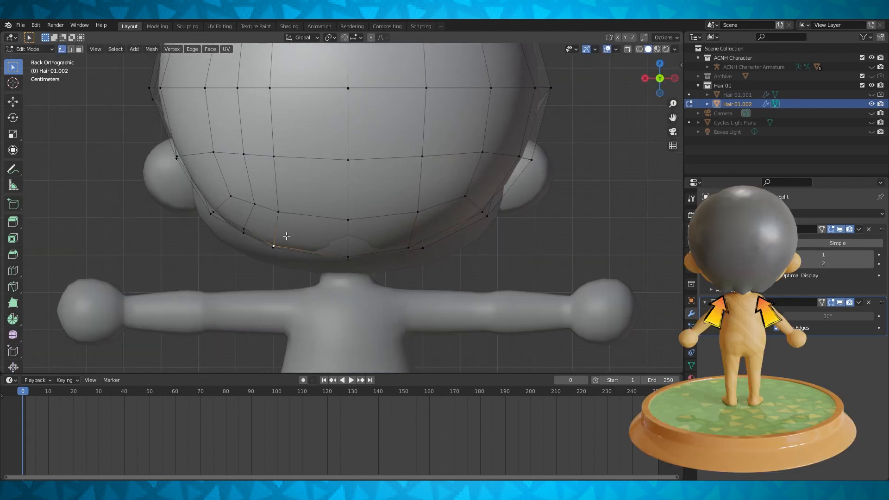
pyautogui.click(355, 228)
# Step: Select the nape vertices on both sides and move them back along Y by about 0.07 m
pyautogui.moveTo(343, 240); pyautogui.dragTo(379, 287, button='middle')
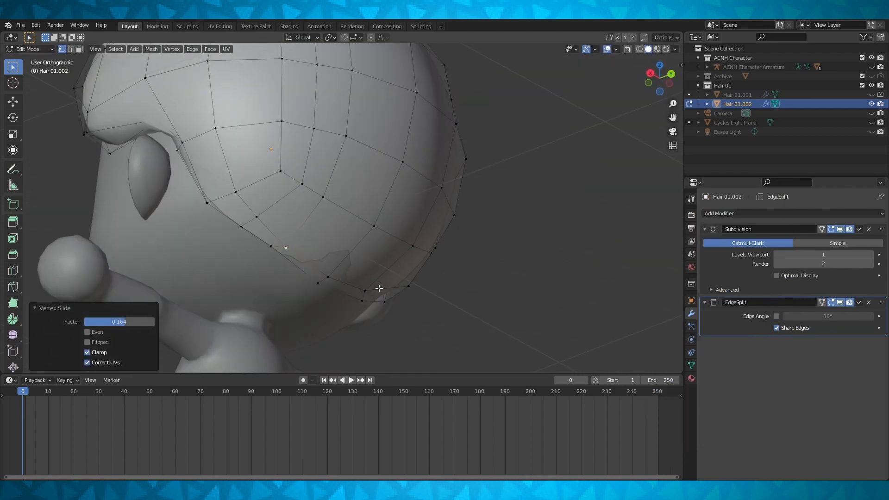
pyautogui.keyDown('shift'); pyautogui.click(372, 289); pyautogui.keyUp('shift')
pyautogui.press('KP_3')
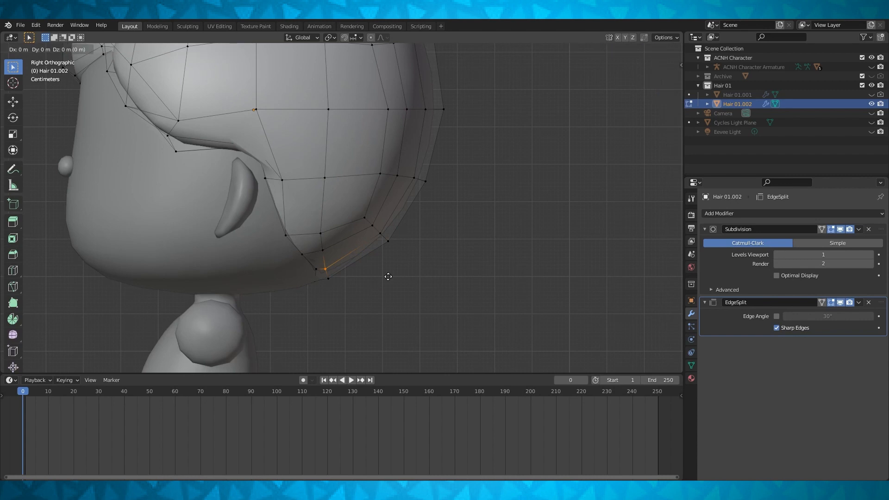
pyautogui.press('y')
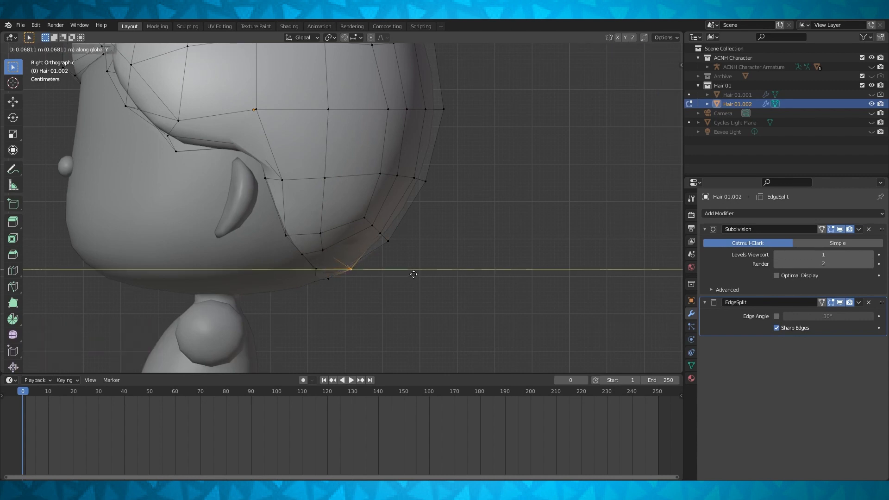
pyautogui.click(412, 274)
# Step: Slide the central border vertex at the nape upward and move it back along Y
pyautogui.moveTo(412, 274); pyautogui.dragTo(369, 266, button='middle')
pyautogui.click(350, 275)
pyautogui.press('ctrl+KP_1')
pyautogui.press('g')
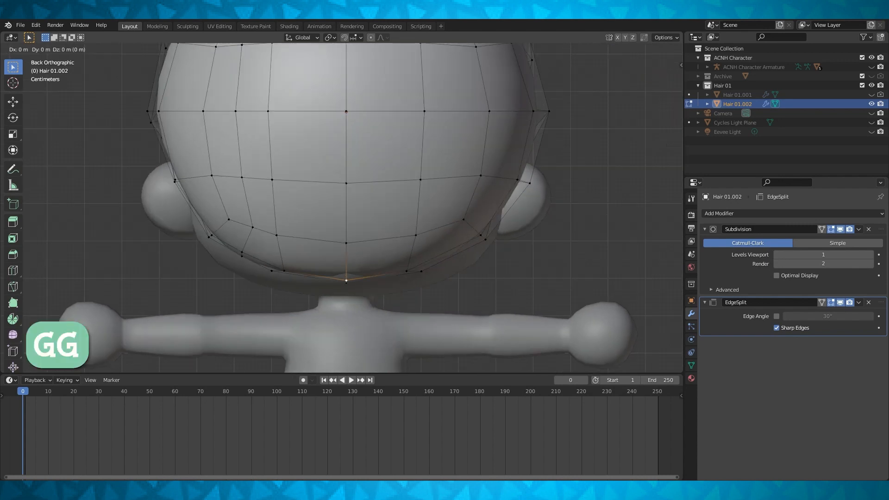
pyautogui.click(371, 261)
pyautogui.moveTo(371, 256); pyautogui.dragTo(401, 260, button='middle')
pyautogui.press('g')
pyautogui.press('y')
pyautogui.click(451, 258)
# Step: Select the inner border vertices on both sides of the nape and scale them together to about 0.827
pyautogui.moveTo(457, 258); pyautogui.dragTo(318, 261, button='middle')
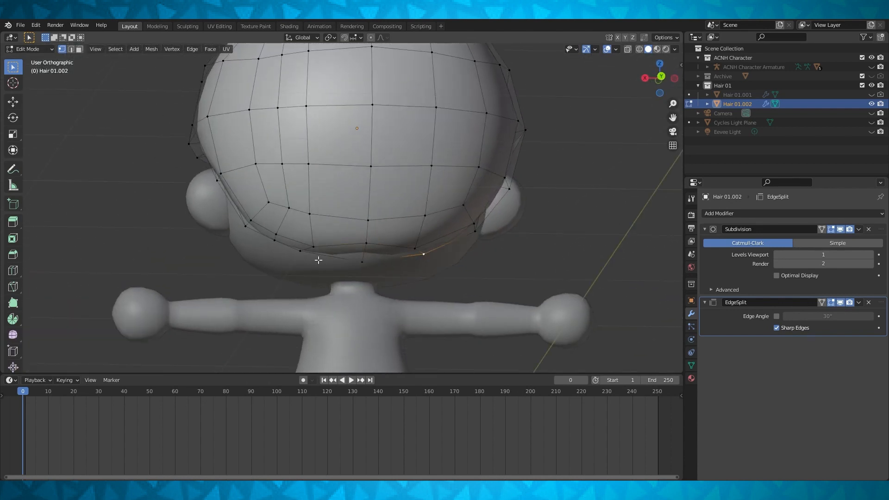
pyautogui.press('ctrl+KP_1')
pyautogui.scroll(1, 475, 258)
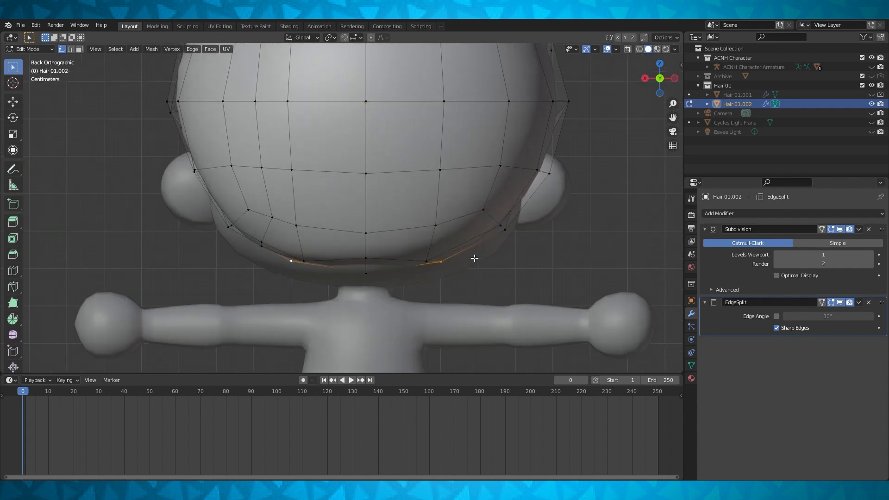
pyautogui.press('s')
pyautogui.click(501, 248)
# Step: Move the two inner nape vertices down about 0.107 m along Z and about 0.01 m along X
pyautogui.keyDown('shift'); pyautogui.moveTo(448, 252); pyautogui.dragTo(453, 223, button='middle'); pyautogui.keyUp('shift')
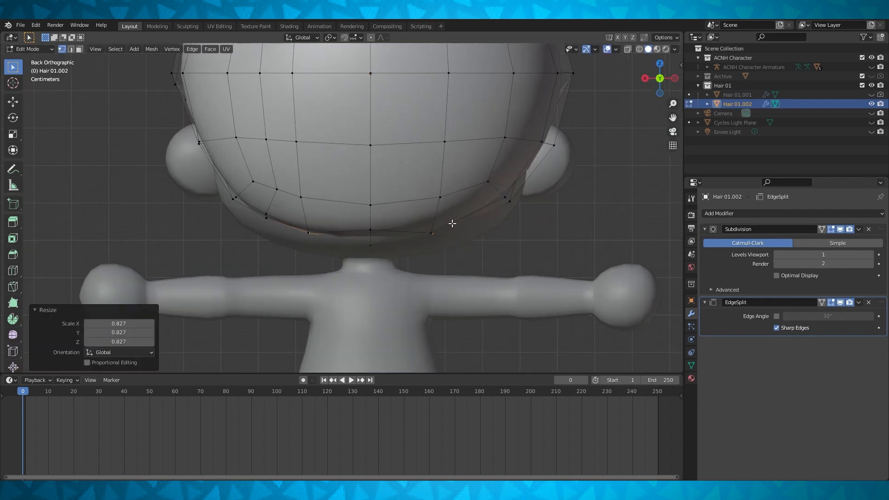
pyautogui.press('z')
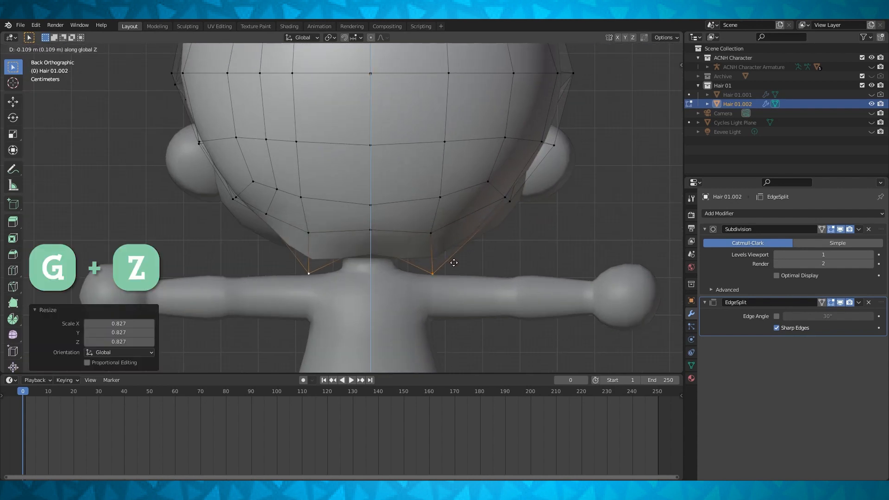
pyautogui.click(454, 261)
pyautogui.press('g')
pyautogui.press('x')
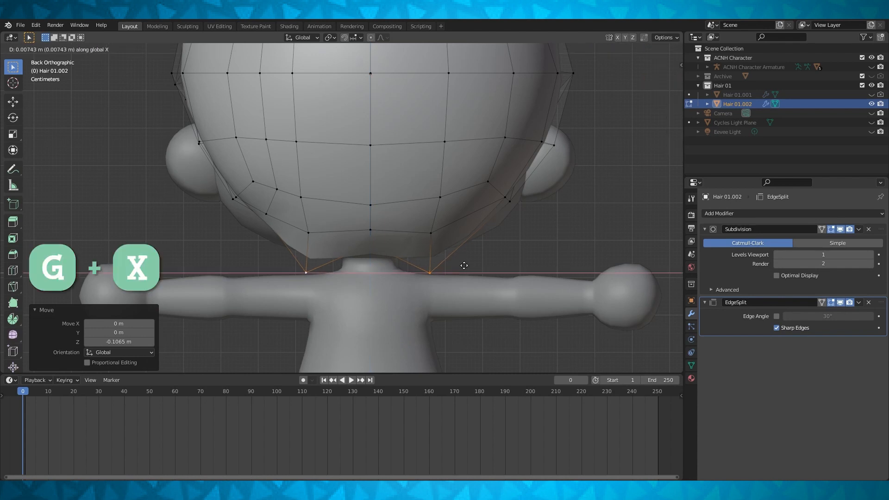
pyautogui.click(468, 260)
# Step: Move the two lowered nape vertices back along Y by about 0.089 m
pyautogui.moveTo(468, 259); pyautogui.dragTo(425, 267, button='middle')
pyautogui.press('g')
pyautogui.press('y')
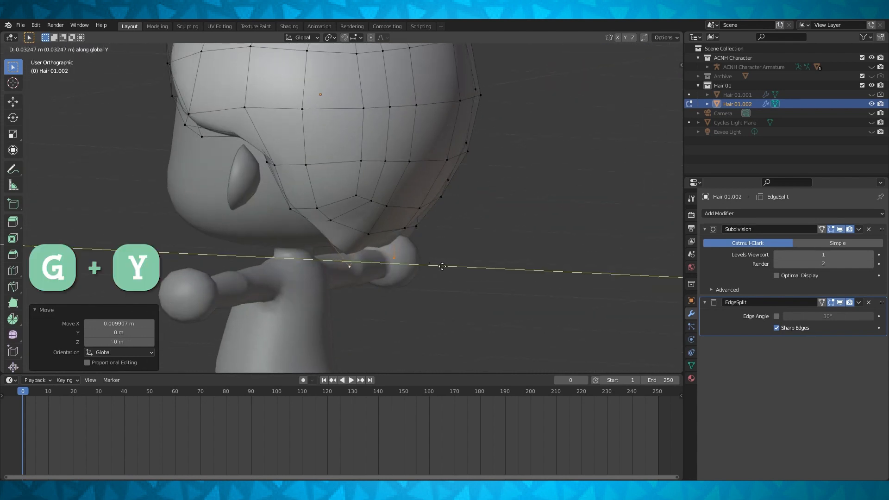
pyautogui.click(459, 264)
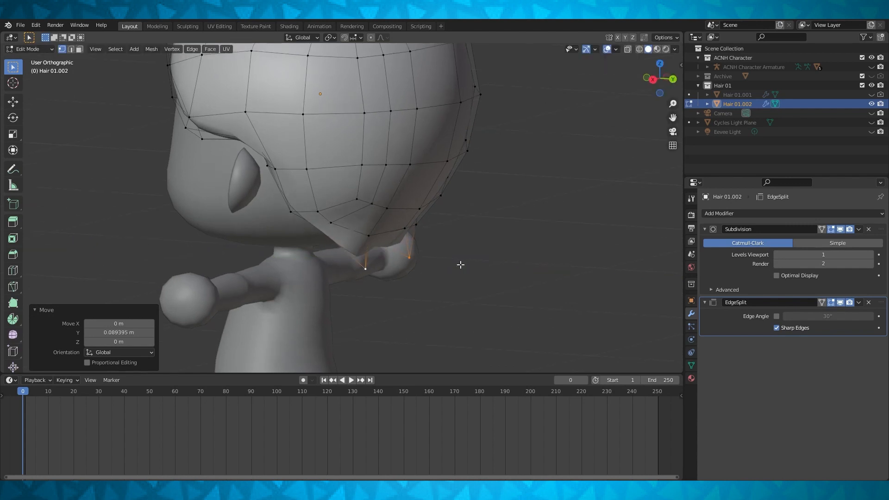
# Step: In the right view, move the lowered nape vertices about 0.014 m further back along Y and nudge their height
pyautogui.press('KP_3')
pyautogui.moveTo(460, 264); pyautogui.dragTo(419, 278, button='middle')
pyautogui.press('KP_3')
pyautogui.press('g')
pyautogui.press('y')
pyautogui.click(423, 274)
pyautogui.press('g')
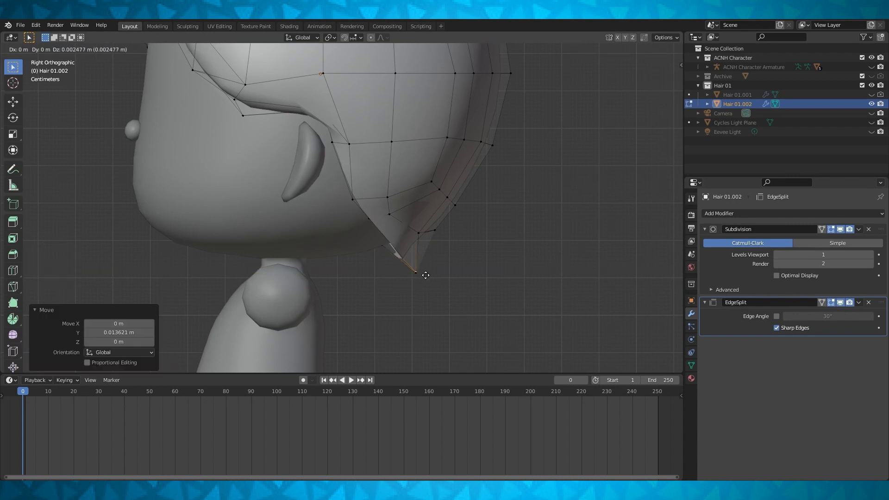
pyautogui.click(423, 273)
# Step: Move the central inner nape vertex down and back in the right view to line up with its lowered neighbours
pyautogui.moveTo(422, 273); pyautogui.dragTo(413, 158, button='middle')
pyautogui.click(371, 219)
pyautogui.press('KP_1')
pyautogui.press('KP_3')
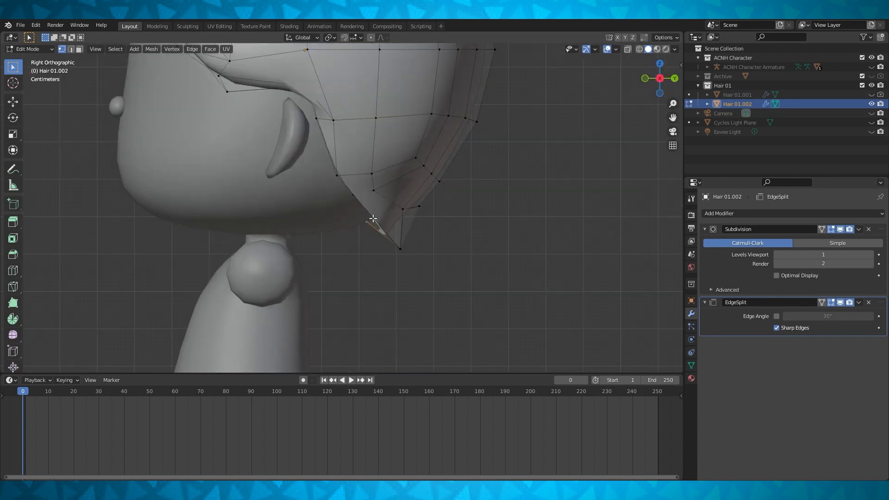
pyautogui.press('g')
pyautogui.click(432, 249)
# Step: Delete only the two faces above the nape on either side of the centre line, keeping their edges
pyautogui.moveTo(448, 232); pyautogui.dragTo(357, 205, button='middle')
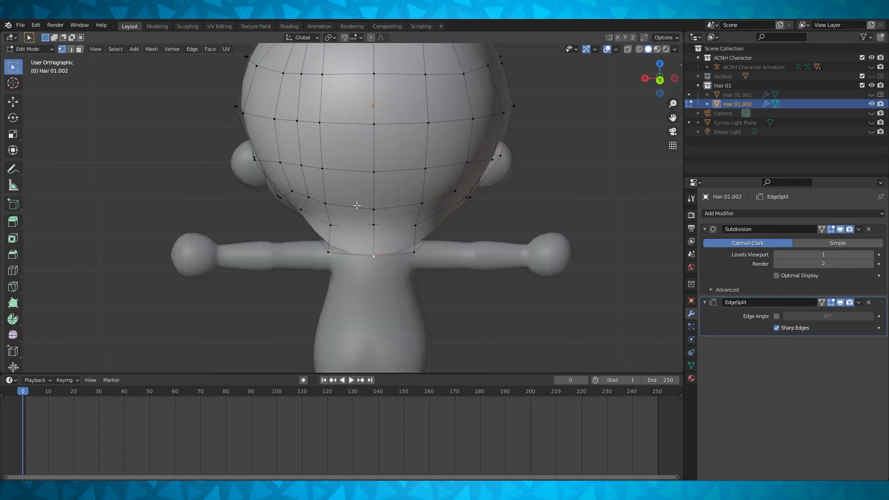
pyautogui.click(352, 179)
pyautogui.keyDown('shift'); pyautogui.click(400, 185); pyautogui.keyUp('shift')
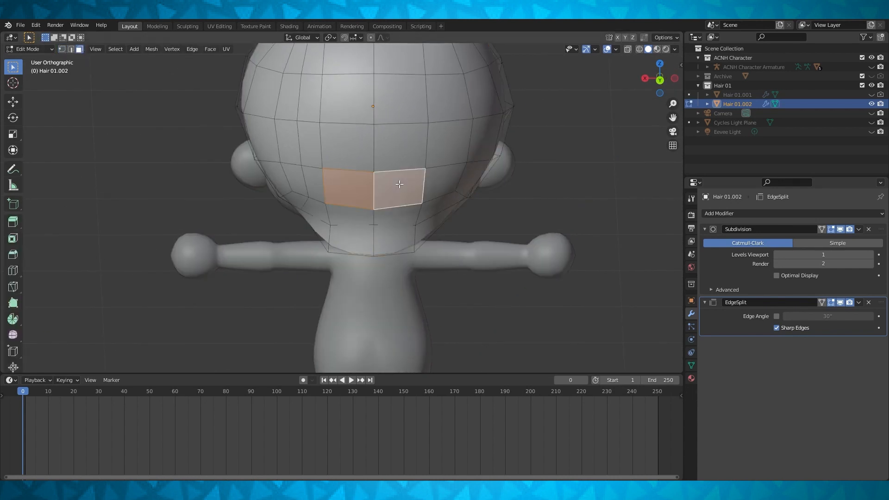
pyautogui.press('x')
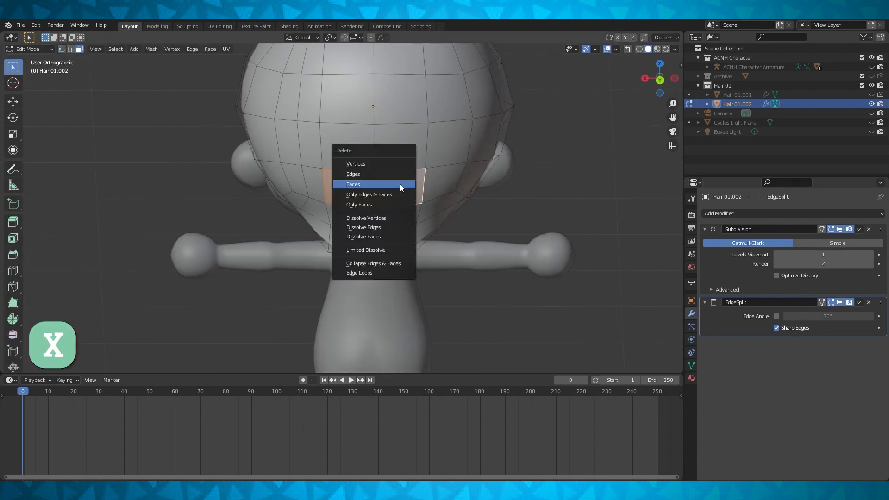
pyautogui.click(380, 205)
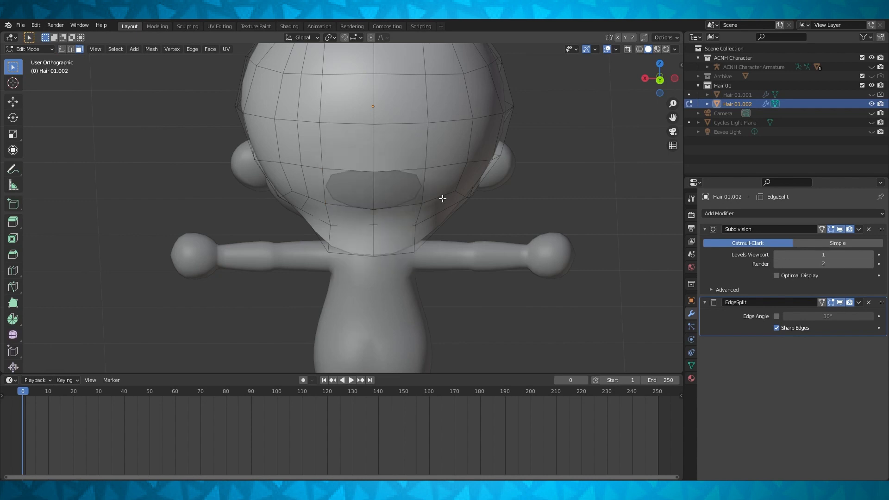
# Step: Add a centred vertical loop cut through the nape faces on each side of the centre line
pyautogui.hotkey('ctrl', 'r')
pyautogui.click(341, 209)
pyautogui.rightClick(342, 208)
pyautogui.hotkey('ctrl', 'r')
pyautogui.click(393, 210)
pyautogui.rightClick(391, 209)
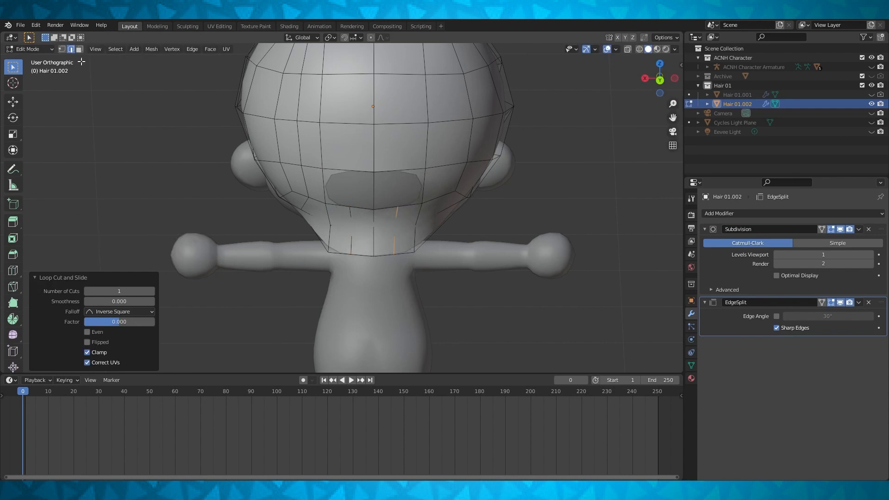
# Step: Fill the two open holes above the nape with one face on each side of the centre line, including the new loop-cut vertices
pyautogui.click(62, 49)
pyautogui.keyDown('alt'); pyautogui.click(361, 199); pyautogui.keyUp('alt')
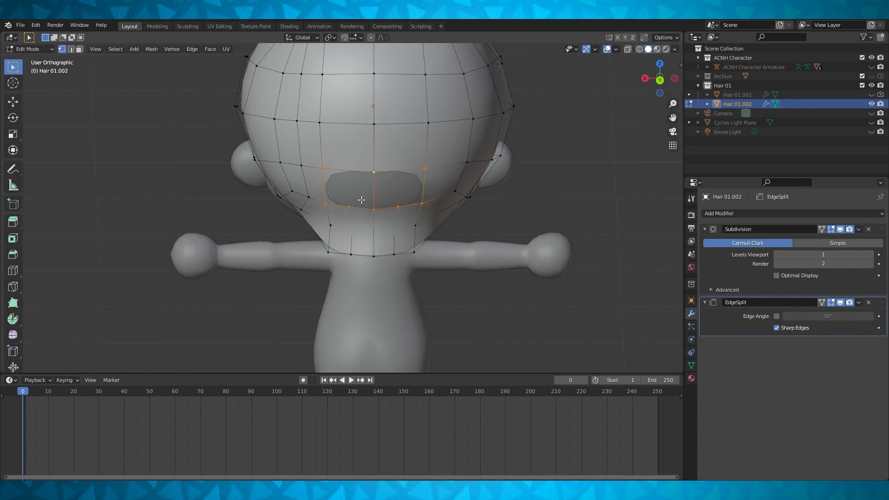
pyautogui.click(325, 168)
pyautogui.keyDown('shift'); pyautogui.click(326, 204); pyautogui.keyUp('shift')
pyautogui.keyDown('shift'); pyautogui.click(350, 206); pyautogui.keyUp('shift')
pyautogui.press('f')
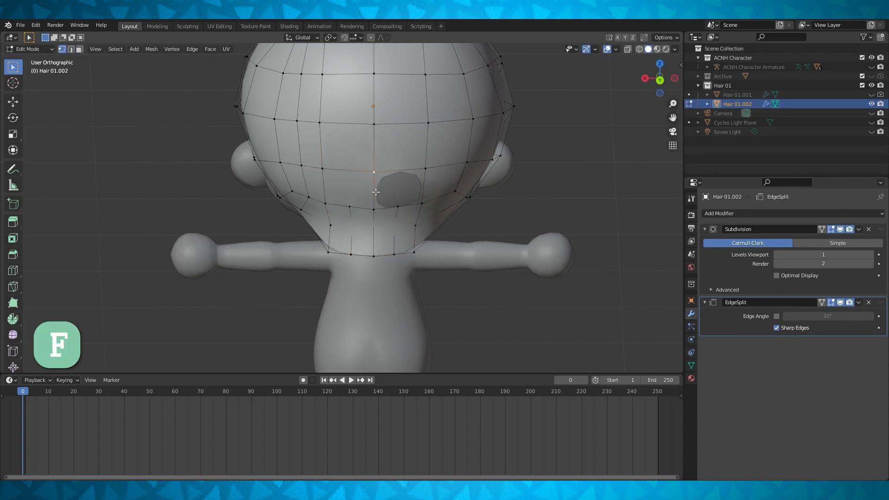
pyautogui.keyDown('shift'); pyautogui.click(425, 168); pyautogui.keyUp('shift')
pyautogui.press('f')
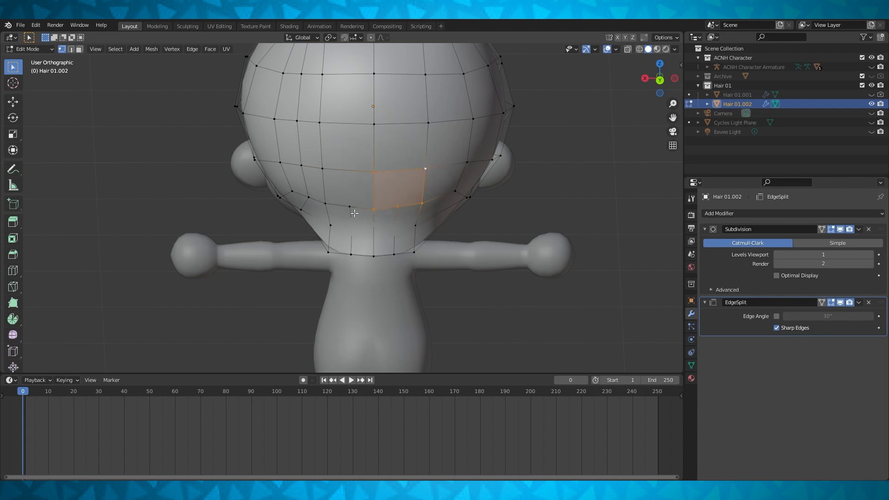
# Step: Set the viewport subdivision level to 0 and lower the two new mid-nape vertices about 0.019 m along Z
pyautogui.hotkey('alt', 'a')
pyautogui.click(779, 254)
pyautogui.scroll(2, 464, 217)
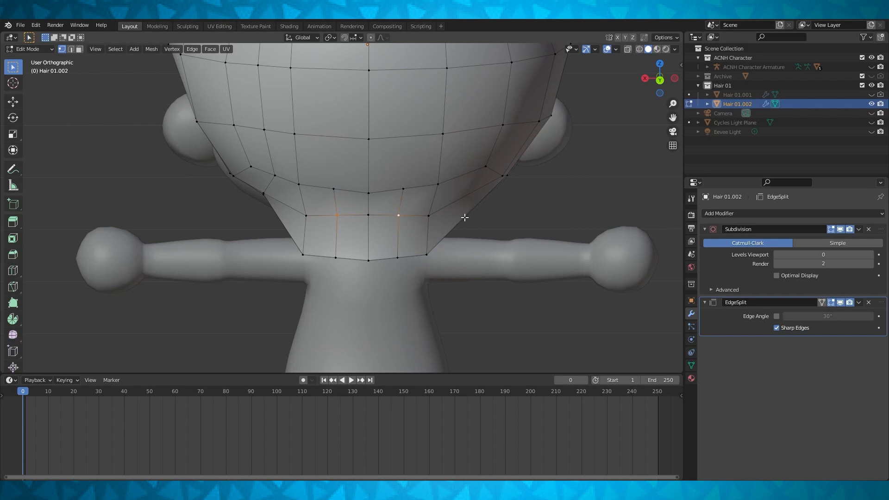
pyautogui.scroll(1, 432, 240)
pyautogui.press('g')
pyautogui.press('z')
pyautogui.click(418, 235)
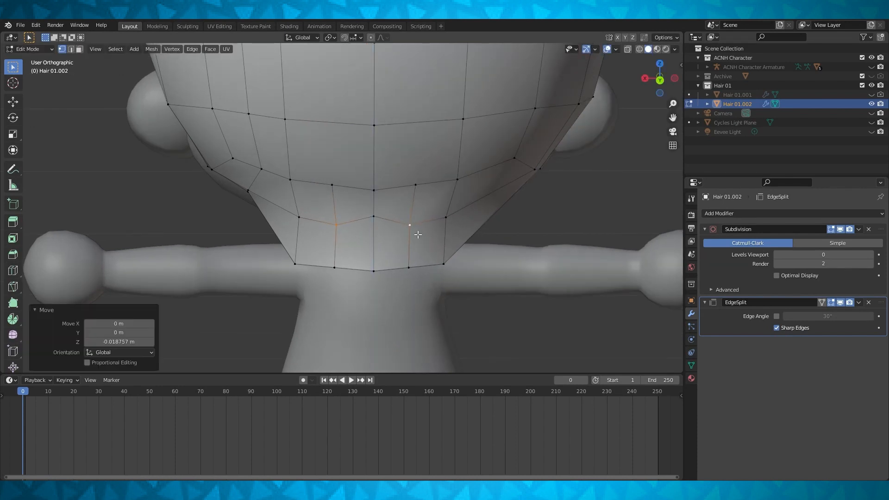
# Step: Spread the two lowered mid-nape vertices apart by scaling them to about 1.124
pyautogui.moveTo(418, 235); pyautogui.dragTo(419, 245, button='middle')
pyautogui.press('s')
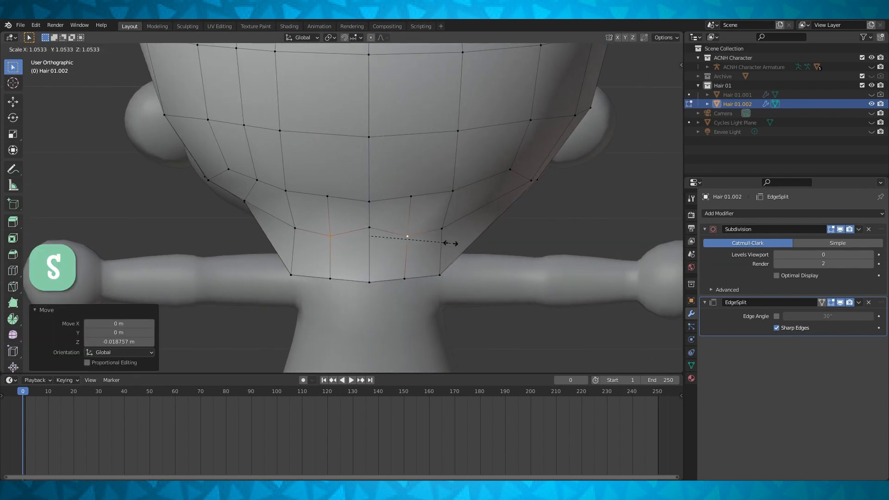
pyautogui.click(456, 243)
# Step: Set the viewport subdivision level to 1 and move the pair of mid-nape vertices along Y to refine the nape profile
pyautogui.moveTo(456, 243); pyautogui.dragTo(487, 248, button='middle')
pyautogui.hotkey('ctrl', '1')
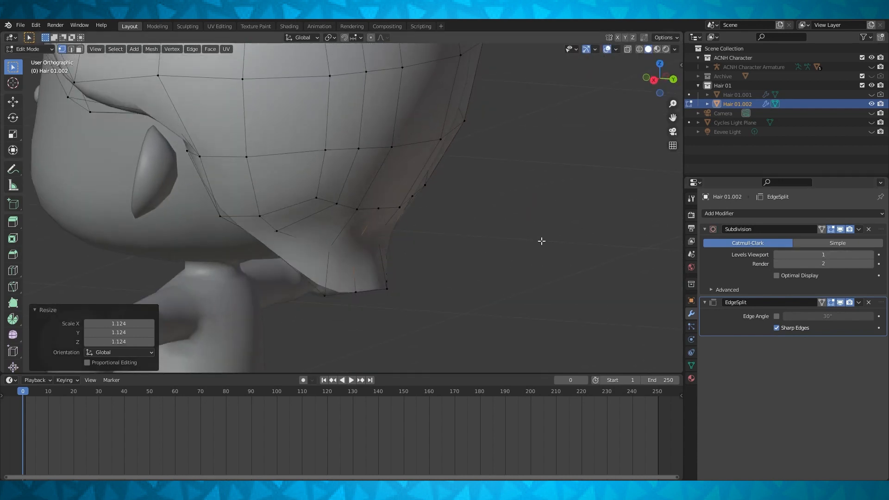
pyautogui.press('g')
pyautogui.press('y')
pyautogui.click(516, 243)
# Step: With the viewport subdivision at 0, raise the two bottom nape vertices beside the centre about 0.112 m along Z in the back view
pyautogui.scroll(-2, 516, 243)
pyautogui.moveTo(515, 243); pyautogui.dragTo(432, 246, button='middle')
pyautogui.click(328, 264)
pyautogui.keyDown('shift'); pyautogui.click(376, 262); pyautogui.keyUp('shift')
pyautogui.press('ctrl+KP_1')
pyautogui.scroll(1, 436, 281)
pyautogui.hotkey('ctrl', '0')
pyautogui.scroll(1, 435, 280)
pyautogui.press('g')
pyautogui.press('z')
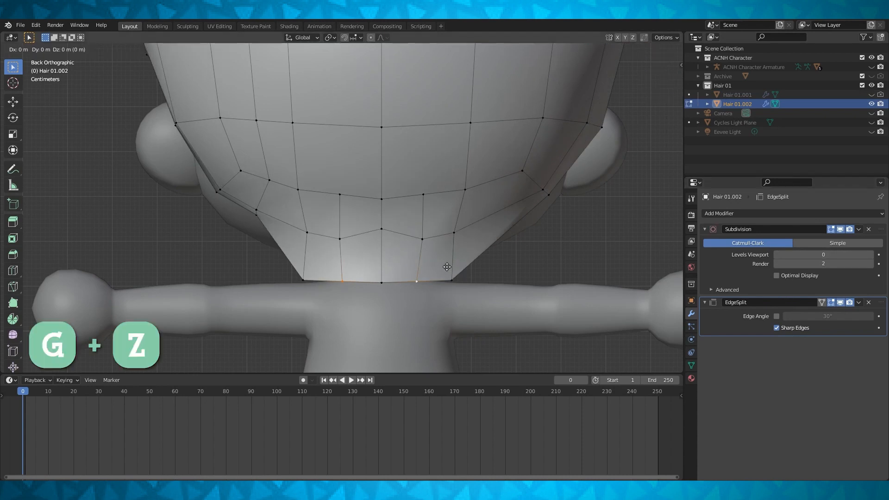
pyautogui.click(456, 216)
# Step: Move the two raised nape vertices along Y toward the hair surface and set the viewport subdivision level to 1
pyautogui.moveTo(454, 215); pyautogui.dragTo(506, 225, button='middle')
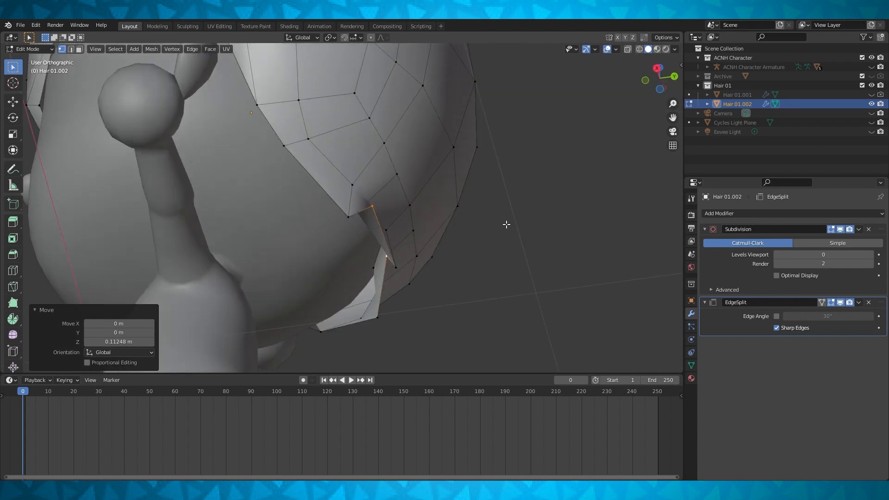
pyautogui.press('g')
pyautogui.press('y')
pyautogui.click(468, 227)
pyautogui.moveTo(467, 227); pyautogui.dragTo(417, 250, button='middle')
pyautogui.click(871, 258)
# Step: Mark the two vertical edges above the raised nape notches as sharp and check the result on the smoothed hair
pyautogui.moveTo(581, 234); pyautogui.dragTo(377, 190, button='middle')
pyautogui.press('Tab')
pyautogui.press('Tab')
pyautogui.click(71, 50)
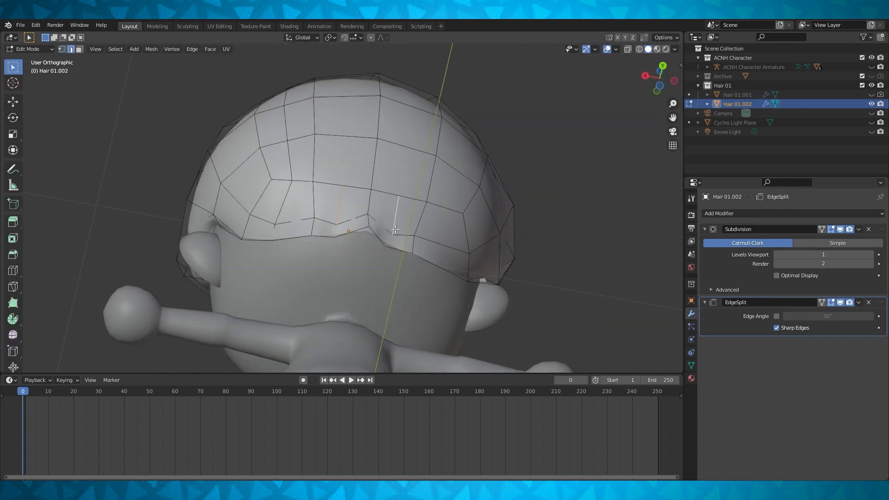
pyautogui.hotkey('ctrl', 'e')
pyautogui.click(408, 391)
pyautogui.press('Tab')
pyautogui.moveTo(407, 324); pyautogui.dragTo(396, 160, button='middle')
pyautogui.press('Tab')
pyautogui.press('Tab')
pyautogui.press('Tab')
# Step: Duplicate the hairline edge in front of the ear in place and separate it into its own object
pyautogui.press('KP_3')
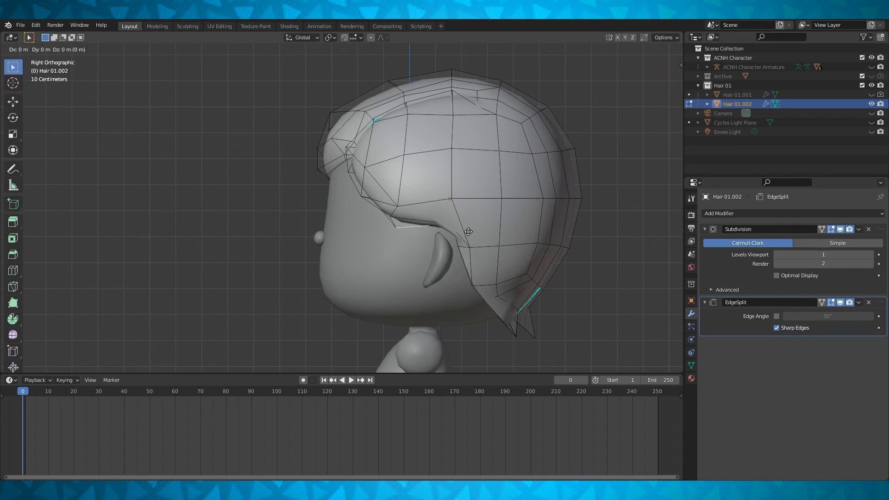
pyautogui.hotkey('shift', 'd')
pyautogui.press('p')
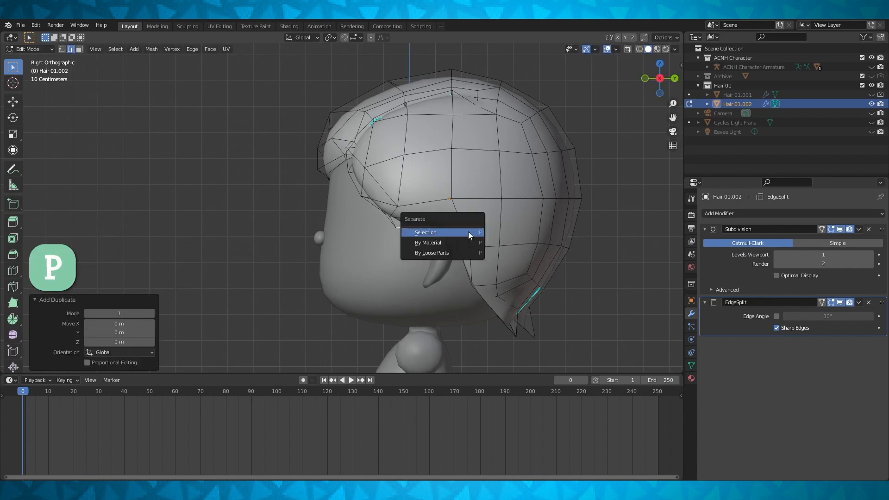
pyautogui.click(468, 232)
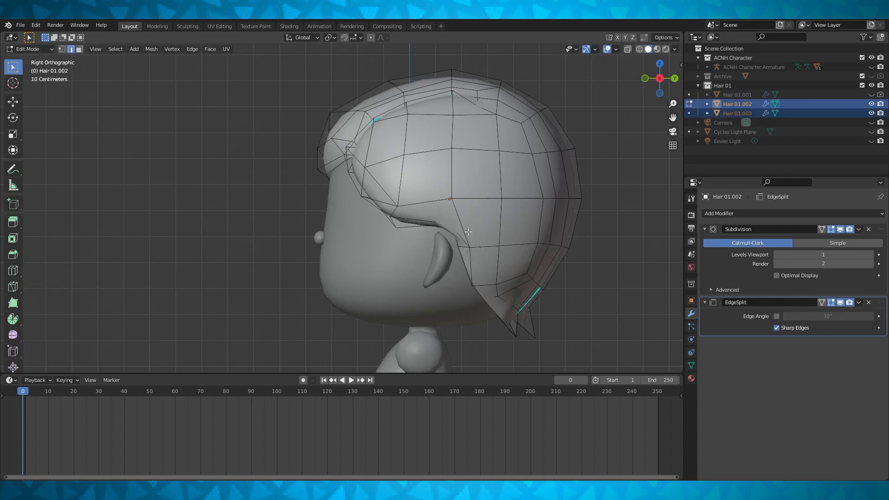
pyautogui.press('Tab')
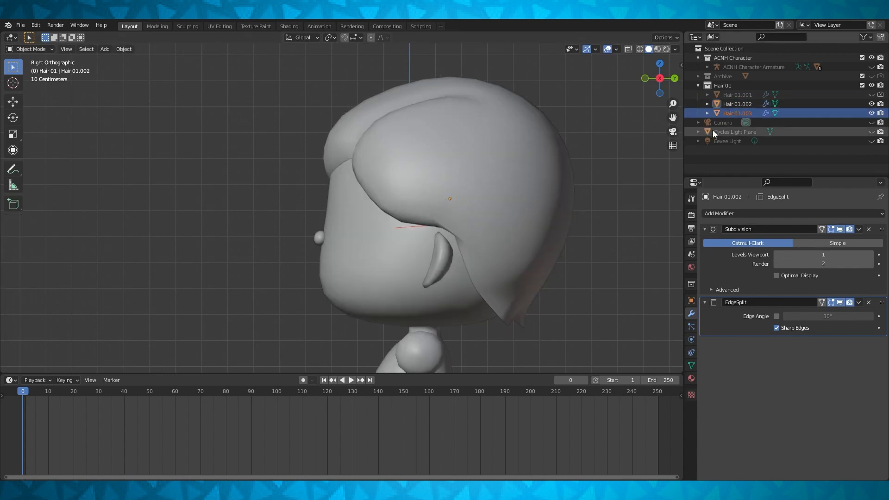
# Step: Hide Hair 01.002 and rotate the separated edge in the right view so its front end tilts upward
pyautogui.click(760, 114)
pyautogui.click(870, 104)
pyautogui.keyDown('shift'); pyautogui.moveTo(465, 192); pyautogui.dragTo(404, 234, button='middle'); pyautogui.keyUp('shift')
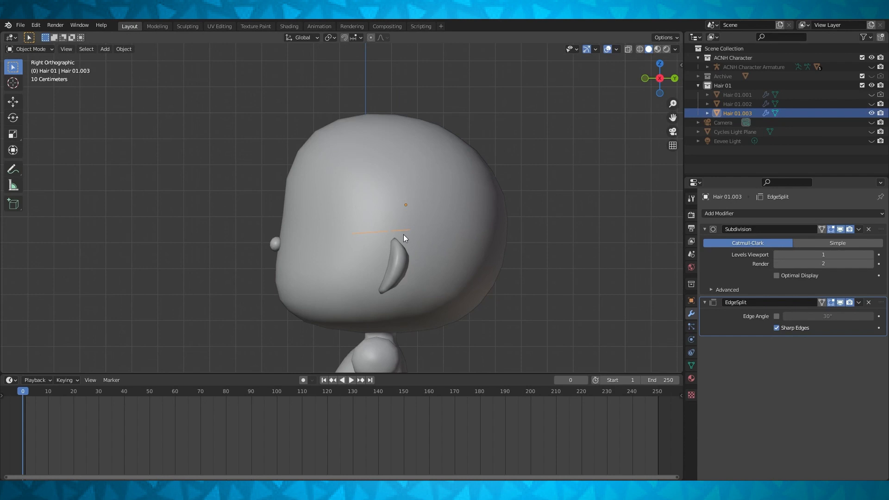
pyautogui.press('Tab')
pyautogui.press('a')
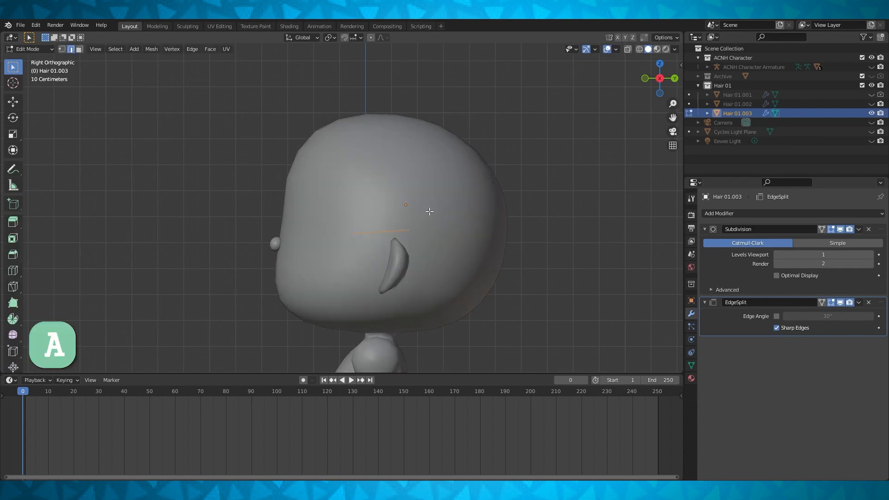
pyautogui.press('r')
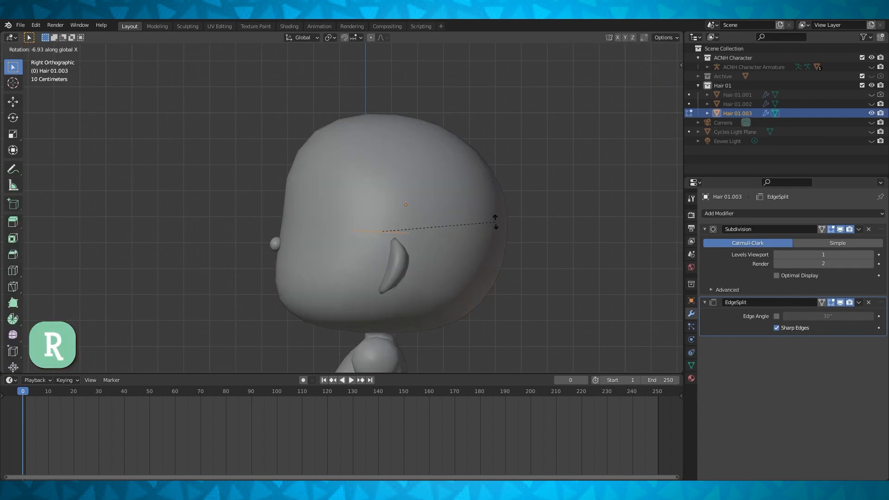
pyautogui.click(487, 241)
# Step: In the top view, rotate the separated edge about -4.63° around Z to follow the side of the head
pyautogui.scroll(2, 422, 255)
pyautogui.moveTo(422, 255); pyautogui.dragTo(453, 290, button='middle')
pyautogui.press('KP_7')
pyautogui.press('r')
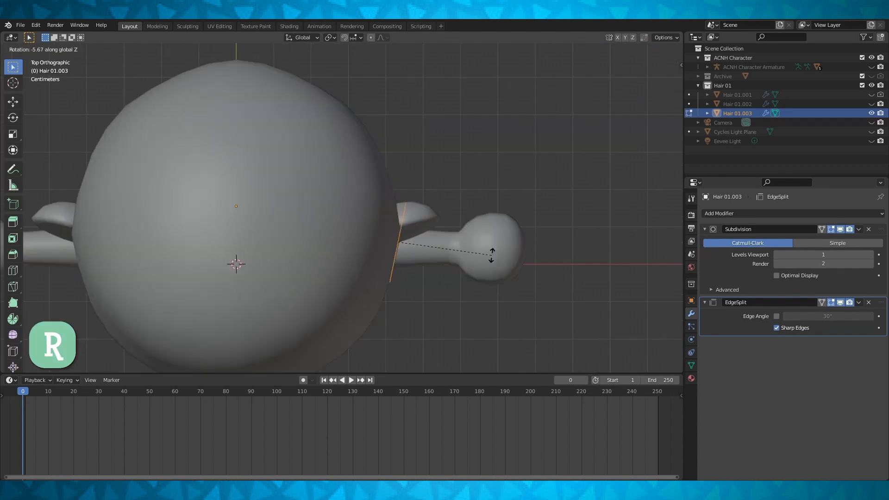
pyautogui.press('shift')
pyautogui.click(482, 301)
pyautogui.moveTo(480, 302); pyautogui.dragTo(476, 228, button='middle')
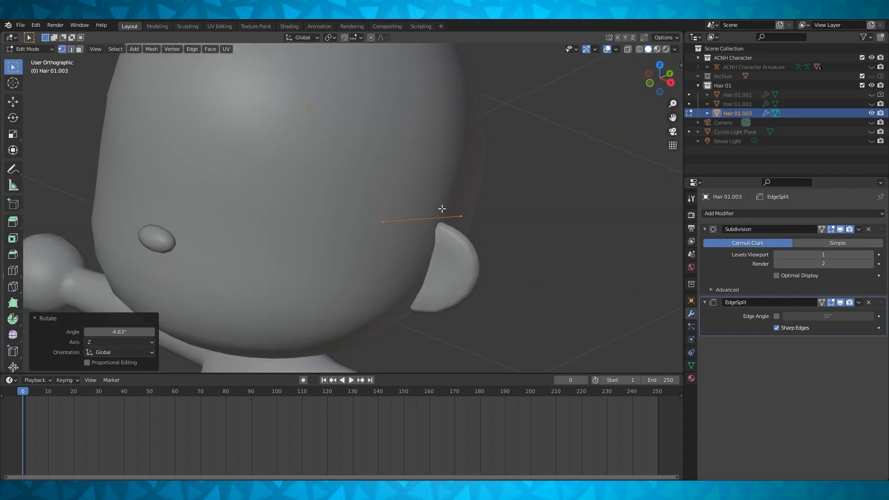
# Step: Move the separated edge about 0.009 m outward along X and adjust its height along Z above the ear
pyautogui.press('g')
pyautogui.press('x')
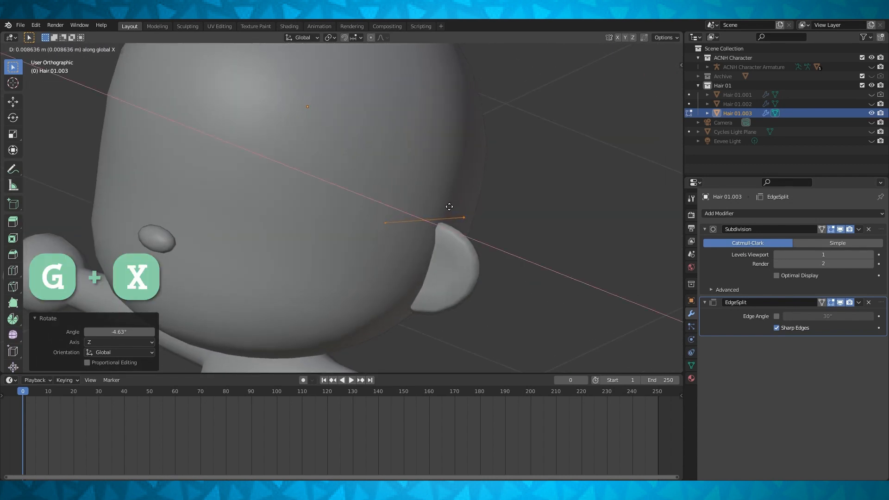
pyautogui.click(449, 206)
pyautogui.moveTo(449, 206); pyautogui.dragTo(500, 176, button='middle')
pyautogui.press('g')
pyautogui.press('z')
pyautogui.click(498, 184)
# Step: Slide both end vertices of the separated edge slightly inward to shorten it
pyautogui.click(369, 203)
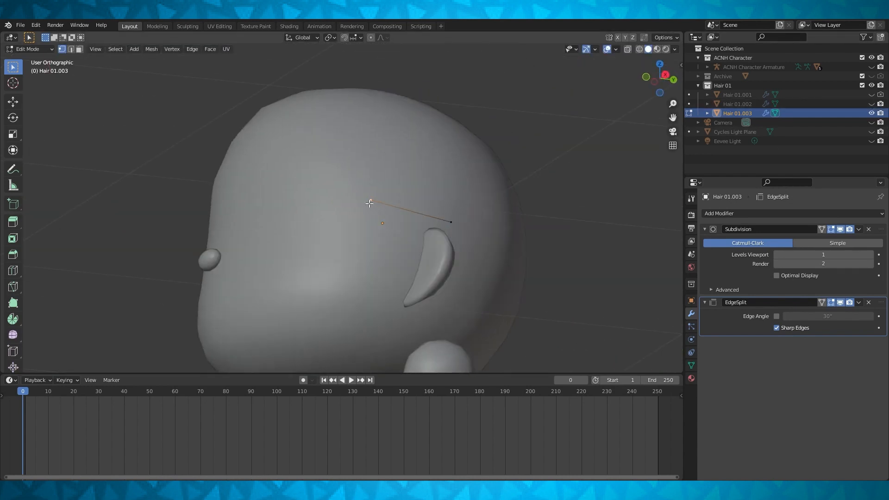
pyautogui.press('g')
pyautogui.press('g')
pyautogui.click(437, 200)
pyautogui.press('g')
pyautogui.press('g')
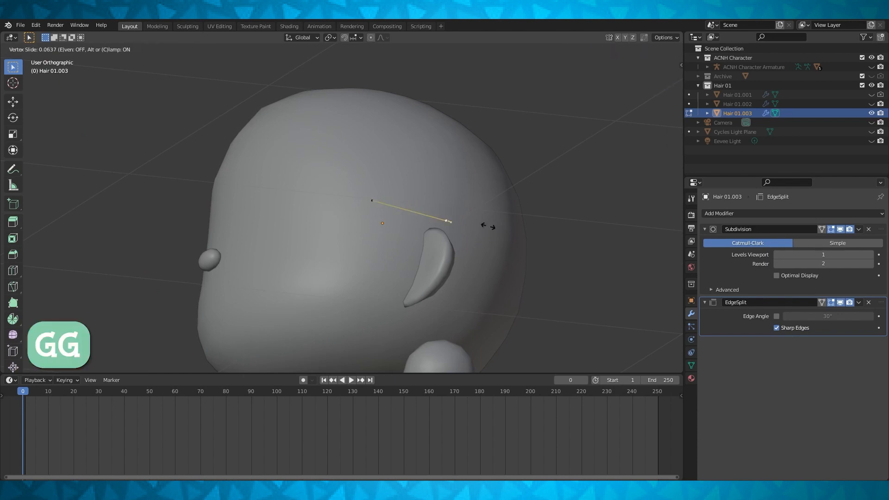
pyautogui.click(489, 225)
# Step: Unhide Hair 01.002 and, in the right view, extrude the separated edge downward in front of the ear as a sideburn face
pyautogui.press('KP_3')
pyautogui.click(387, 205)
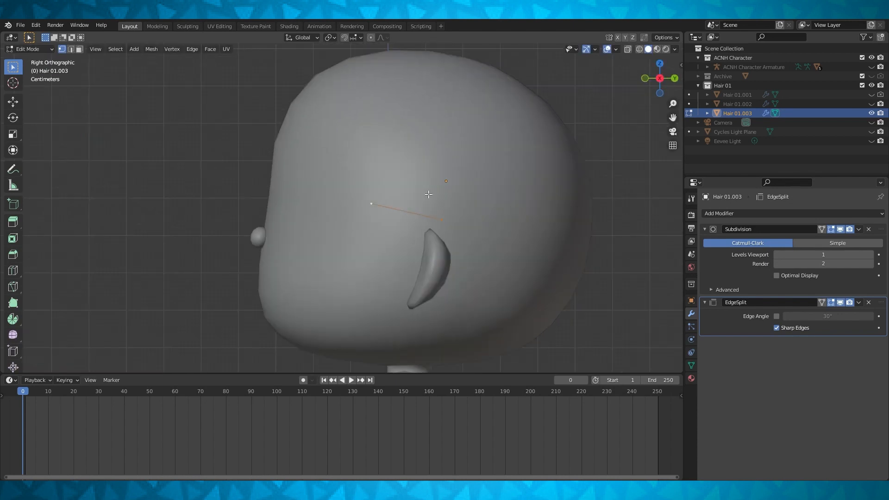
pyautogui.click(871, 104)
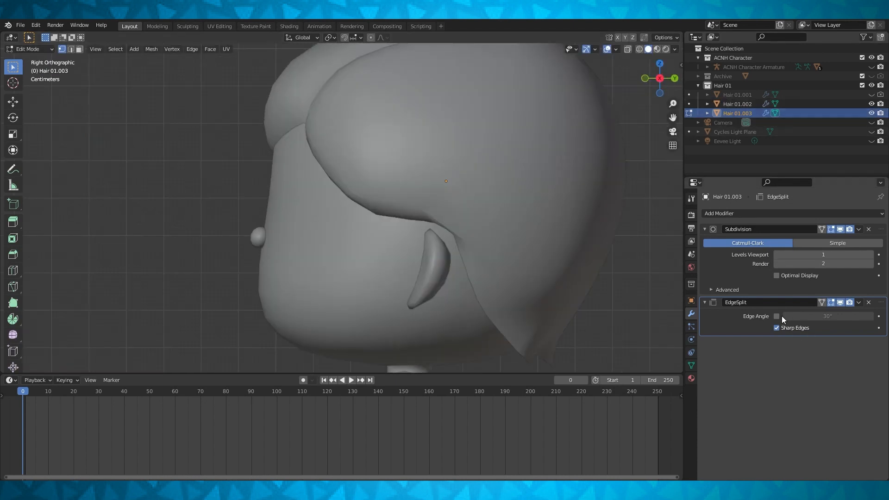
pyautogui.press('e')
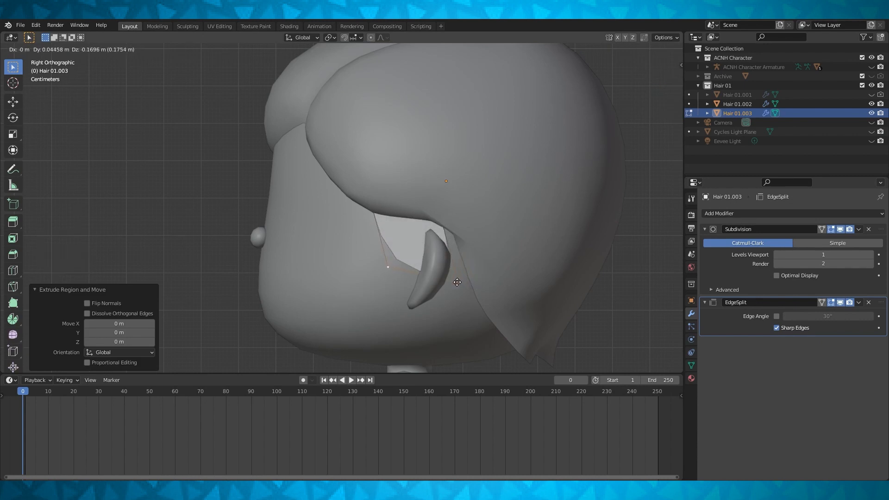
pyautogui.click(463, 286)
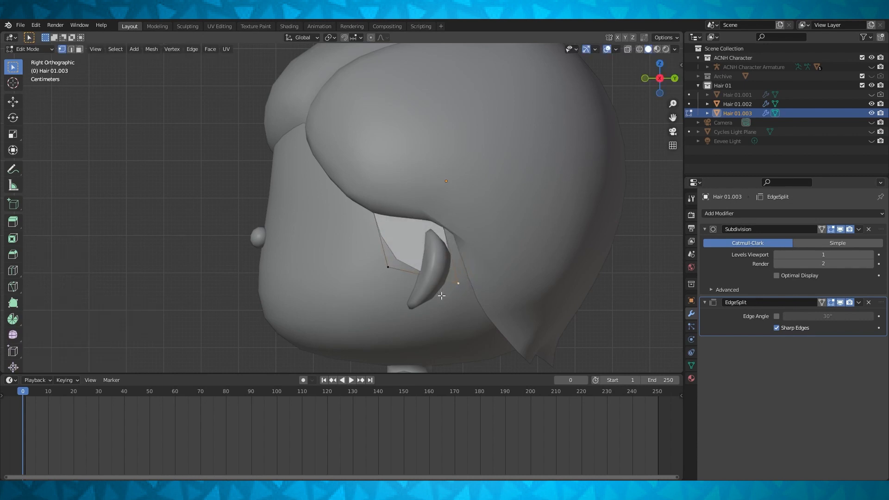
# Step: Move the sideburn's lower rear vertex about 0.152 m forward and 0.064 m up, and adjust it along X against the head
pyautogui.press('g')
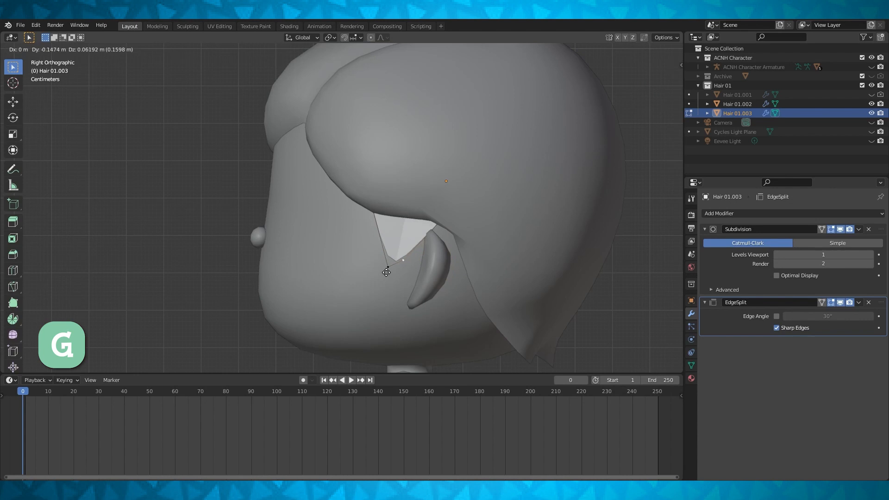
pyautogui.click(386, 272)
pyautogui.moveTo(387, 272); pyautogui.dragTo(445, 293, button='middle')
pyautogui.press('g')
pyautogui.press('x')
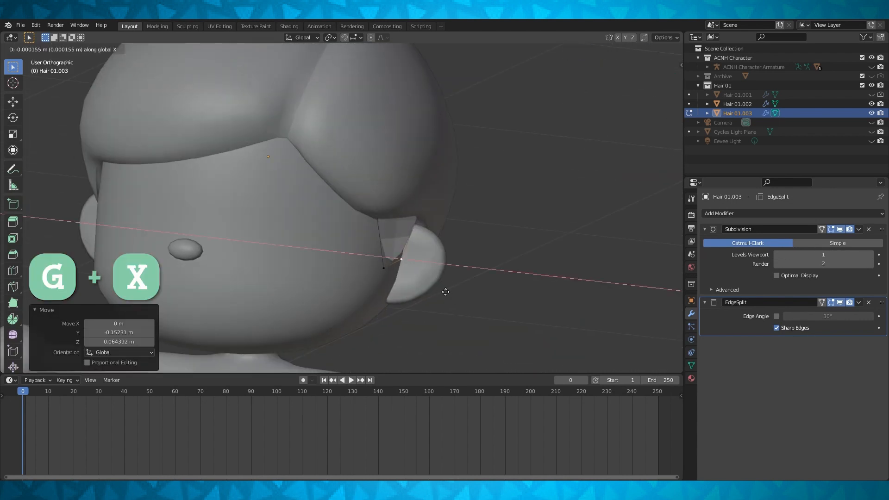
pyautogui.click(440, 293)
pyautogui.moveTo(434, 293)
pyautogui.mouseDown(button='middle')
pyautogui.moveTo(477, 278)
pyautogui.moveTo(480, 292)
pyautogui.moveTo(429, 289)
pyautogui.mouseUp(button='middle')
# Step: Add a horizontal loop cut across the sideburn face and reposition its front and rear vertices in the right view
pyautogui.hotkey('ctrl', 'r')
pyautogui.click(413, 238)
pyautogui.click(412, 235)
pyautogui.keyDown('shift'); pyautogui.click(412, 232); pyautogui.keyUp('shift')
pyautogui.press('KP_3')
pyautogui.press('g')
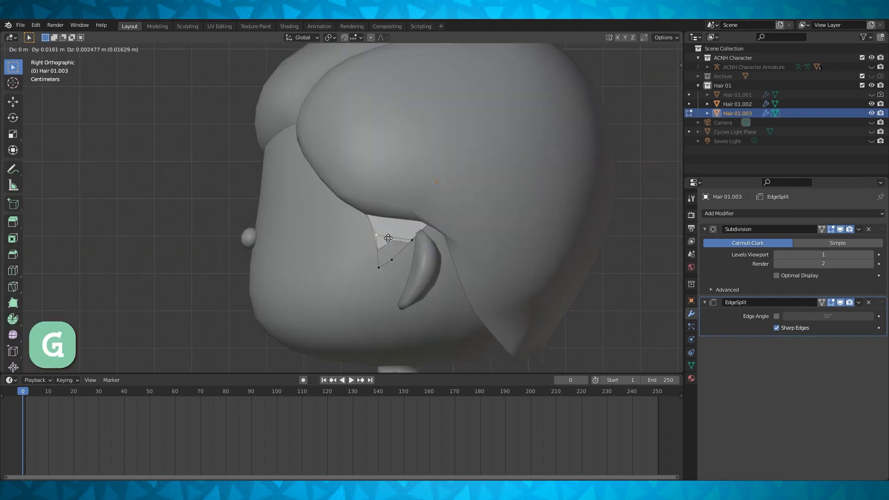
pyautogui.click(384, 238)
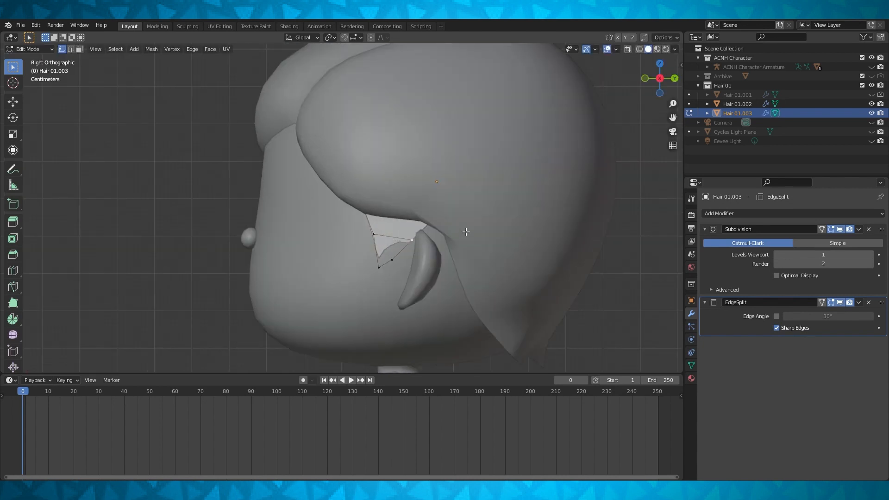
pyautogui.press('g')
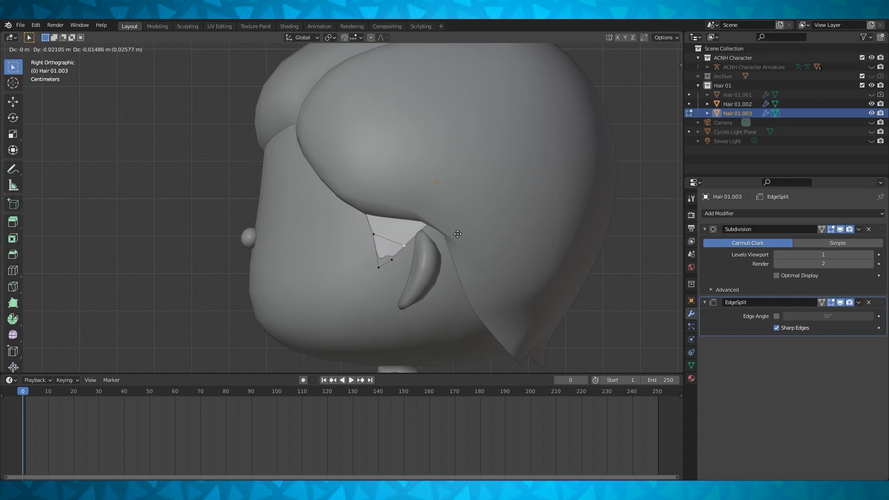
pyautogui.click(457, 235)
# Step: Move the loop cut's front vertex along X to follow the curve of the face
pyautogui.moveTo(437, 256); pyautogui.dragTo(486, 258, button='middle')
pyautogui.press('g')
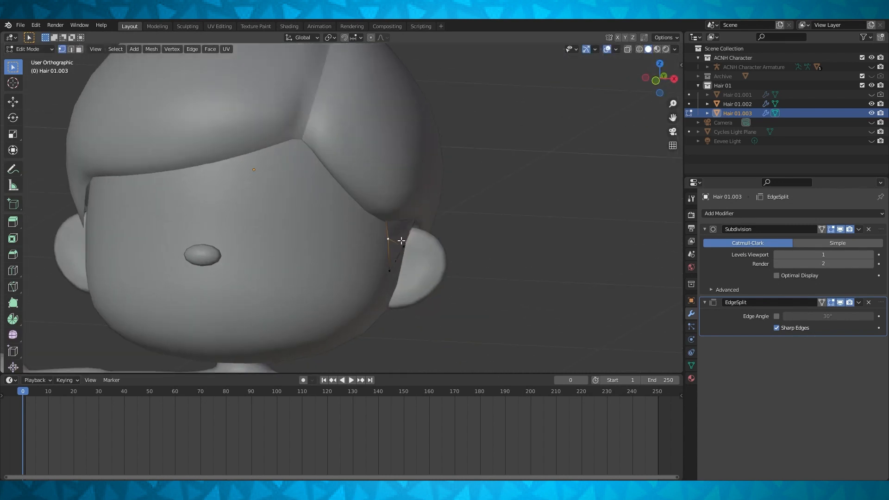
pyautogui.press('x')
pyautogui.click(402, 240)
# Step: Move the entire sideburn mesh slightly inward along X against the head
pyautogui.moveTo(402, 241); pyautogui.dragTo(441, 266, button='middle')
pyautogui.press('a')
pyautogui.press('g')
pyautogui.press('x')
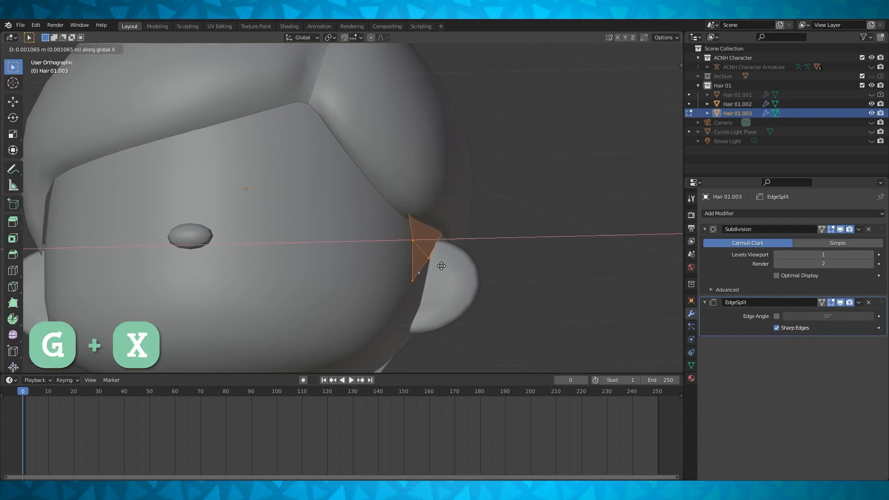
pyautogui.click(432, 265)
# Step: Return to Object Mode and add a Mirror modifier to the sideburn
pyautogui.press('Tab')
pyautogui.scroll(-1, 530, 258)
pyautogui.moveTo(531, 260); pyautogui.dragTo(404, 246, button='middle')
pyautogui.click(538, 258)
pyautogui.click(403, 245)
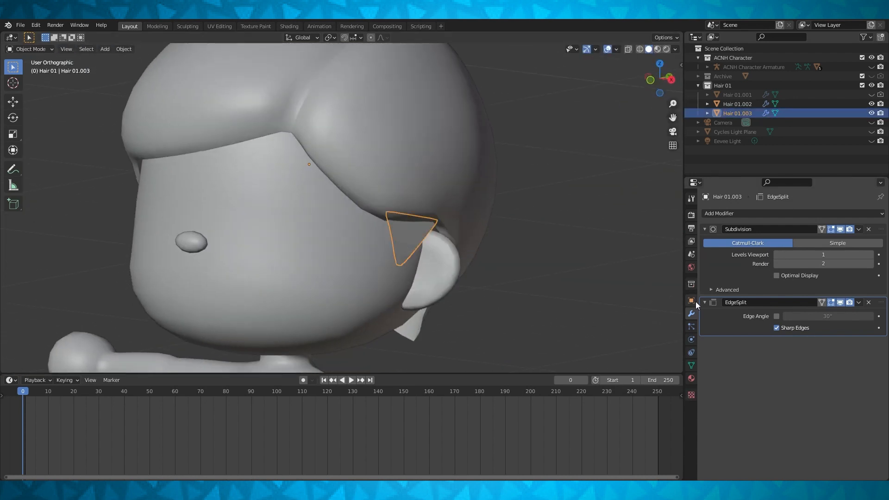
pyautogui.click(777, 214)
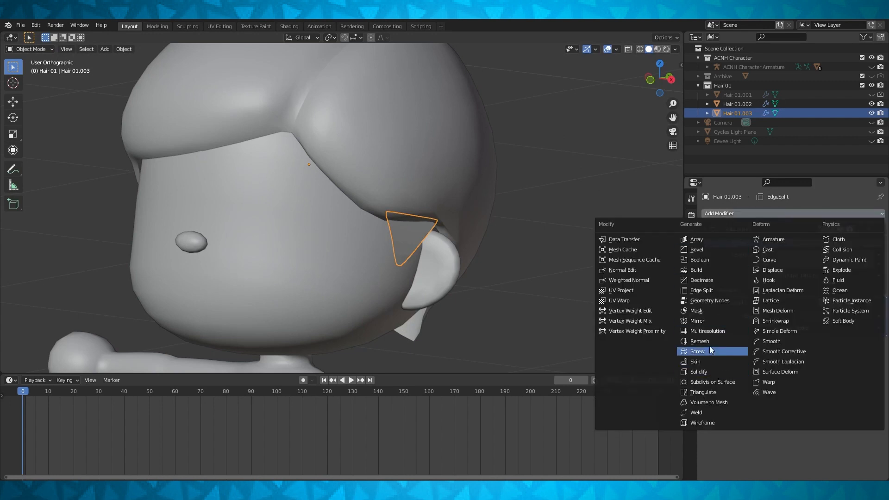
pyautogui.click(707, 320)
pyautogui.moveTo(509, 252); pyautogui.dragTo(389, 194, button='middle')
pyautogui.click(556, 246)
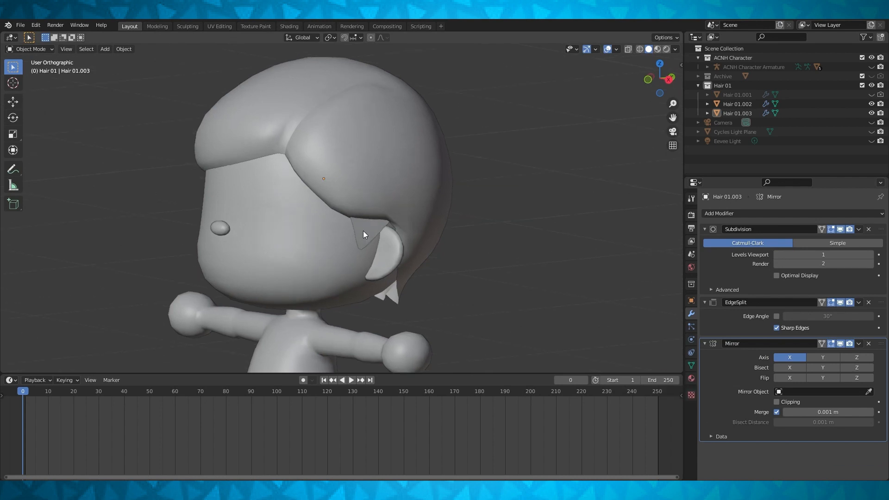
# Step: Check the mirrored sideburn pair in wireframe and apply the Mirror modifier
pyautogui.press('Tab')
pyautogui.moveTo(417, 248); pyautogui.dragTo(509, 209, button='middle')
pyautogui.click(640, 50)
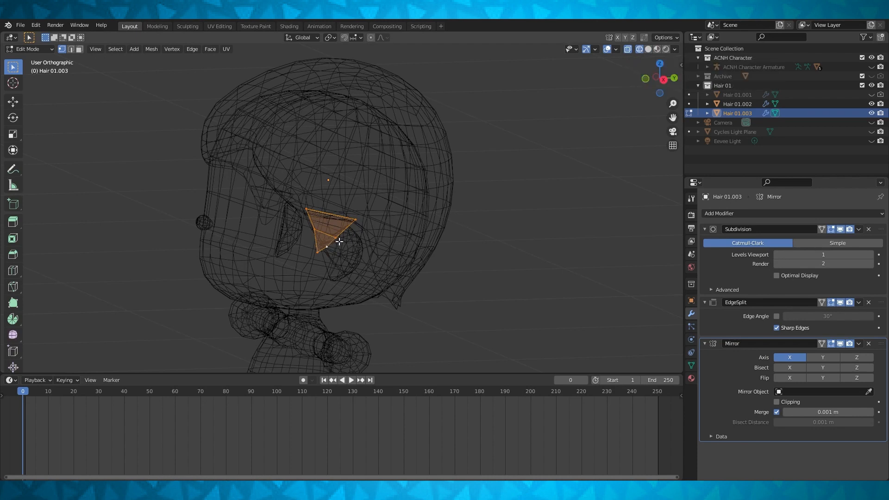
pyautogui.press('m')
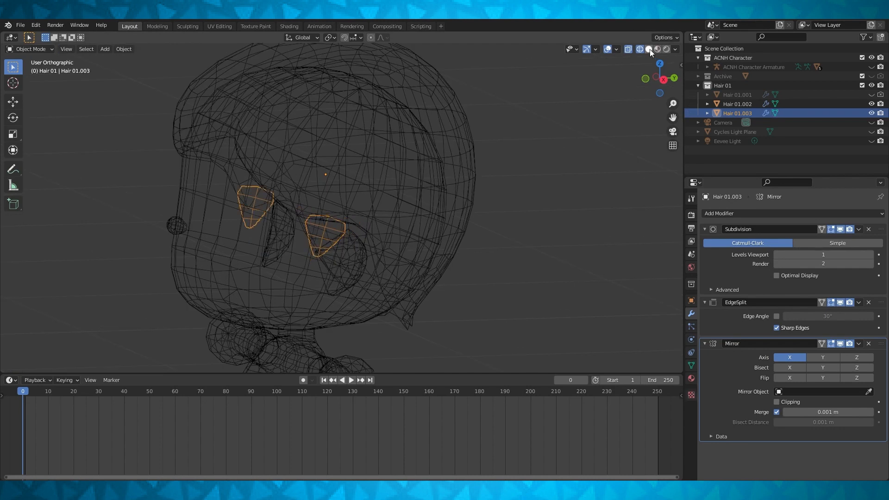
pyautogui.moveTo(579, 176); pyautogui.dragTo(482, 224, button='middle')
pyautogui.press('Tab')
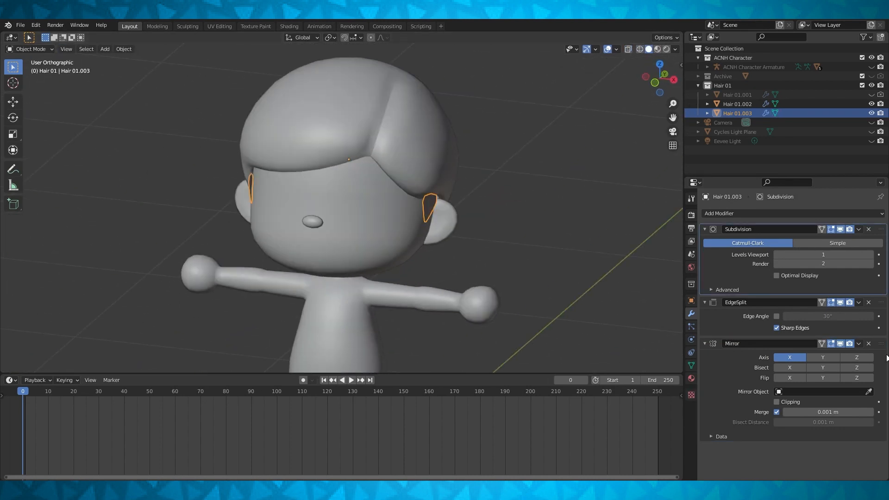
pyautogui.click(858, 343)
pyautogui.click(832, 356)
# Step: Join the sideburn object Hair 01.003 into the main hair object Hair 01.002
pyautogui.moveTo(442, 190); pyautogui.dragTo(388, 168, button='middle')
pyautogui.press('Tab')
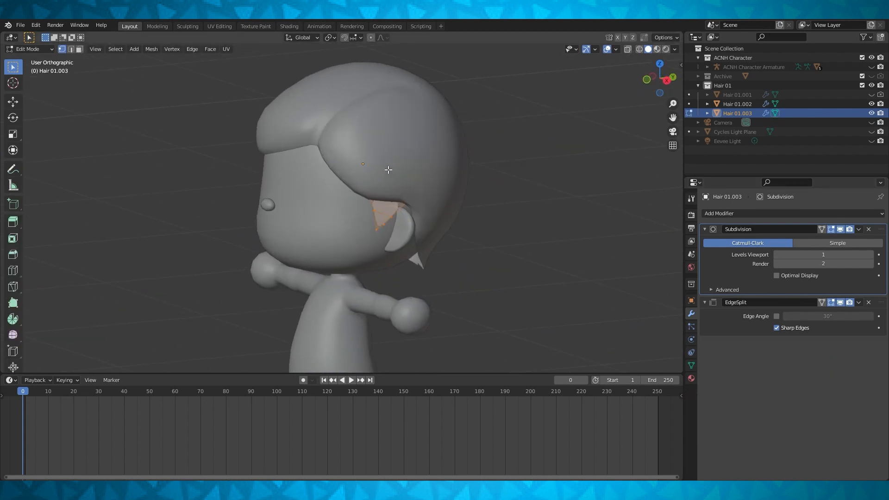
pyautogui.scroll(2, 404, 174)
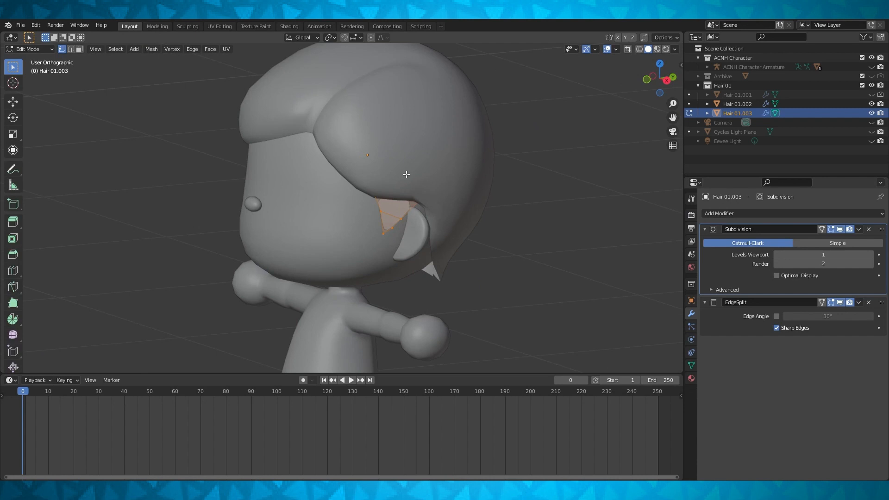
pyautogui.press('Tab')
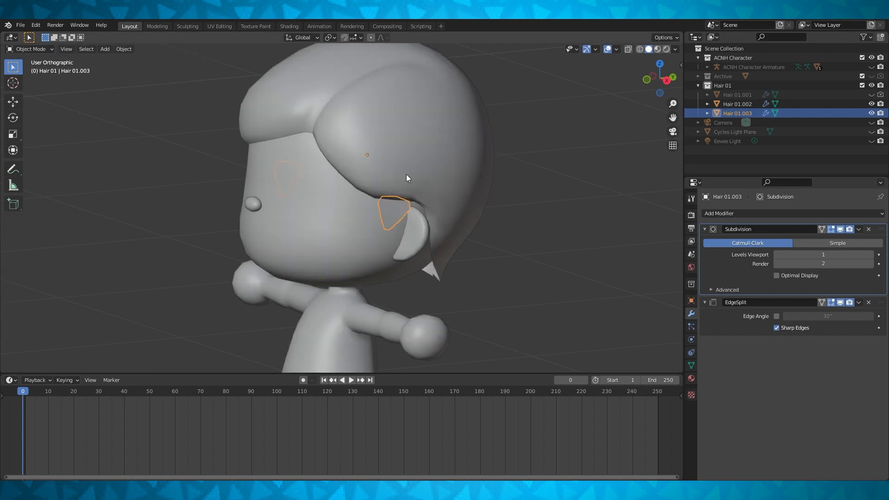
pyautogui.keyDown('shift'); pyautogui.click(436, 167); pyautogui.keyUp('shift')
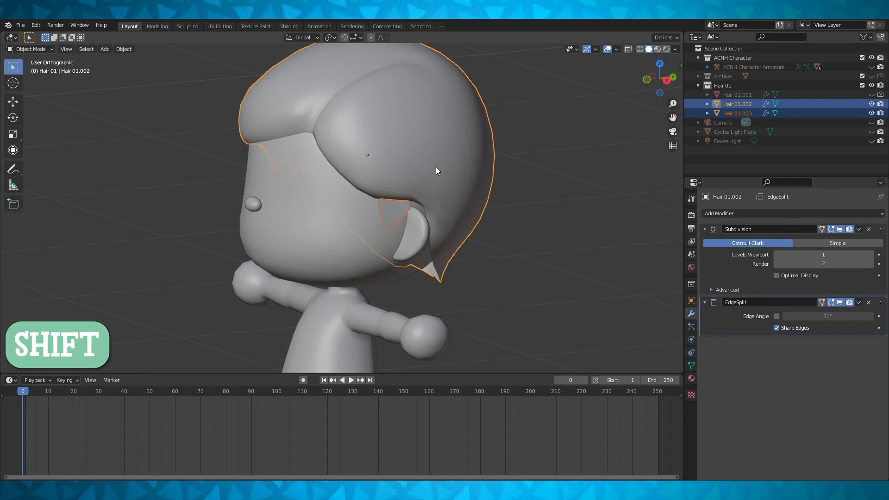
pyautogui.hotkey('ctrl', 'j')
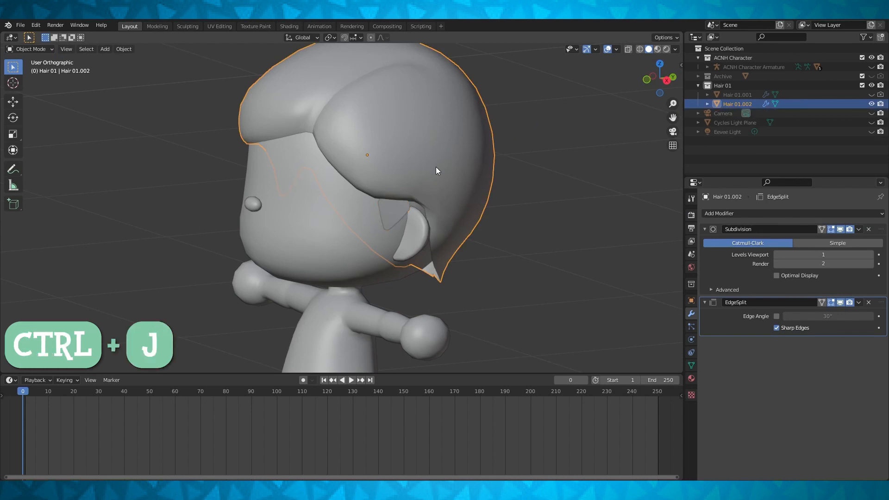
# Step: Examine the joined hair mesh around the sideburn and ear in both Edit Mode and Object Mode
pyautogui.press('Tab')
pyautogui.moveTo(435, 171); pyautogui.dragTo(441, 196, button='middle')
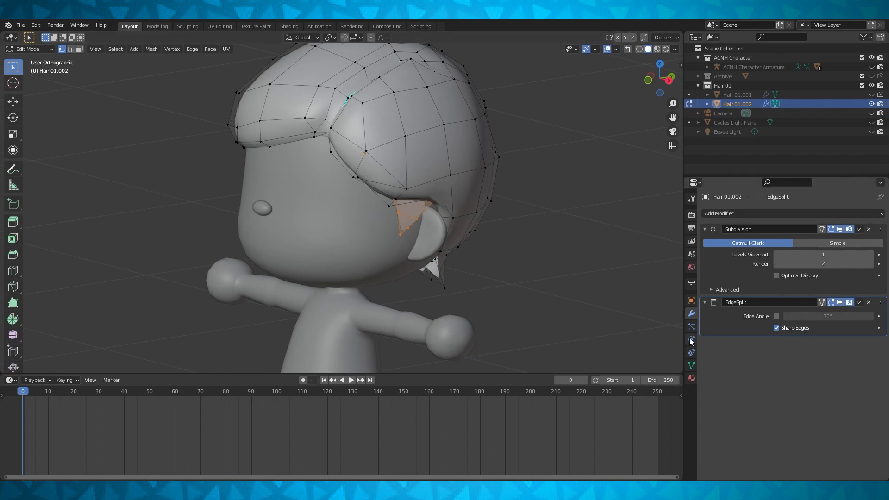
pyautogui.press('Tab')
pyautogui.moveTo(520, 207); pyautogui.dragTo(490, 190, button='middle')
pyautogui.press('Tab')
pyautogui.press('Tab')
pyautogui.click(449, 238)
pyautogui.click(481, 159)
pyautogui.press('Tab')
pyautogui.scroll(-3, 481, 159)
pyautogui.moveTo(478, 159); pyautogui.dragTo(456, 158, button='middle')
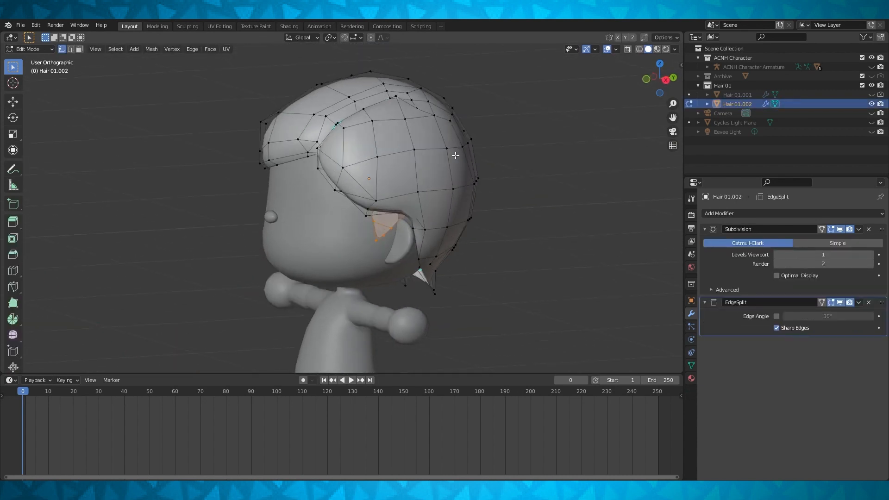
# Step: Apply the Subdivision modifier of the joined hair object
pyautogui.press('Tab')
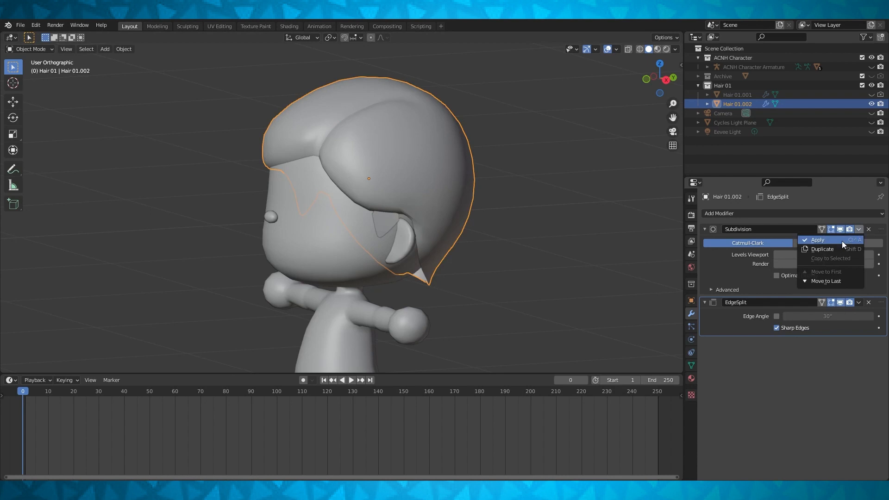
pyautogui.click(843, 240)
pyautogui.press('Tab')
pyautogui.scroll(5, 610, 86)
# Step: Select the sideburn's upper front vertex in wireframe and enable snapping to vertices
pyautogui.hotkey('alt', 'z')
pyautogui.click(327, 232)
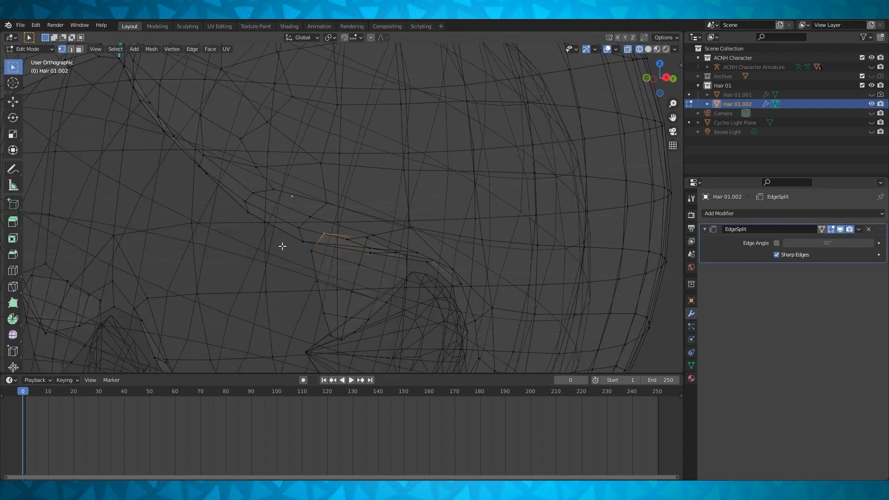
pyautogui.press('Escape')
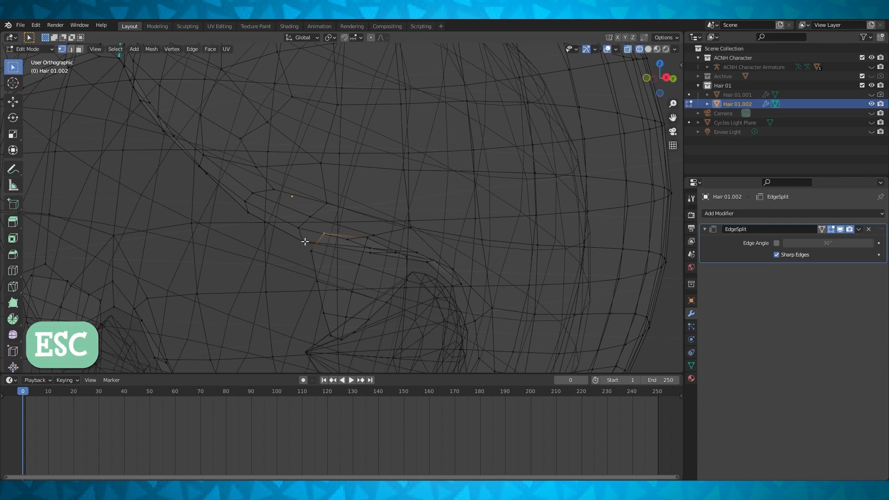
pyautogui.click(344, 38)
pyautogui.click(354, 38)
pyautogui.click(331, 75)
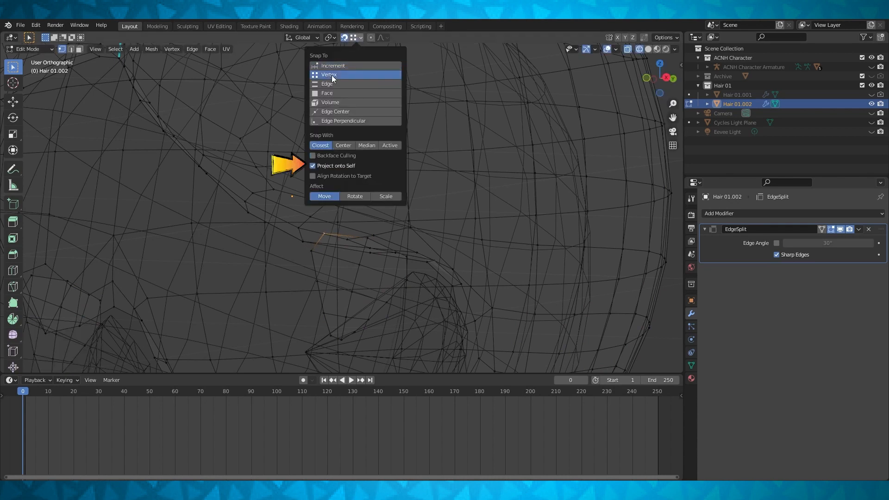
# Step: Snap the sideburn's upper front vertex and its neighbour onto adjacent vertices of the hair's lower edge
pyautogui.press('g')
pyautogui.click(304, 241)
pyautogui.moveTo(306, 239); pyautogui.dragTo(316, 208, button='middle')
pyautogui.click(367, 238)
pyautogui.click(370, 249)
# Step: Fill a face between four vertices joining the sideburn's upper edge to the hair near the ear
pyautogui.click(418, 251)
pyautogui.keyDown('shift'); pyautogui.click(467, 280); pyautogui.keyUp('shift')
pyautogui.moveTo(467, 280)
pyautogui.mouseDown(button='middle')
pyautogui.moveTo(450, 259)
pyautogui.moveTo(457, 248)
pyautogui.moveTo(449, 260)
pyautogui.moveTo(440, 199)
pyautogui.moveTo(453, 190)
pyautogui.moveTo(426, 257)
pyautogui.moveTo(490, 280)
pyautogui.moveTo(452, 270)
pyautogui.moveTo(492, 296)
pyautogui.moveTo(473, 297)
pyautogui.moveTo(482, 232)
pyautogui.moveTo(424, 155)
pyautogui.moveTo(450, 250)
pyautogui.moveTo(532, 250)
pyautogui.mouseUp(button='middle')
pyautogui.keyDown('shift'); pyautogui.click(425, 282); pyautogui.keyUp('shift')
pyautogui.keyDown('shift'); pyautogui.click(453, 270); pyautogui.keyUp('shift')
pyautogui.press('f')
# Step: Switch back to solid shading and delete the unwanted geometry at the top of the opposite sideburn
pyautogui.scroll(-2, 469, 292)
pyautogui.hotkey('shift', 'z')
pyautogui.press('Tab')
pyautogui.click(241, 232)
pyautogui.click(241, 231)
pyautogui.press('Tab')
pyautogui.moveTo(242, 232); pyautogui.dragTo(278, 248, button='middle')
pyautogui.click(361, 261)
pyautogui.moveTo(361, 260); pyautogui.dragTo(303, 246, button='middle')
pyautogui.press('x')
# Step: Merge the opposite sideburn's rear and middle top vertices into the matching hair-edge vertices with At Last
pyautogui.click(346, 254)
pyautogui.keyDown('shift'); pyautogui.click(325, 245); pyautogui.keyUp('shift')
pyautogui.press('m')
pyautogui.click(303, 287)
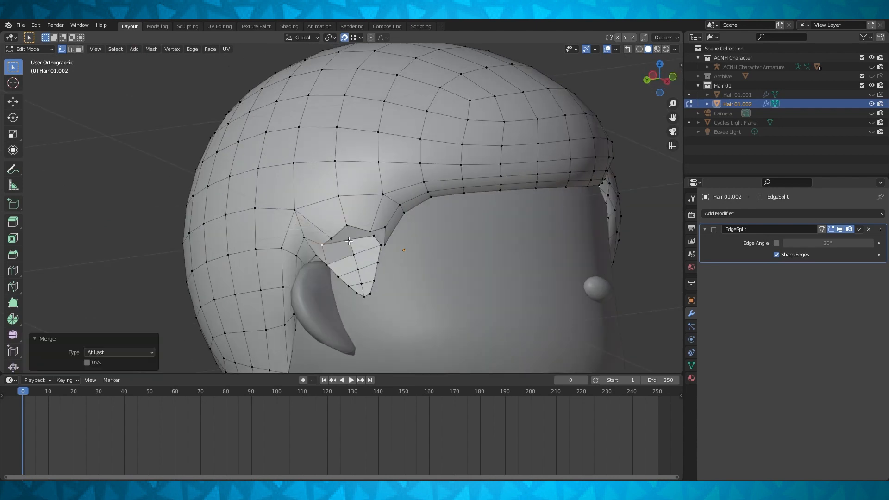
pyautogui.click(350, 238)
pyautogui.keyDown('shift'); pyautogui.click(348, 223); pyautogui.keyUp('shift')
pyautogui.press('m')
pyautogui.click(348, 223)
# Step: Merge the sideburn's front top vertices into the corner vertex of the hair's edge
pyautogui.moveTo(348, 223); pyautogui.dragTo(377, 236, button='middle')
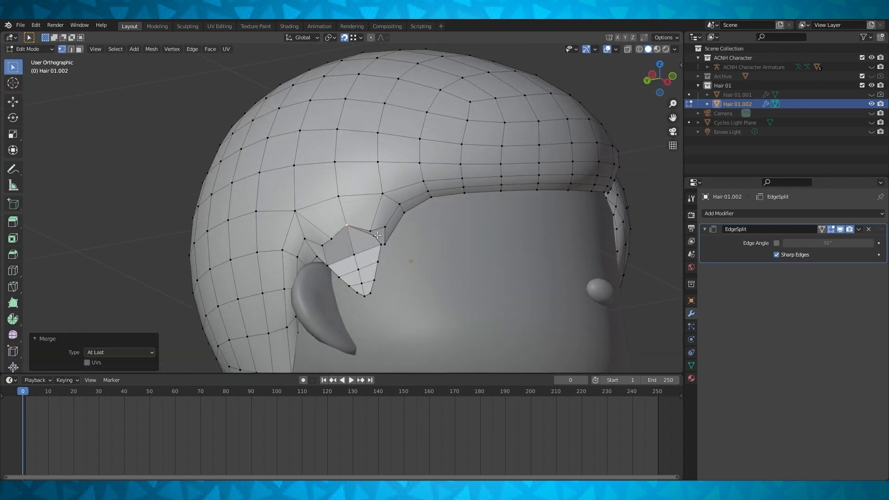
pyautogui.keyDown('shift'); pyautogui.click(387, 245); pyautogui.keyUp('shift')
pyautogui.press('m')
pyautogui.click(377, 236)
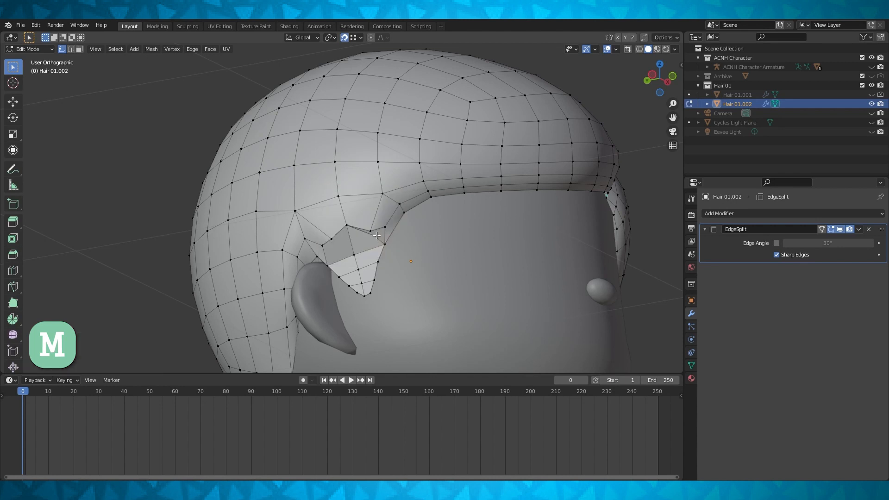
pyautogui.keyDown('shift'); pyautogui.click(384, 228); pyautogui.keyUp('shift')
pyautogui.press('m')
pyautogui.click(387, 230)
# Step: Delete the two top faces of the sideburn just below the hair's edge
pyautogui.moveTo(387, 230); pyautogui.dragTo(110, 62, button='middle')
pyautogui.click(331, 249)
pyautogui.keyDown('shift'); pyautogui.click(361, 242); pyautogui.keyUp('shift')
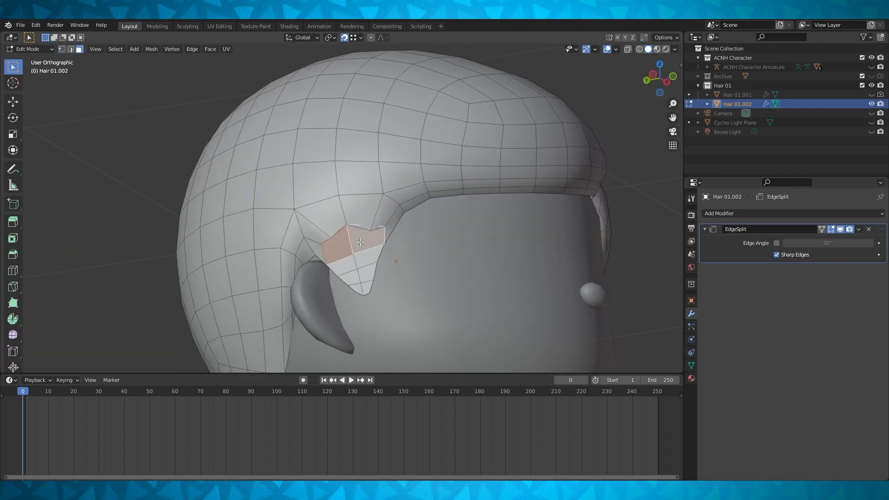
pyautogui.press('x')
pyautogui.click(348, 283)
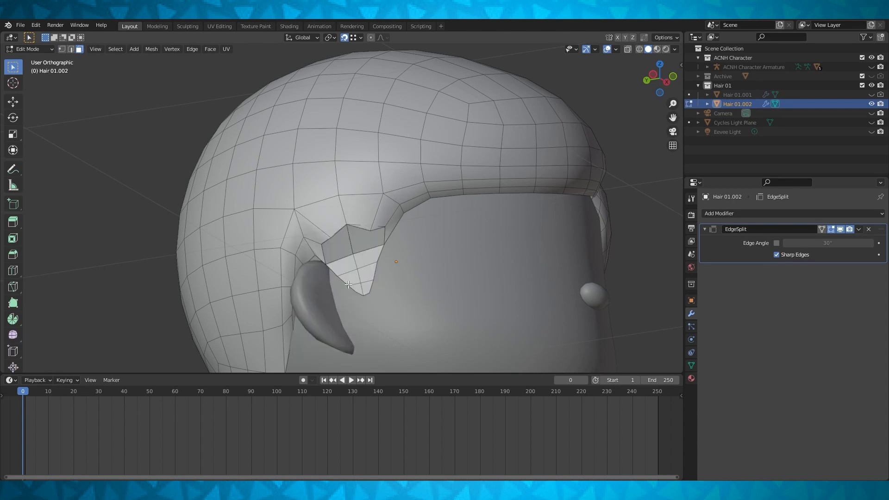
# Step: Delete the leftover inner edge between the sideburn and the hair in wireframe edge selection
pyautogui.click(71, 49)
pyautogui.moveTo(324, 259)
pyautogui.mouseDown(button='middle')
pyautogui.moveTo(361, 232)
pyautogui.moveTo(321, 243)
pyautogui.moveTo(344, 245)
pyautogui.mouseUp(button='middle')
pyautogui.hotkey('shift', 'z')
pyautogui.scroll(2, 366, 234)
pyautogui.click(368, 234)
pyautogui.press('x')
pyautogui.click(296, 214)
# Step: Fill the gap between the sideburn and the hair's edge with new faces in solid shading
pyautogui.click(649, 49)
pyautogui.press('1')
pyautogui.scroll(-3, 331, 246)
pyautogui.click(331, 246)
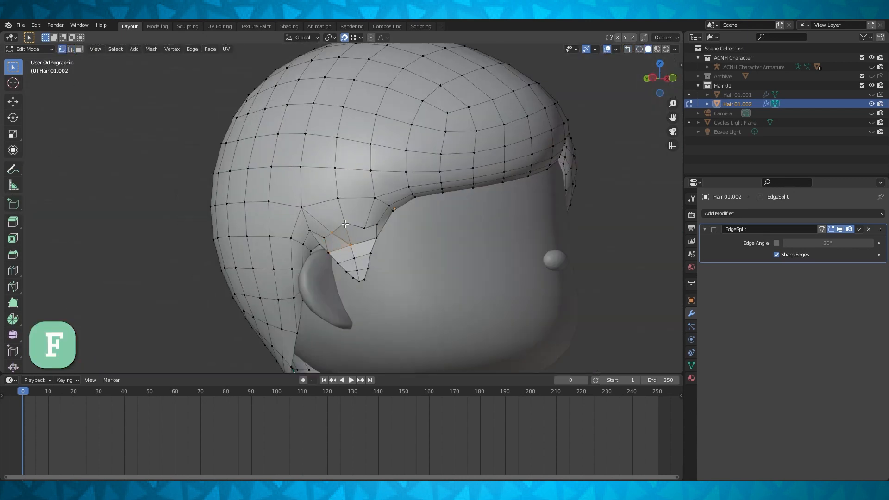
pyautogui.press('f')
pyautogui.moveTo(376, 223); pyautogui.dragTo(393, 231, button='middle')
pyautogui.scroll(1, 367, 245)
# Step: Turn off snapping and slide the sideburn's inner vertices along their edges
pyautogui.click(357, 249)
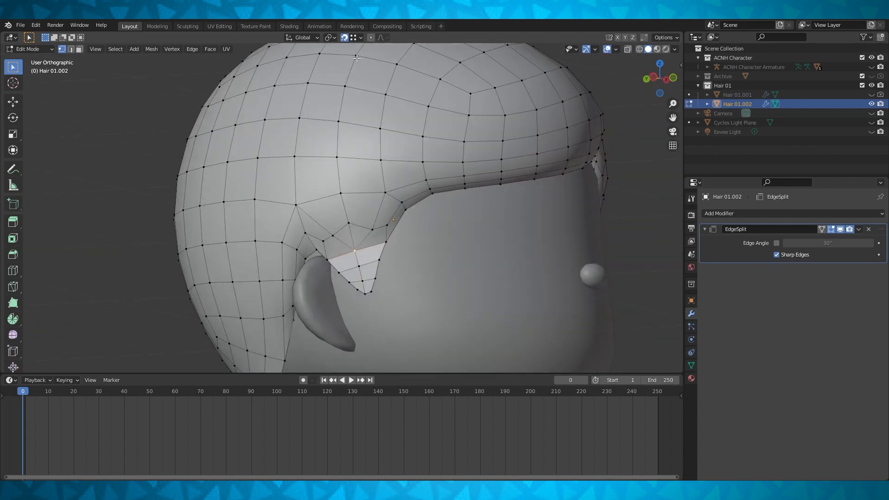
pyautogui.hotkey('shift', 'v')
pyautogui.click(366, 280)
pyautogui.hotkey('shift', 'v')
pyautogui.click(367, 278)
pyautogui.moveTo(405, 240)
pyautogui.mouseDown(button='middle')
pyautogui.moveTo(362, 247)
pyautogui.moveTo(367, 257)
pyautogui.moveTo(401, 255)
pyautogui.moveTo(391, 249)
pyautogui.moveTo(401, 253)
pyautogui.moveTo(377, 254)
pyautogui.moveTo(450, 265)
pyautogui.moveTo(444, 239)
pyautogui.moveTo(391, 244)
pyautogui.mouseUp(button='middle')
# Step: Reposition three more sideburn vertices to even out its shape down to the tip
pyautogui.press('g')
pyautogui.click(383, 251)
pyautogui.click(374, 256)
pyautogui.press('g')
pyautogui.click(393, 255)
pyautogui.click(365, 279)
pyautogui.press('g')
pyautogui.click(411, 266)
# Step: Select the whole hair mesh and shade all its faces smooth
pyautogui.scroll(-2, 443, 239)
pyautogui.press('a')
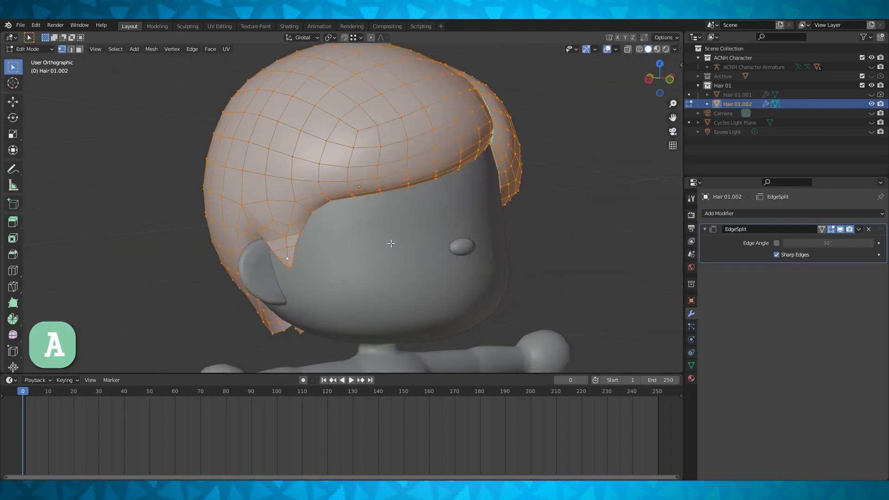
pyautogui.click(210, 49)
pyautogui.click(262, 214)
pyautogui.press('Tab')
pyautogui.moveTo(262, 214); pyautogui.dragTo(443, 224, button='middle')
# Step: Merge all vertices of the hair mesh by distance
pyautogui.press('Tab')
pyautogui.press('m')
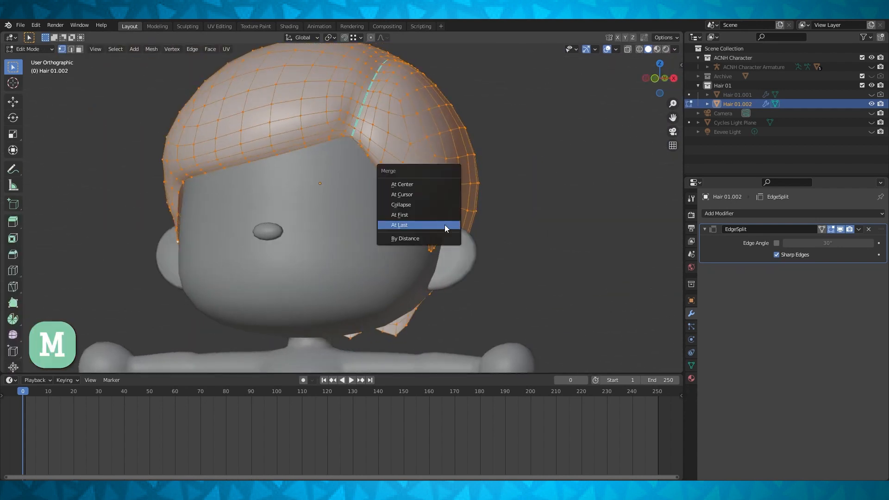
pyautogui.click(420, 240)
# Step: Slide the other sideburn's upper middle vertex along the edge where it meets the hair
pyautogui.scroll(3, 384, 226)
pyautogui.moveTo(437, 226); pyautogui.dragTo(418, 210, button='middle')
pyautogui.click(385, 227)
pyautogui.press('g')
pyautogui.press('g')
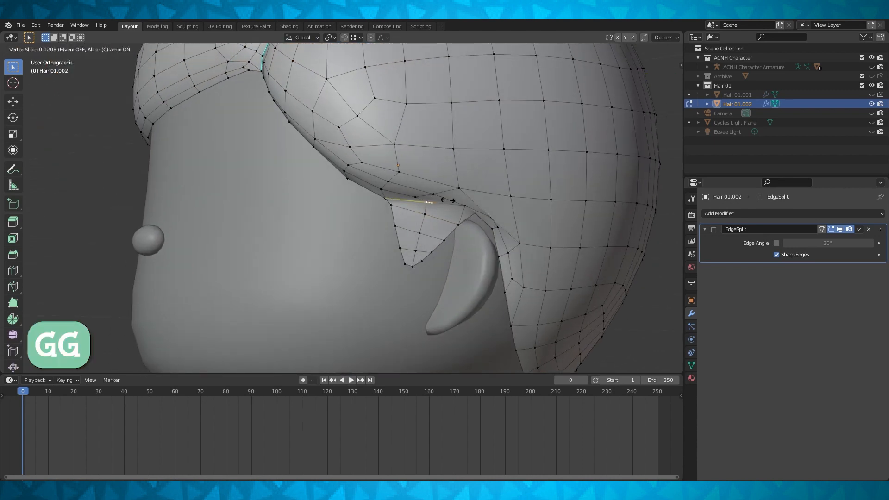
pyautogui.click(441, 201)
# Step: Slide the sideburn's three inner vertices along their edges, using a factor of about 0.235 for the lowest one
pyautogui.click(427, 217)
pyautogui.press('g')
pyautogui.press('g')
pyautogui.click(420, 217)
pyautogui.click(430, 236)
pyautogui.press('g')
pyautogui.press('g')
pyautogui.click(420, 243)
pyautogui.click(421, 253)
pyautogui.press('g')
pyautogui.press('g')
pyautogui.click(418, 254)
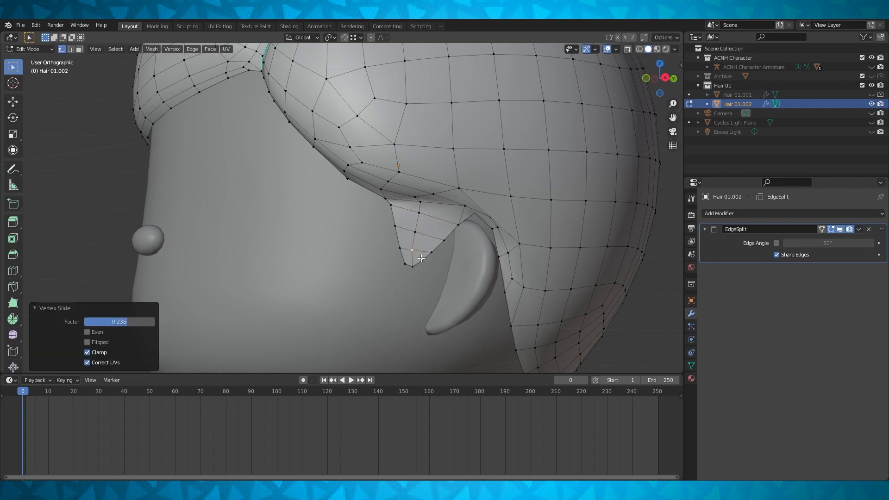
# Step: Delete the unwanted geometry at the middle of the sideburn's top edge
pyautogui.moveTo(421, 258); pyautogui.dragTo(482, 265, button='middle')
pyautogui.click(420, 206)
pyautogui.moveTo(420, 216); pyautogui.dragTo(462, 245, button='middle')
pyautogui.press('x')
pyautogui.click(459, 201)
# Step: Adjust the sideburn's inner vertices to smooth its surface between the hair edge and the tip
pyautogui.click(457, 209)
pyautogui.click(472, 236)
pyautogui.click(428, 235)
pyautogui.press('g')
pyautogui.click(431, 236)
pyautogui.click(427, 250)
pyautogui.press('g')
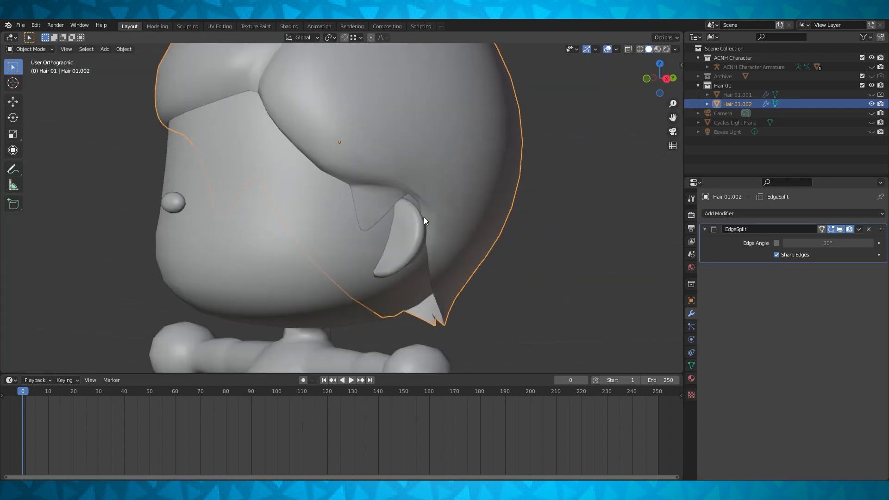
# Step: Move a vertex beside the sideburn vertically along the Z axis to adjust the hair's side edge
pyautogui.press('Tab')
pyautogui.scroll(-2, 422, 213)
pyautogui.moveTo(423, 217); pyautogui.dragTo(381, 208, button='middle')
pyautogui.scroll(3, 420, 207)
pyautogui.scroll(1, 377, 231)
pyautogui.click(372, 251)
pyautogui.moveTo(373, 249); pyautogui.dragTo(347, 237, button='middle')
pyautogui.moveTo(403, 240); pyautogui.dragTo(394, 276, button='middle')
pyautogui.press('g')
pyautogui.press('z')
pyautogui.click(358, 250)
# Step: Slide two vertices around the sideburn along their edges to even out the surface near the ear
pyautogui.press('g')
pyautogui.press('g')
pyautogui.click(393, 268)
pyautogui.click(326, 227)
pyautogui.press('g')
pyautogui.press('g')
pyautogui.click(337, 227)
pyautogui.press('Tab')
pyautogui.moveTo(336, 227); pyautogui.dragTo(419, 175, button='middle')
pyautogui.scroll(-4, 404, 243)
# Step: Hide the ACNH Character collection and duplicate the hair's open border loop in place
pyautogui.press('Tab')
pyautogui.press('Tab')
pyautogui.scroll(1, 411, 223)
pyautogui.press('Tab')
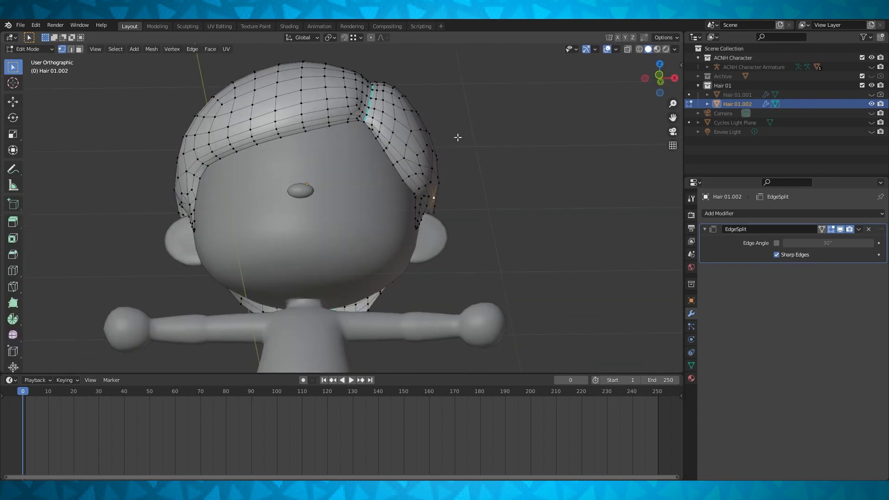
pyautogui.click(872, 57)
pyautogui.moveTo(602, 120); pyautogui.dragTo(507, 175, button='middle')
pyautogui.moveTo(322, 196); pyautogui.dragTo(421, 229, button='middle')
pyautogui.moveTo(295, 211); pyautogui.dragTo(435, 220, button='middle')
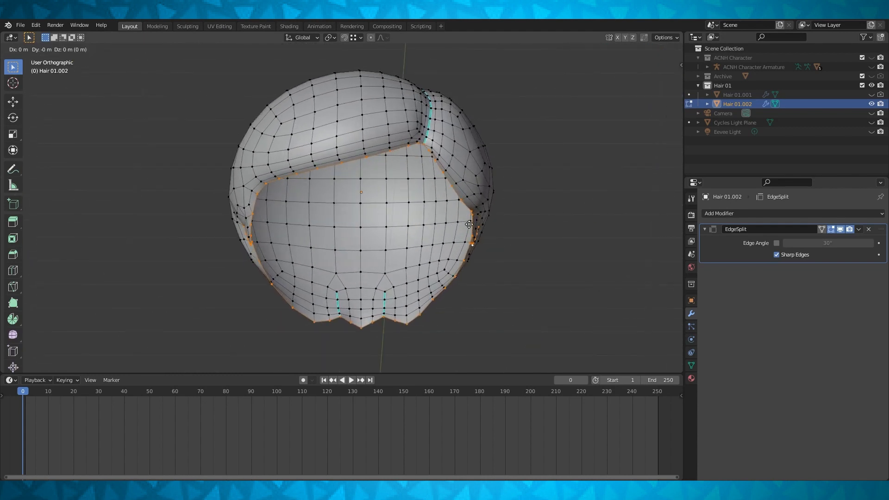
pyautogui.rightClick(469, 225)
# Step: Extrude the duplicated border loop in place and merge the extruded vertices at center
pyautogui.rightClick(457, 260)
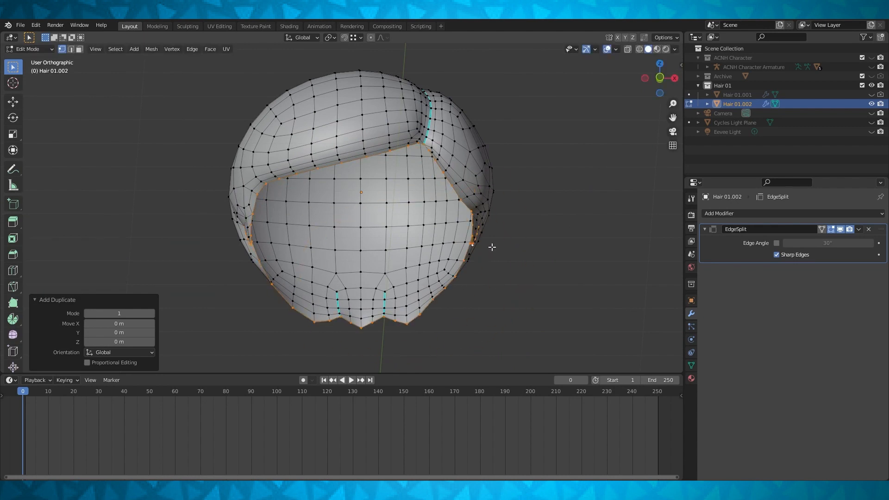
pyautogui.press('KP_1')
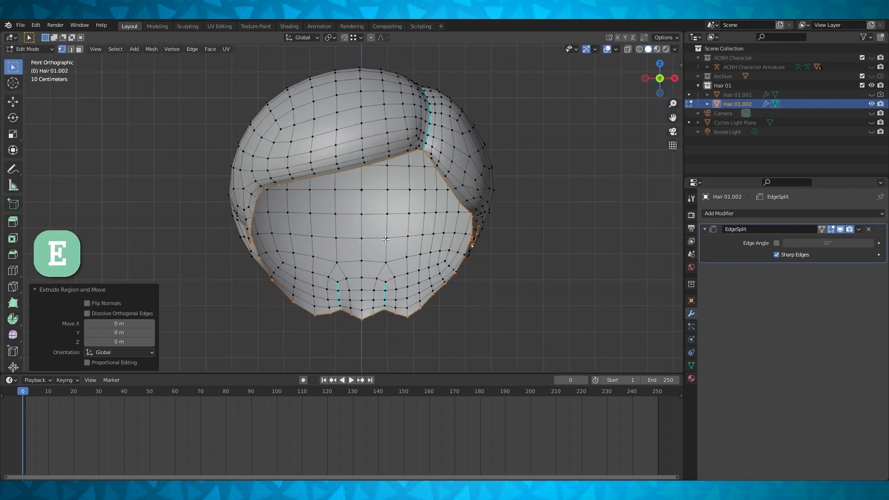
pyautogui.press('m')
pyautogui.click(355, 187)
pyautogui.press('KP_3')
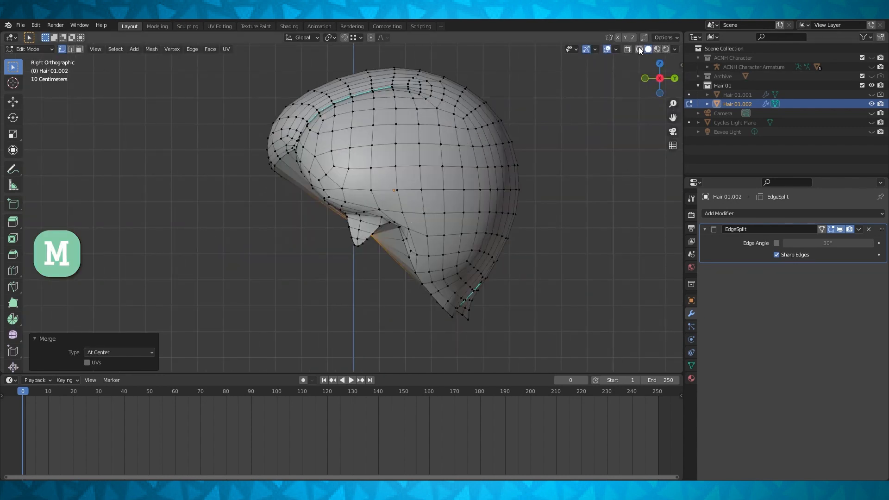
# Step: In wireframe shading, move the merged center vertex 0.3388 m in Y and 0.30136 m in Z, and return to solid shading
pyautogui.click(639, 50)
pyautogui.press('g')
pyautogui.click(464, 151)
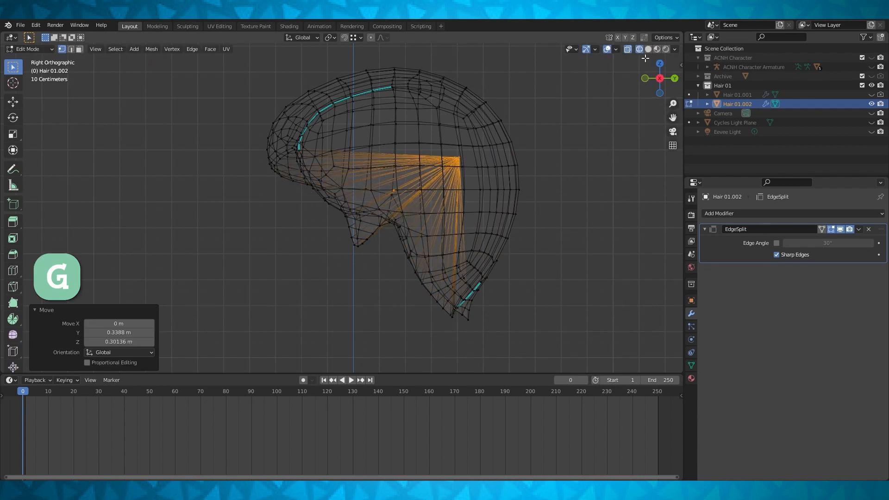
pyautogui.click(648, 49)
# Step: Apply Shade Smooth to all faces of the hair mesh, including the new inner faces
pyautogui.moveTo(556, 152)
pyautogui.mouseDown(button='middle')
pyautogui.moveTo(532, 184)
pyautogui.moveTo(552, 252)
pyautogui.moveTo(508, 218)
pyautogui.mouseUp(button='middle')
pyautogui.press('Tab')
pyautogui.press('Tab')
pyautogui.press('a')
pyautogui.click(212, 48)
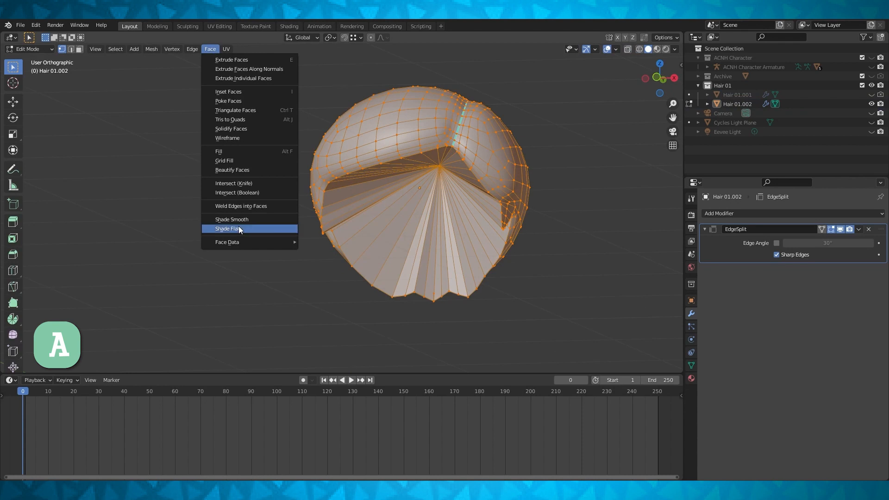
pyautogui.click(240, 226)
pyautogui.press('Tab')
pyautogui.moveTo(551, 261); pyautogui.dragTo(513, 266, button='middle')
pyautogui.scroll(2, 513, 263)
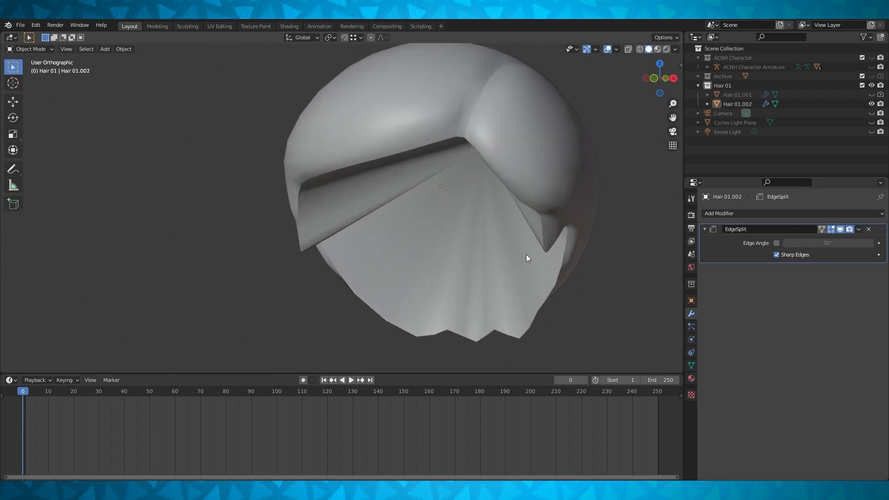
pyautogui.moveTo(593, 231); pyautogui.dragTo(496, 221, button='middle')
# Step: Merge all vertices of the hair mesh by distance to join the inner faces to the outer shell
pyautogui.press('Tab')
pyautogui.scroll(-2, 547, 217)
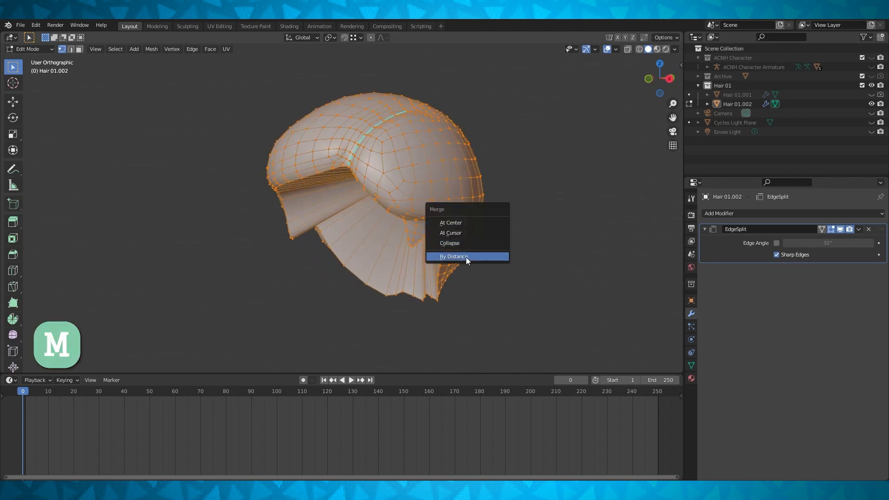
pyautogui.click(466, 257)
pyautogui.press('Tab')
# Step: Select the jagged bottom border edges along the back of the hair and mark them sharp
pyautogui.moveTo(491, 240); pyautogui.dragTo(402, 242, button='middle')
pyautogui.press('Tab')
pyautogui.click(343, 263)
pyautogui.moveTo(343, 262); pyautogui.dragTo(251, 250, button='middle')
pyautogui.keyDown('ctrl'); pyautogui.click(454, 239); pyautogui.keyUp('ctrl')
pyautogui.hotkey('ctrl', 'z')
pyautogui.keyDown('ctrl'); pyautogui.click(456, 238); pyautogui.keyUp('ctrl')
pyautogui.moveTo(456, 238); pyautogui.dragTo(545, 263, button='middle')
pyautogui.hotkey('ctrl', 'e')
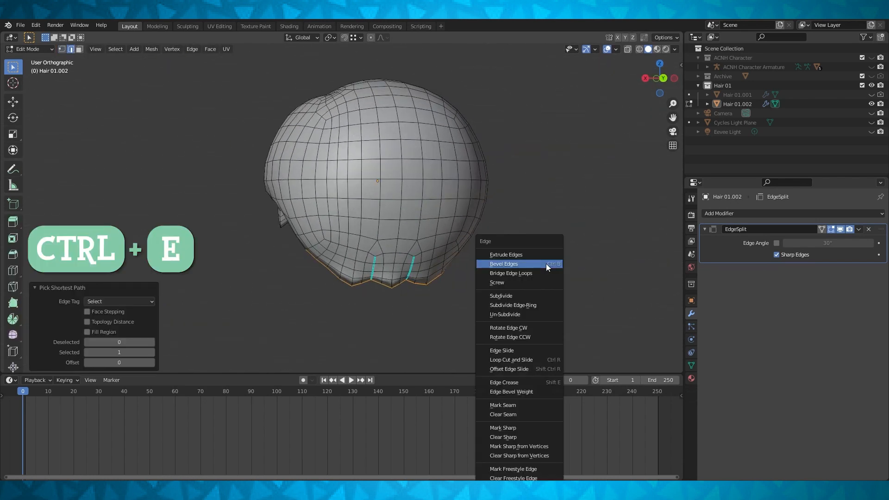
pyautogui.click(527, 426)
# Step: Return to Object Mode and show the ACNH Character collection again beneath the hair
pyautogui.press('Tab')
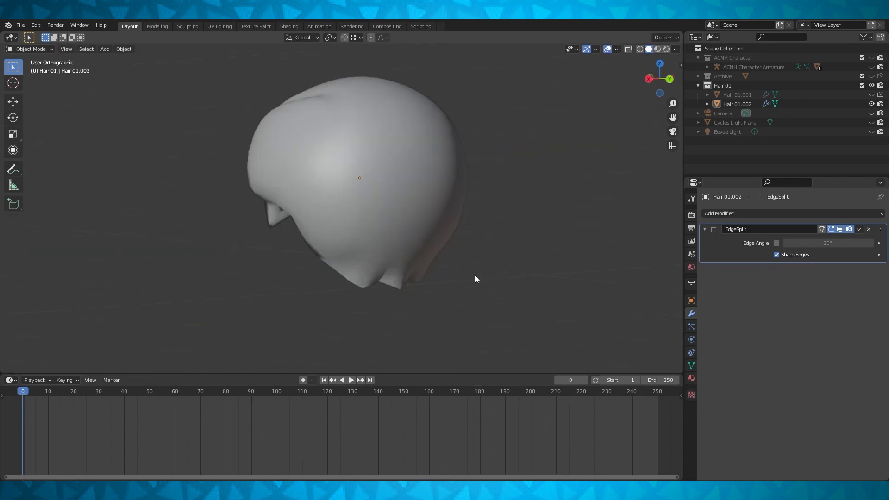
pyautogui.moveTo(475, 276); pyautogui.dragTo(574, 273, button='middle')
pyautogui.click(871, 58)
pyautogui.moveTo(408, 167); pyautogui.dragTo(488, 160, button='middle')
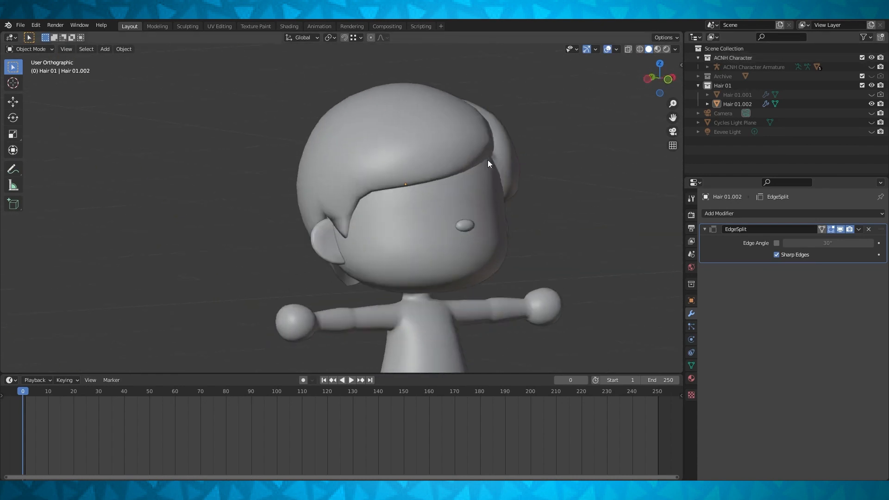
# Step: Reposition two vertices around the sideburn on the opposite side of the head
pyautogui.scroll(5, 488, 160)
pyautogui.press('Tab')
pyautogui.press('1')
pyautogui.click(219, 221)
pyautogui.moveTo(287, 199); pyautogui.dragTo(261, 229, button='middle')
pyautogui.press('g')
pyautogui.click(269, 226)
pyautogui.click(230, 242)
pyautogui.press('g')
pyautogui.click(229, 242)
pyautogui.moveTo(234, 243); pyautogui.dragTo(200, 210, button='middle')
pyautogui.moveTo(588, 204); pyautogui.dragTo(456, 214, button='middle')
pyautogui.press('Tab')
pyautogui.scroll(-3, 481, 199)
# Step: Preview the character in rendered shading, open the render settings, and make the Cycles Light Plane visible
pyautogui.click(667, 49)
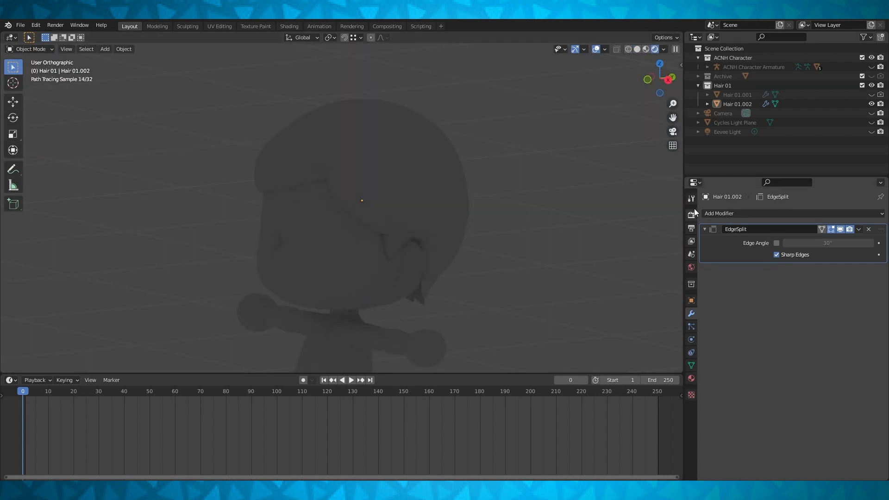
pyautogui.click(691, 215)
pyautogui.click(863, 111)
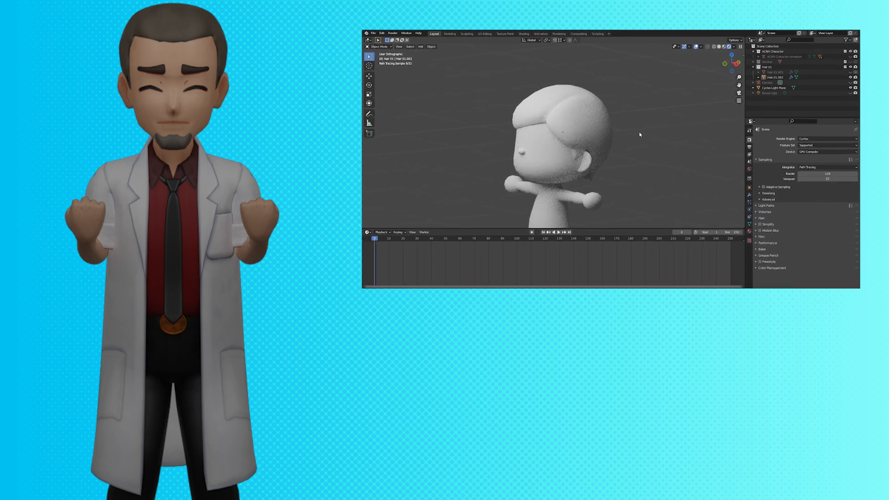
pyautogui.scroll(-2, 659, 120)
pyautogui.moveTo(647, 121); pyautogui.dragTo(672, 128, button='middle')
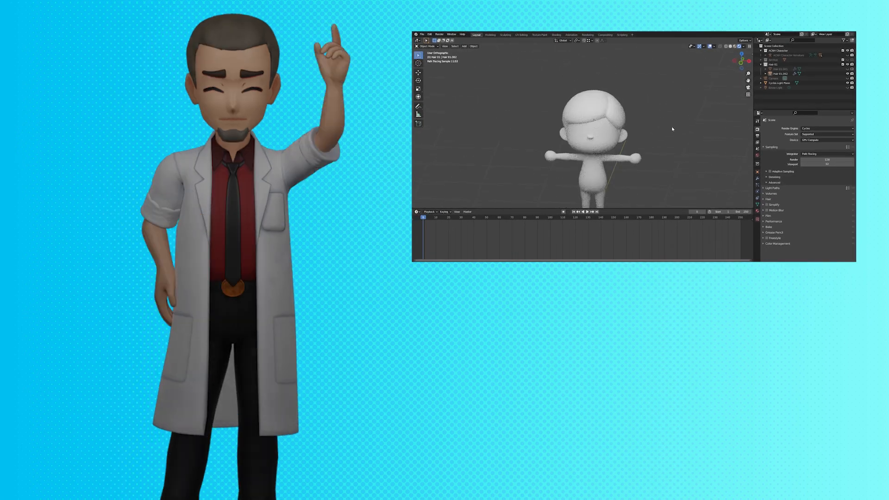